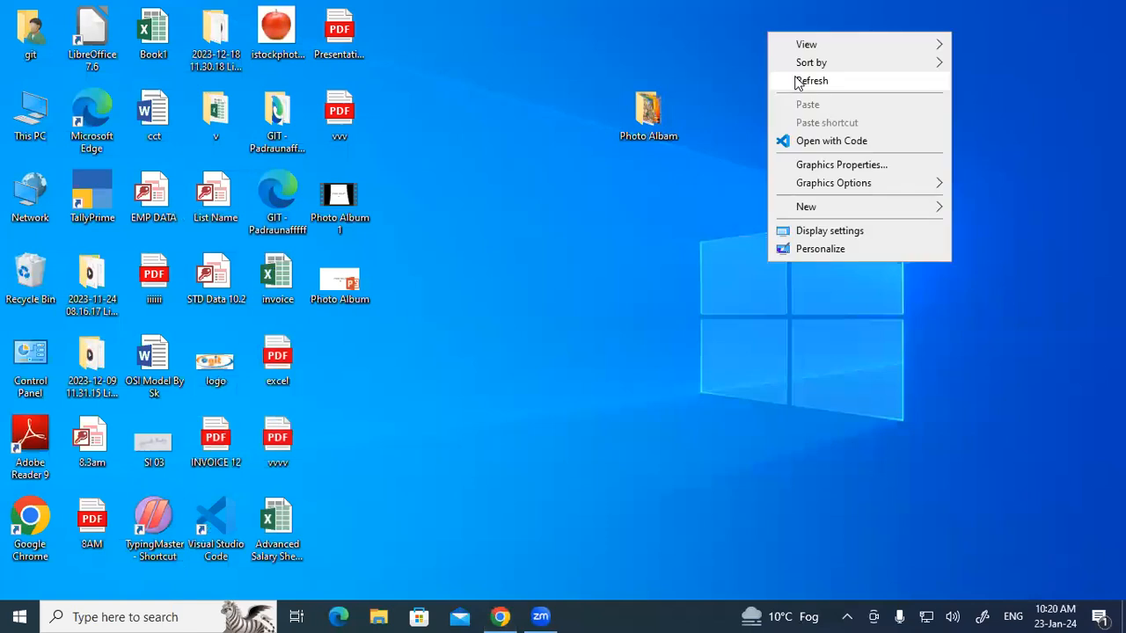
Open the Book1 10.2 workbook from Local Disk (D:).
left_click(798, 81)
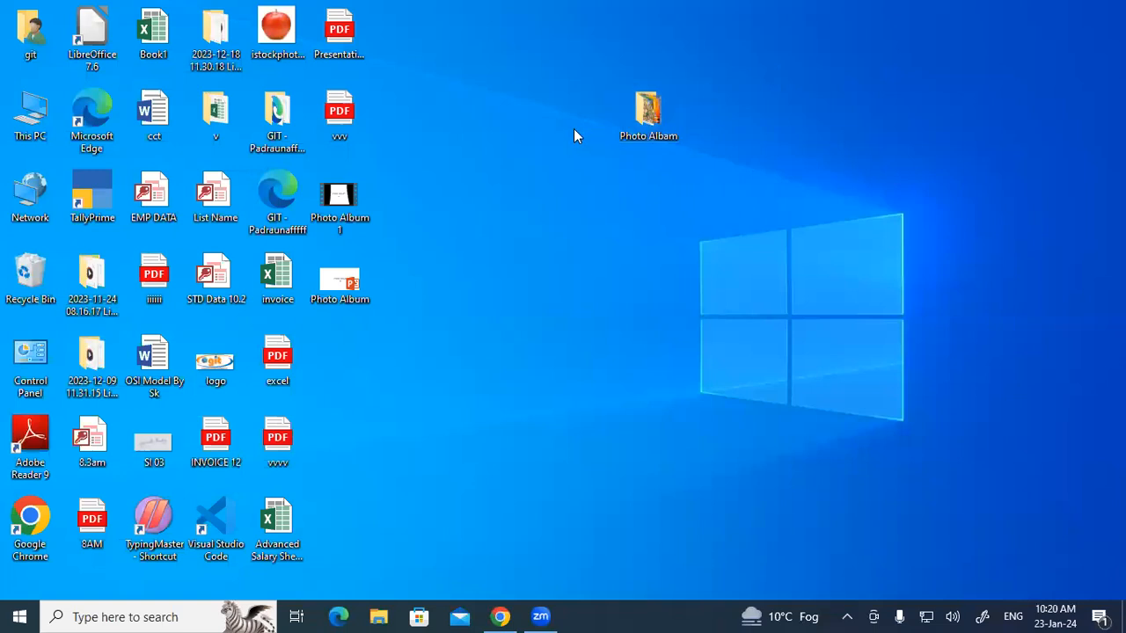
double_click(35, 118)
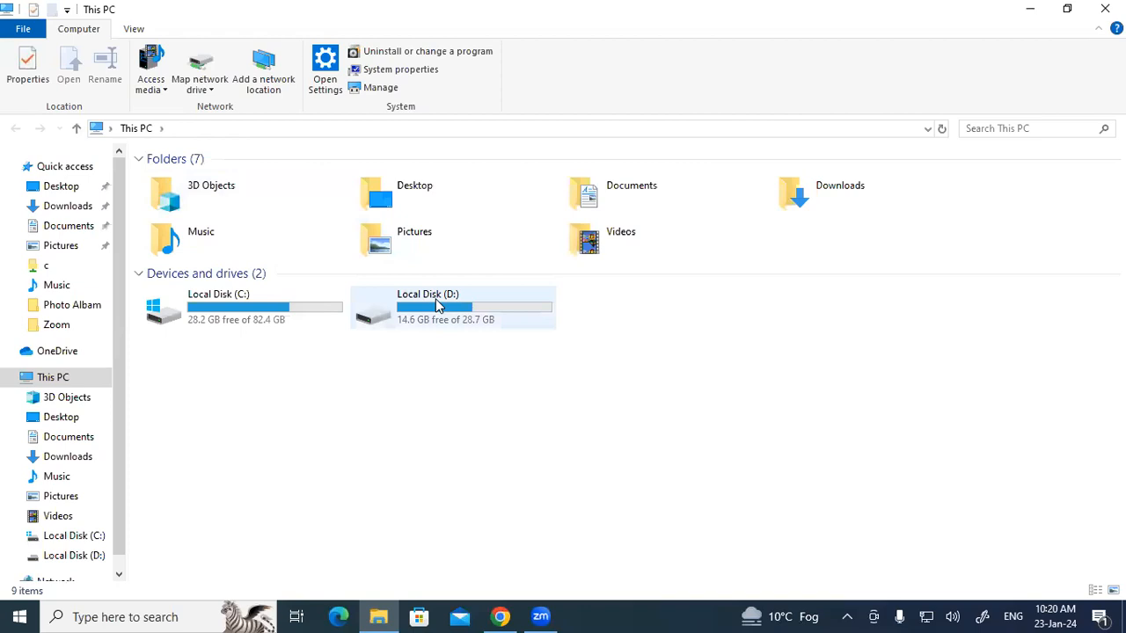
double_click(436, 305)
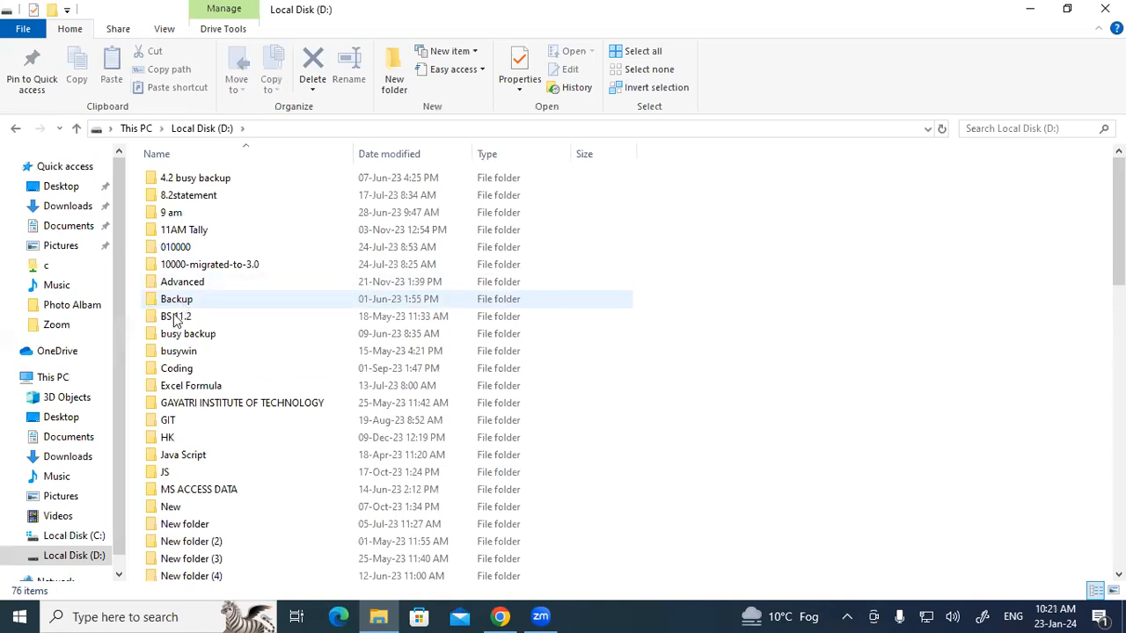
scroll(213, 401, "down", 6)
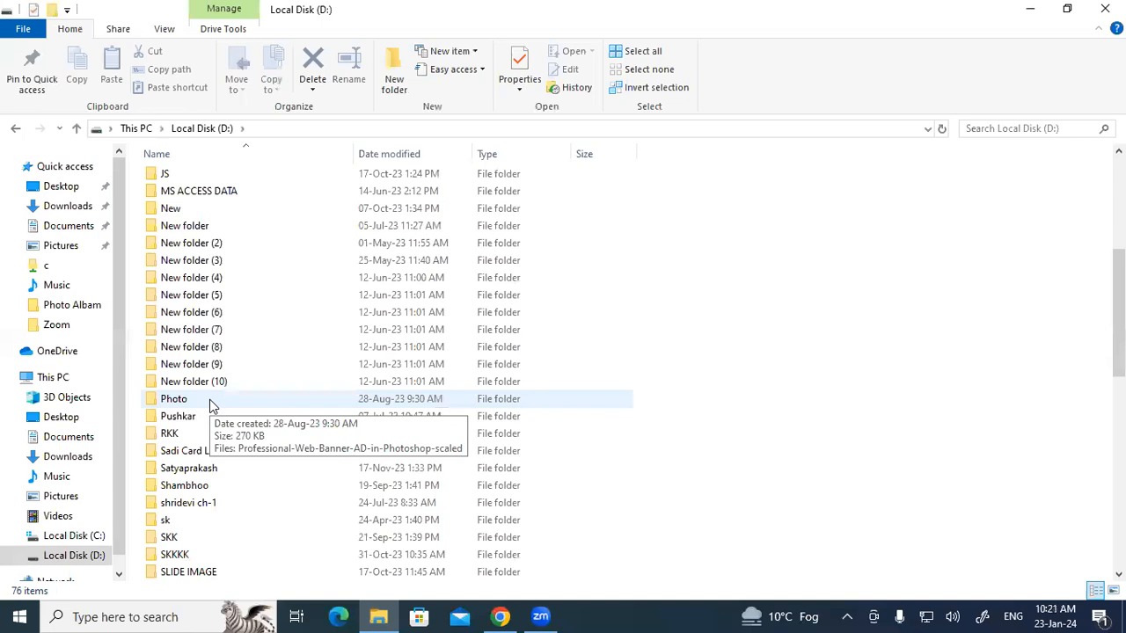
scroll(211, 404, "down", 12)
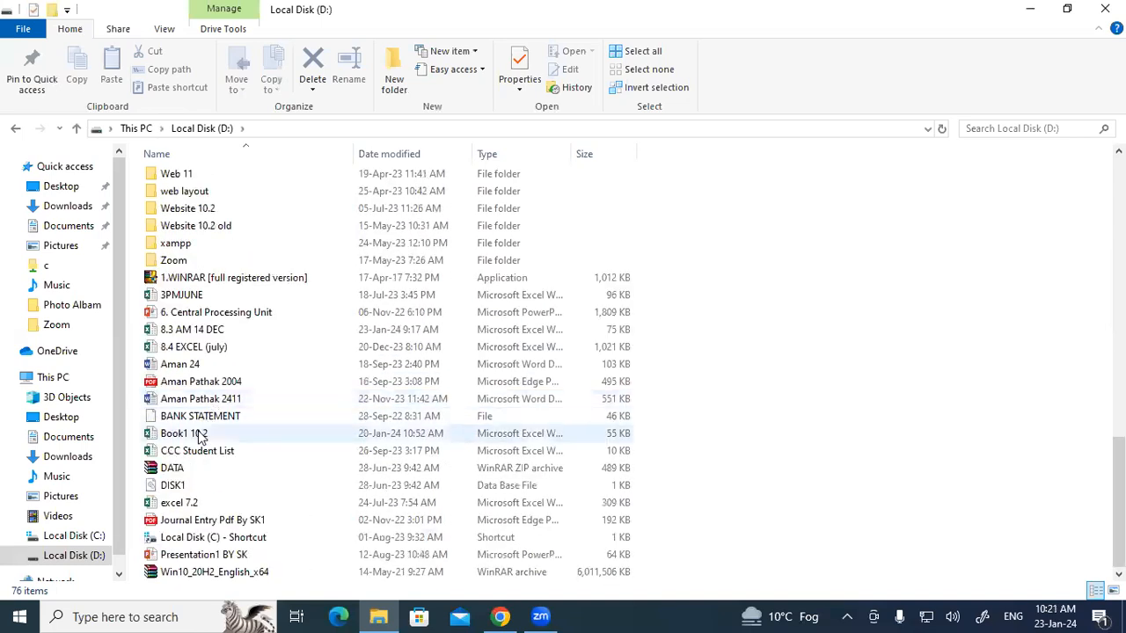
double_click(207, 433)
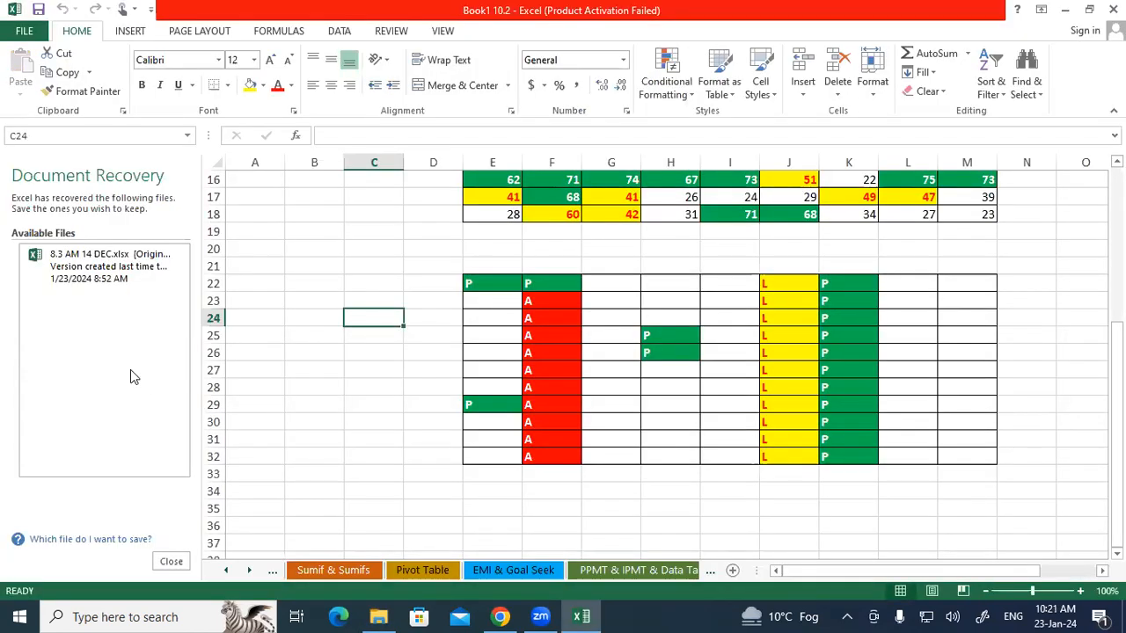
Copy the sheet's title text and rename the current worksheet tab as Conditional Formatting.
left_click(729, 465)
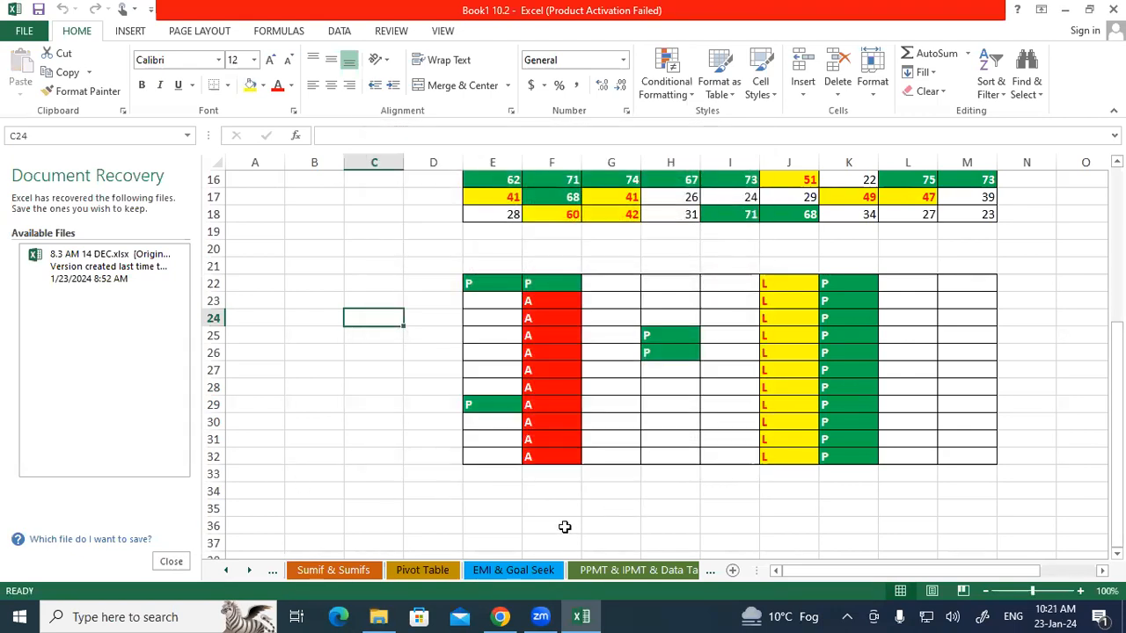
left_click(395, 475)
scroll(549, 526, "up", 5)
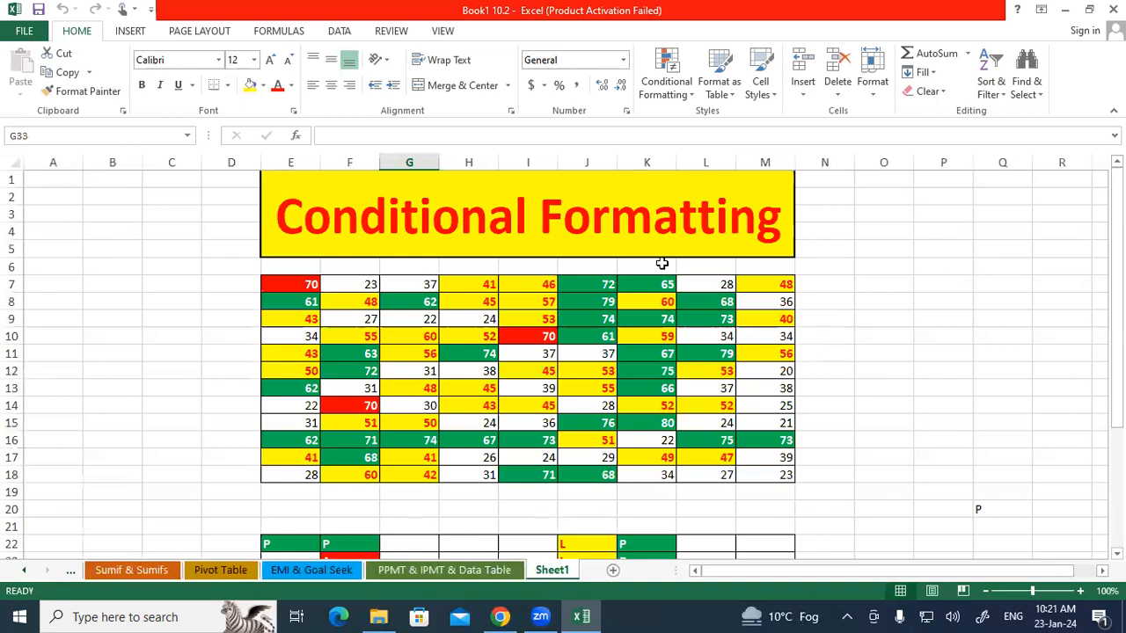
double_click(680, 220)
left_click_drag(777, 219, 284, 220)
key("ctrl+c")
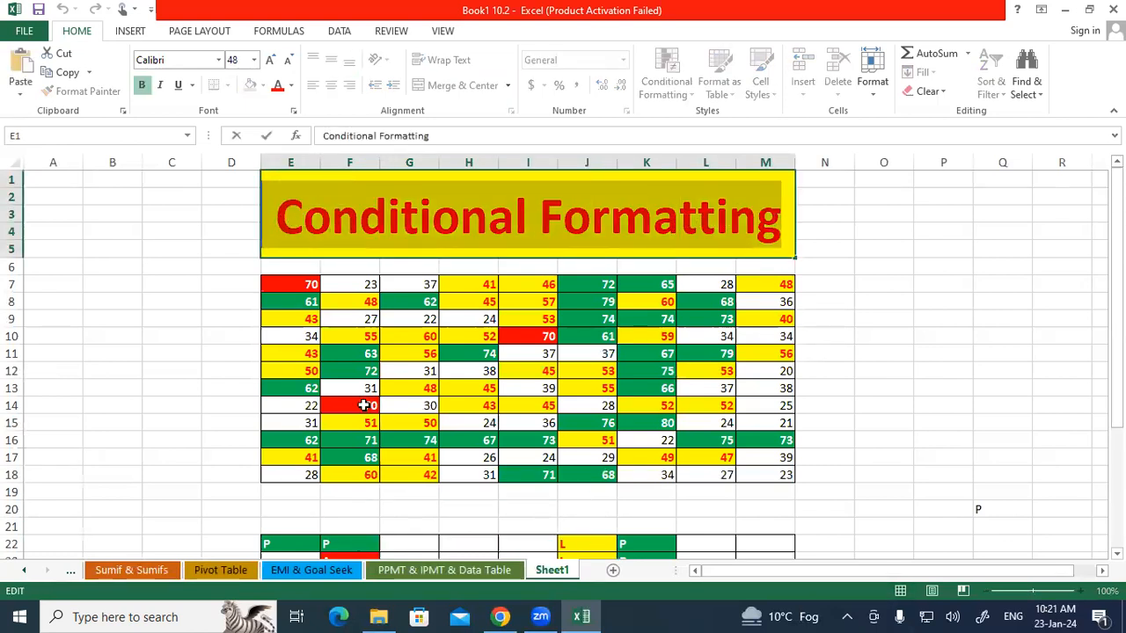
left_click(545, 570)
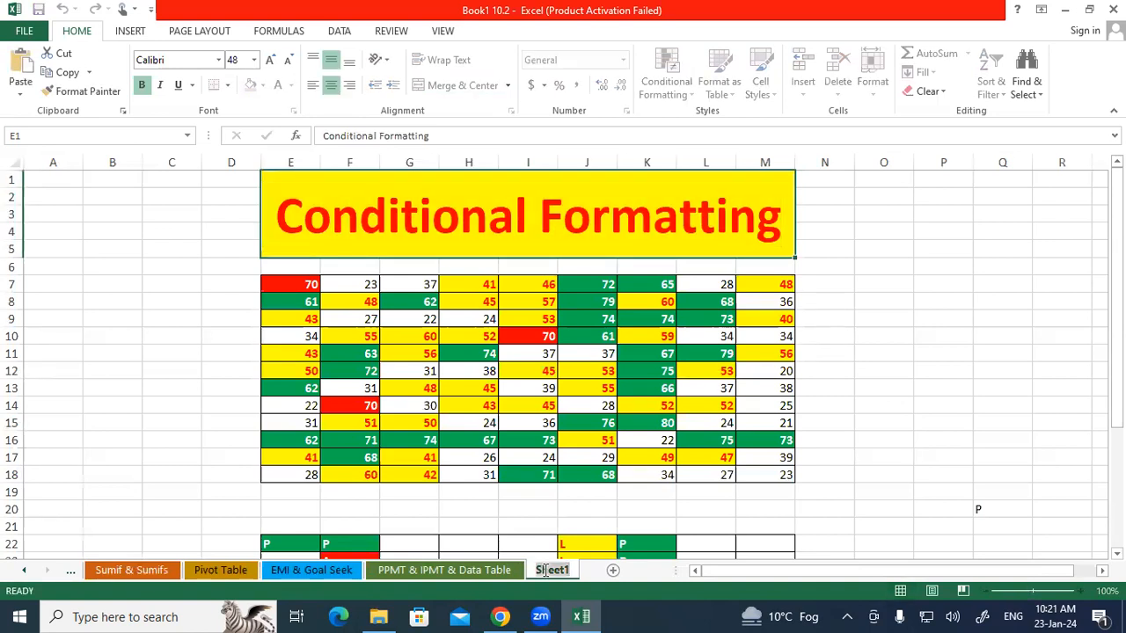
key("ctrl+v")
left_click(532, 525)
Add a new blank worksheet after the Conditional Formatting sheet.
right_click(488, 570)
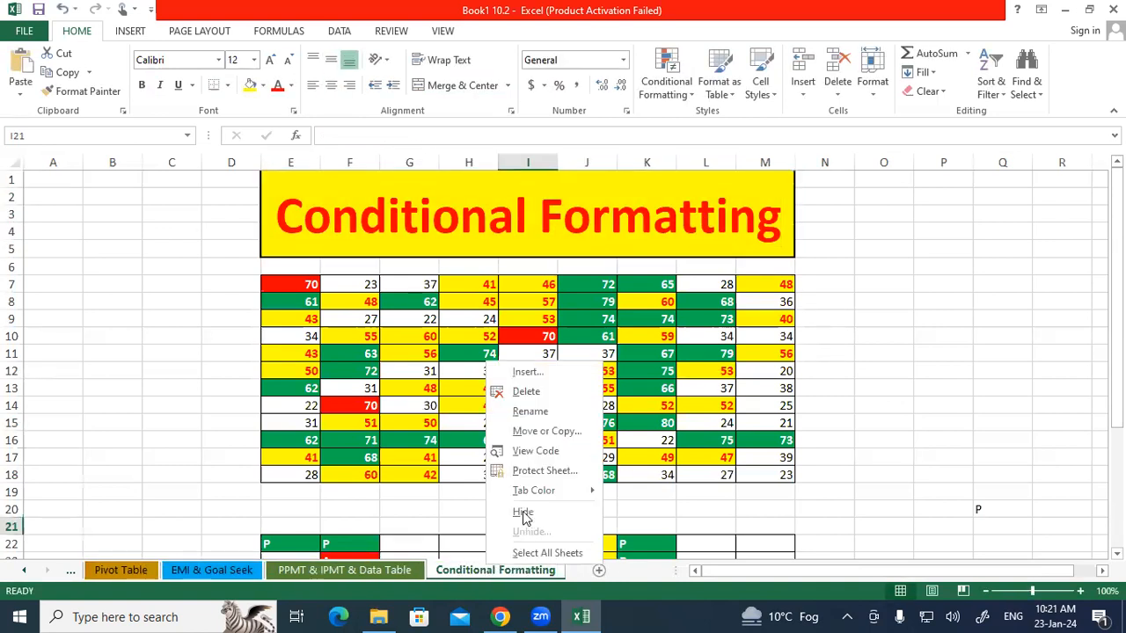
mouse_move(536, 491)
left_click(666, 512)
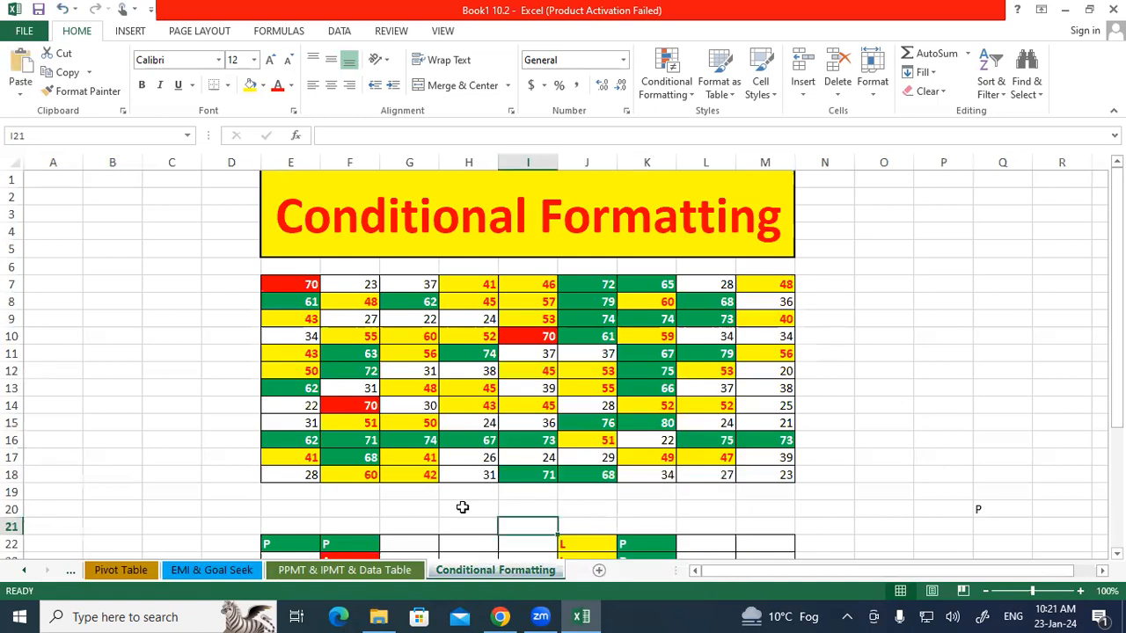
left_click(431, 509)
left_click(596, 571)
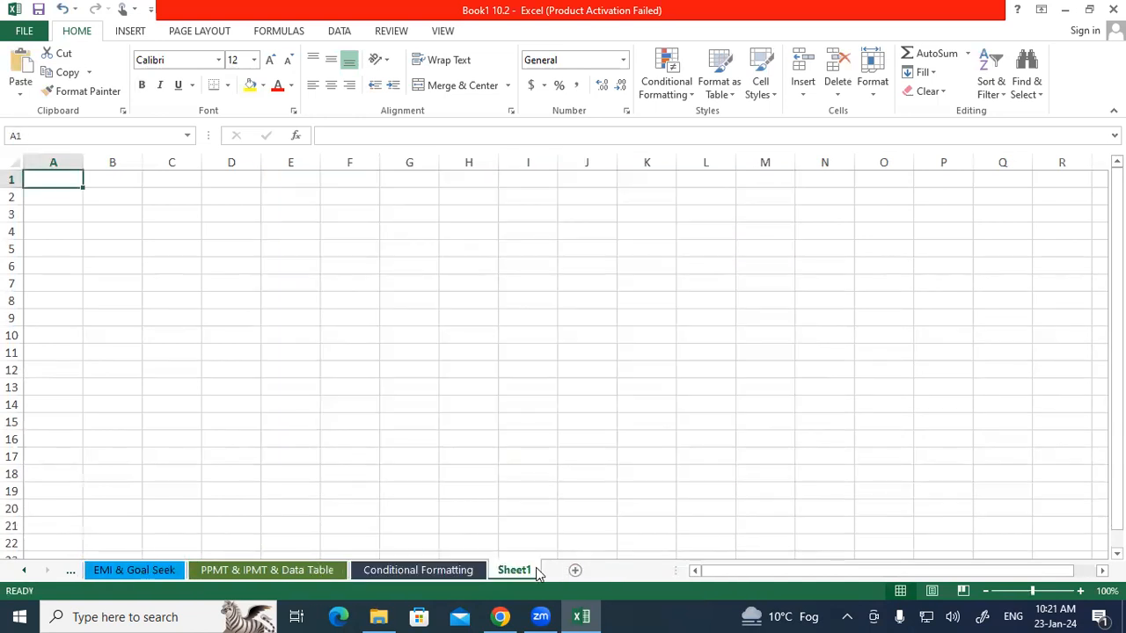
Merge and center cells E1:N5 and enter the title Attendance Sheet.
left_click_drag(293, 182, 841, 251)
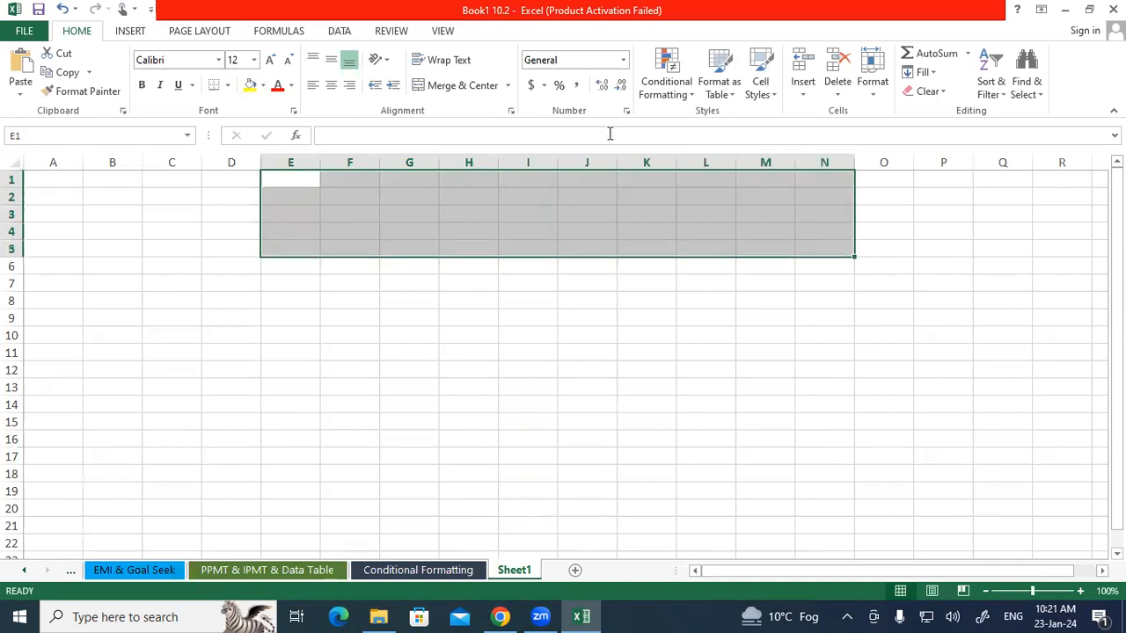
left_click(474, 86)
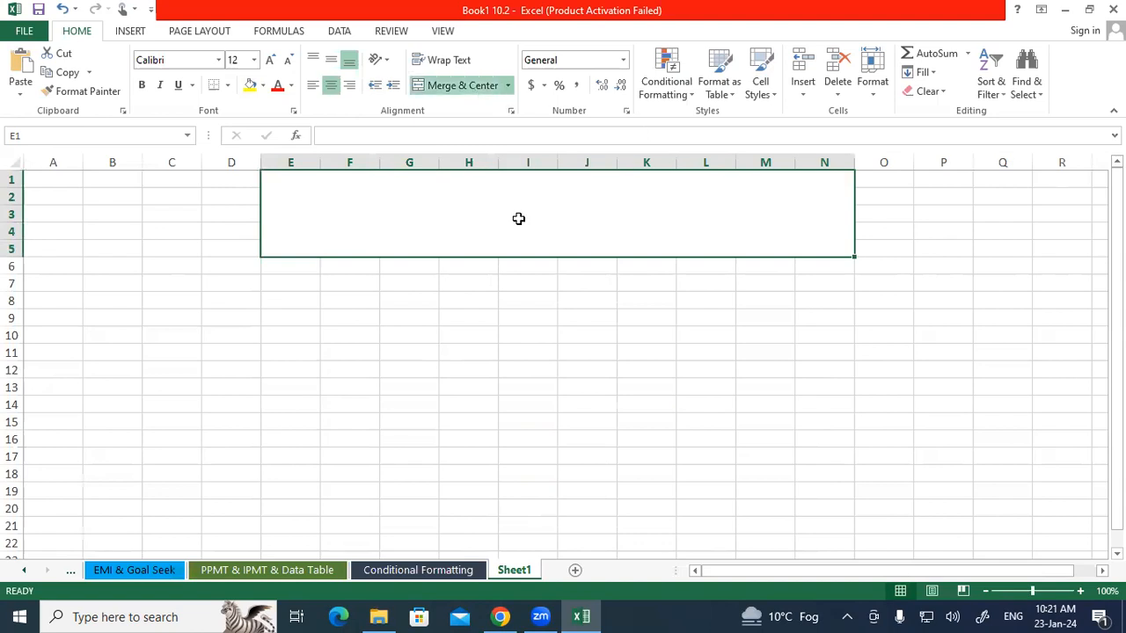
type("Att")
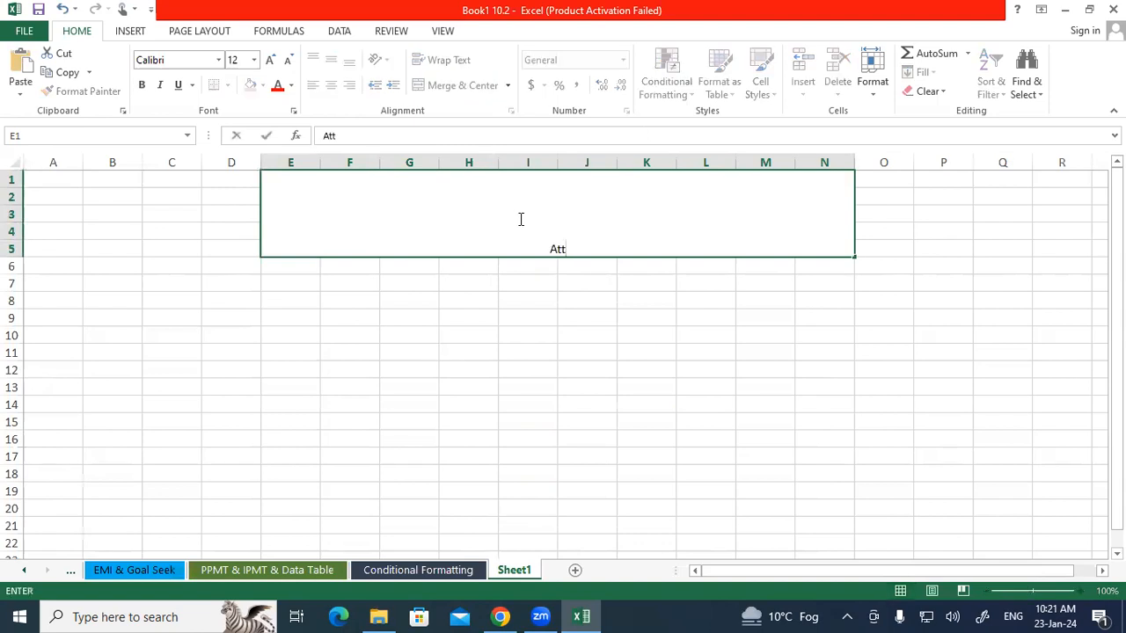
type("endance Sheet")
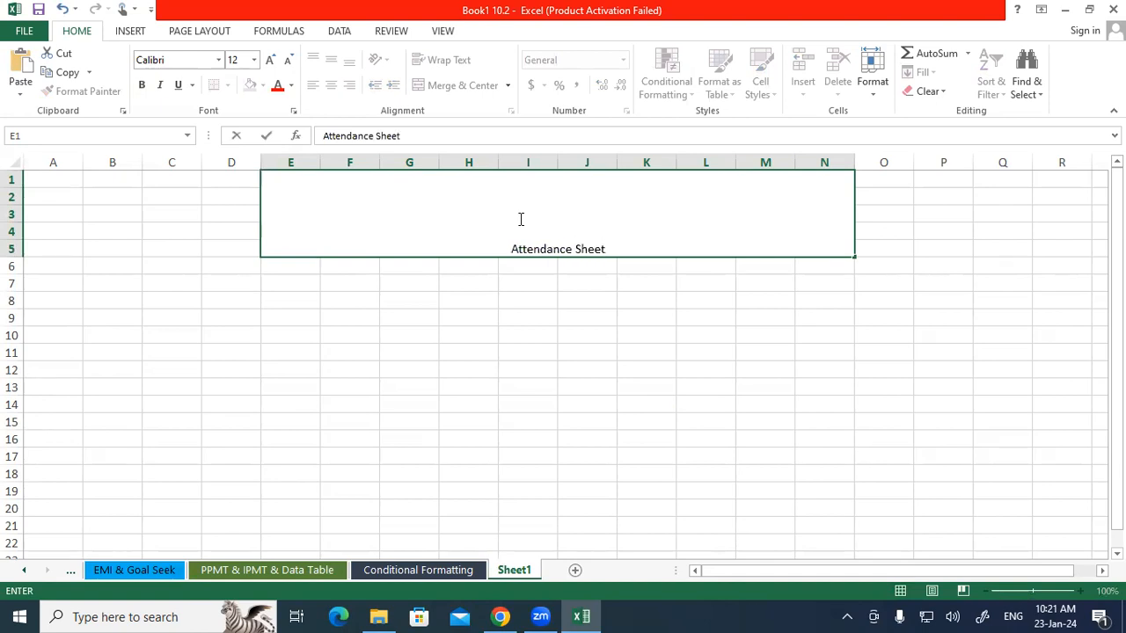
left_click(520, 292)
left_click(503, 221)
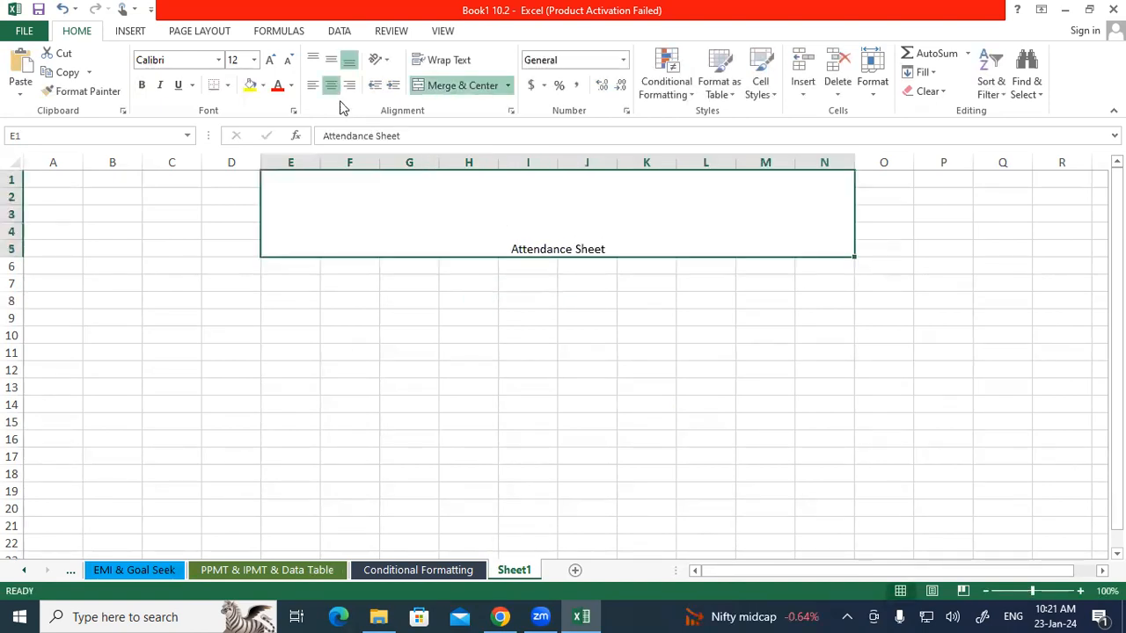
Format the title at 48 pt, bold, middle-aligned, with red font colour and yellow fill.
left_click(253, 60)
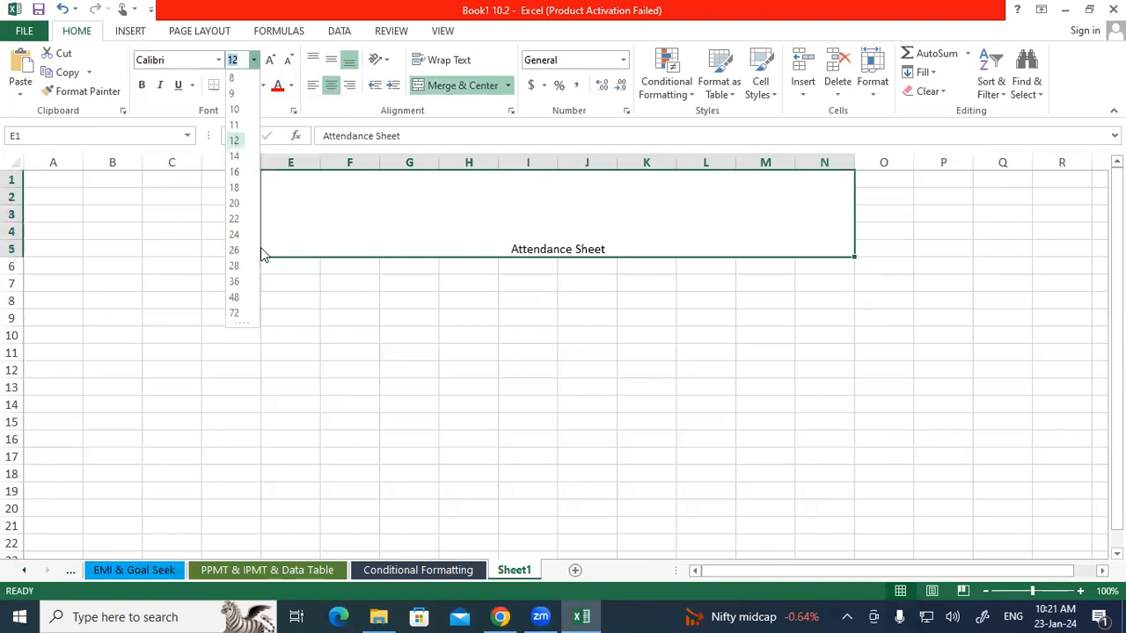
left_click(234, 299)
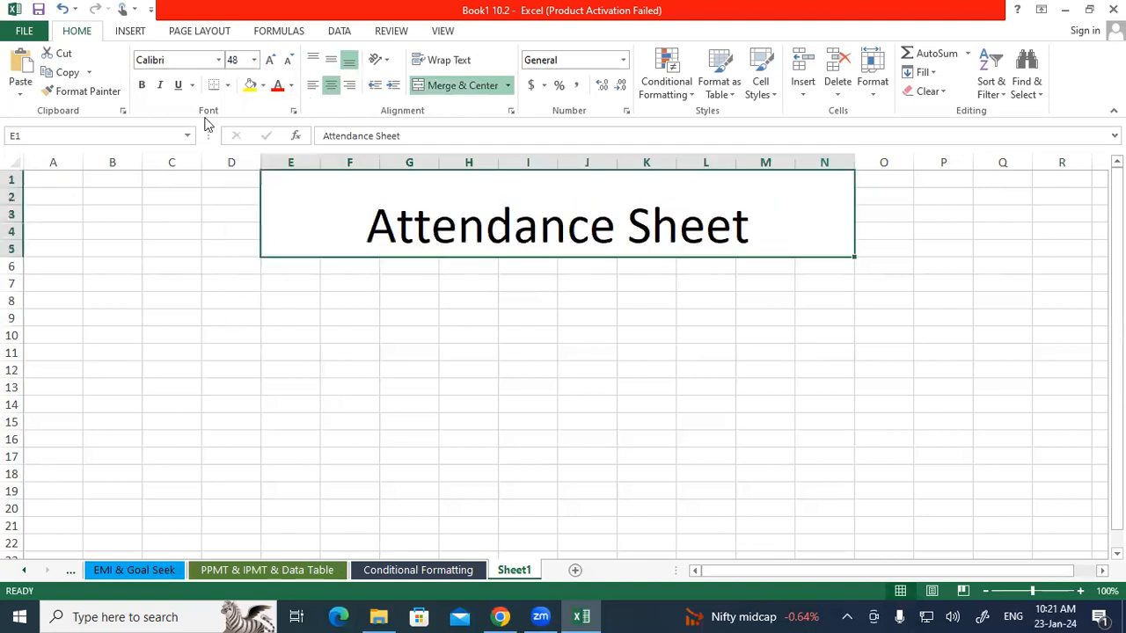
left_click(142, 86)
left_click(330, 59)
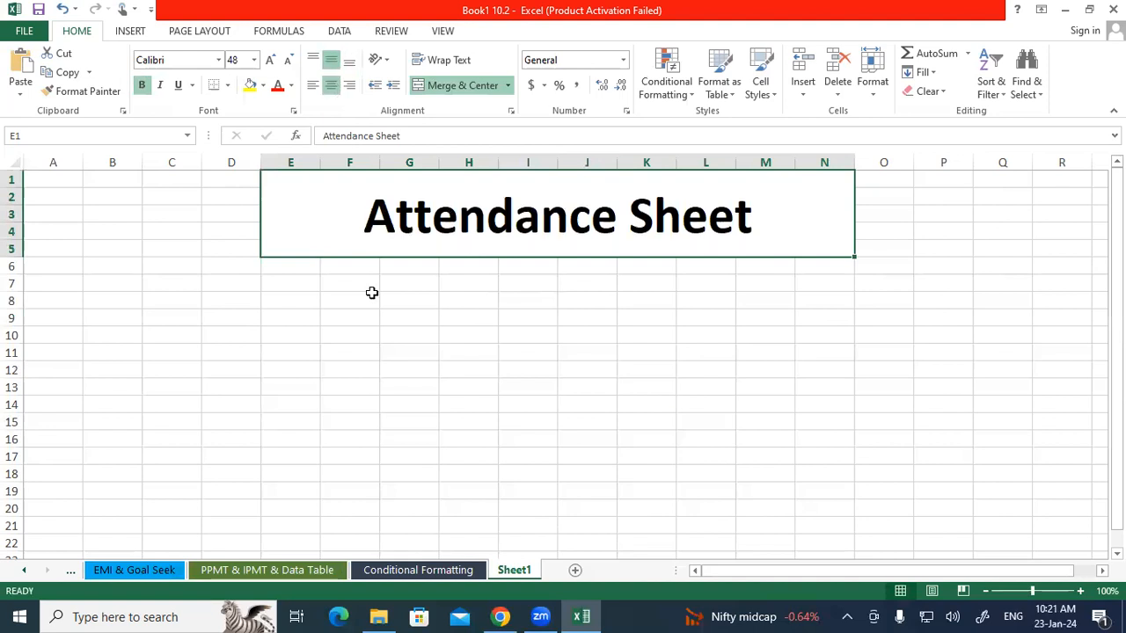
left_click(277, 86)
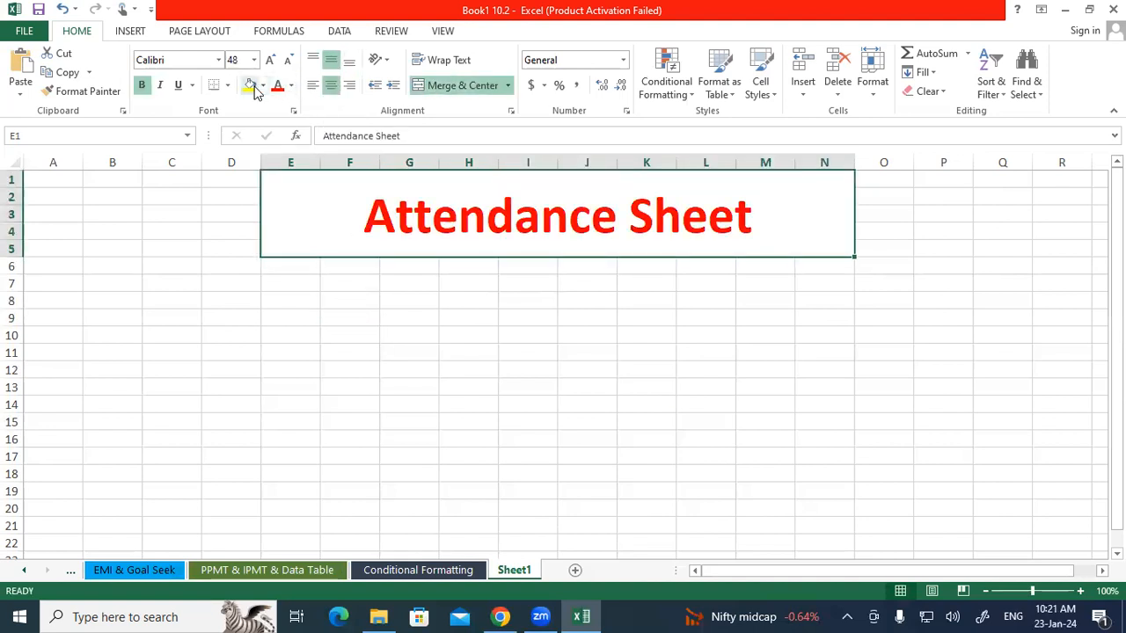
left_click(249, 85)
left_click(319, 342)
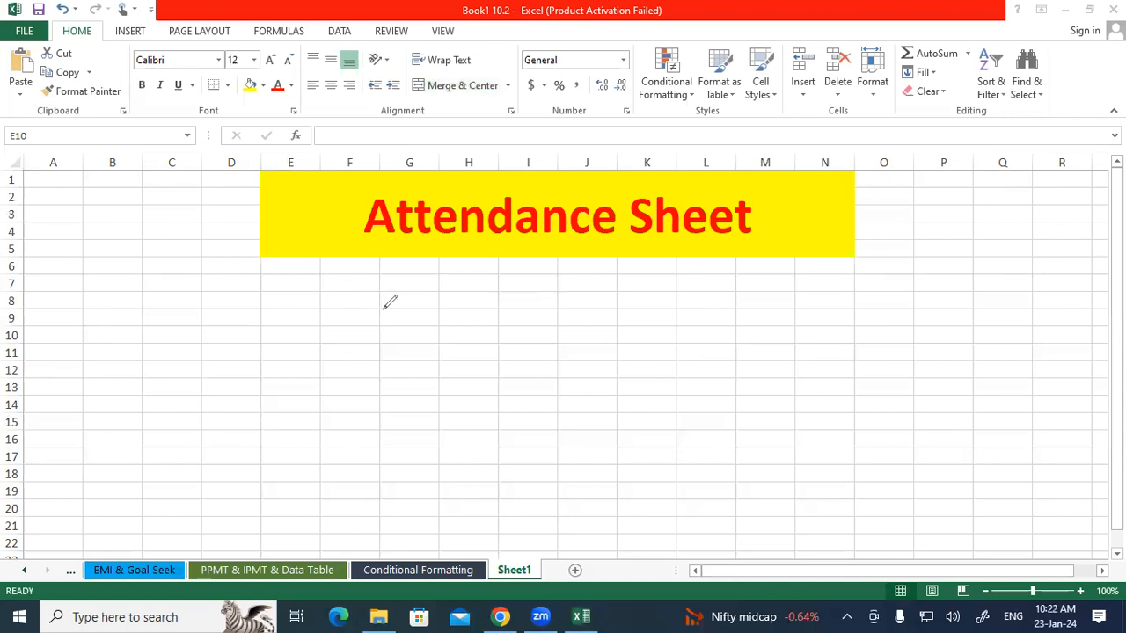
mouse_move(378, 301)
left_mouse_down()
mouse_move(431, 328)
mouse_move(437, 296)
left_mouse_up()
mouse_move(461, 257)
left_mouse_down()
mouse_move(474, 291)
mouse_move(496, 266)
mouse_move(524, 269)
mouse_move(518, 234)
mouse_move(528, 251)
mouse_move(519, 287)
left_mouse_up()
left_click_drag(422, 355, 532, 297)
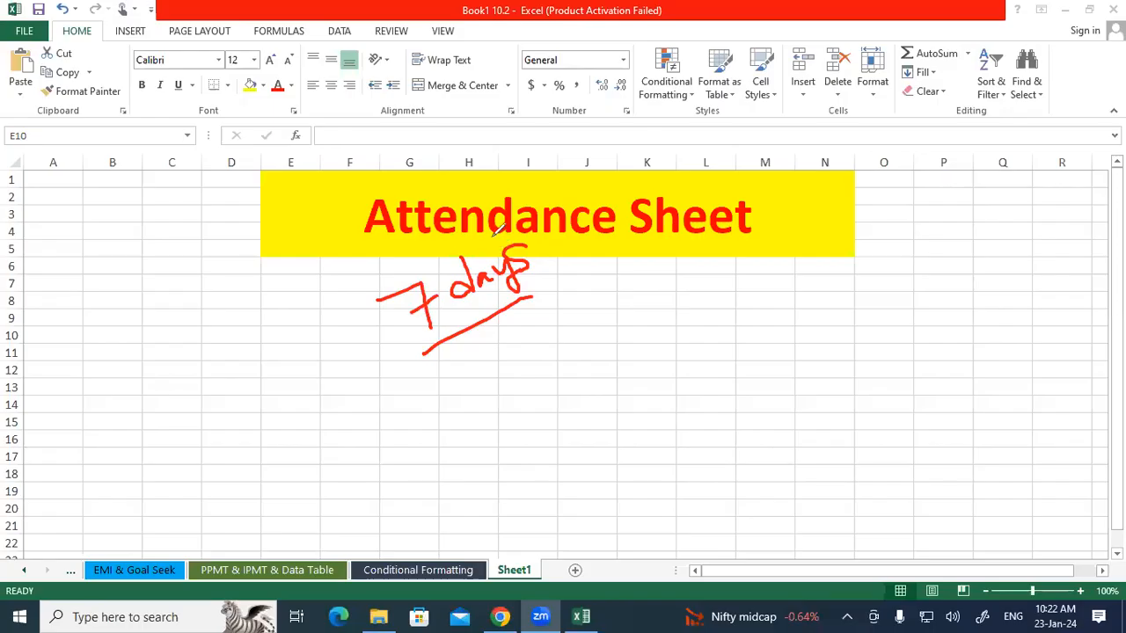
mouse_move(495, 234)
left_mouse_down()
mouse_move(426, 254)
mouse_move(377, 297)
mouse_move(387, 334)
mouse_move(447, 350)
mouse_move(520, 326)
mouse_move(547, 255)
mouse_move(532, 232)
mouse_move(507, 233)
left_mouse_up()
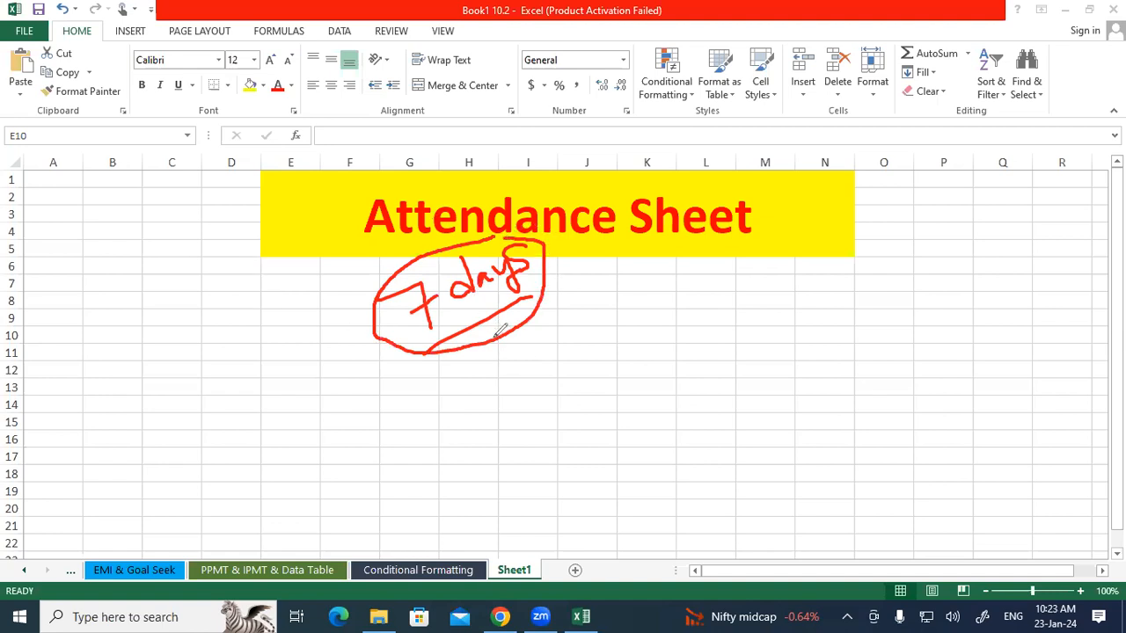
mouse_move(504, 399)
left_mouse_down()
mouse_move(532, 413)
mouse_move(500, 431)
left_mouse_up()
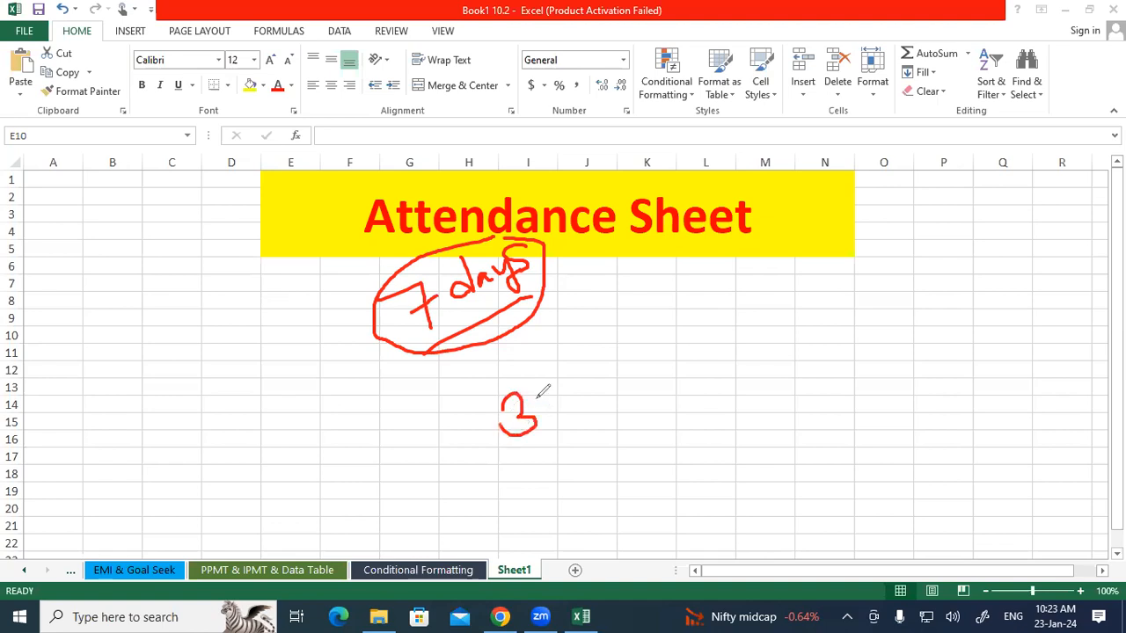
left_click_drag(544, 394, 543, 396)
key("Escape")
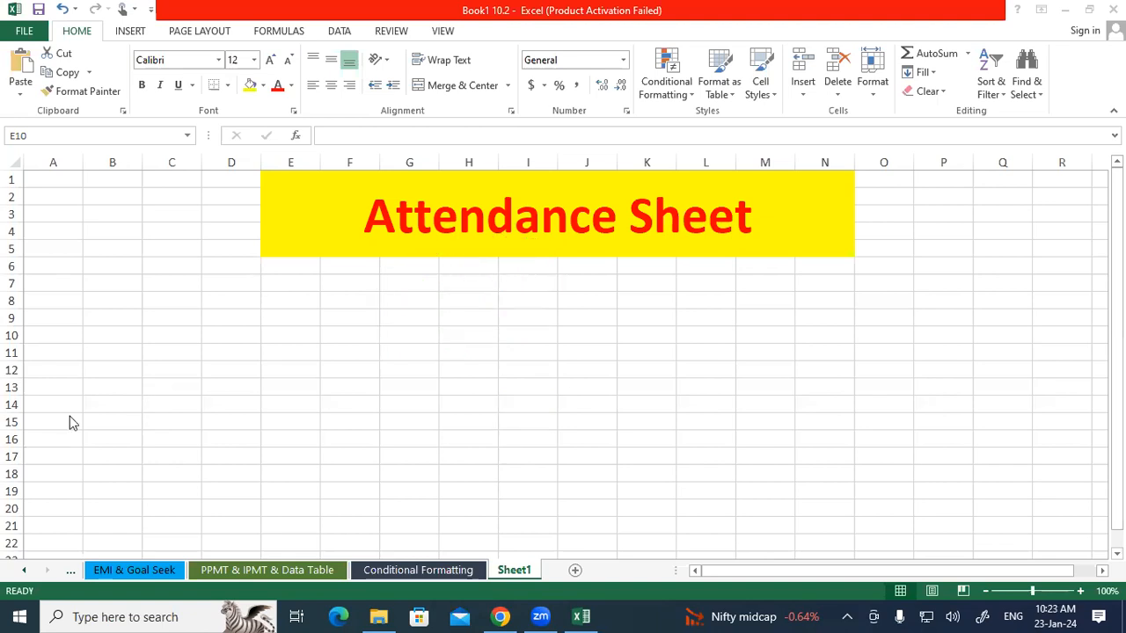
left_click(229, 364)
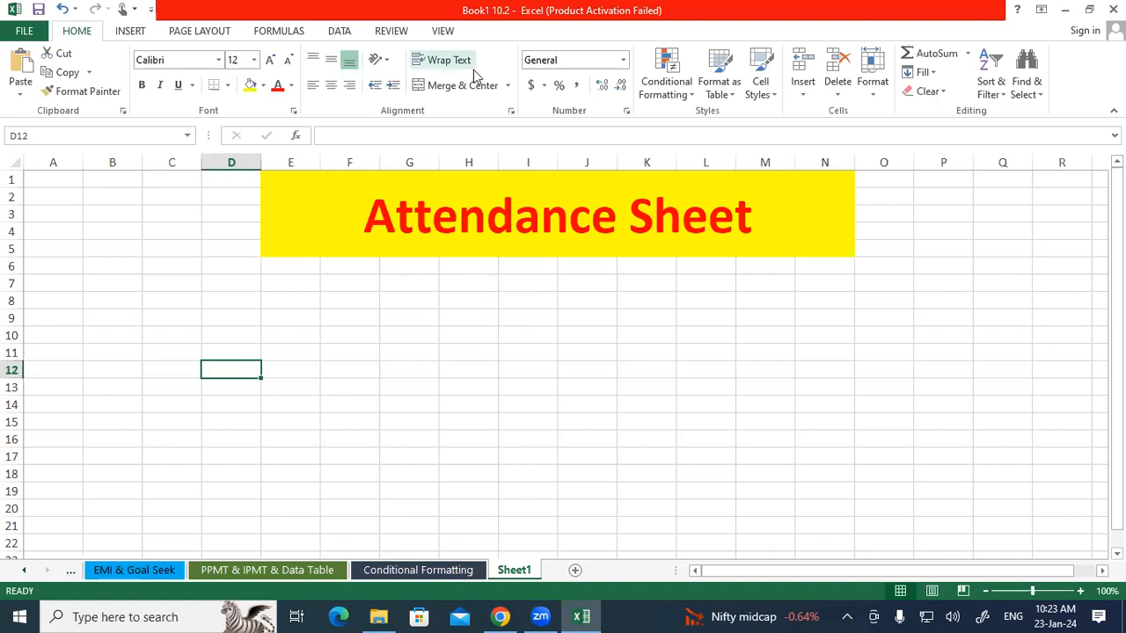
left_click_drag(290, 163, 734, 156)
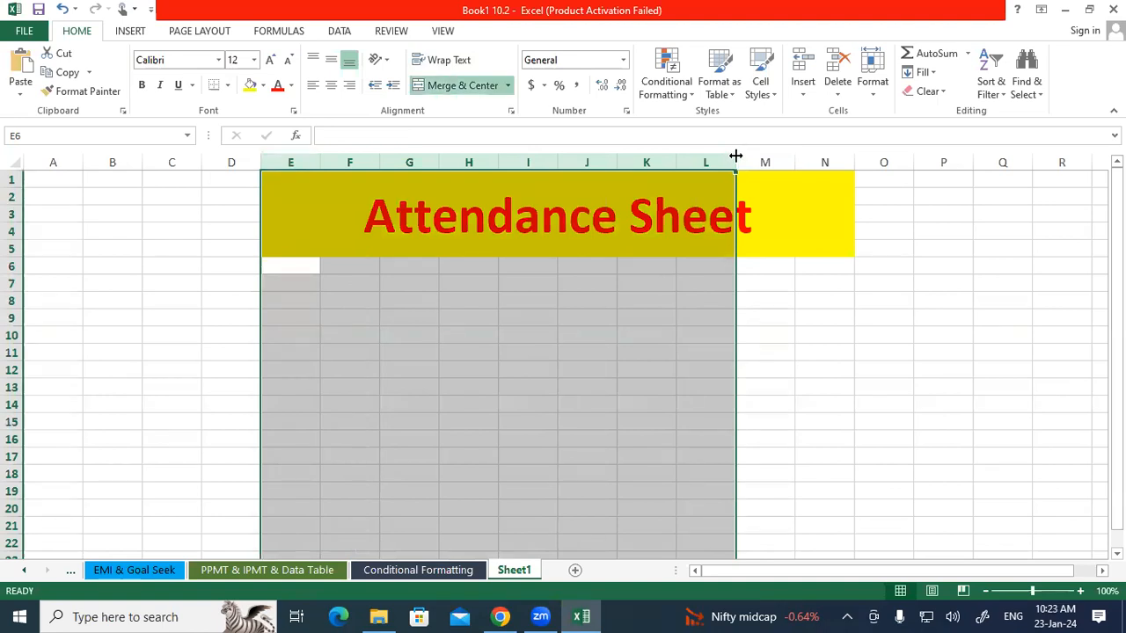
left_click(364, 314)
left_click_drag(304, 269, 727, 419)
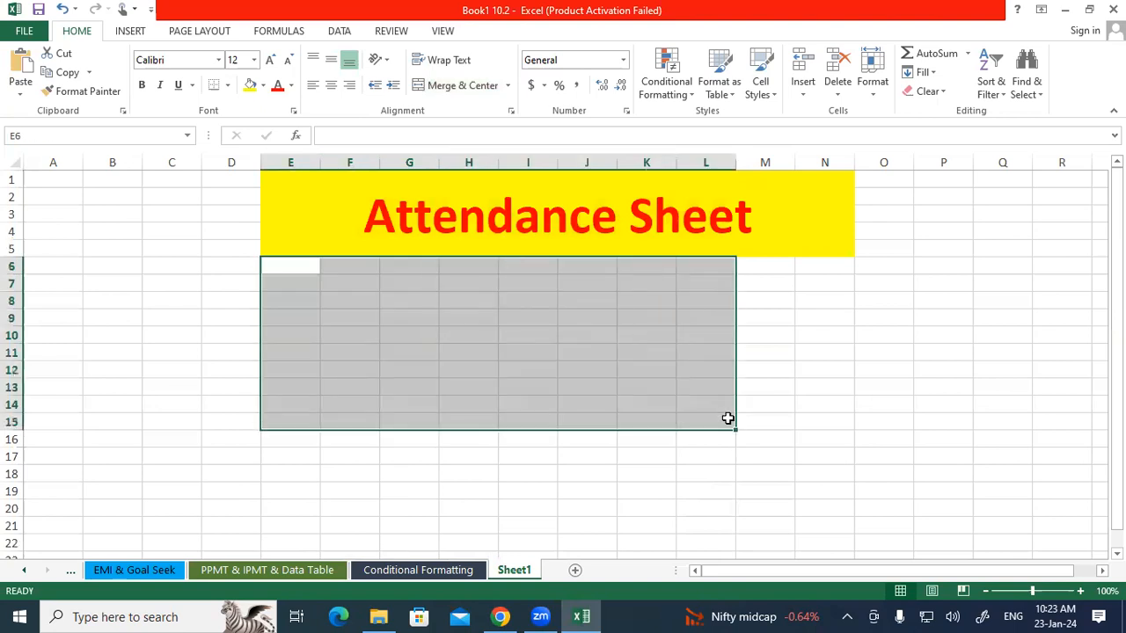
key("alt+o")
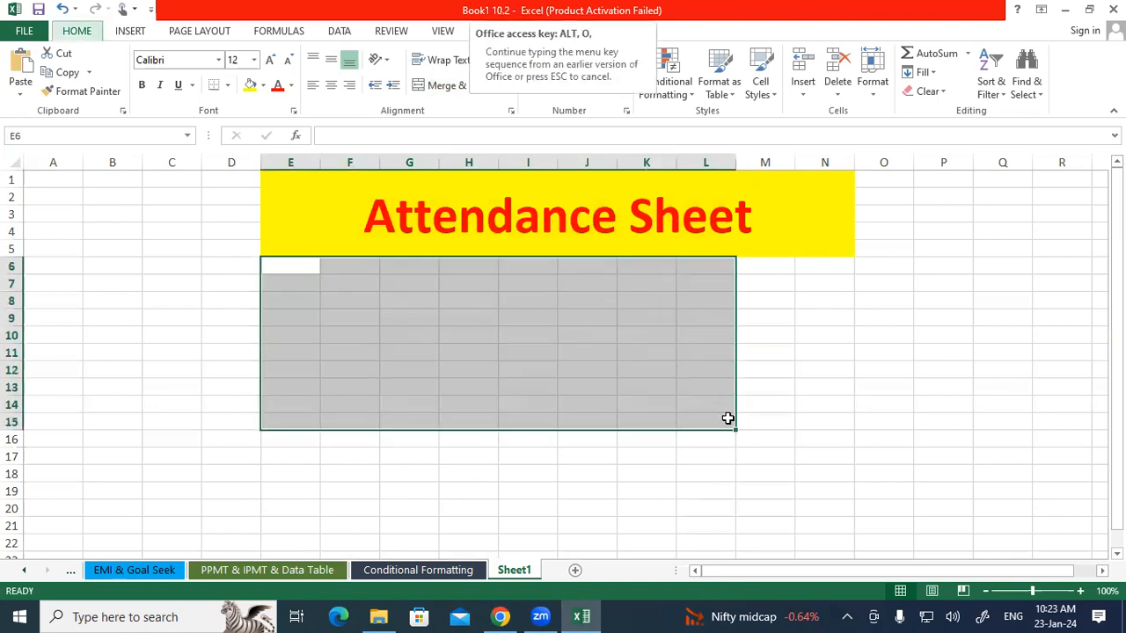
key("a")
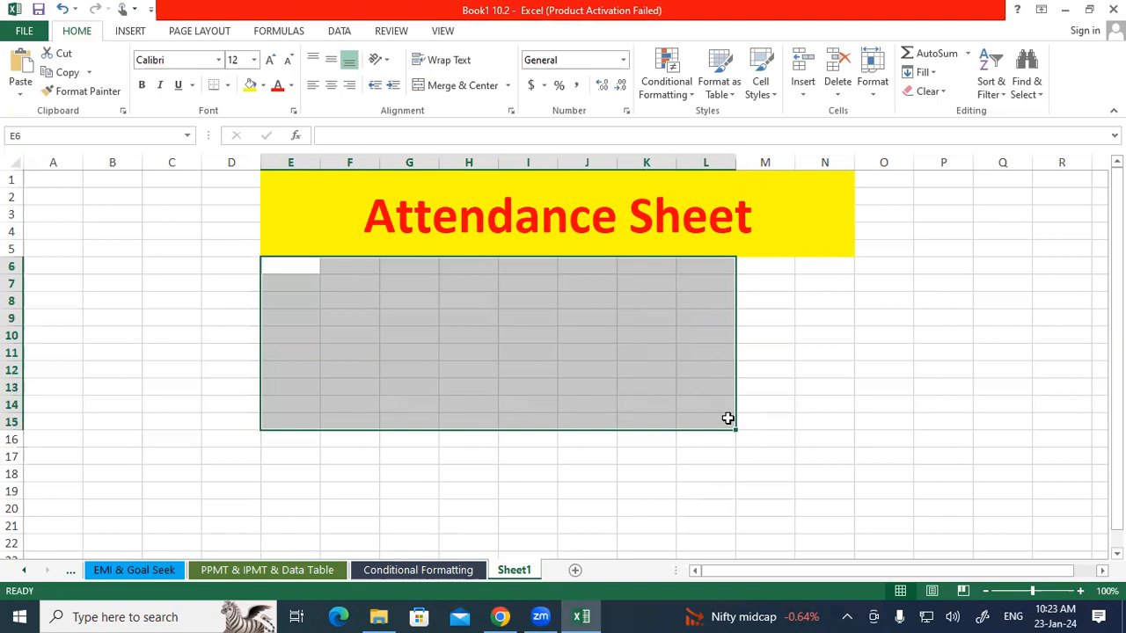
left_click(405, 304)
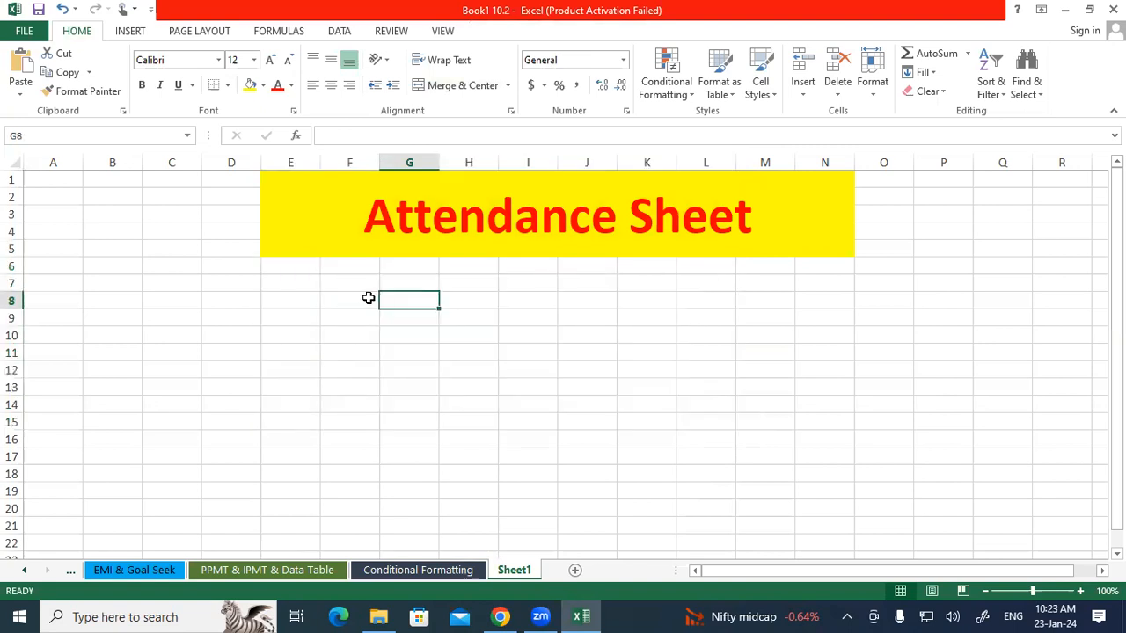
Enter 1 and 2 as the first day numbers in F7 and G7.
left_click(346, 286)
type("1")
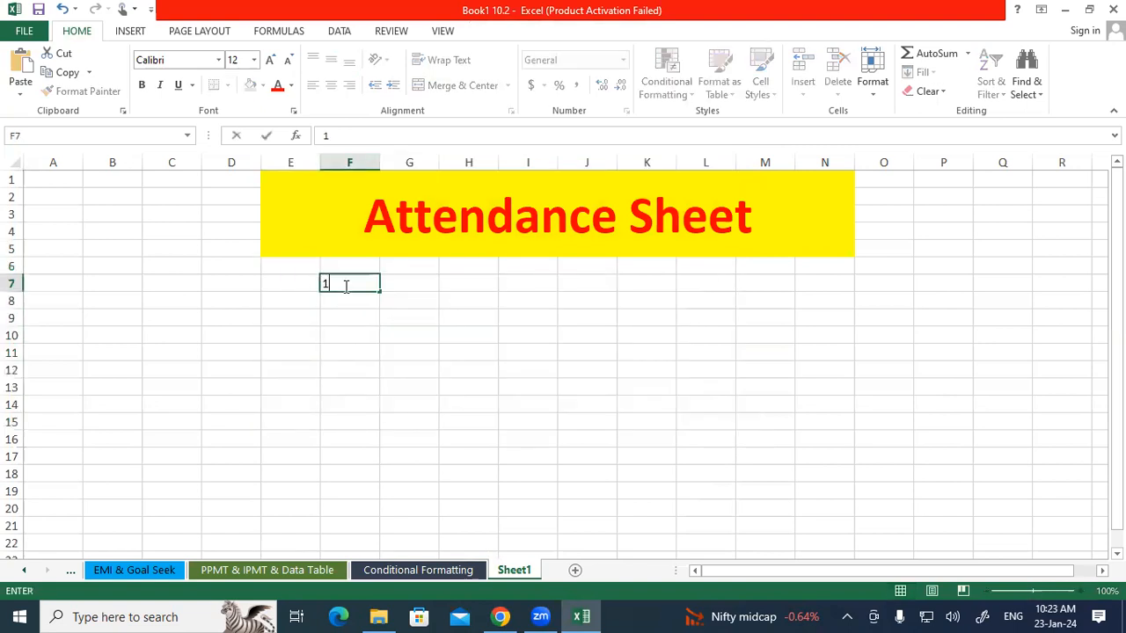
key("Return")
type("2")
key("Tab")
key("Left")
key("Right")
key("Up")
type("2")
key("Tab")
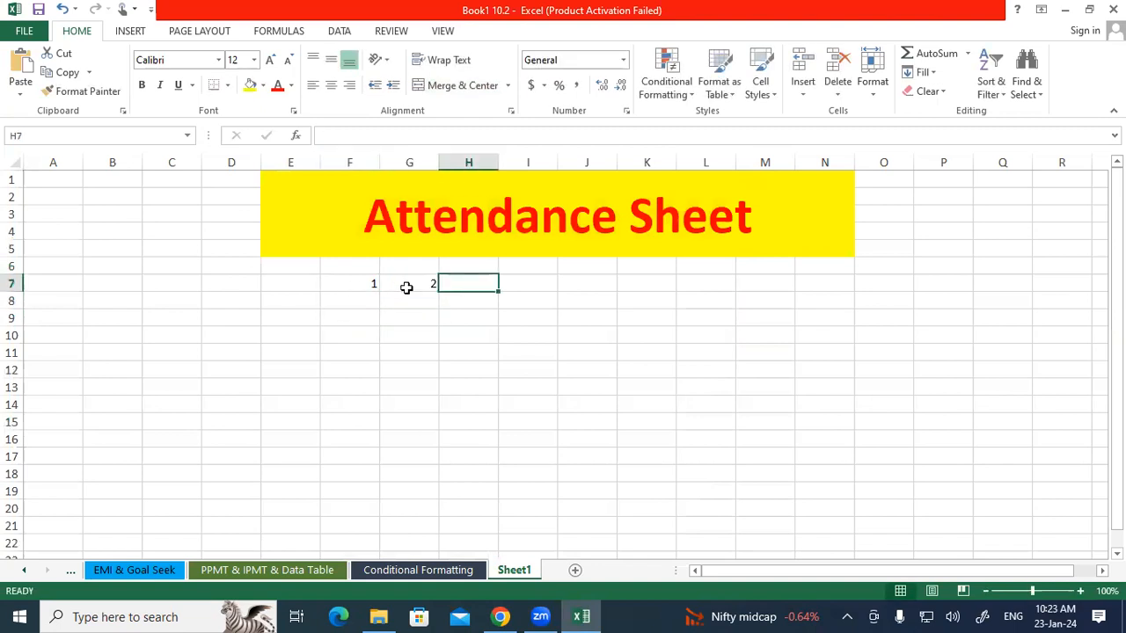
Fill the day number series across F7:M7 from 1 to 8.
left_click_drag(376, 284, 794, 293)
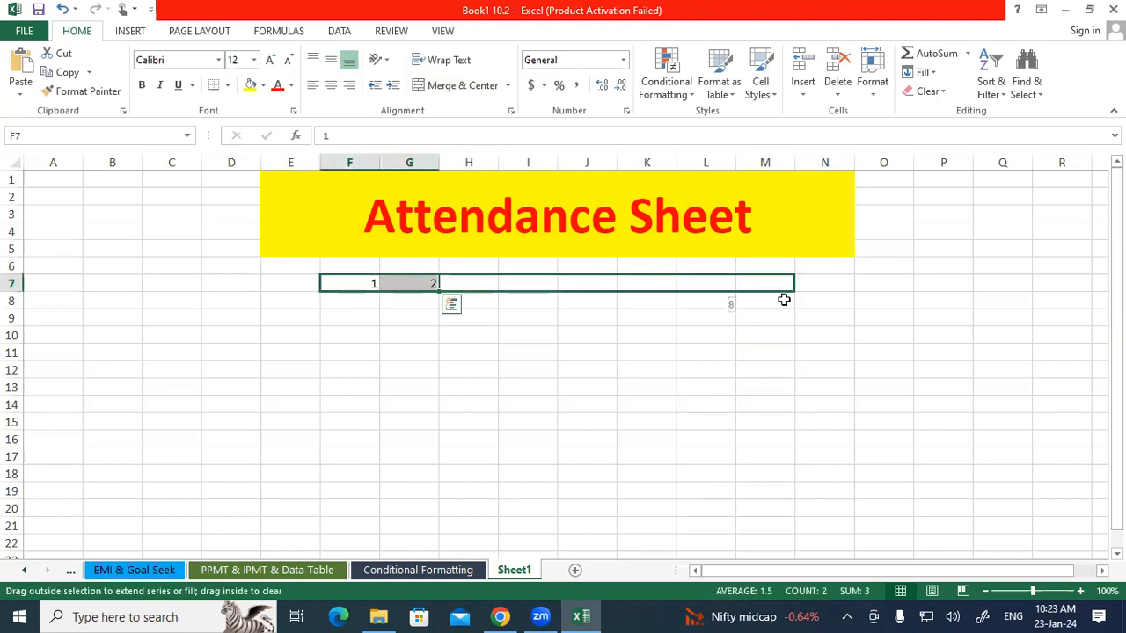
left_click(652, 334)
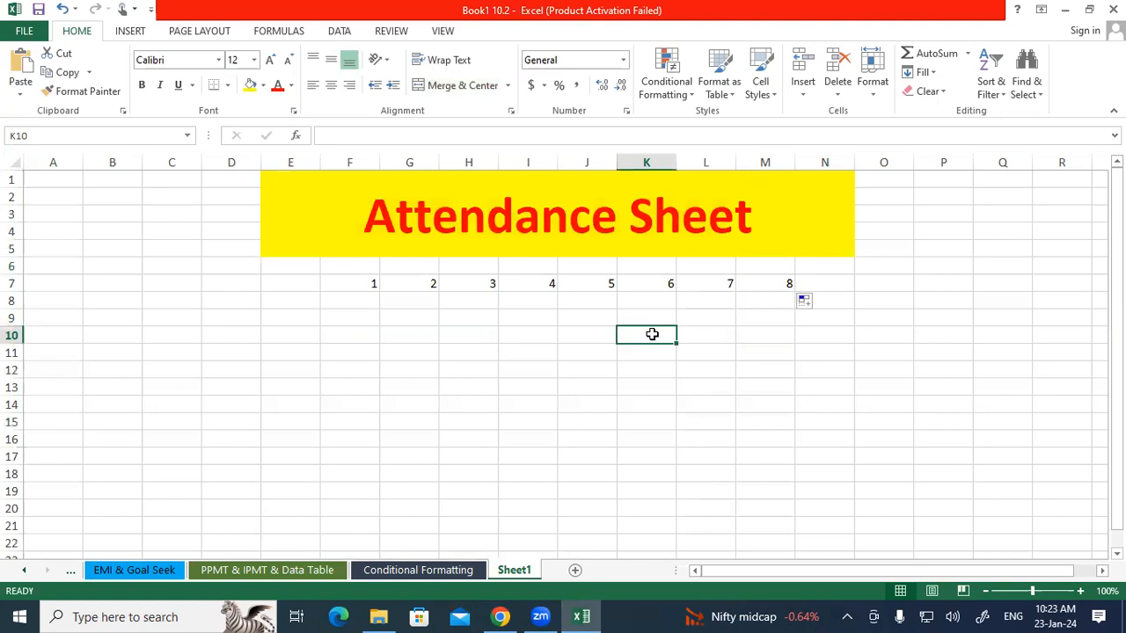
Try to autofit the widths of columns F to M, then undo it.
left_click_drag(343, 158, 787, 166)
double_click(794, 161)
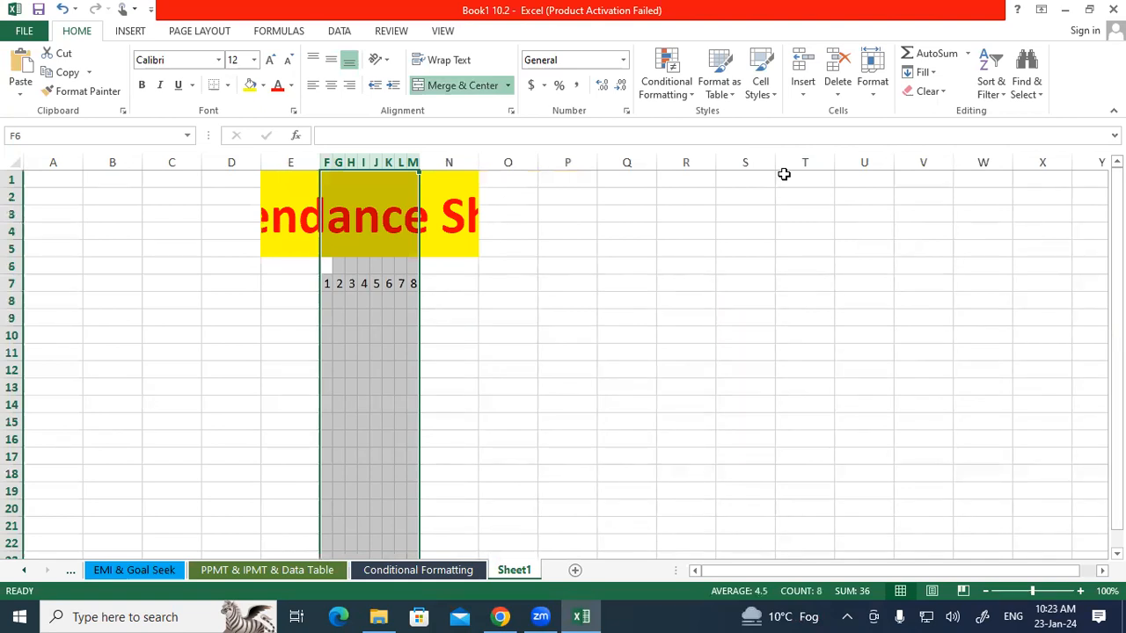
key("ctrl+z")
Autofit columns F to M and extend the day series to 13 in R7, then undo both changes.
left_click(365, 333)
left_click_drag(350, 273, 771, 275)
key("alt+o")
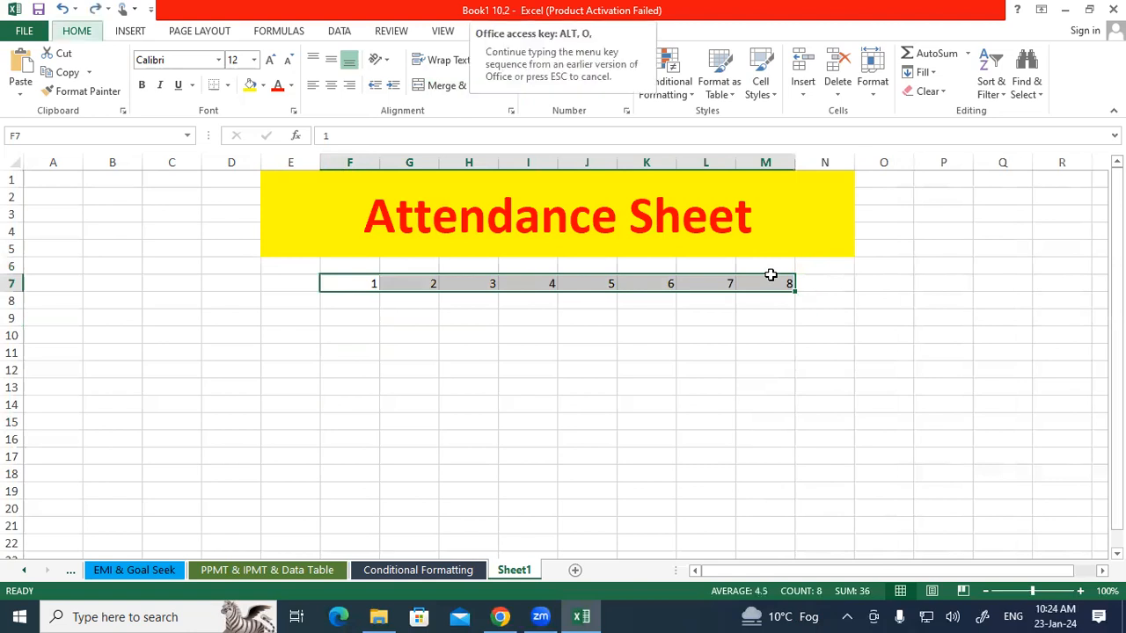
key("a")
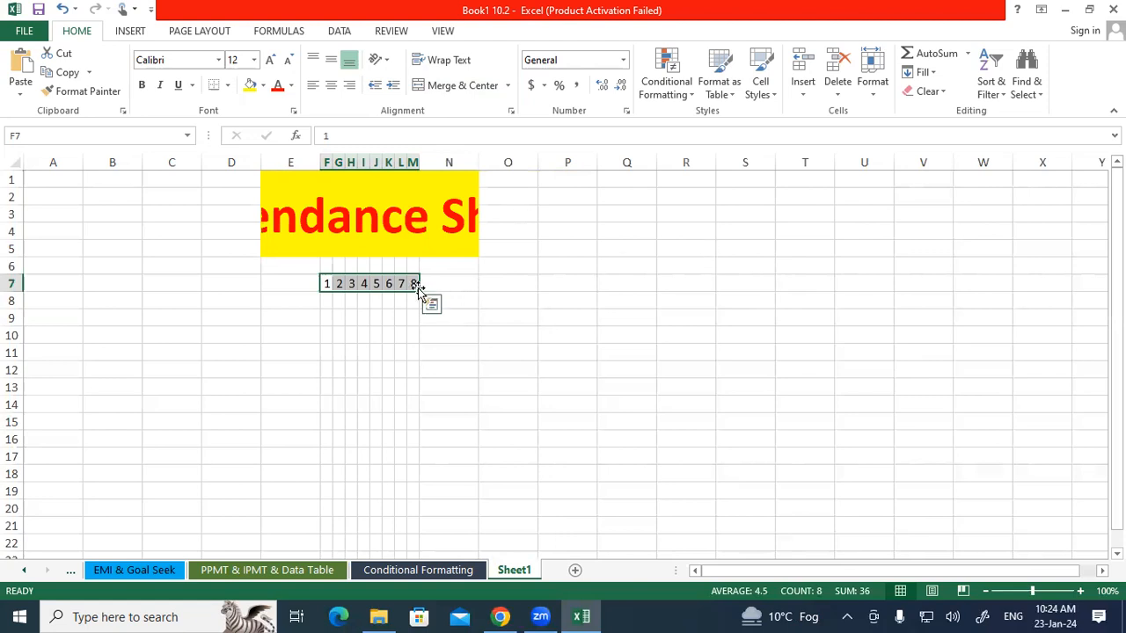
left_click_drag(419, 291, 669, 299)
left_click(587, 304)
left_click_drag(458, 280, 686, 277)
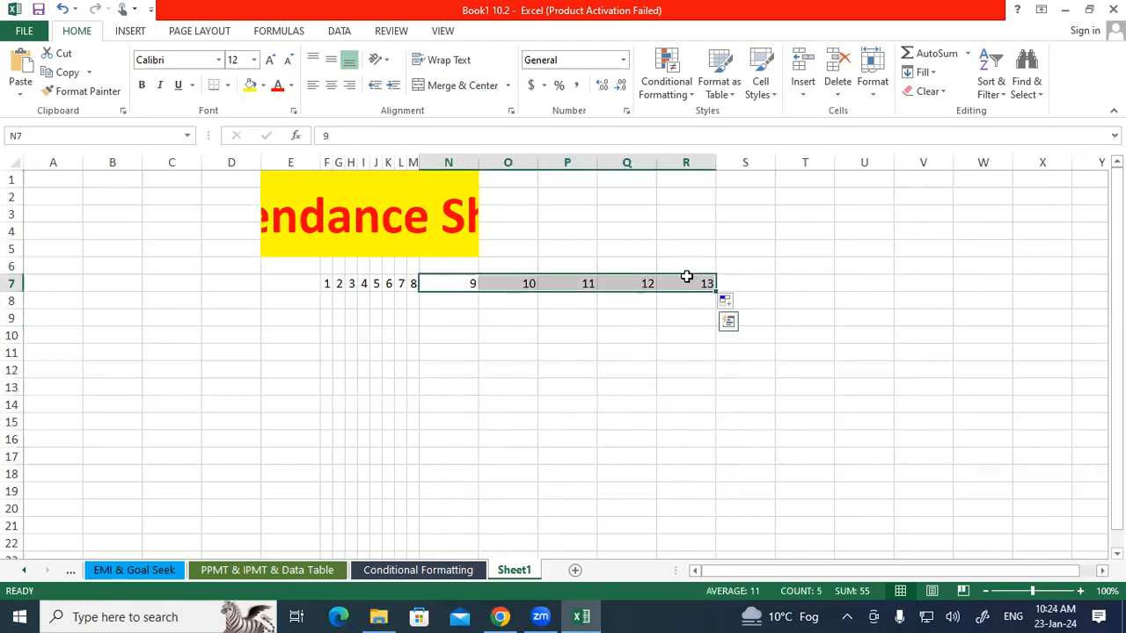
key("ctrl+z")
key("ctrl+z")
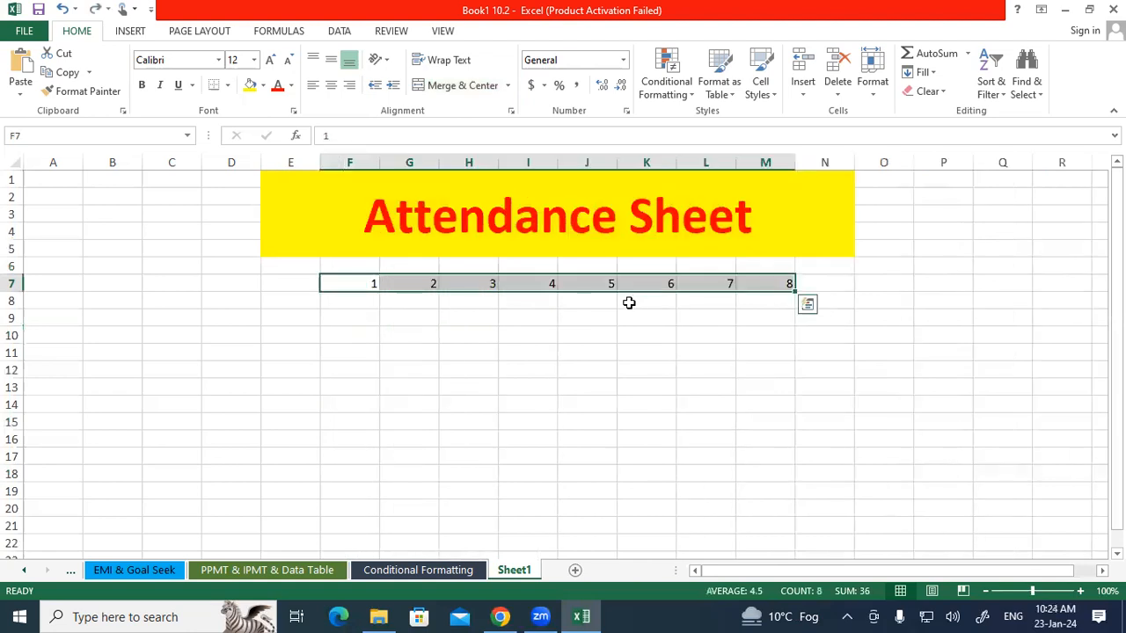
Enter 1 in D7 and the test text thezdhjeytjryktuk5ulk in D9.
left_click(630, 302)
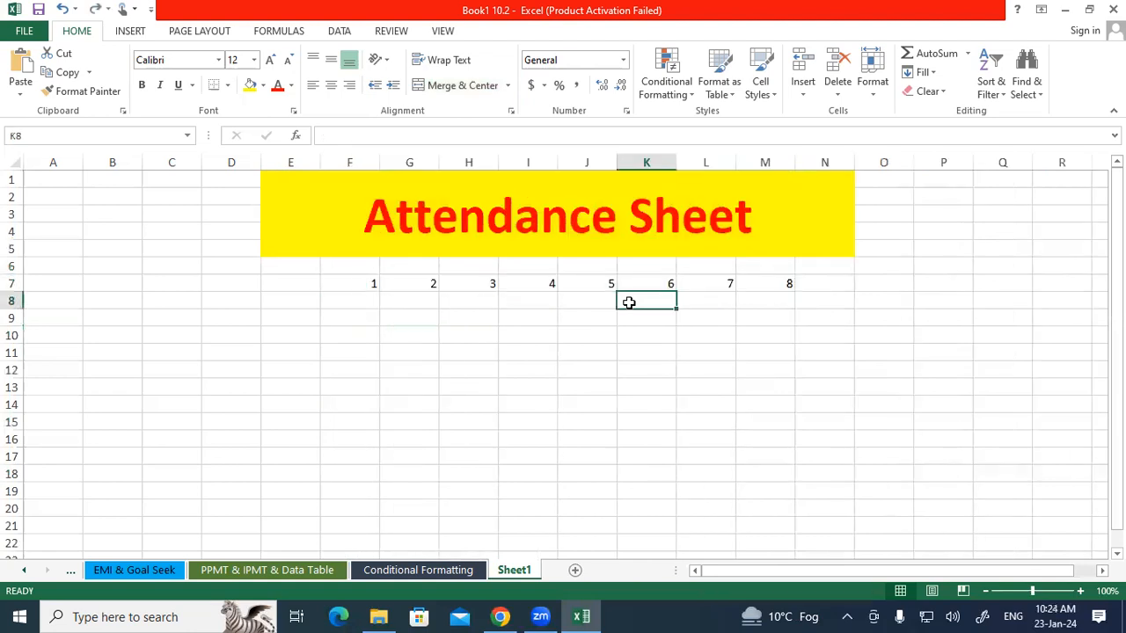
left_click(240, 288)
type("1")
left_click(248, 318)
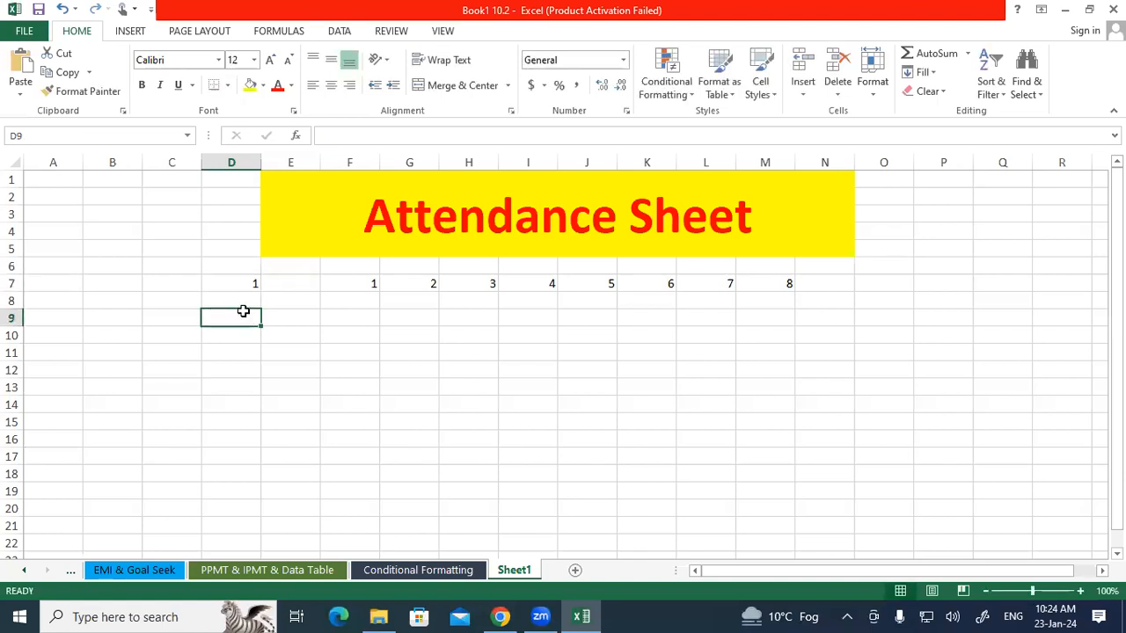
type("thezdhjeytjryktuk5ulk")
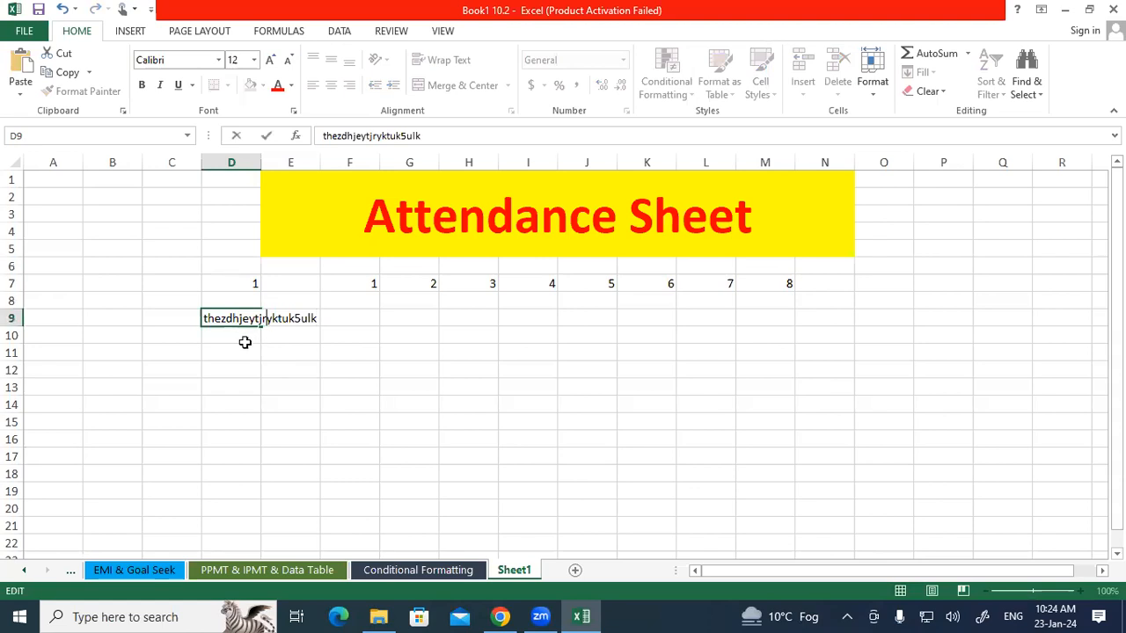
left_click(243, 340)
left_click(232, 319)
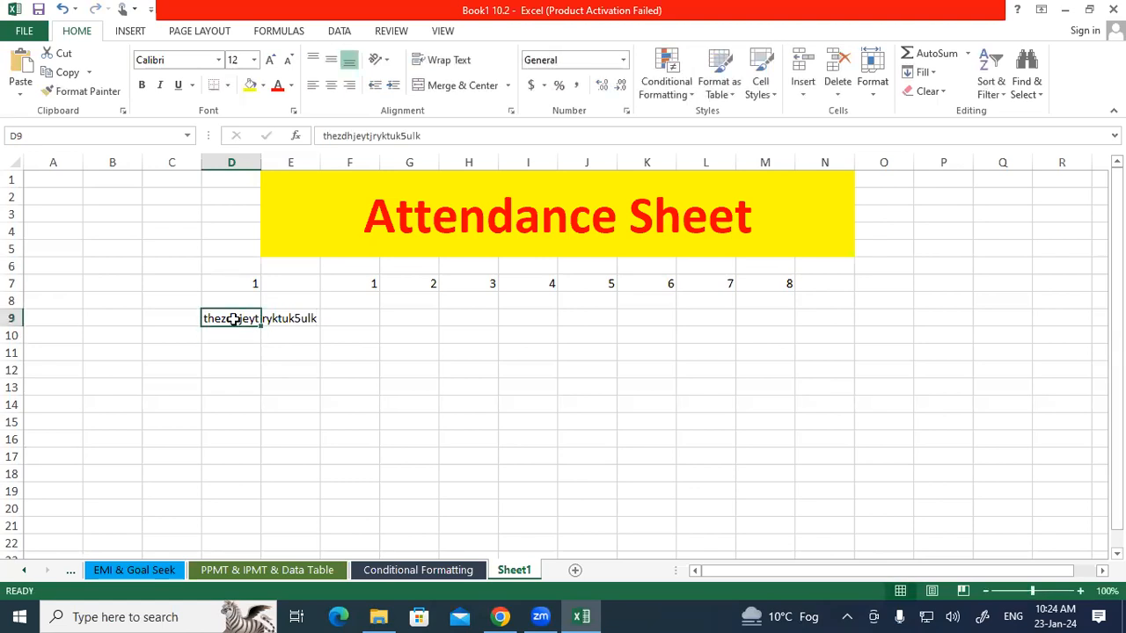
Clear the contents of the range D7:M9.
left_click_drag(225, 286, 479, 339)
left_click_drag(770, 318, 770, 318)
key("Delete")
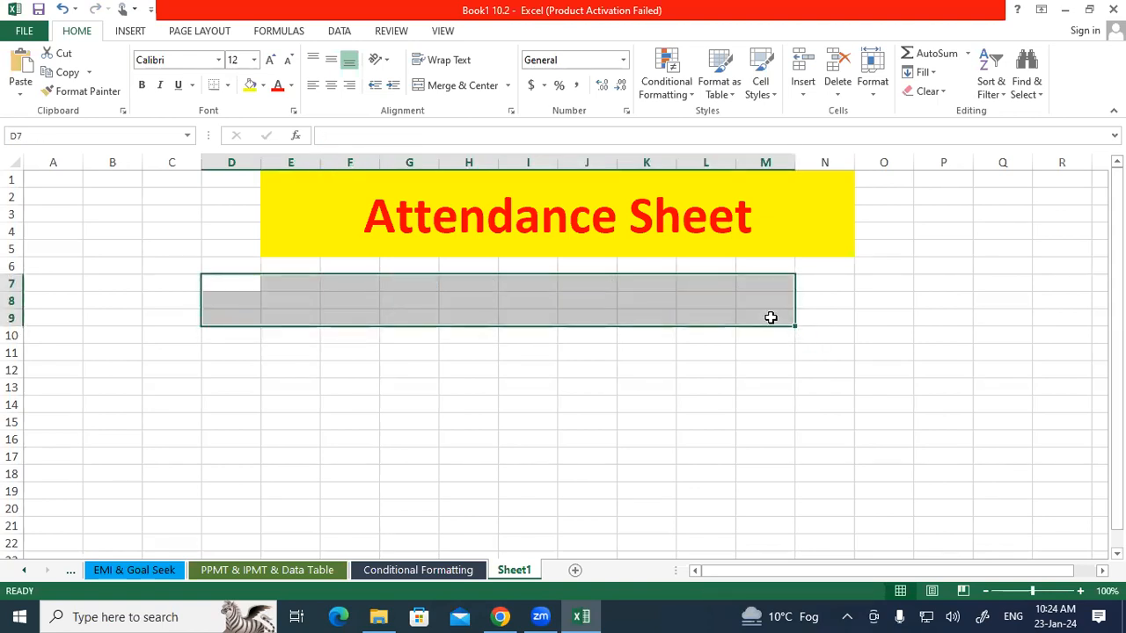
Open the sheet's code window and add a Worksheet SelectionChange event procedure.
left_click(552, 372)
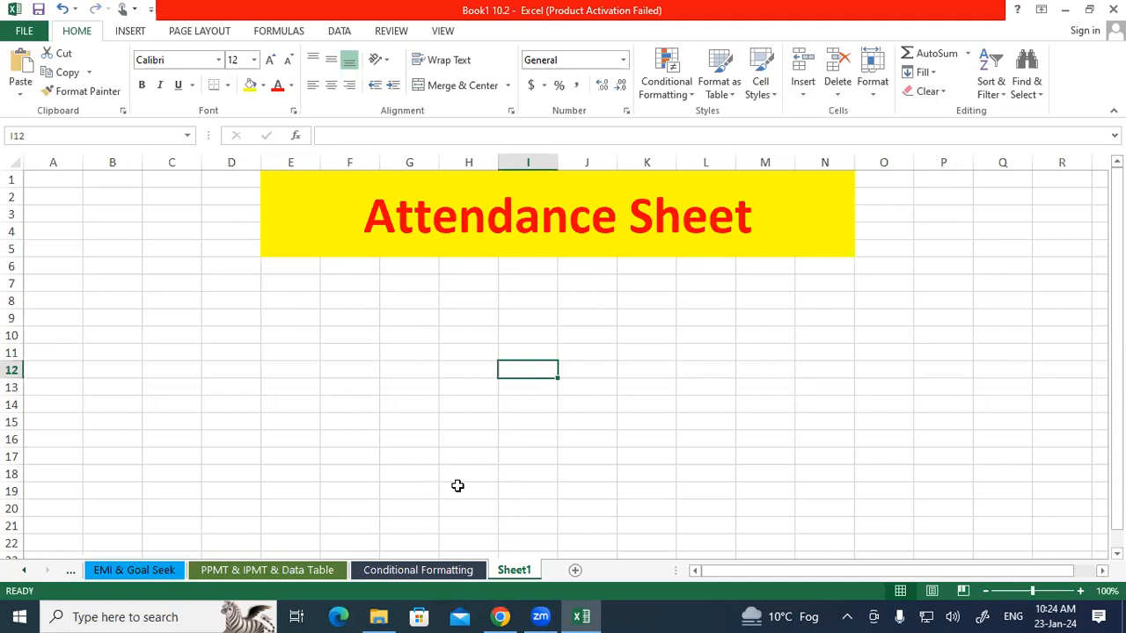
right_click(499, 575)
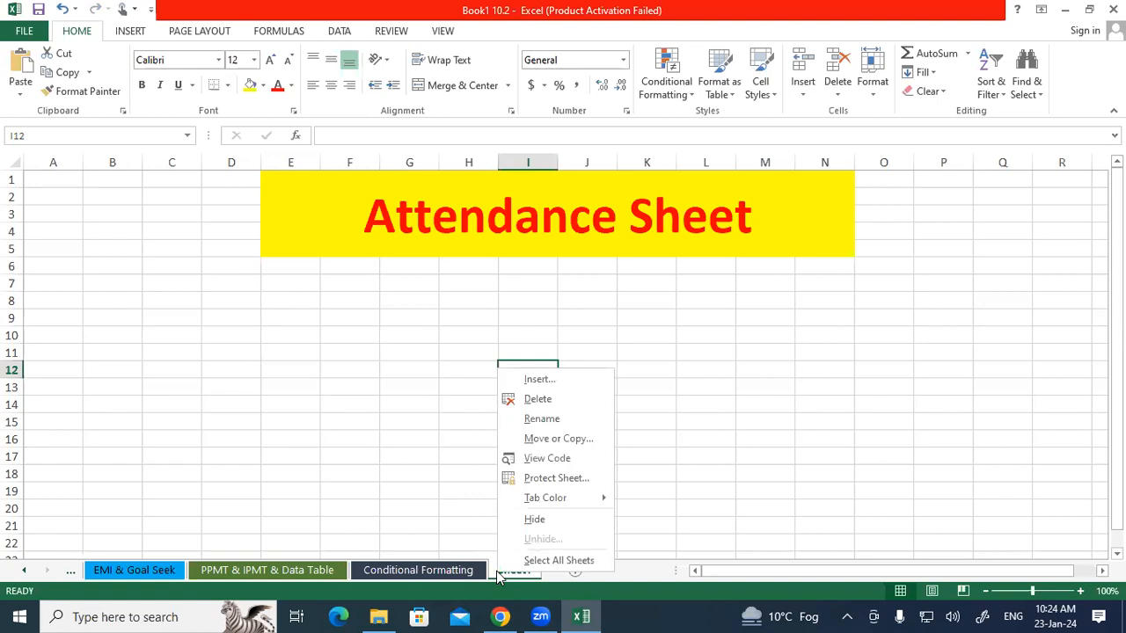
left_click(544, 459)
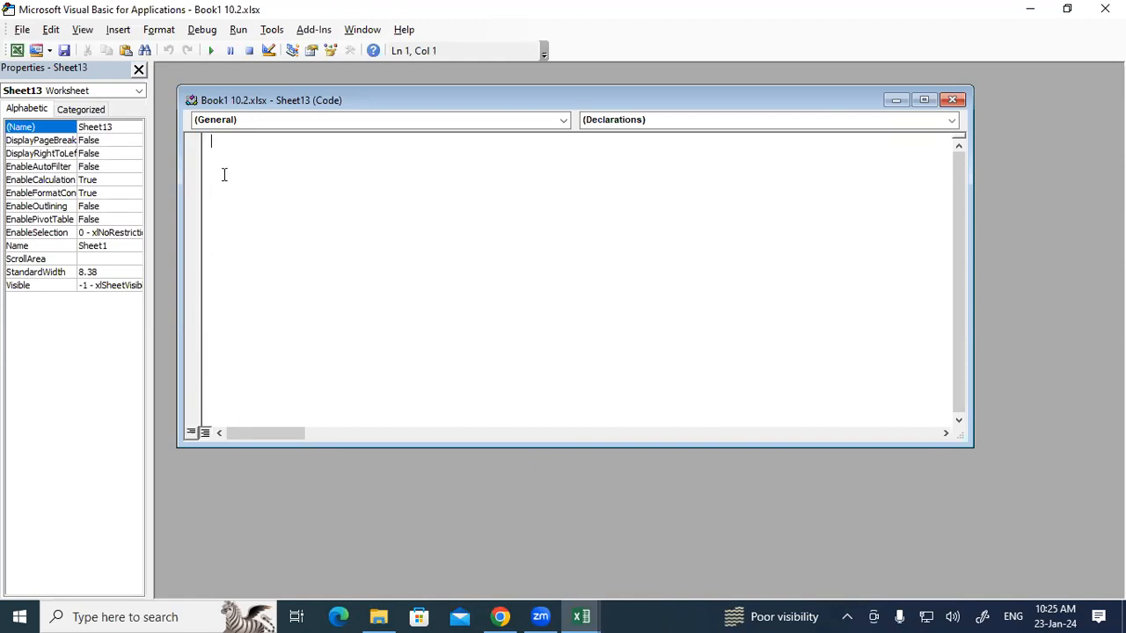
left_click(213, 122)
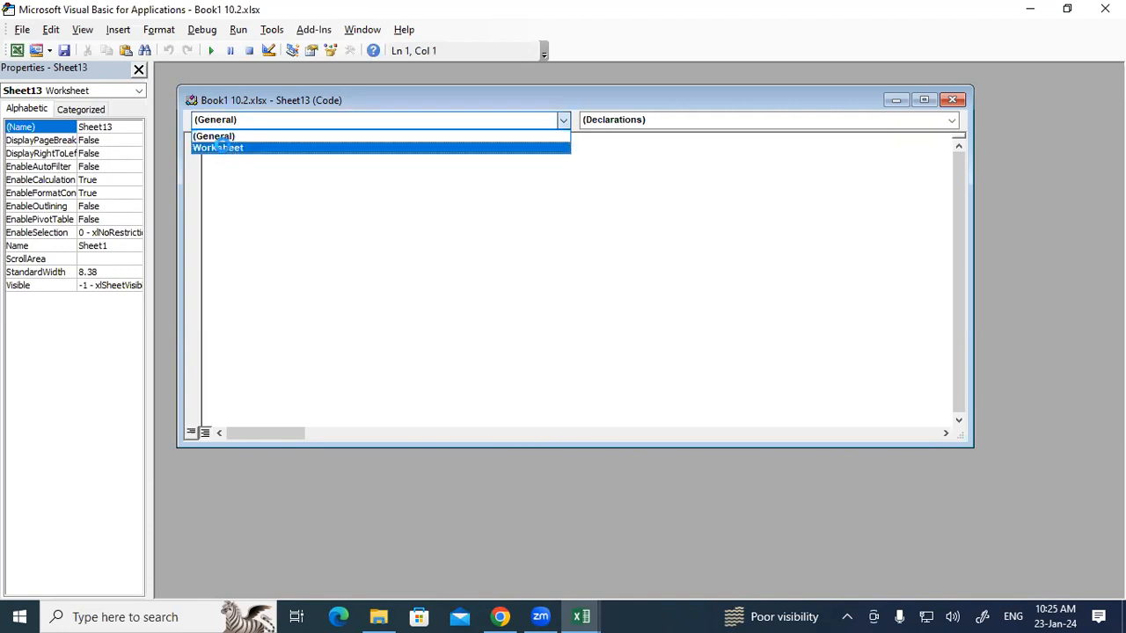
left_click(223, 148)
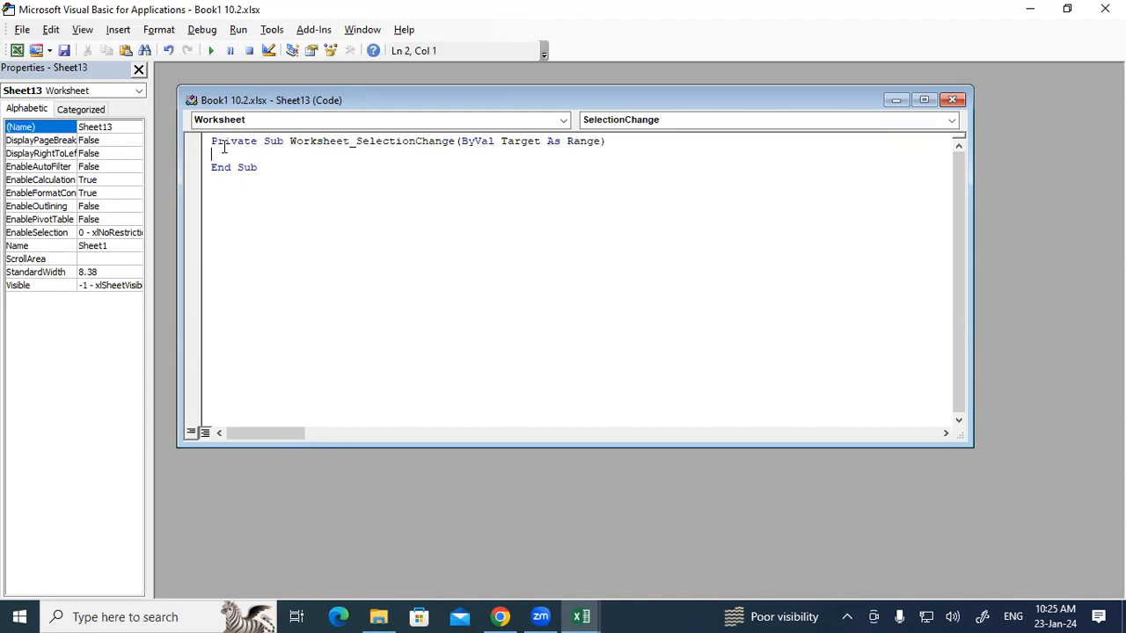
Write Cells.EntireColumn.AutoFit inside the SelectionChange procedure and close the VBA editor.
type("cells.en")
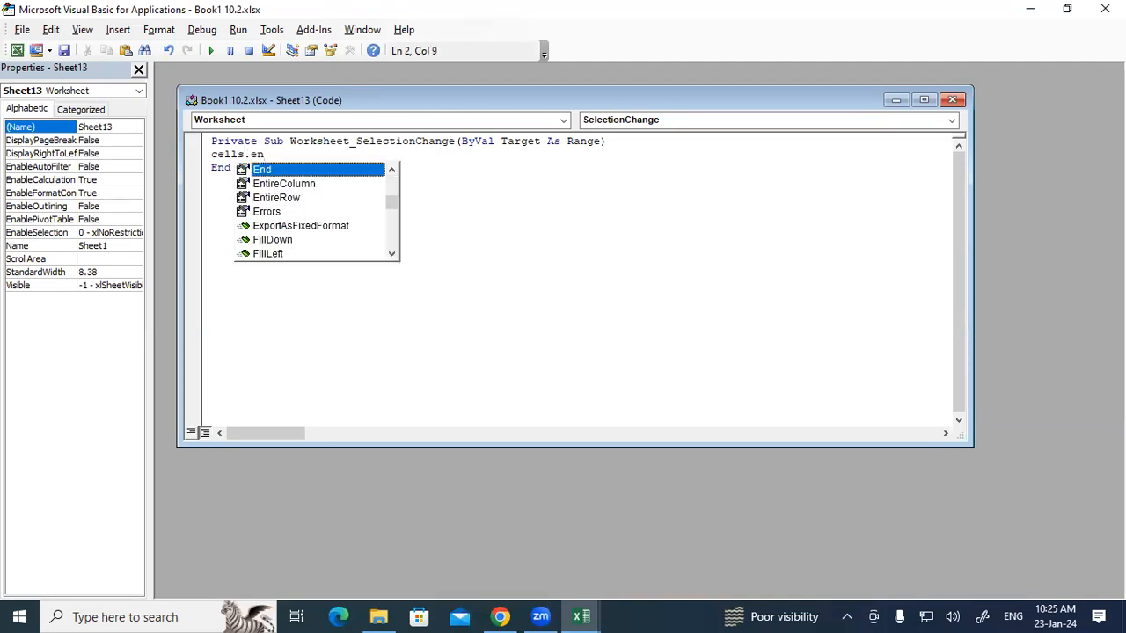
key("Down")
key("Tab")
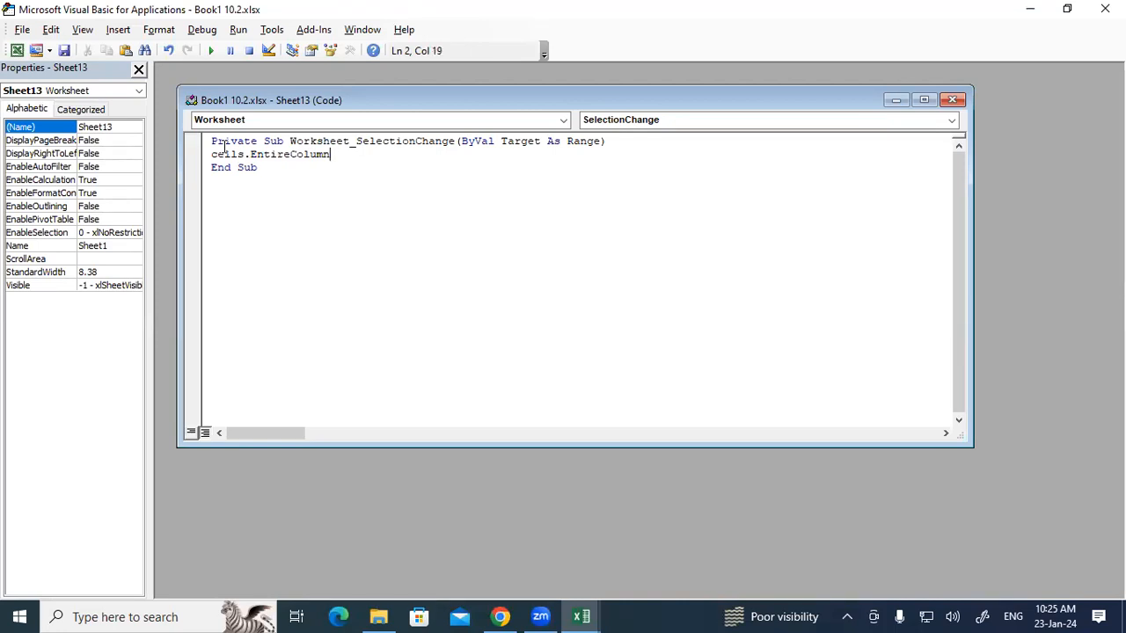
type(".")
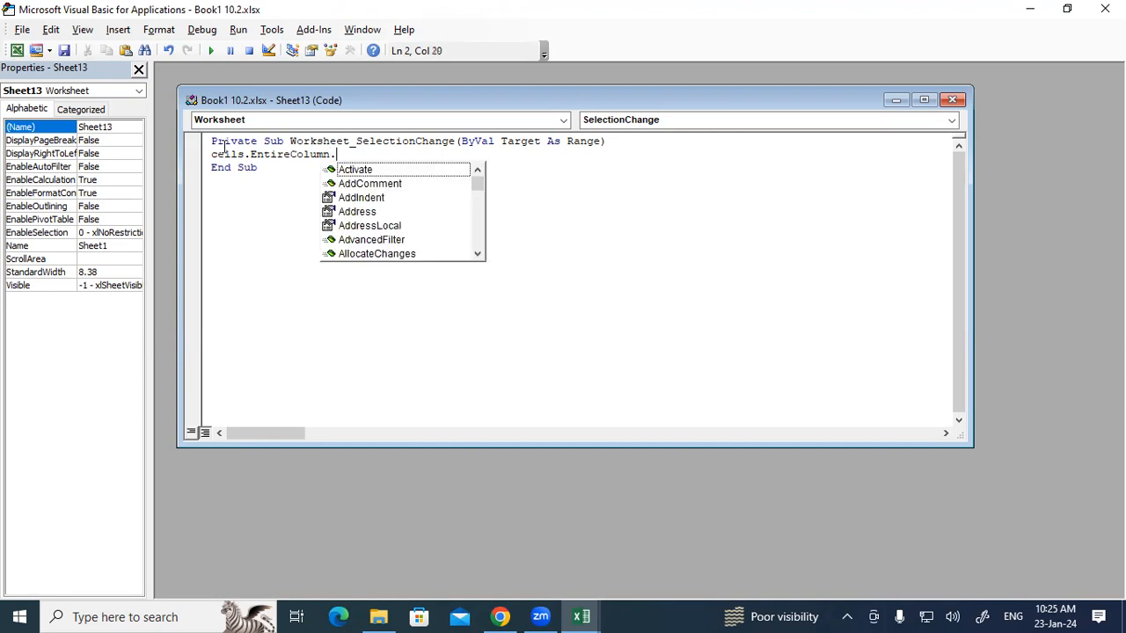
type("s")
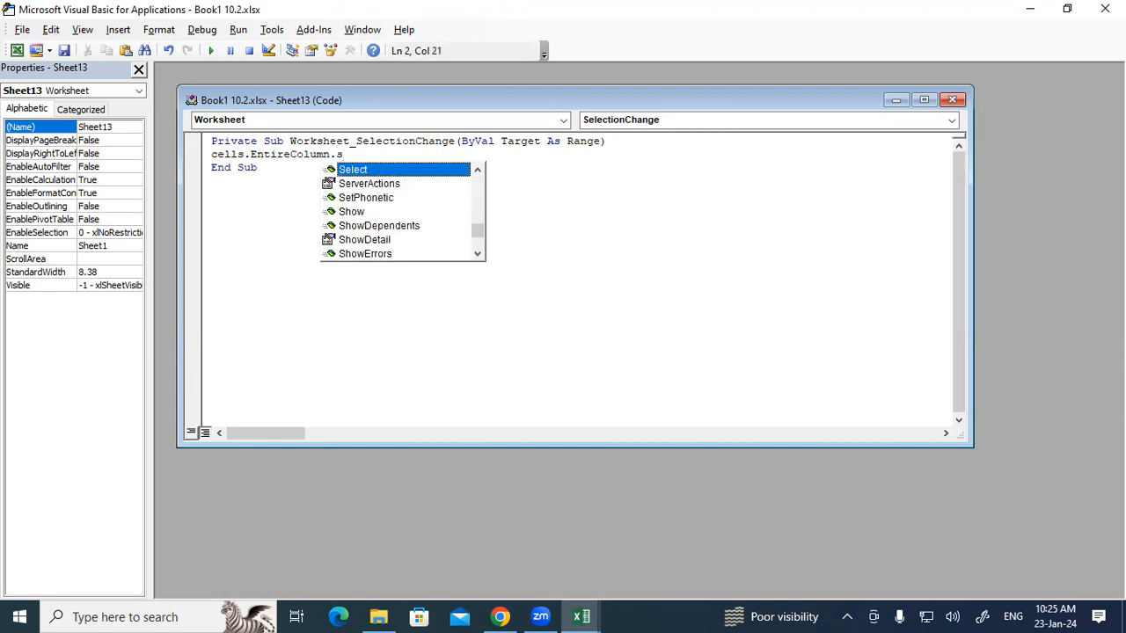
key("BackSpace")
type("ac")
type("to")
key("Down")
key("Down")
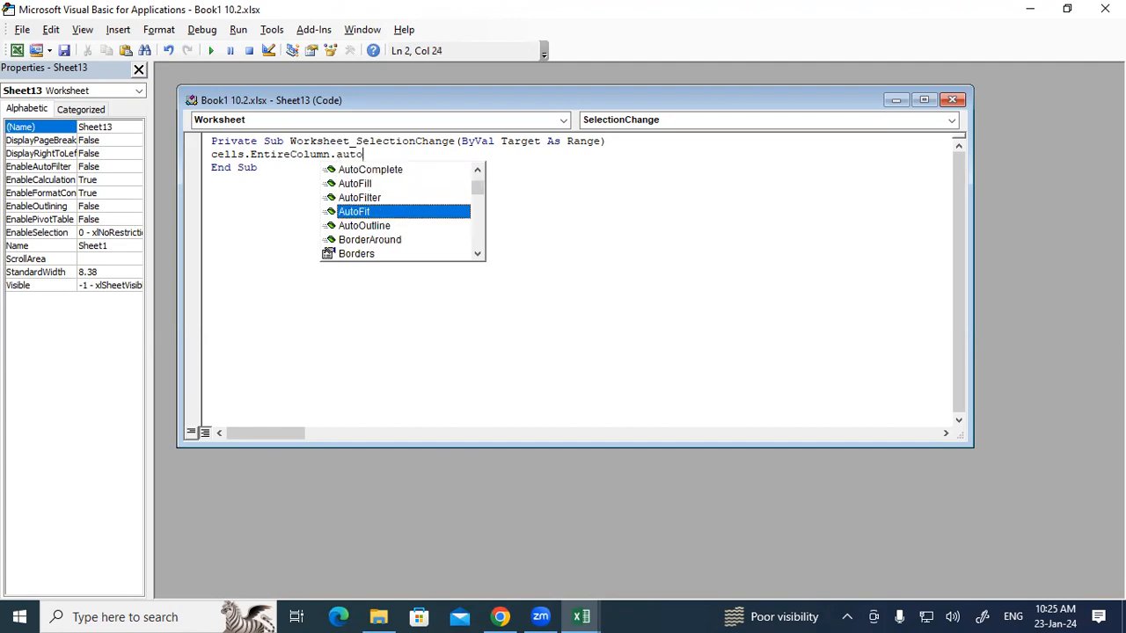
key("Return")
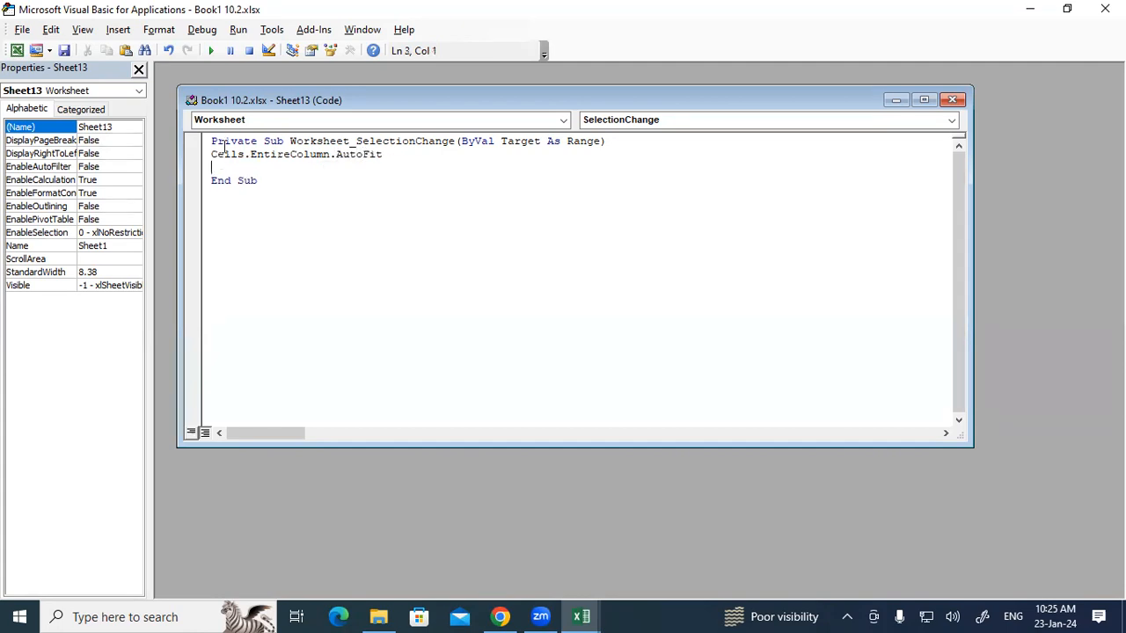
left_click(195, 55)
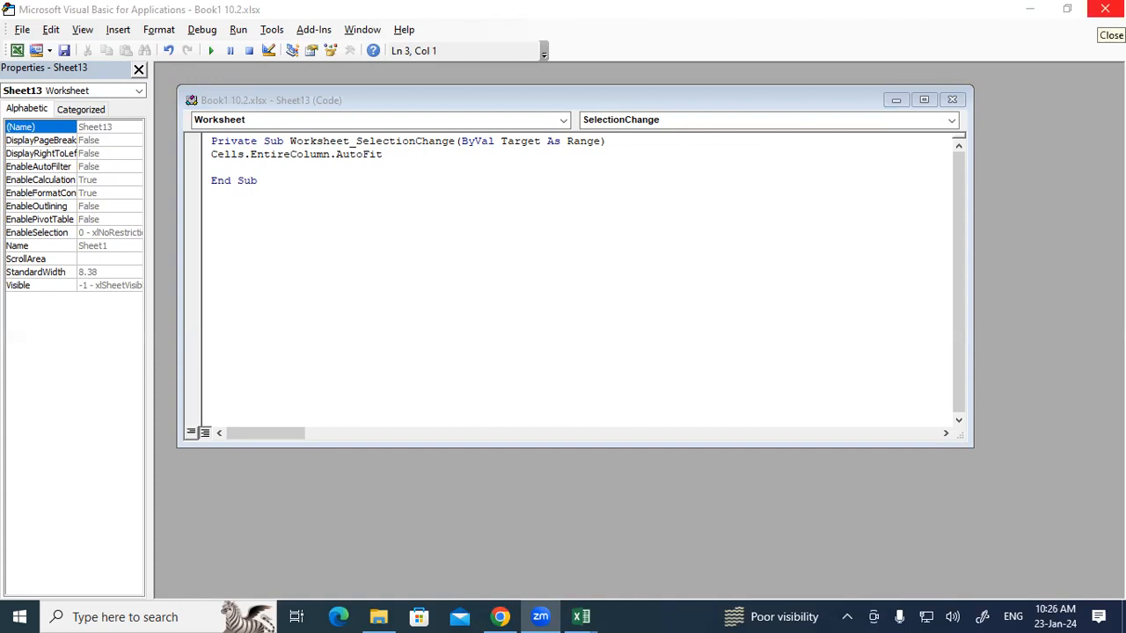
left_click(1105, 8)
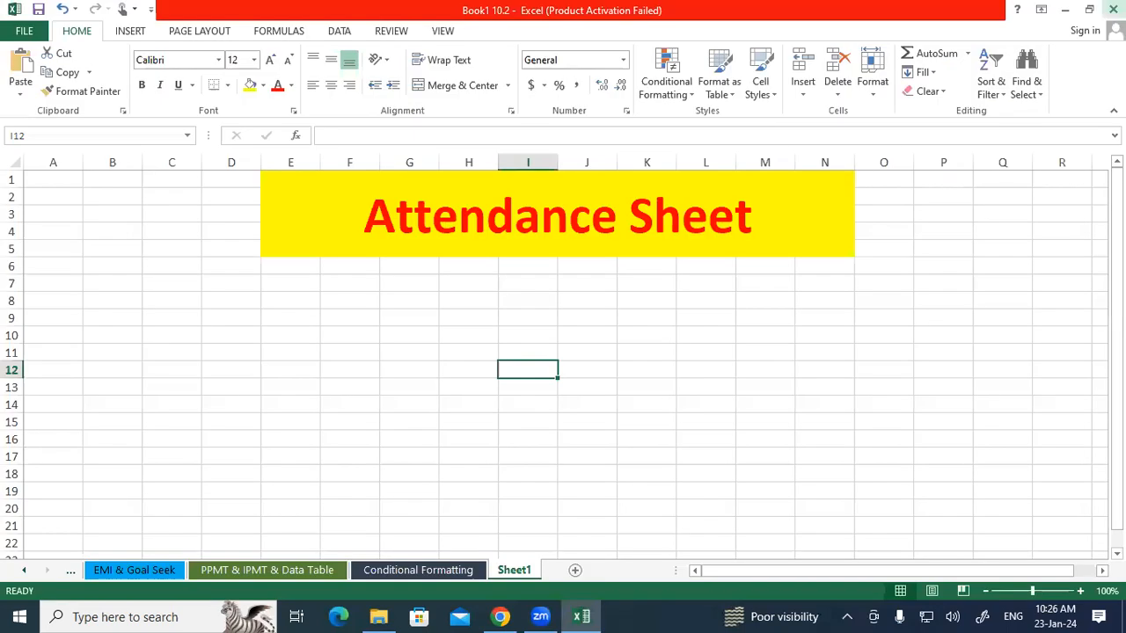
Enter 1 in G8 to test the automatic column autofit.
left_click(426, 293)
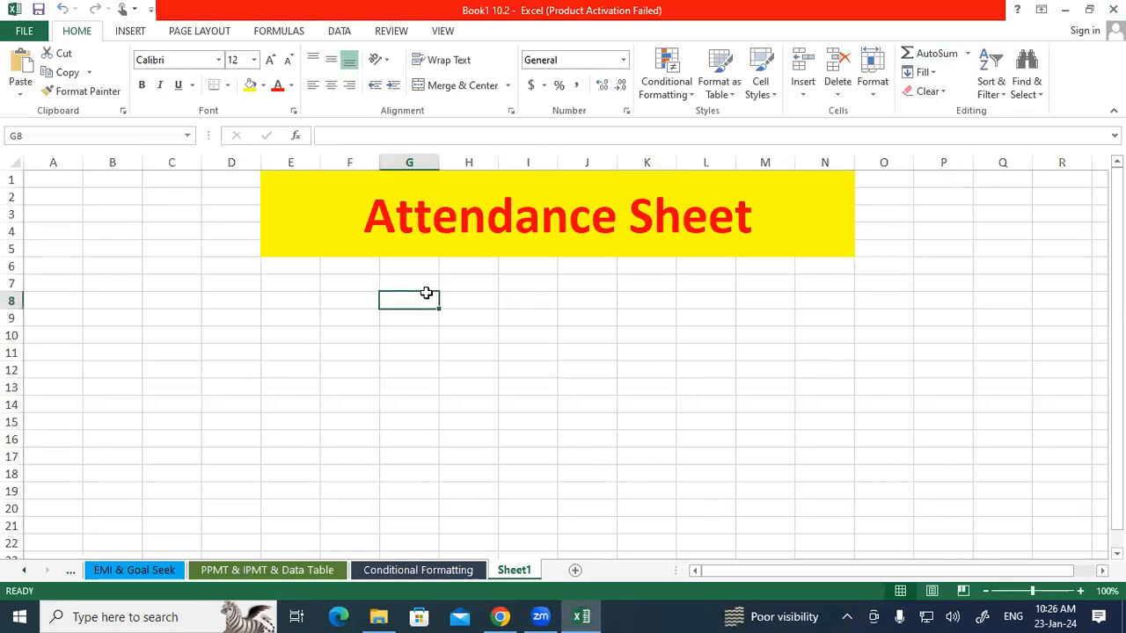
type("1")
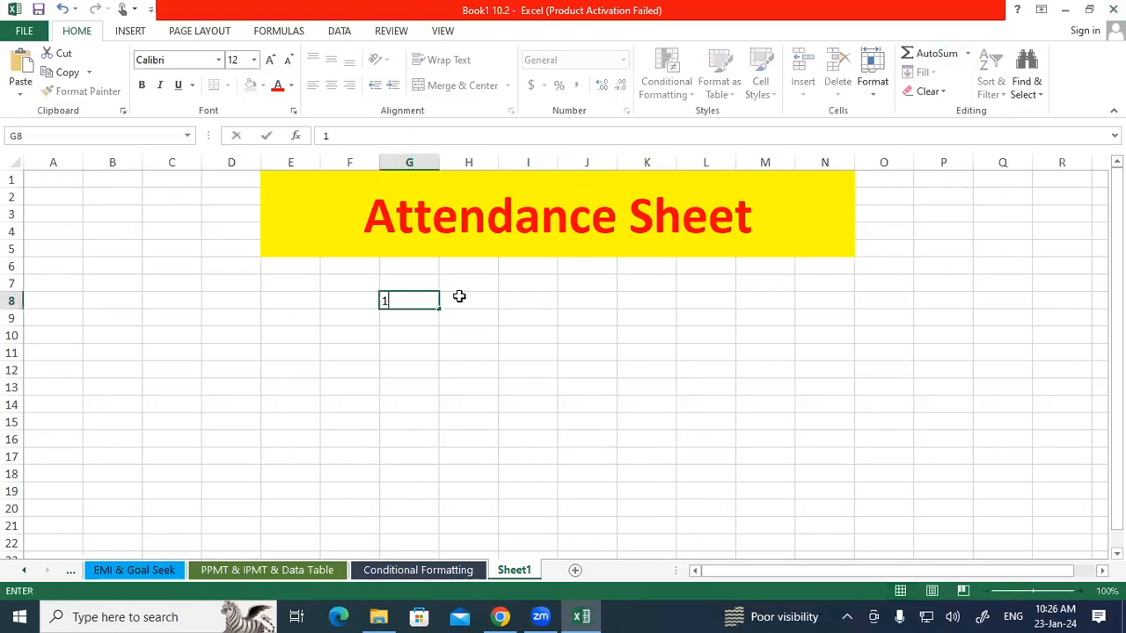
key("Tab")
left_click(385, 301)
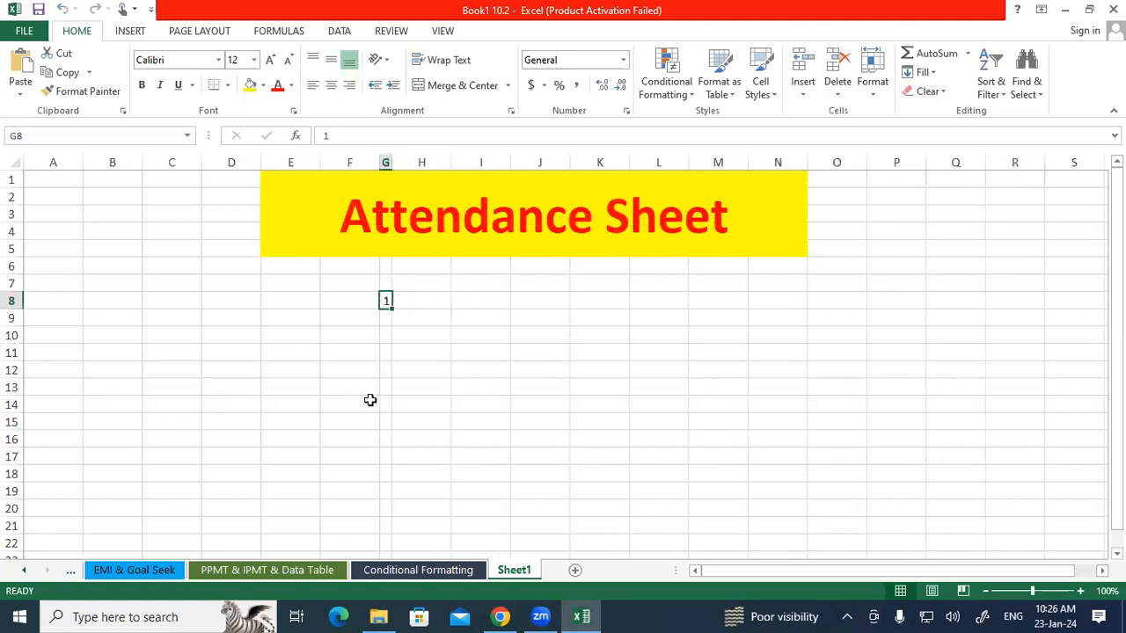
Enter the long test text tykdrlru57lkr57lry7ke5k75 in H8 and reselect the cell.
left_click(431, 300)
type("tykdrlru57lkr57lry7ke5k75")
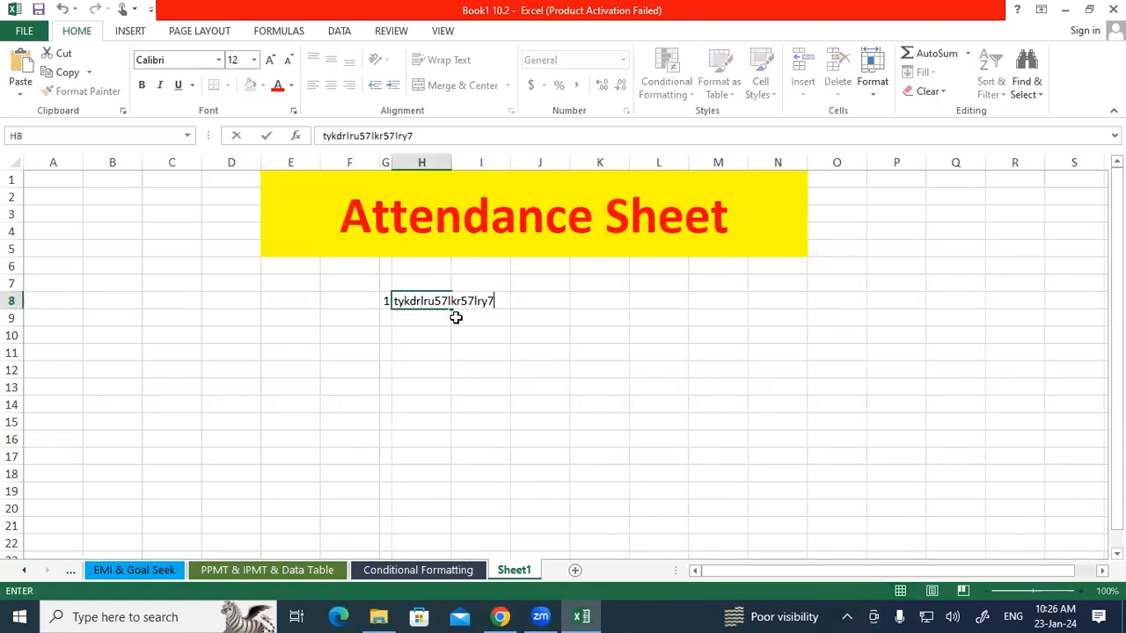
left_click(456, 317)
left_click(441, 301)
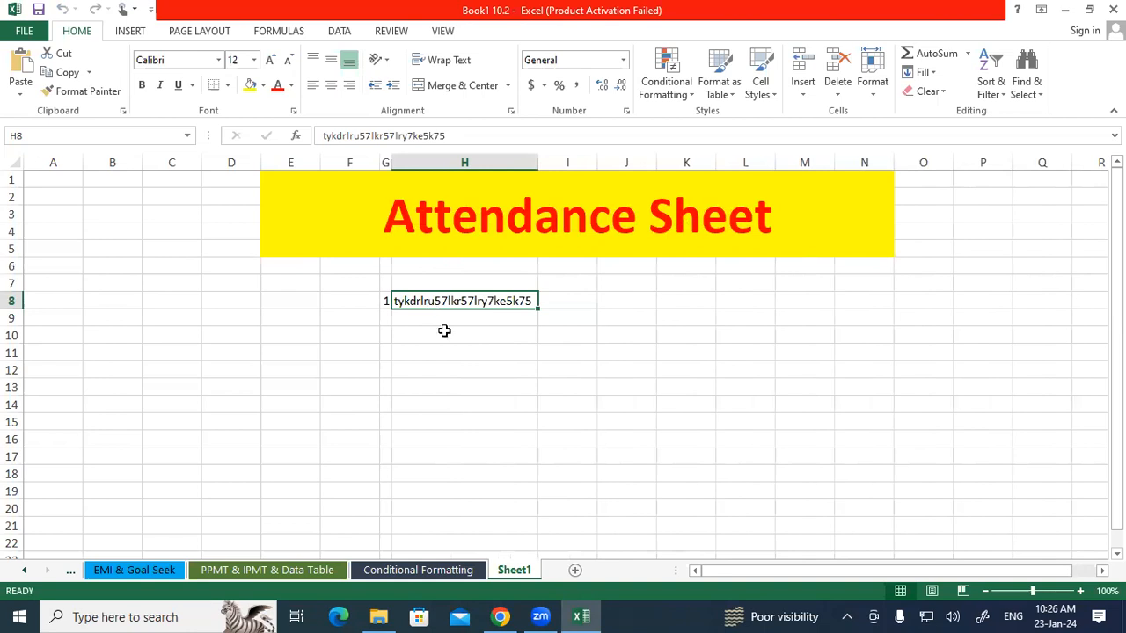
Enter 1 in H12 and reselect H8 to check the column width.
left_click(448, 362)
type("1")
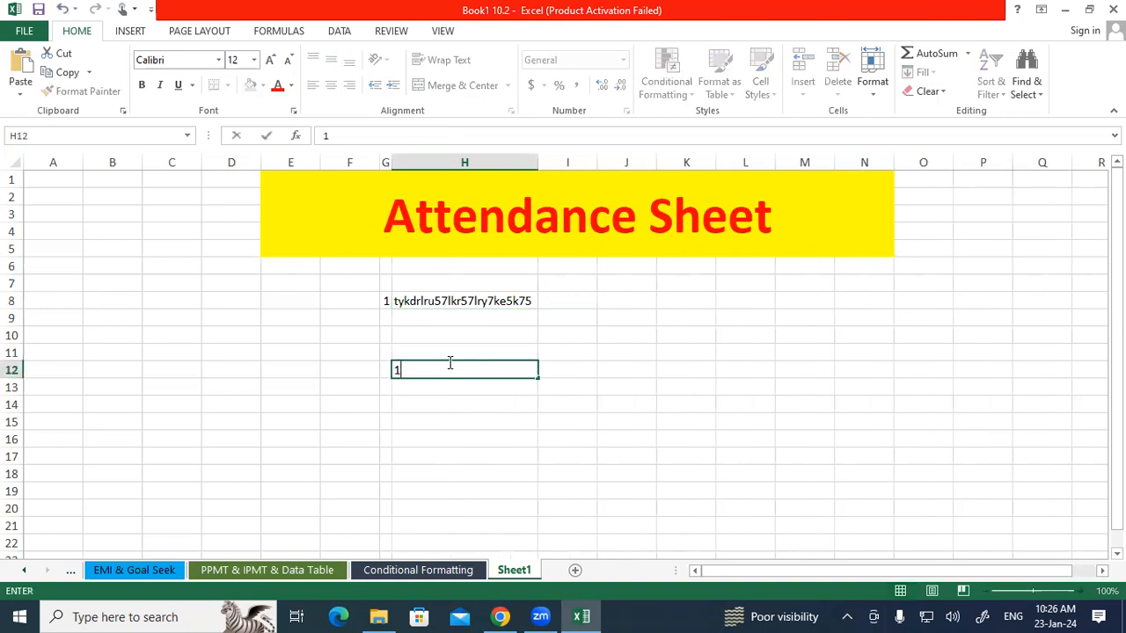
left_click(432, 450)
left_click(441, 370)
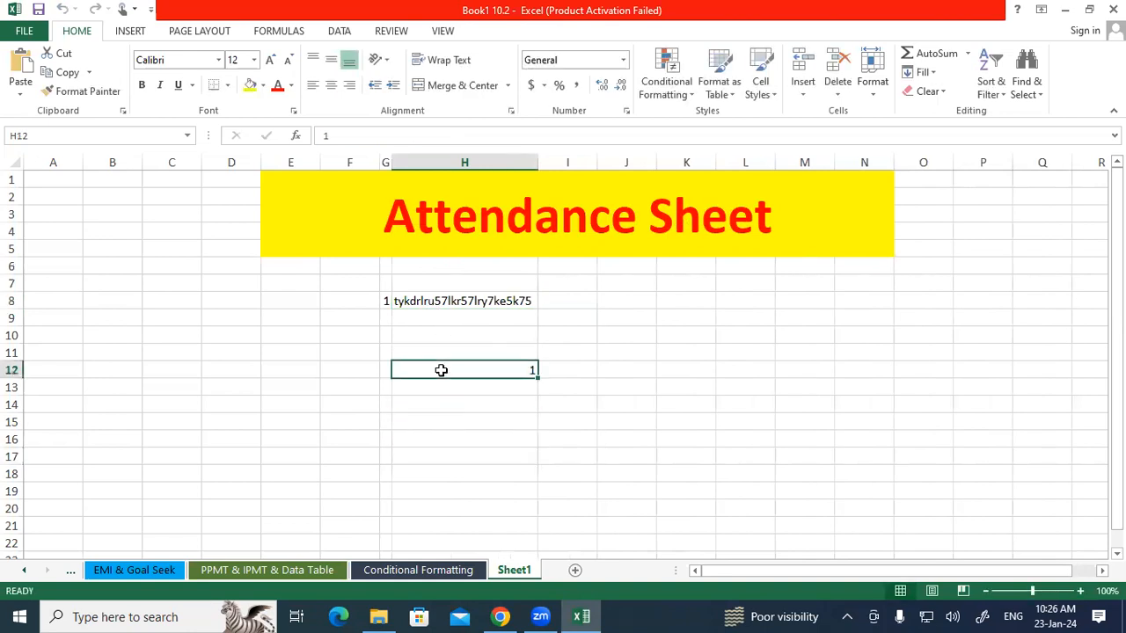
left_click(437, 303)
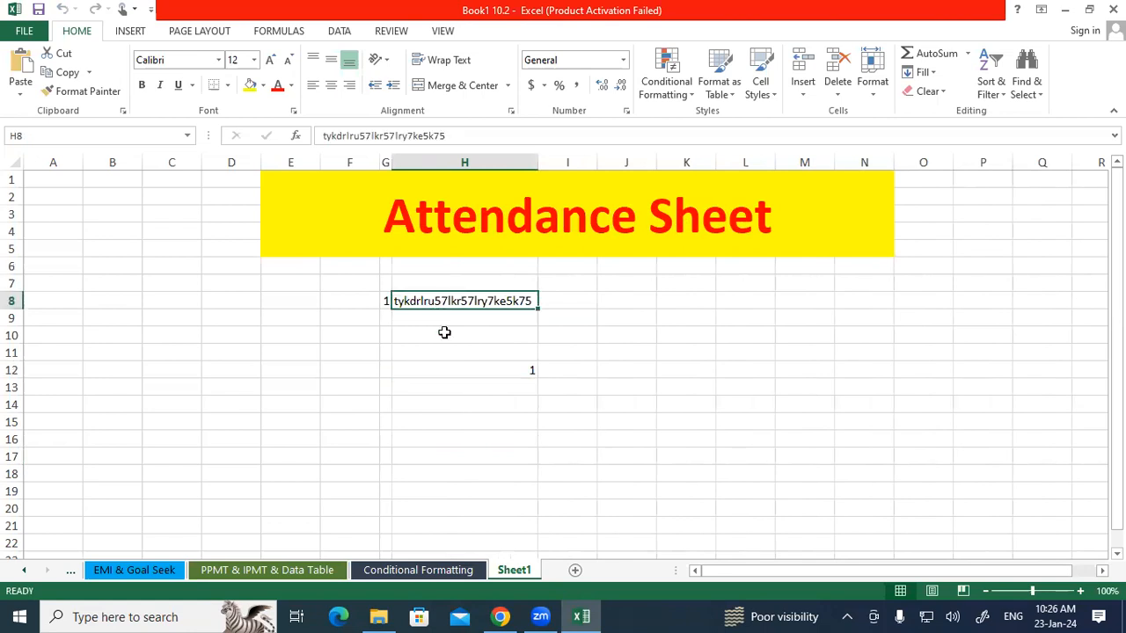
Reselect cells to test the macro, then clear the test entries from G8:H12.
left_click(464, 368)
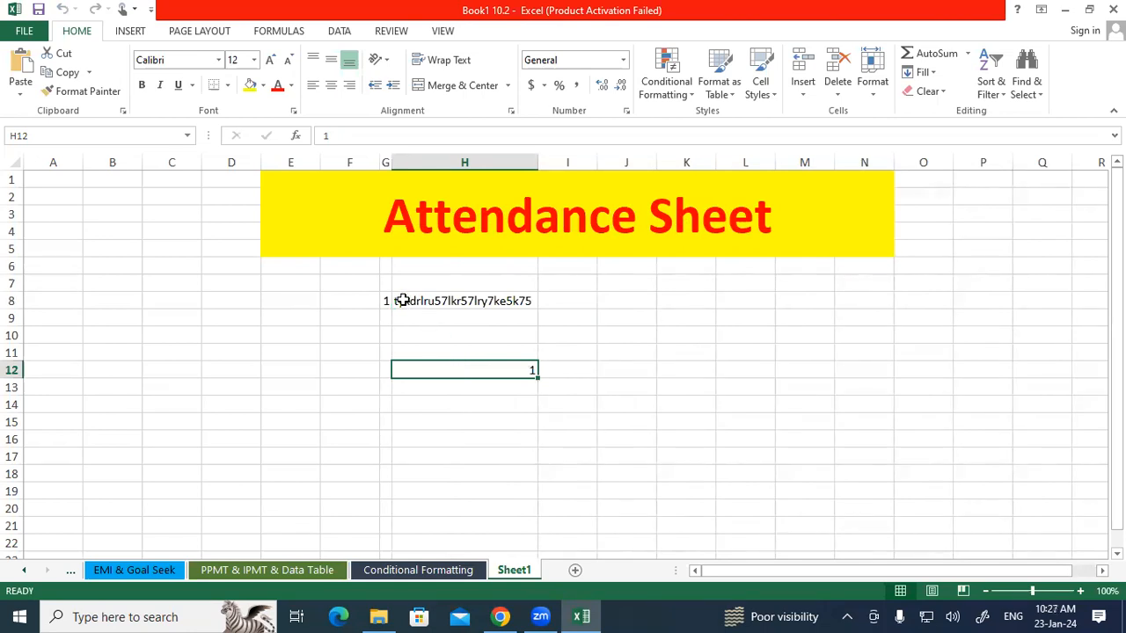
left_click(463, 388)
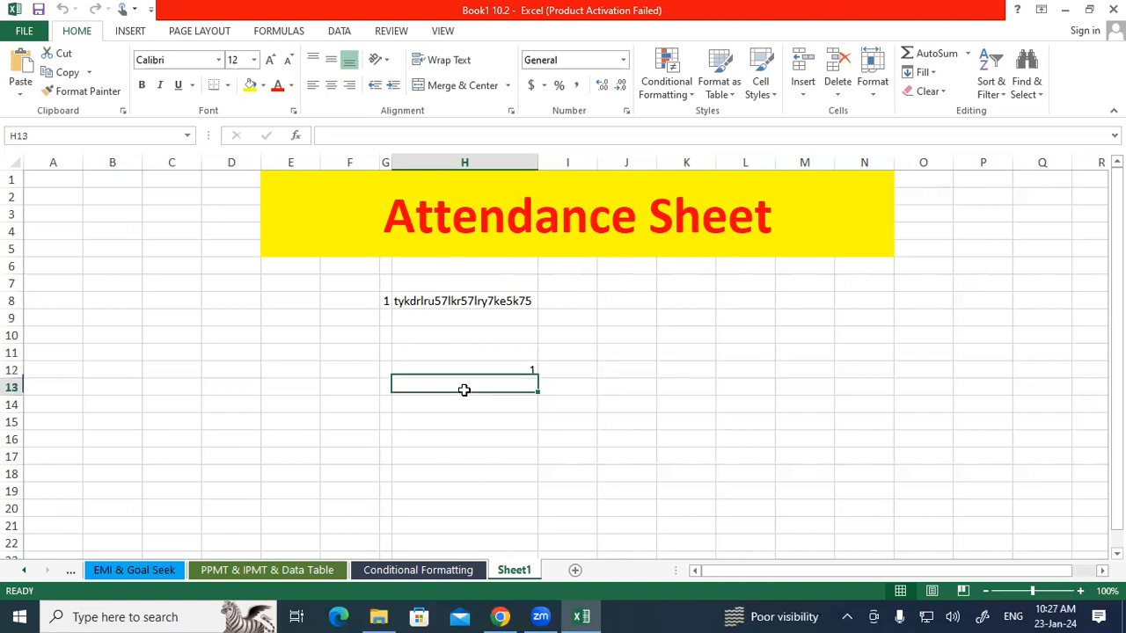
left_click_drag(392, 308, 477, 364)
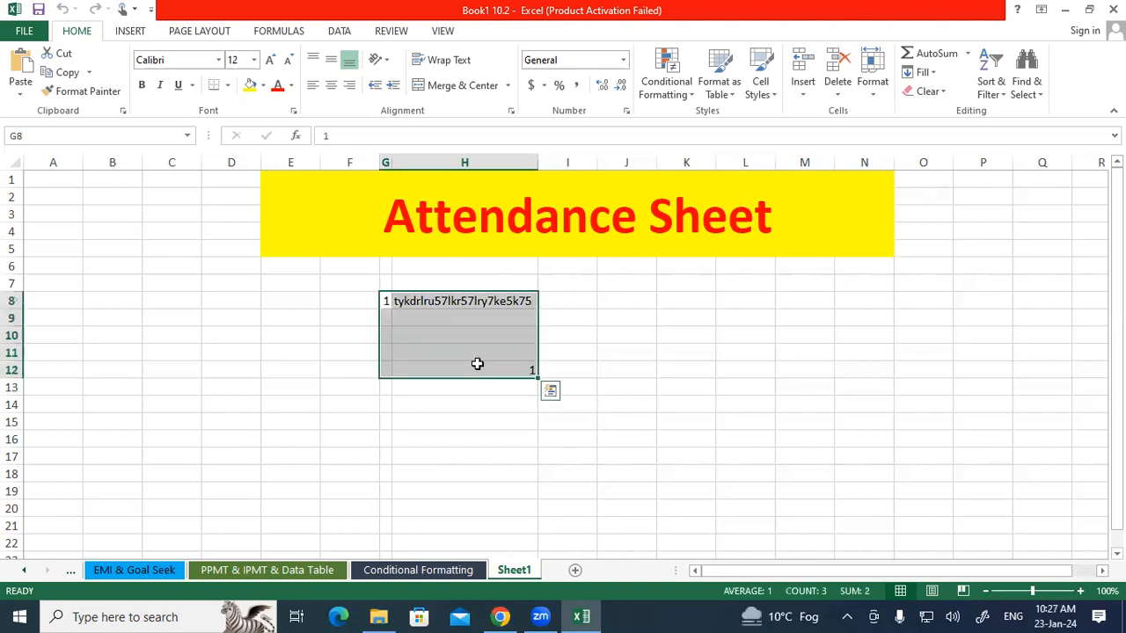
key("Delete")
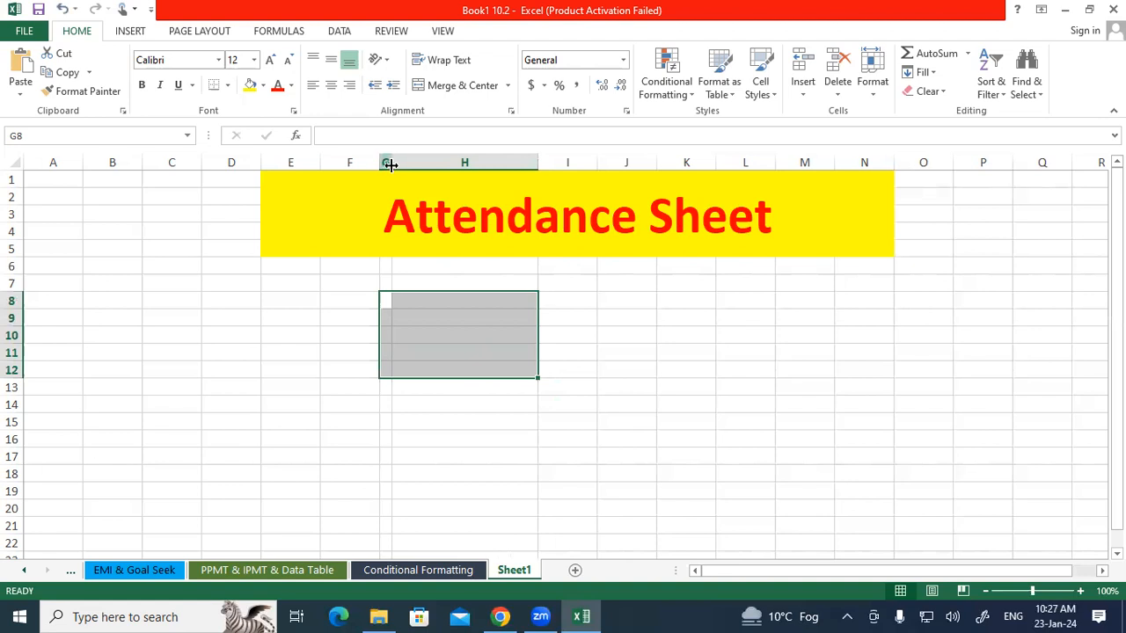
Resize columns G and H manually and reselect cells to test that the macro autofits them.
left_click_drag(407, 168, 422, 168)
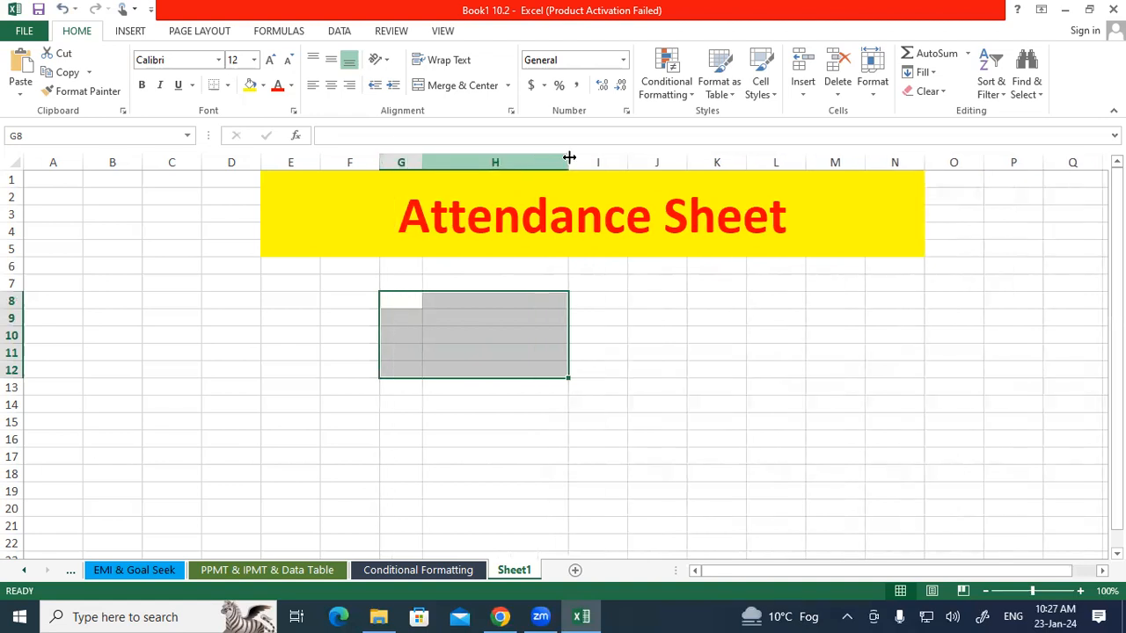
left_click_drag(570, 155, 522, 176)
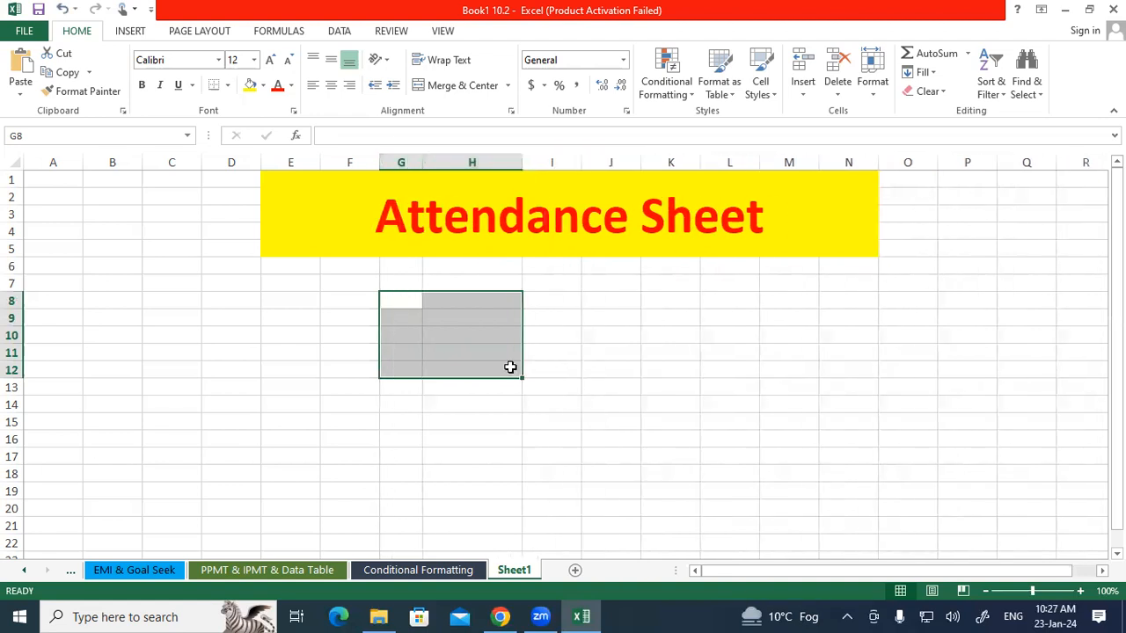
left_click(511, 366)
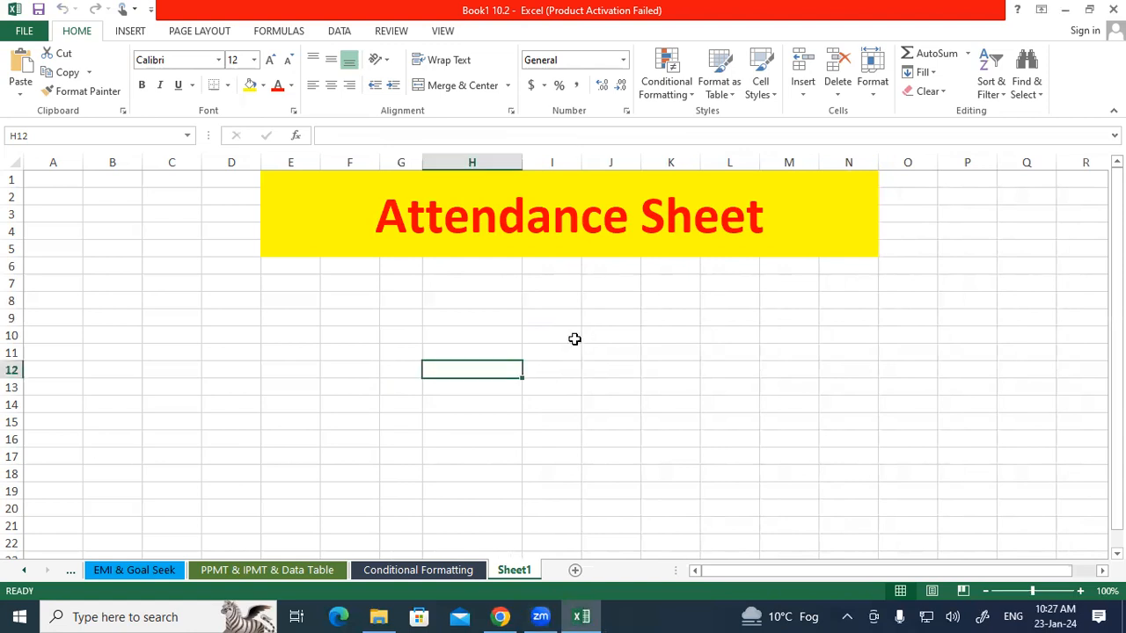
key("Down")
key("Down")
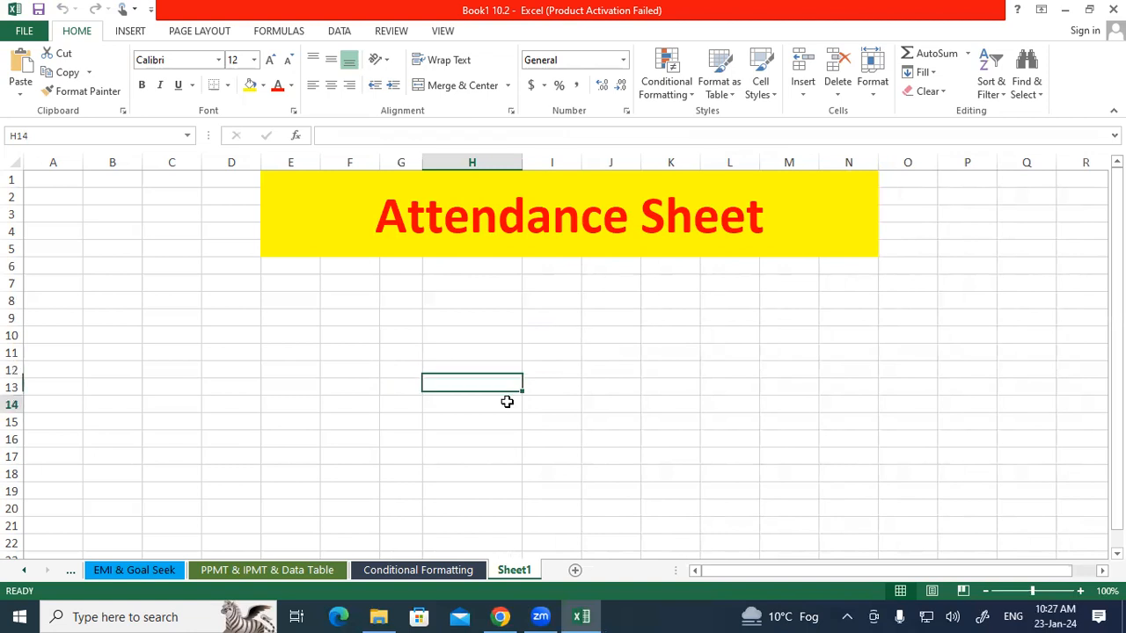
Open the sheet's VBA code to review the AutoFit line, then return to the worksheet.
right_click(514, 572)
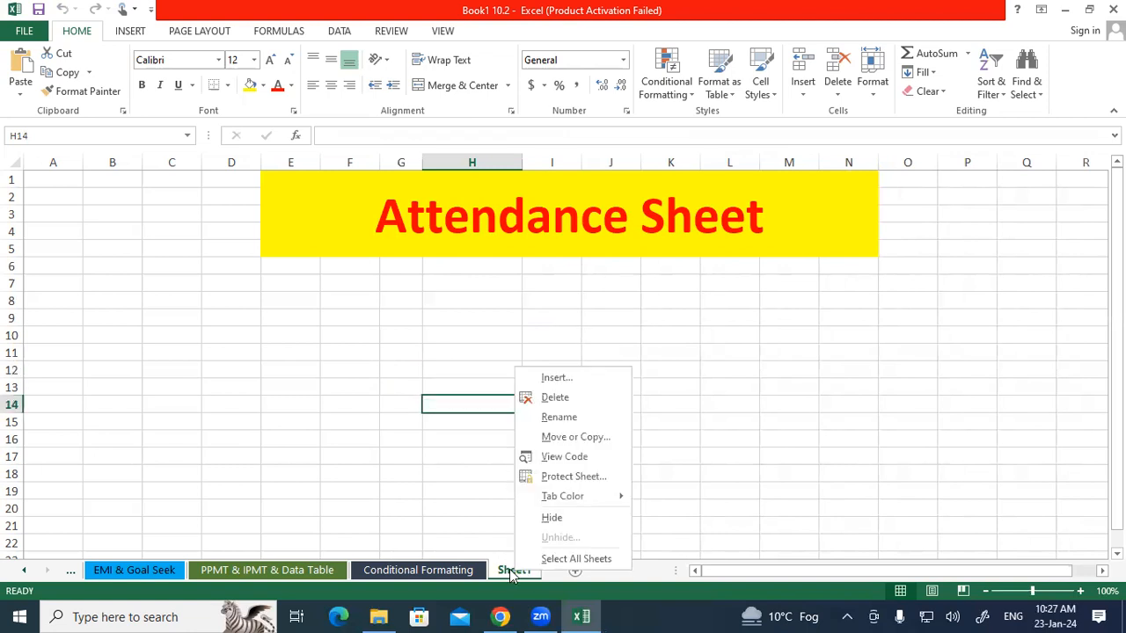
left_click(554, 459)
left_click(264, 119)
left_click(250, 146)
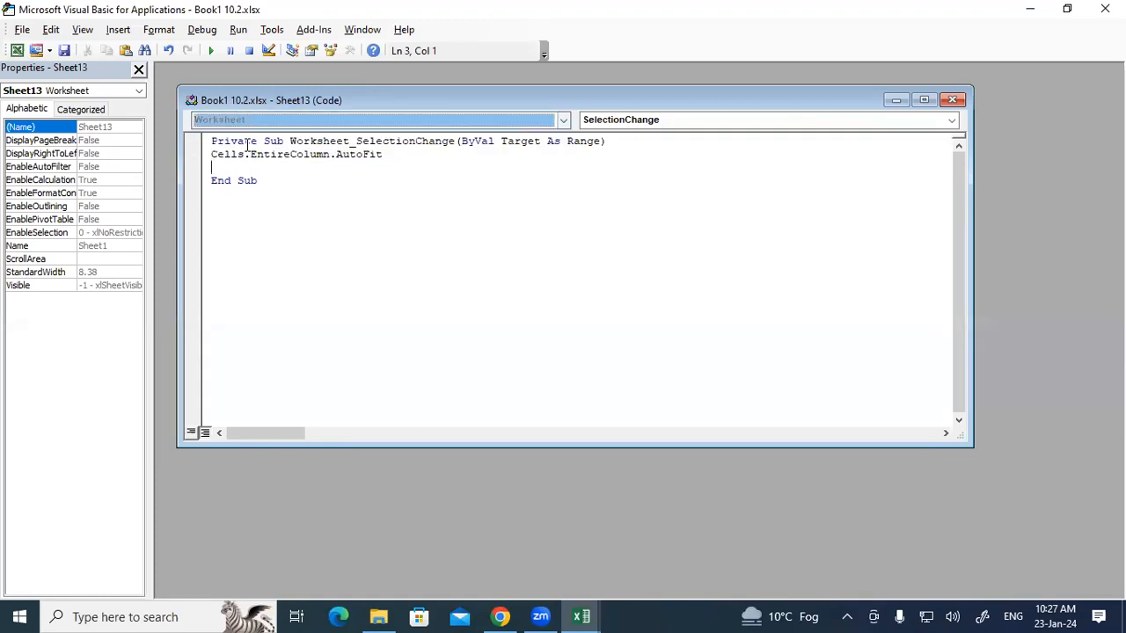
left_click_drag(212, 155, 390, 154)
left_click(390, 154)
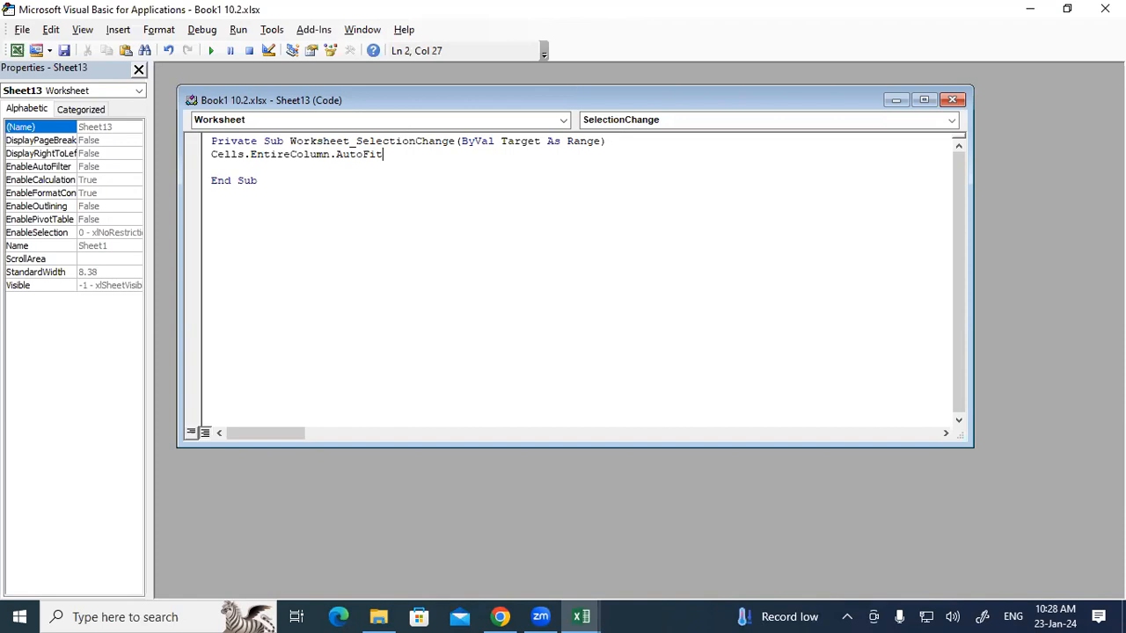
key("alt+F11")
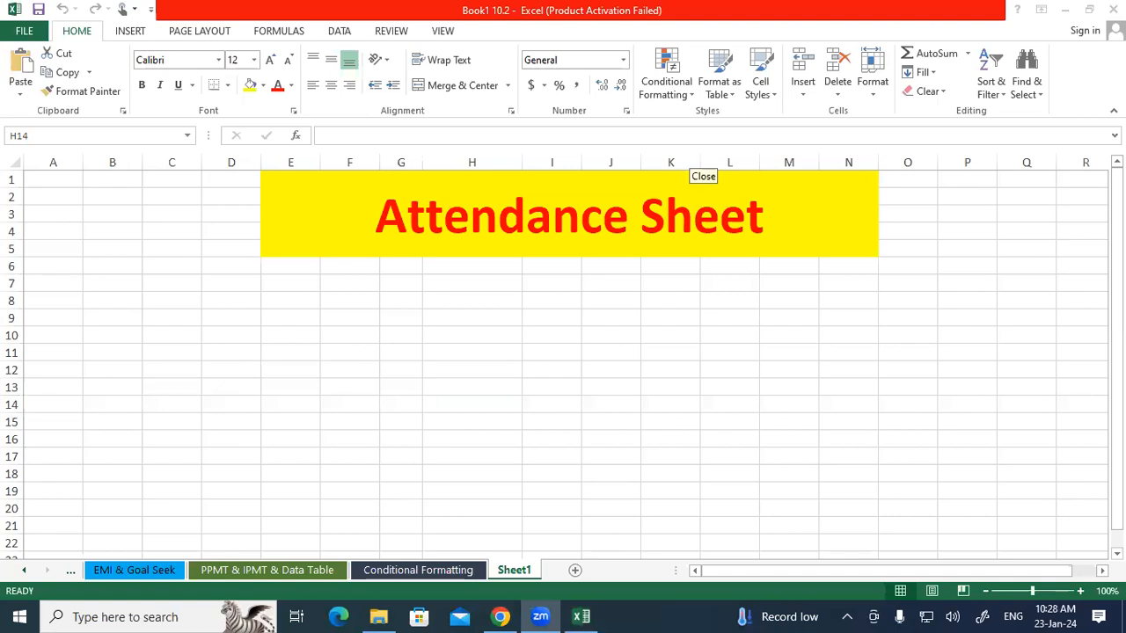
left_click(692, 156)
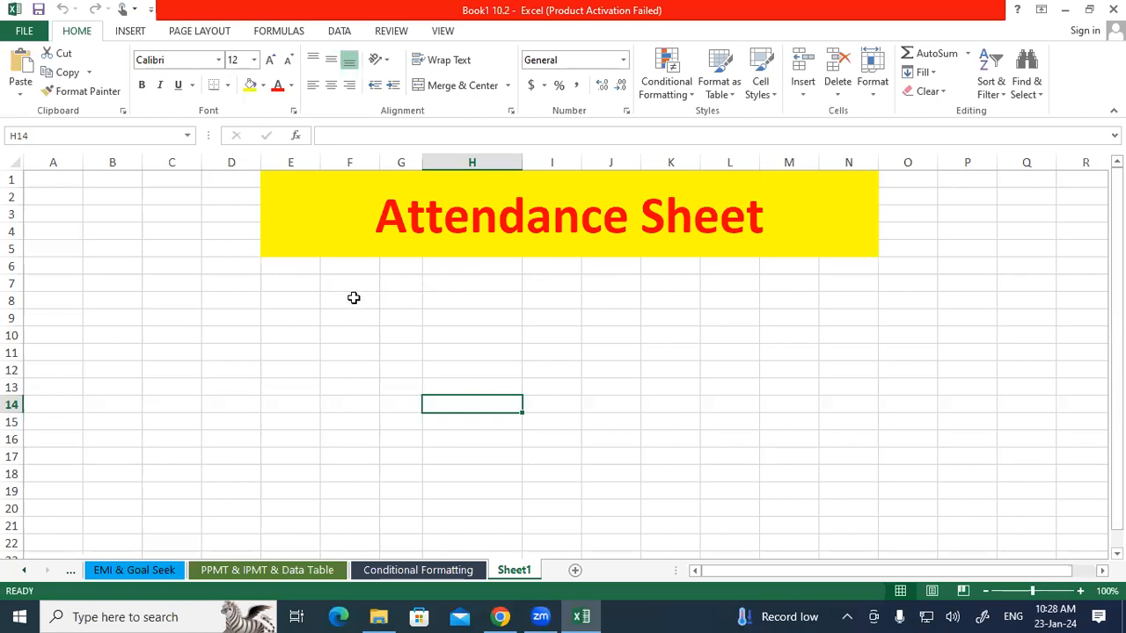
Enter the column headers Sr No in D7 and Emp Name in E7.
left_click(255, 283)
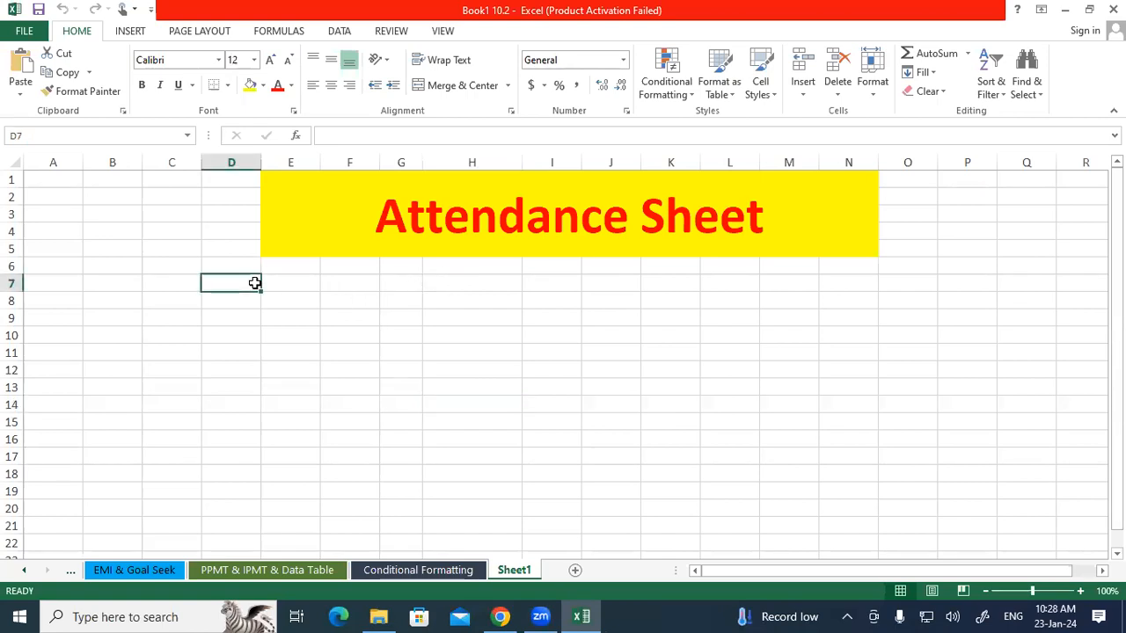
type("Sr ")
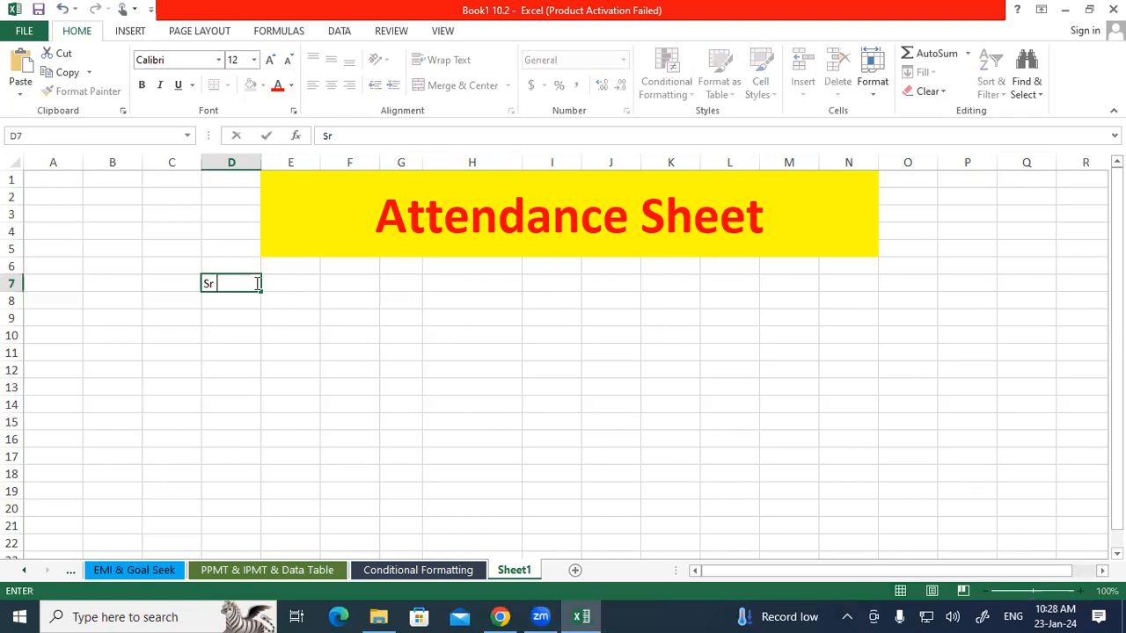
type("No")
key("Tab")
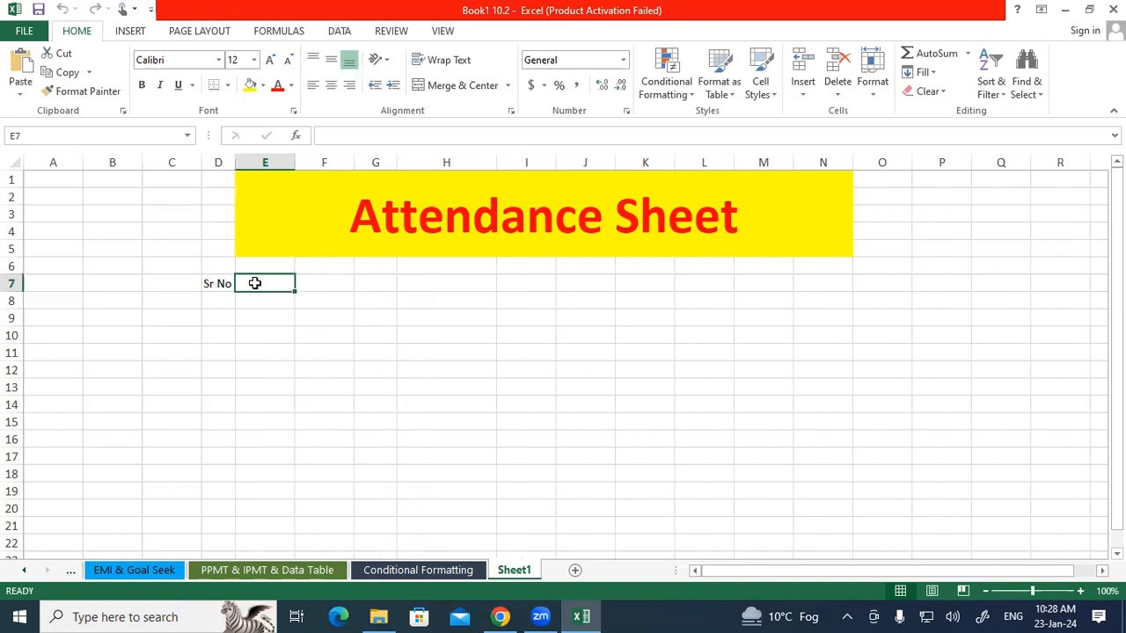
type("Emp")
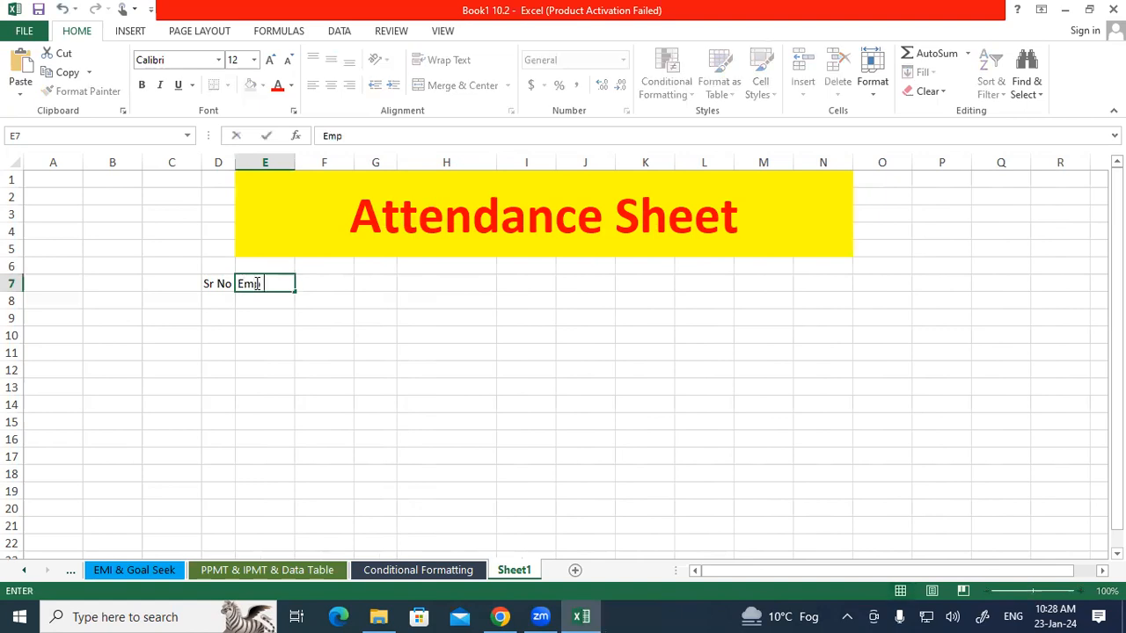
type(" Name")
key("Tab")
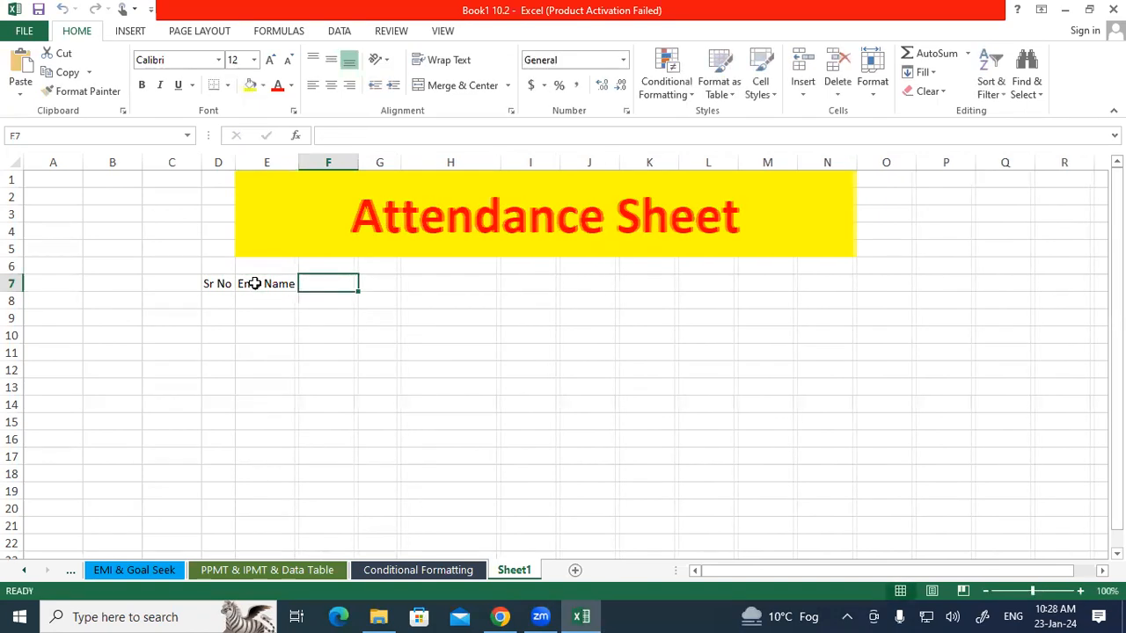
Enter the headers Address, Age and Join Date in F7, G7 and H7.
left_click(328, 336)
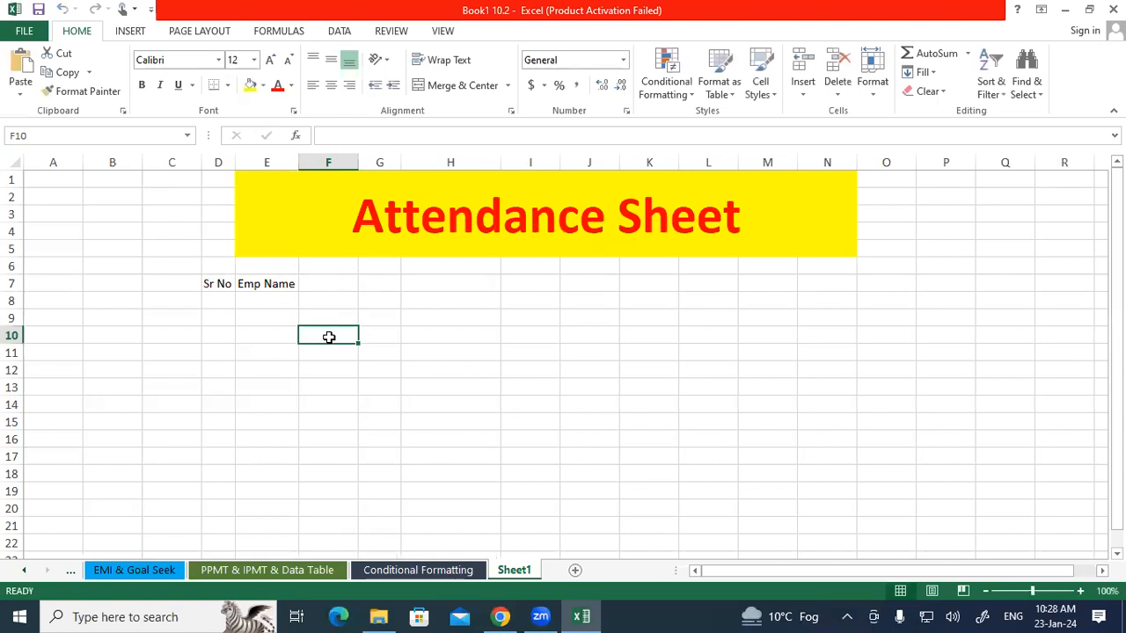
left_click(322, 282)
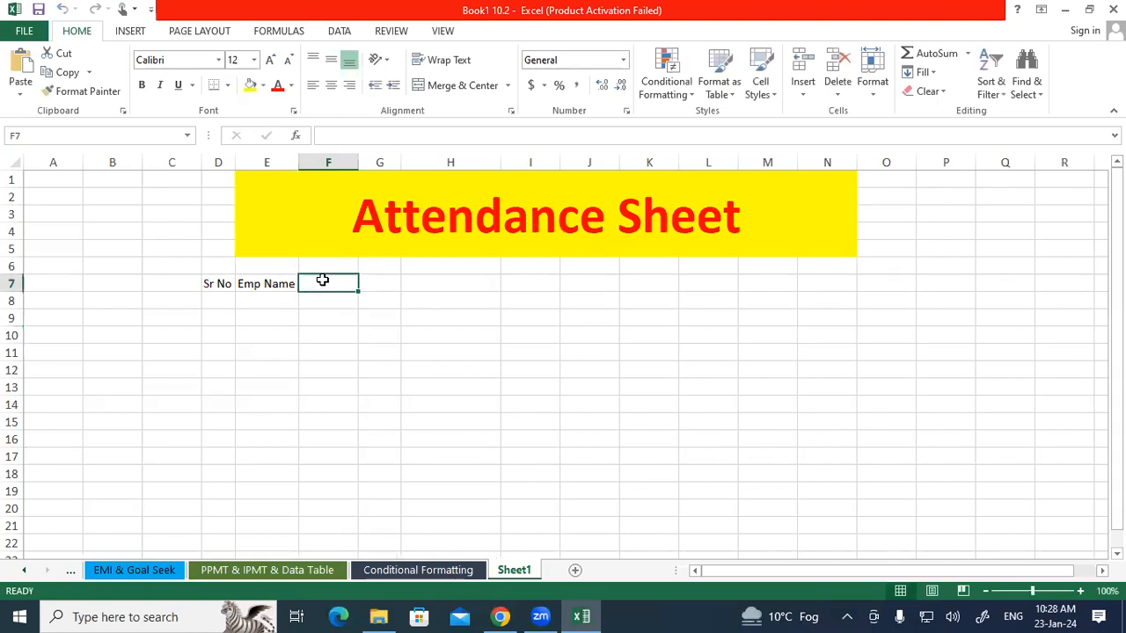
type("Address")
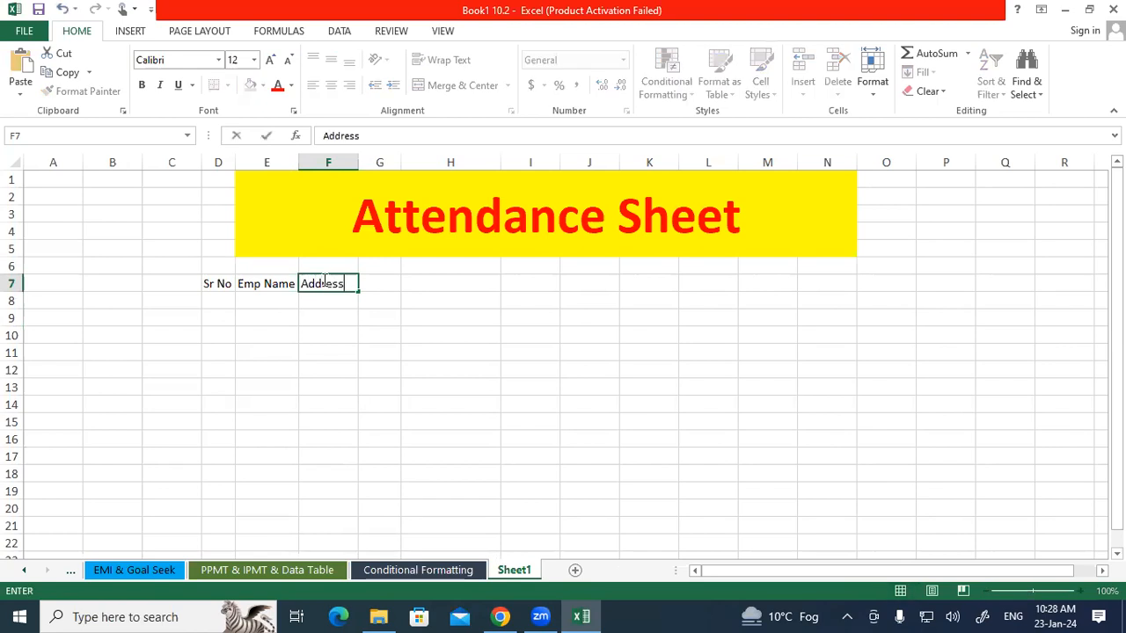
key("Tab")
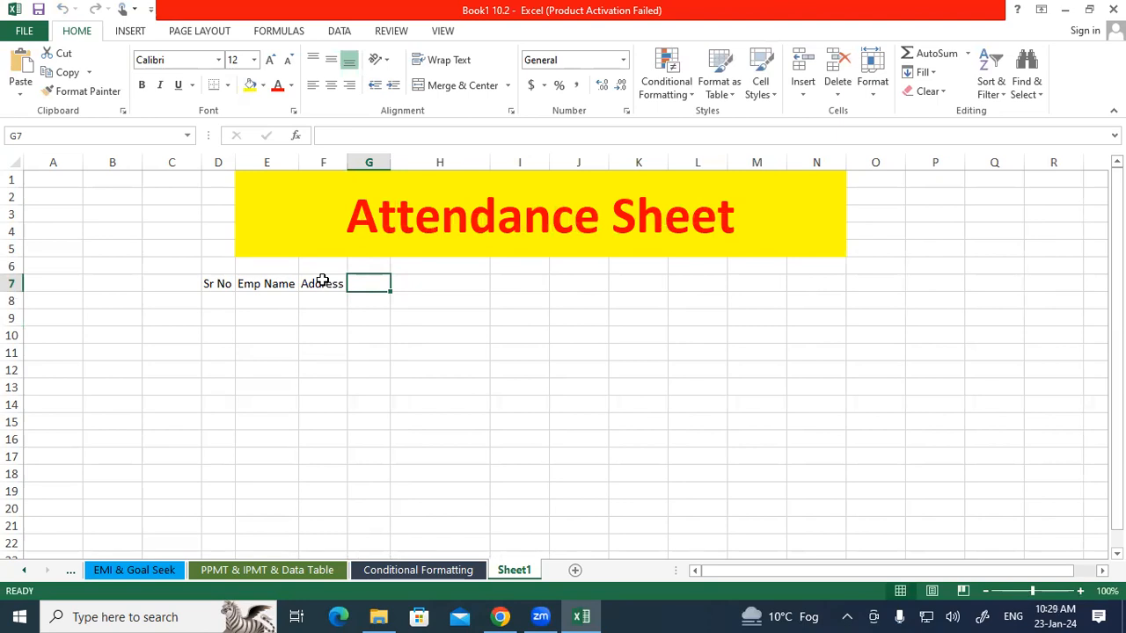
type("Age")
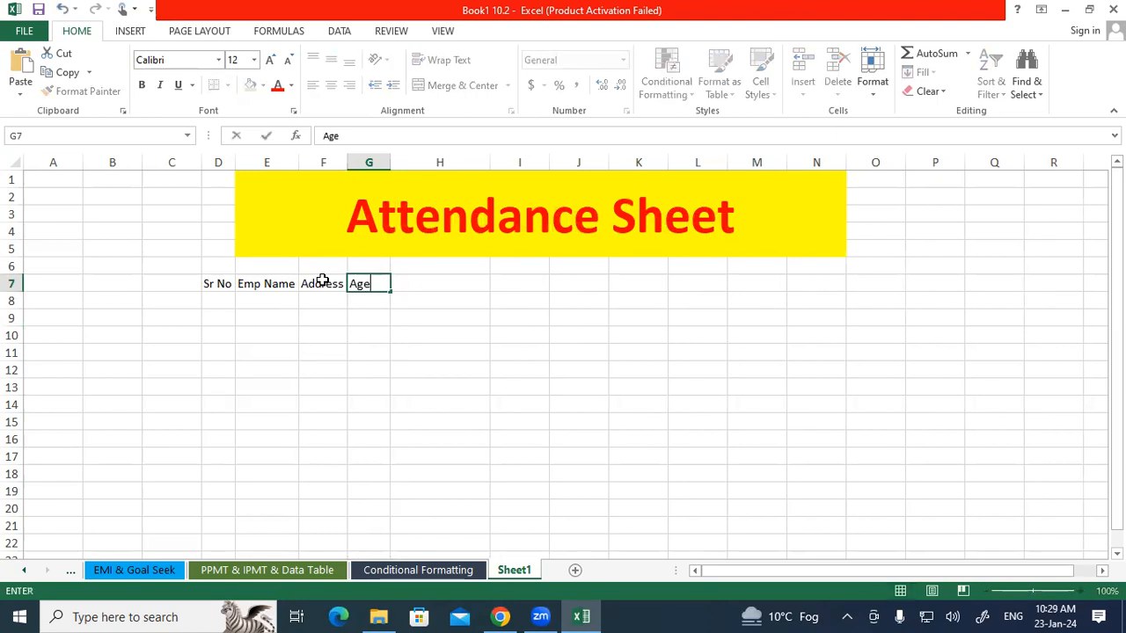
key("Tab")
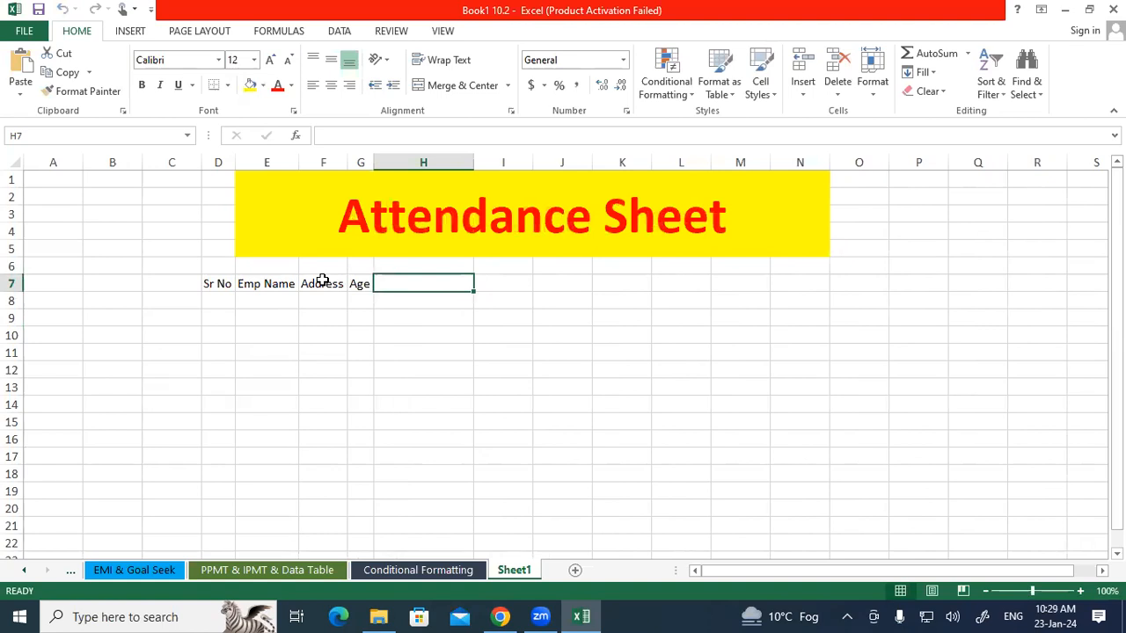
type("Join ")
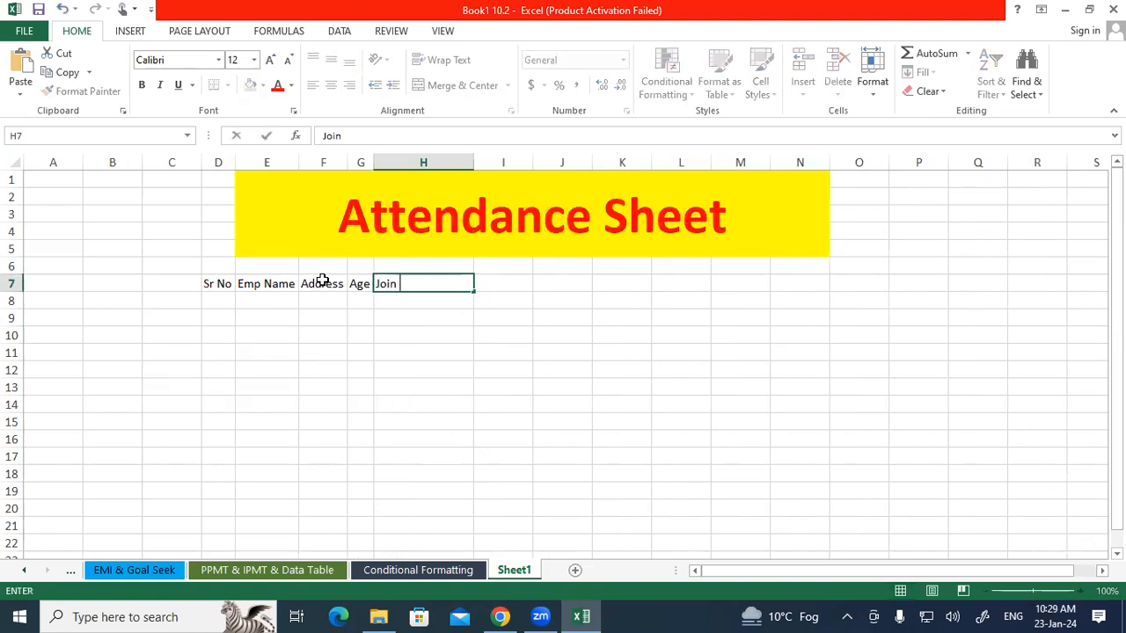
type("Date")
key("Tab")
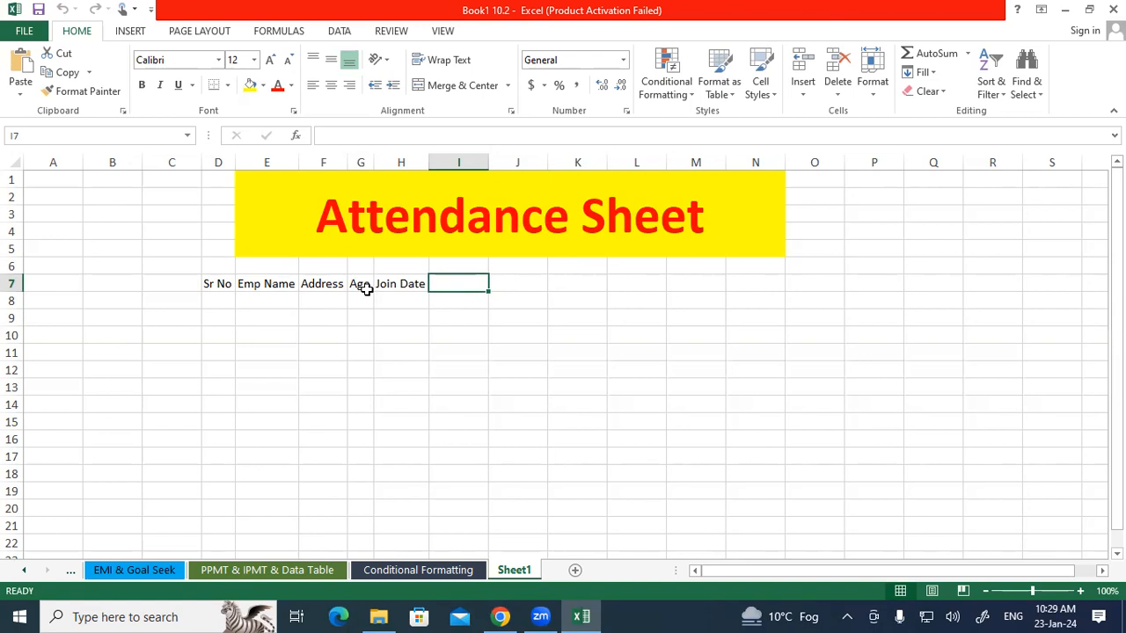
Enter Mon and Tue in I7 and J7 and fill the weekday series through Sun in O7.
left_click(1047, 613)
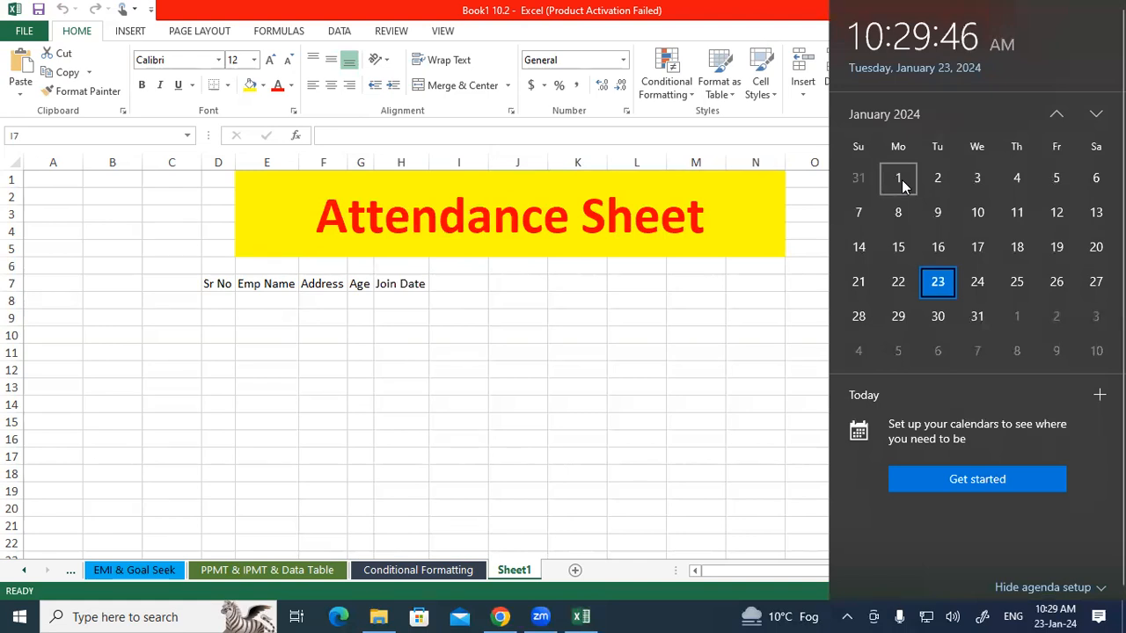
left_click(423, 312)
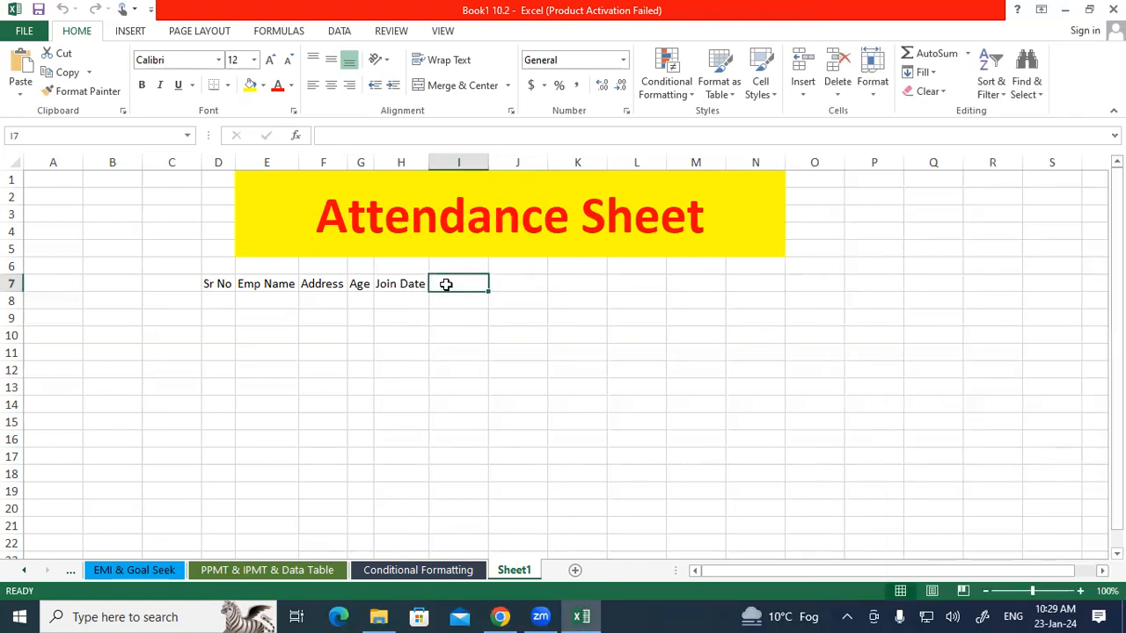
type("Mon")
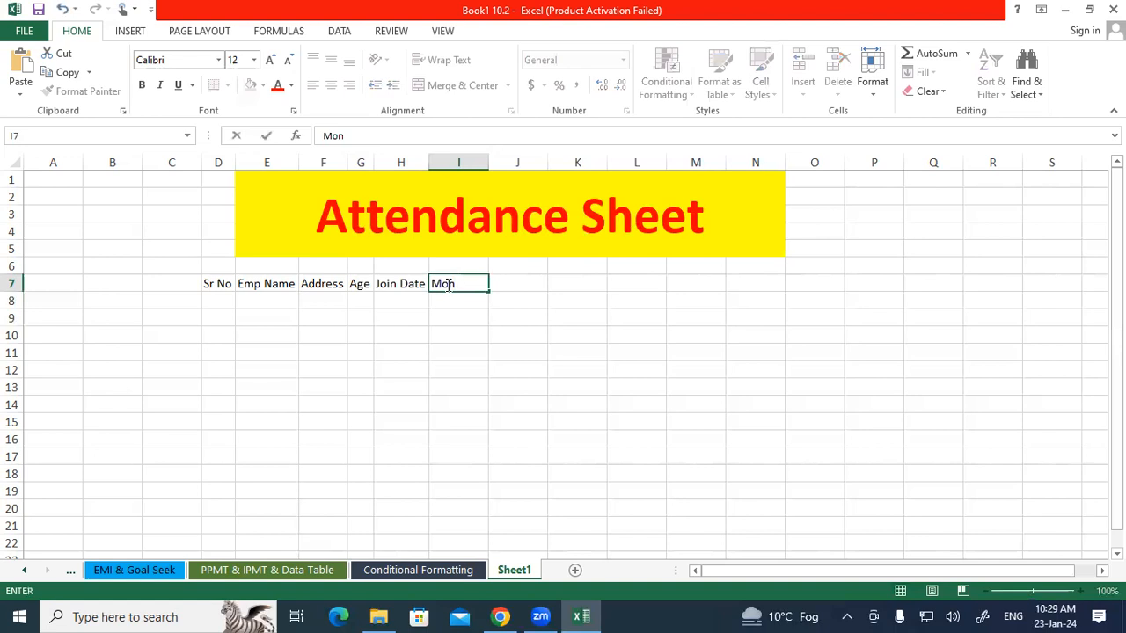
key("Tab")
type("Te")
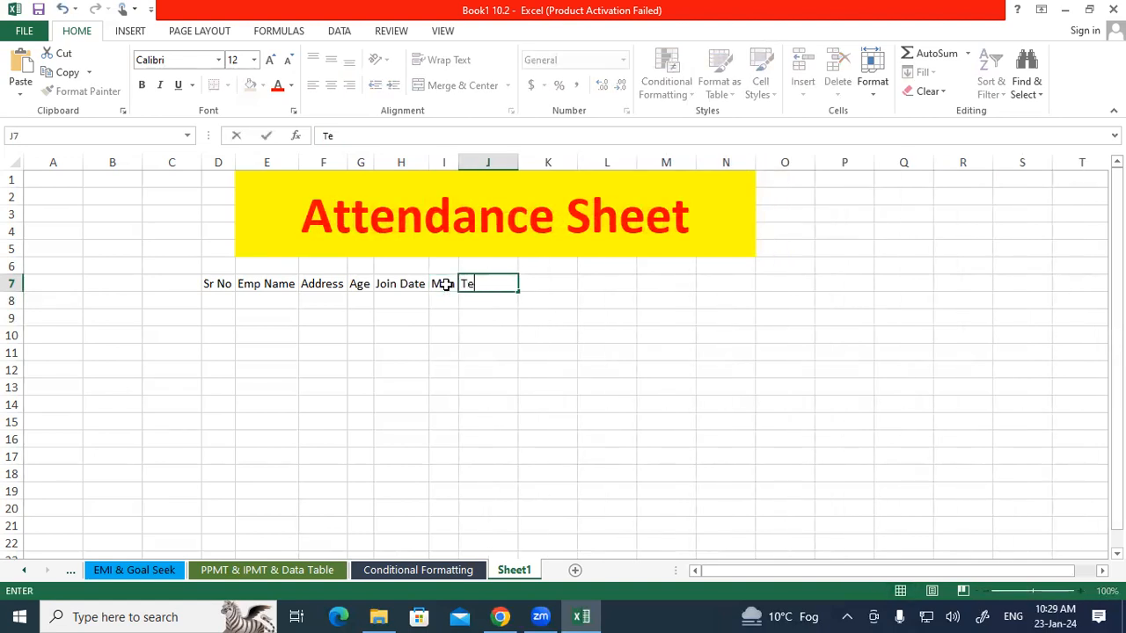
key("BackSpace")
type("ue")
key("Tab")
left_click_drag(446, 284, 761, 294)
left_click(575, 384)
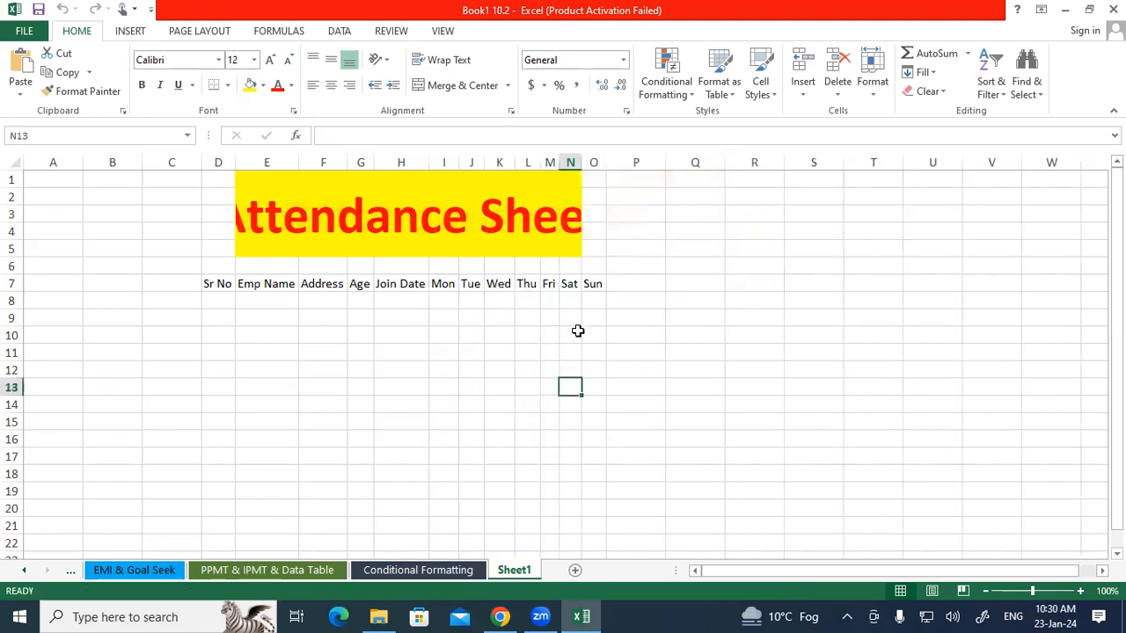
left_click(595, 285)
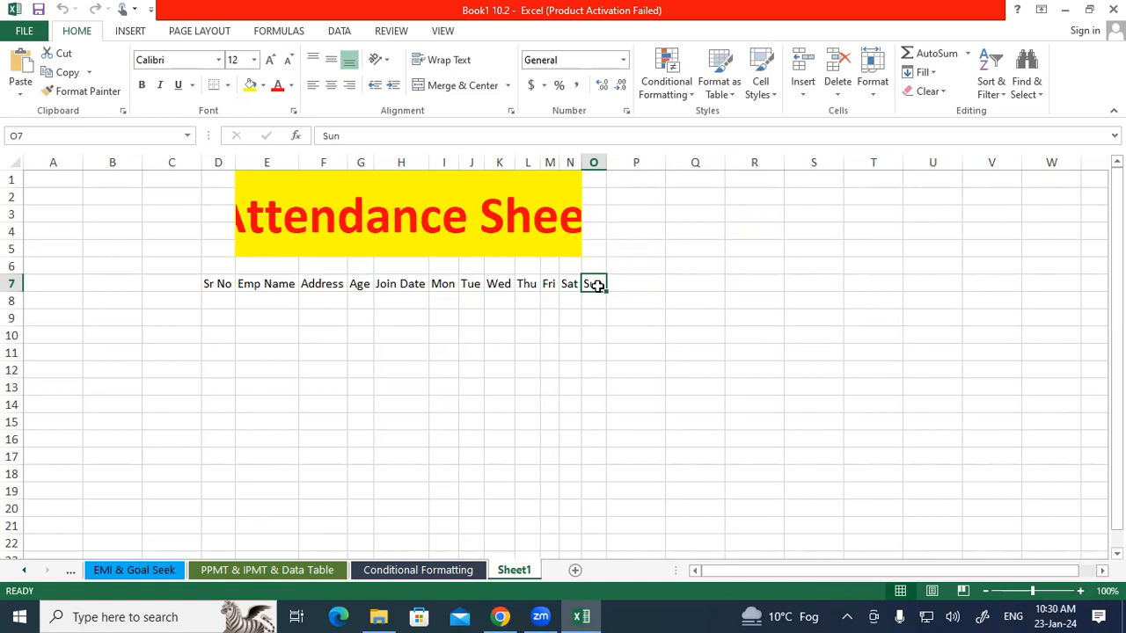
Number the days 1 and 2 in I6 and J6 and fill the series to 7 above Sun.
left_click(449, 268)
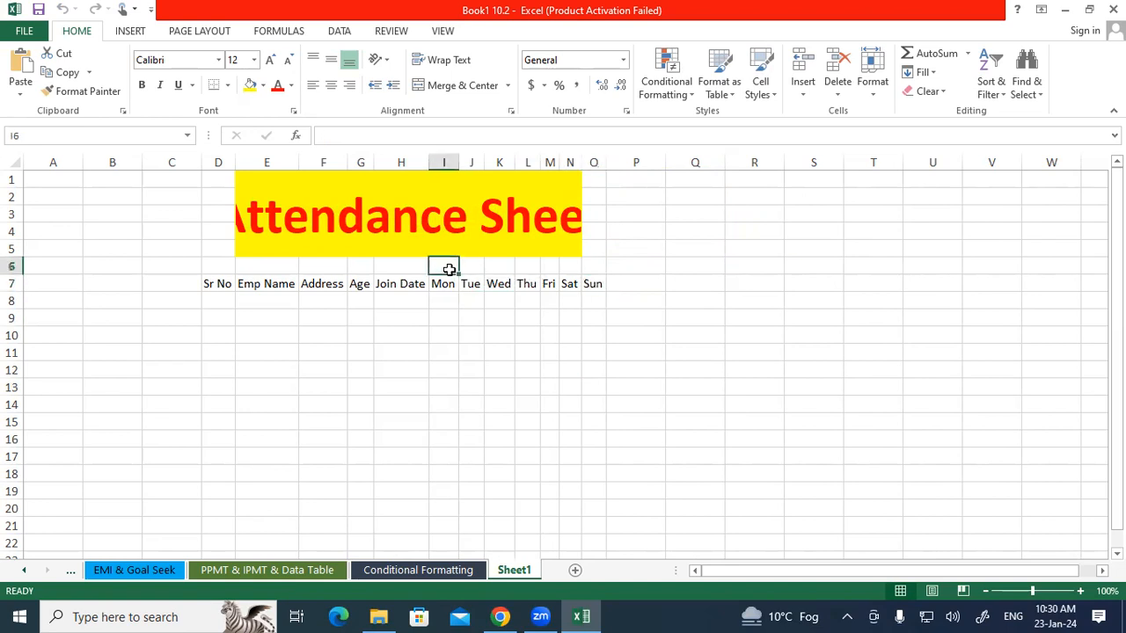
type("1")
left_click(469, 268)
type("2")
left_click_drag(453, 266, 598, 275)
left_click(590, 318)
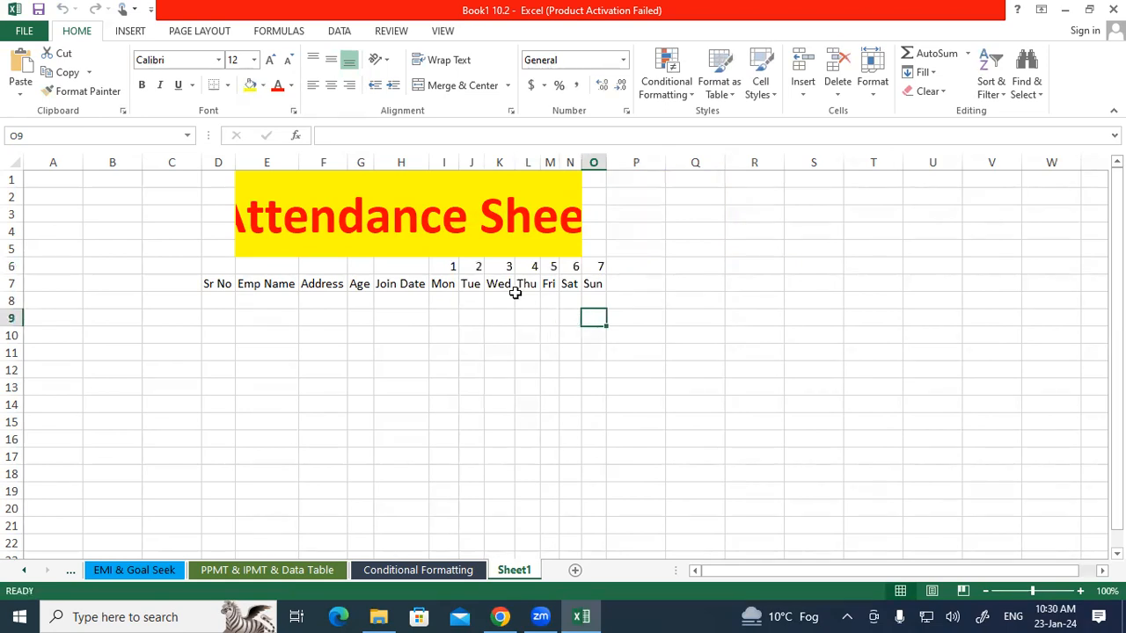
Extend the day numbers along row 6 up to 29 in column AK.
left_click(450, 268)
left_click_drag(459, 267, 953, 269)
left_click(548, 326)
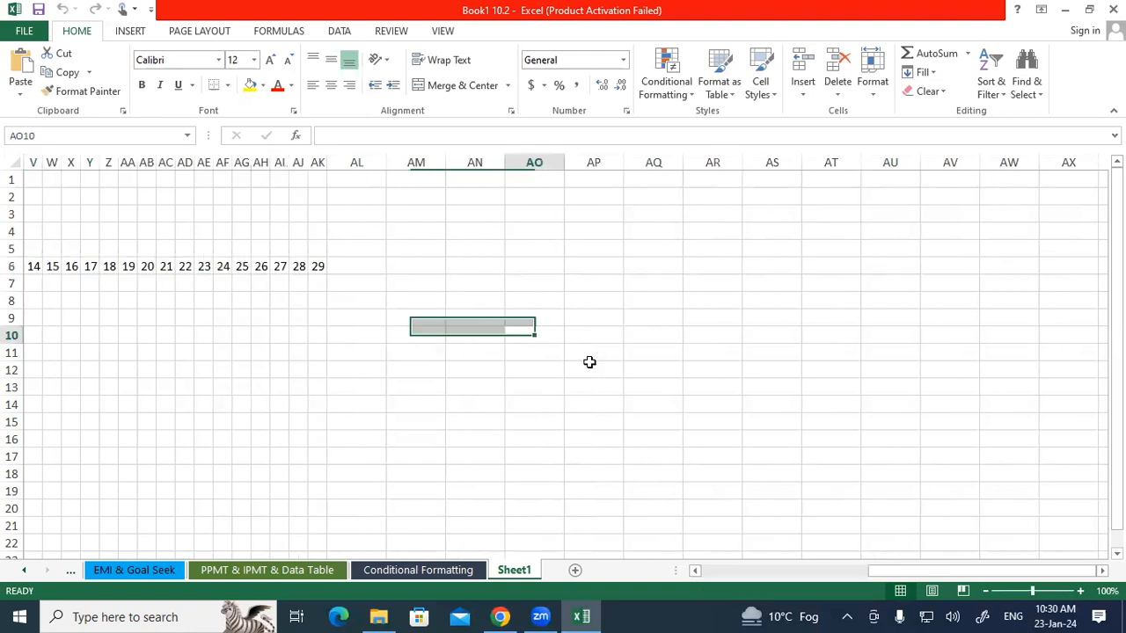
Extend the day numbers along row 6 up to 31.
left_click_drag(903, 571, 875, 571)
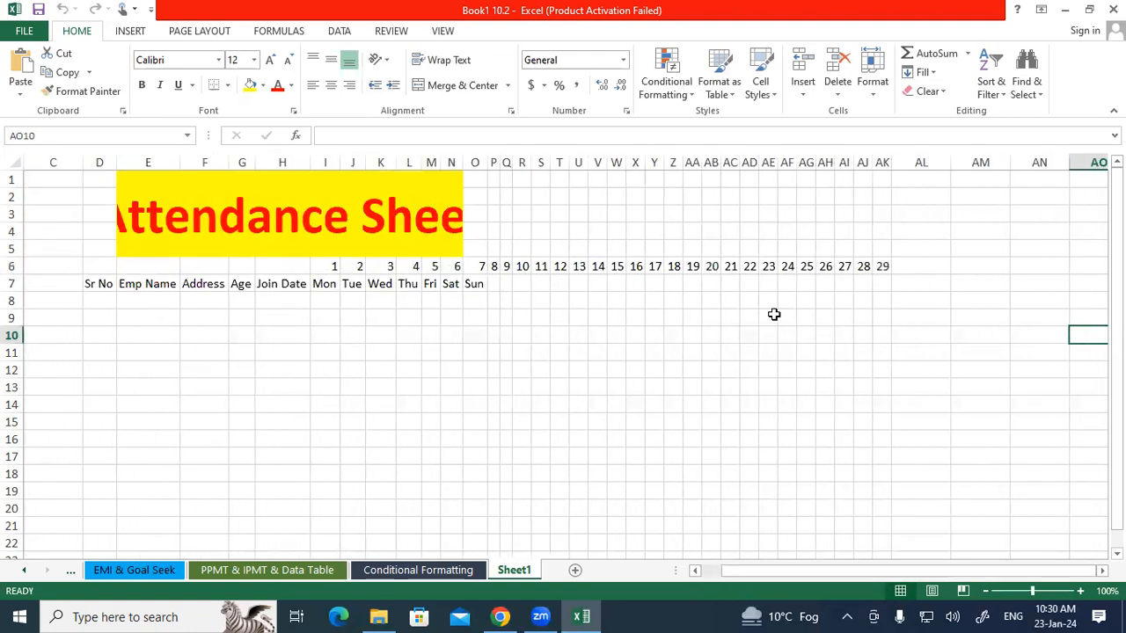
left_click_drag(806, 266, 990, 277)
left_click(869, 319)
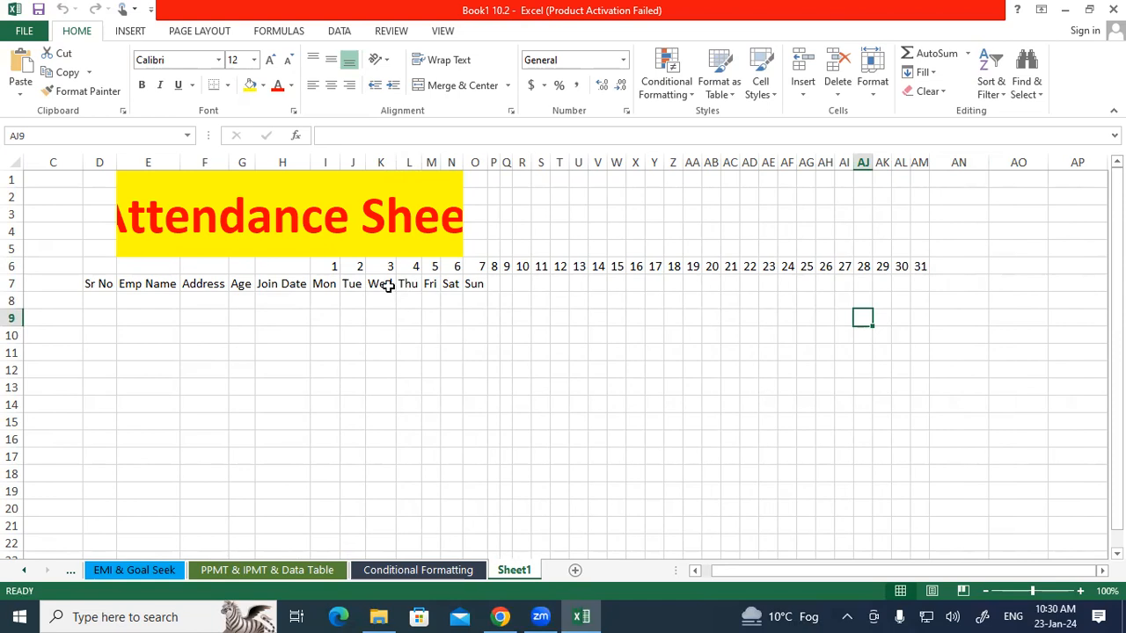
Fill the weekday names along row 7 under all day numbers through day 31.
left_click_drag(319, 284, 920, 287)
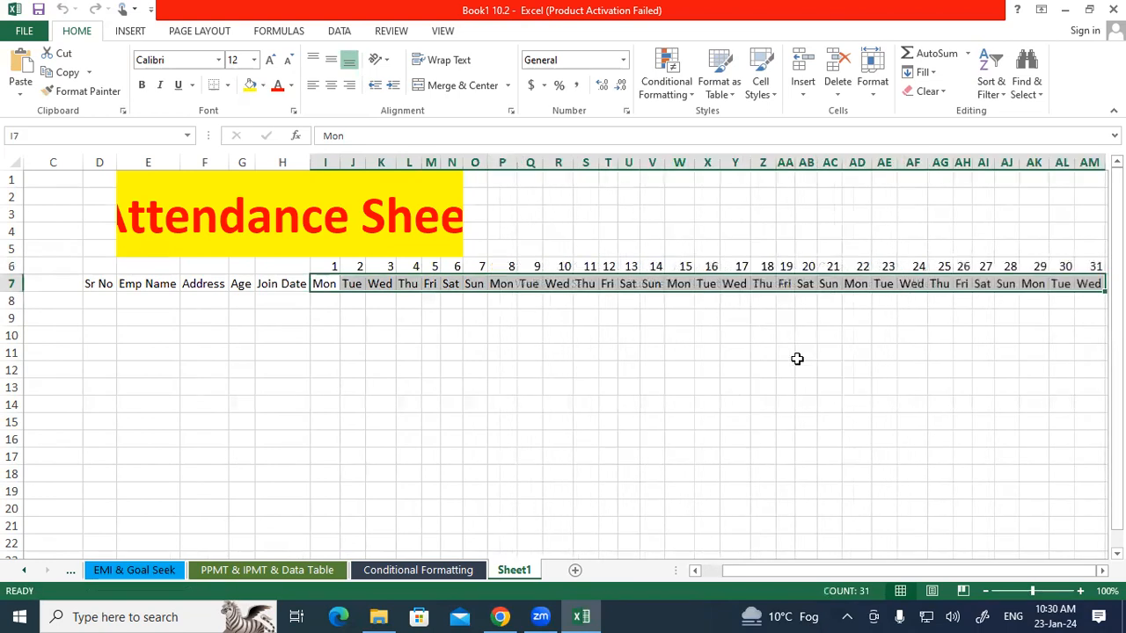
left_click(797, 358)
left_click_drag(949, 574, 1060, 568)
left_click(1102, 571)
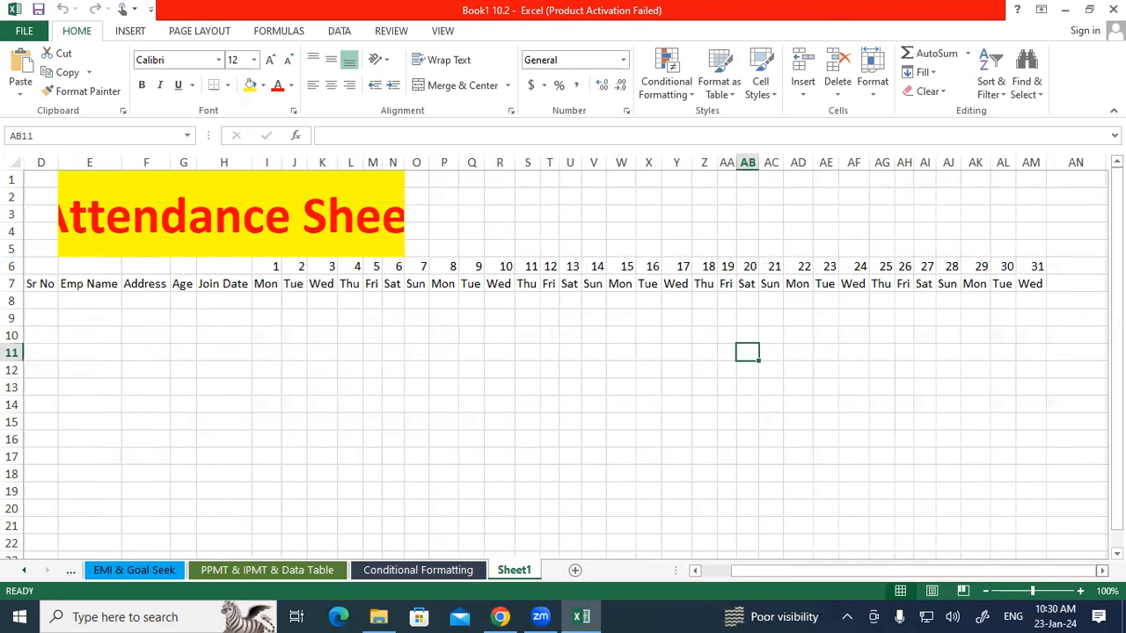
left_click(1102, 571)
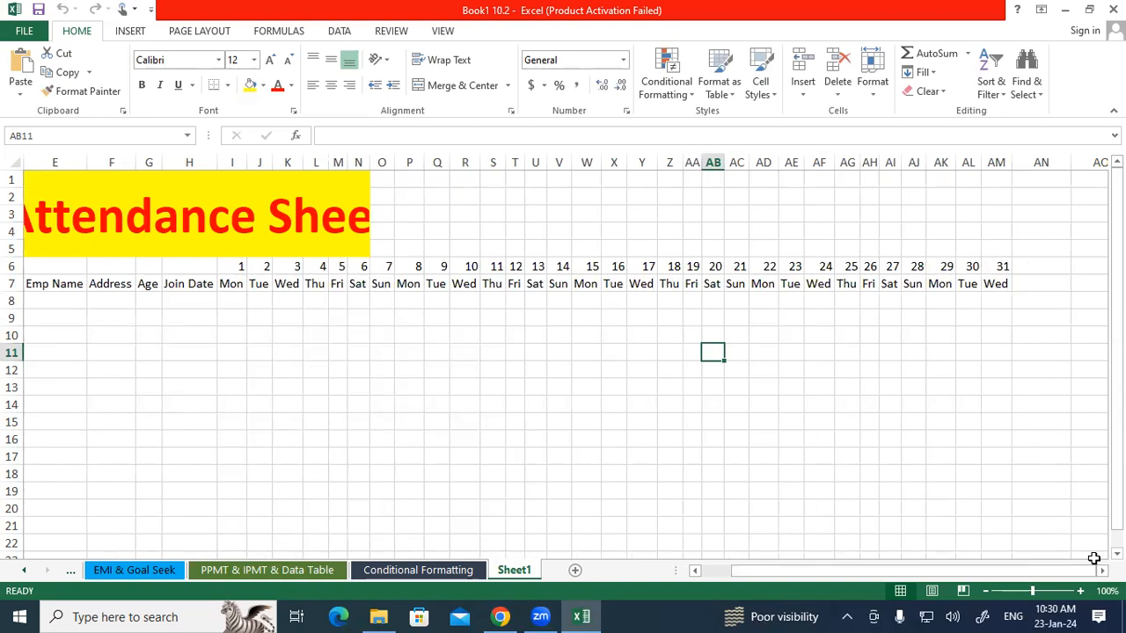
left_click(456, 350)
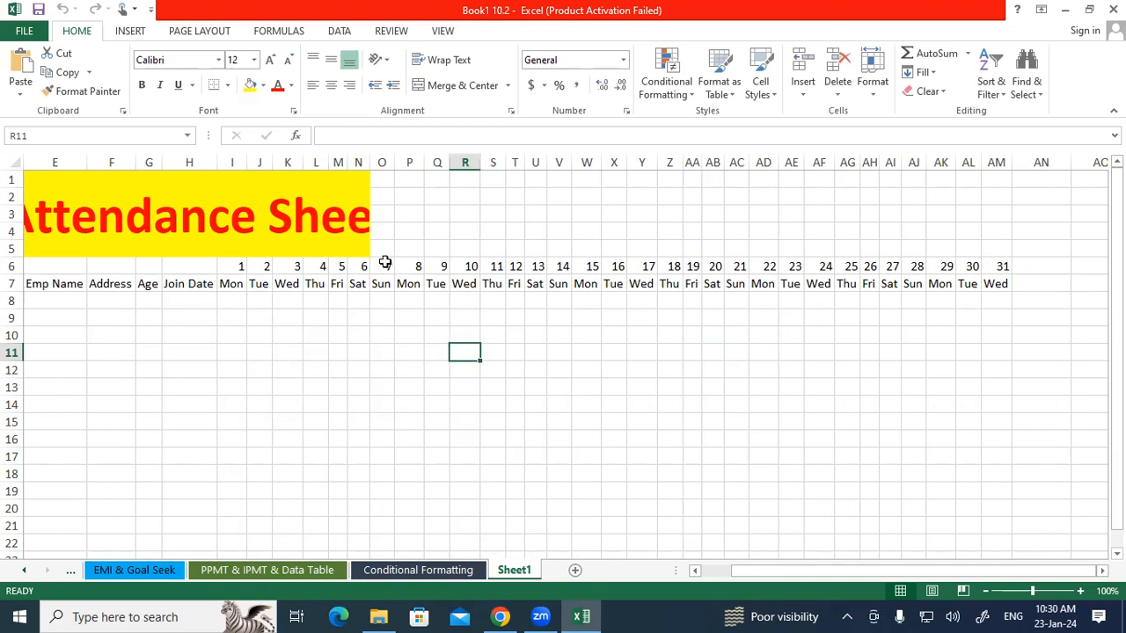
Clear the day numbers and weekday names beyond Sun, from column P through AN in rows 6 and 7.
left_click_drag(418, 265, 1038, 286)
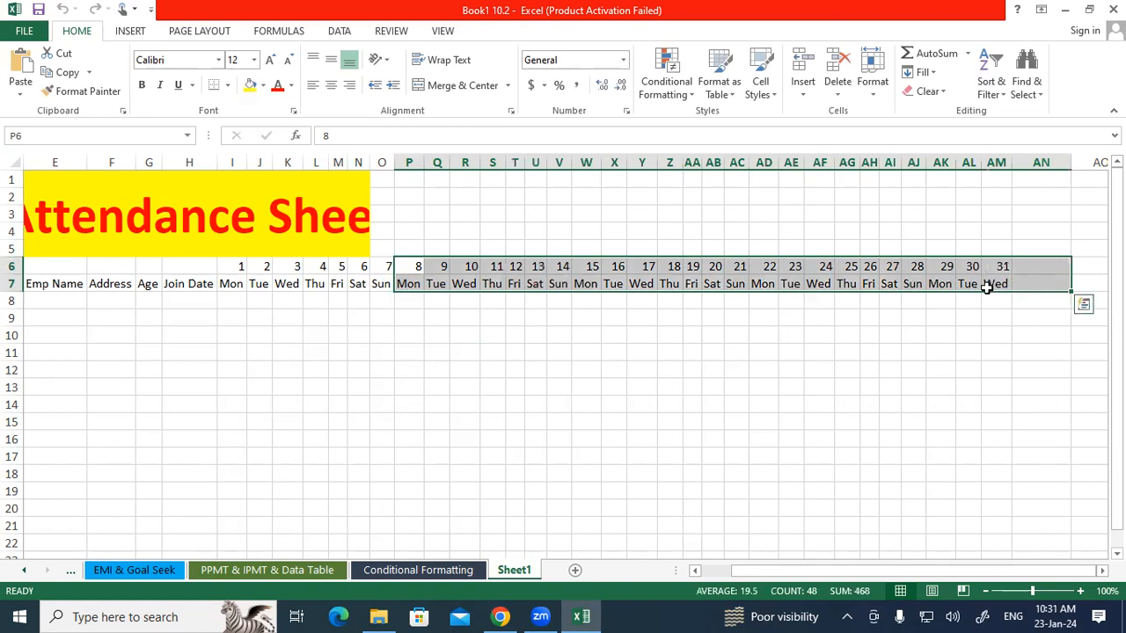
key("Delete")
left_click(557, 353)
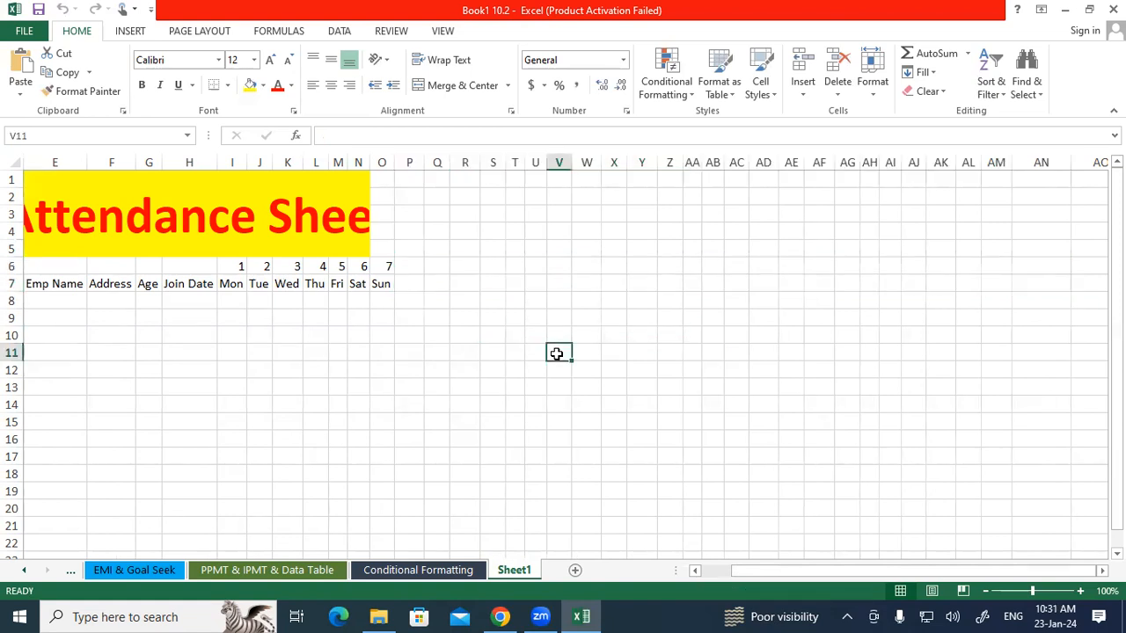
Enter the header Persent Day in P7.
left_click_drag(880, 572, 835, 573)
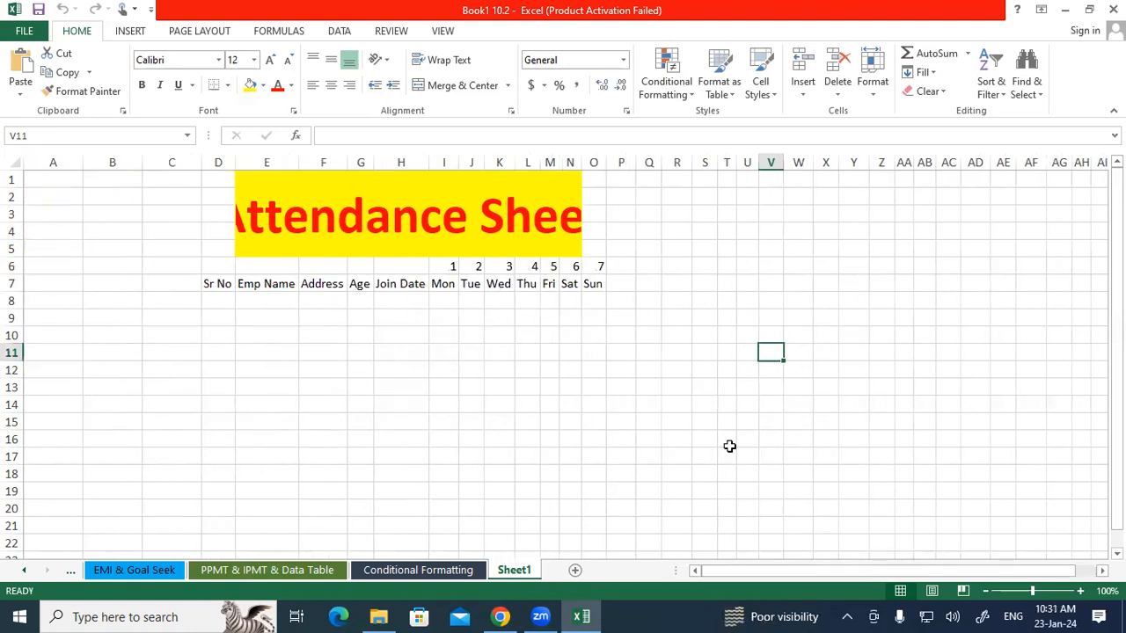
left_click(617, 280)
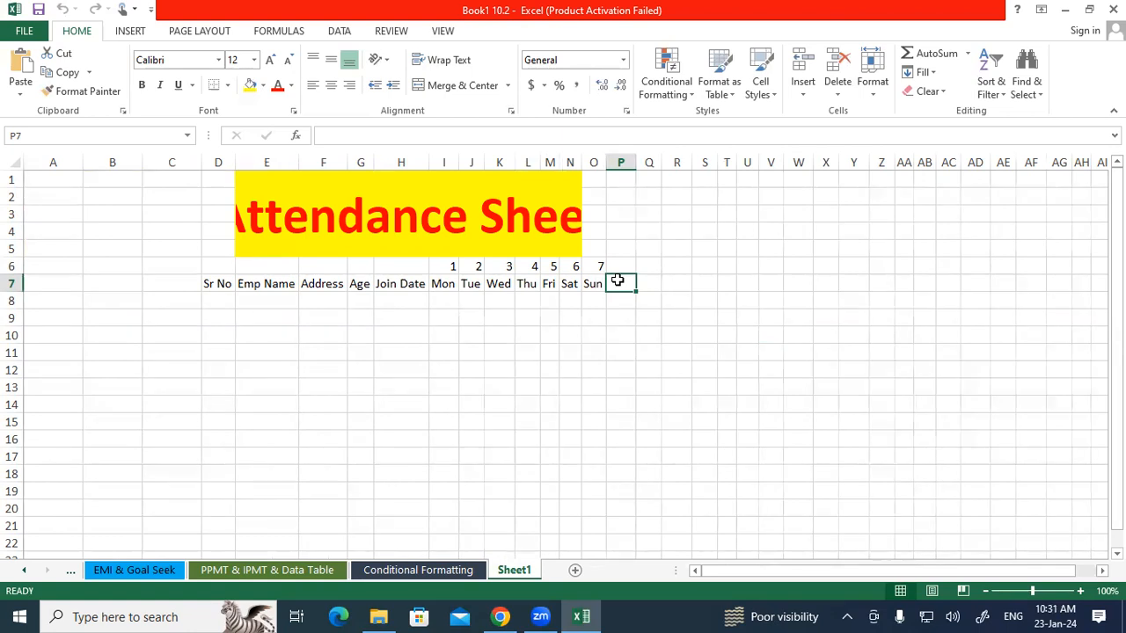
type("Persen")
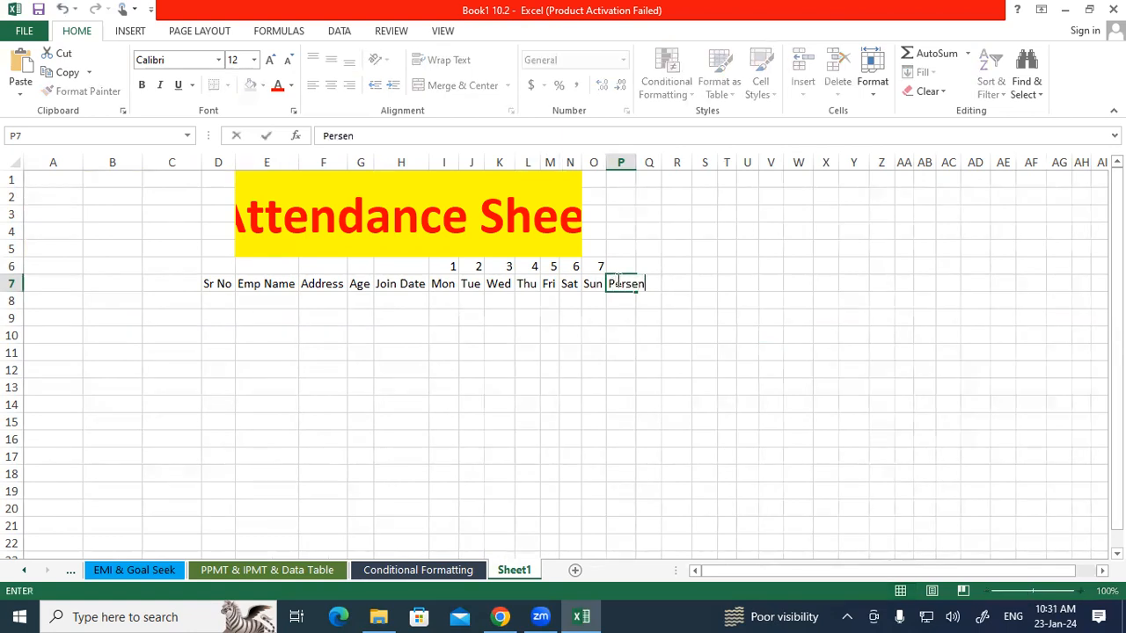
type("t Day")
key("Tab")
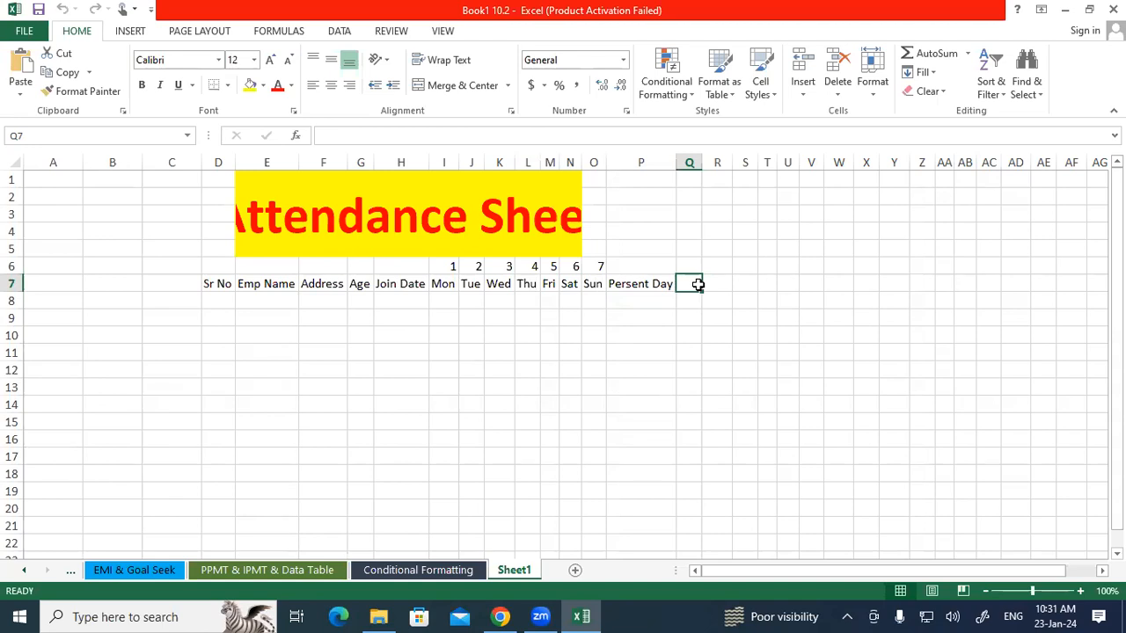
Enter the headers Absent Day in Q7 and Leave Day in R7.
type("Abs")
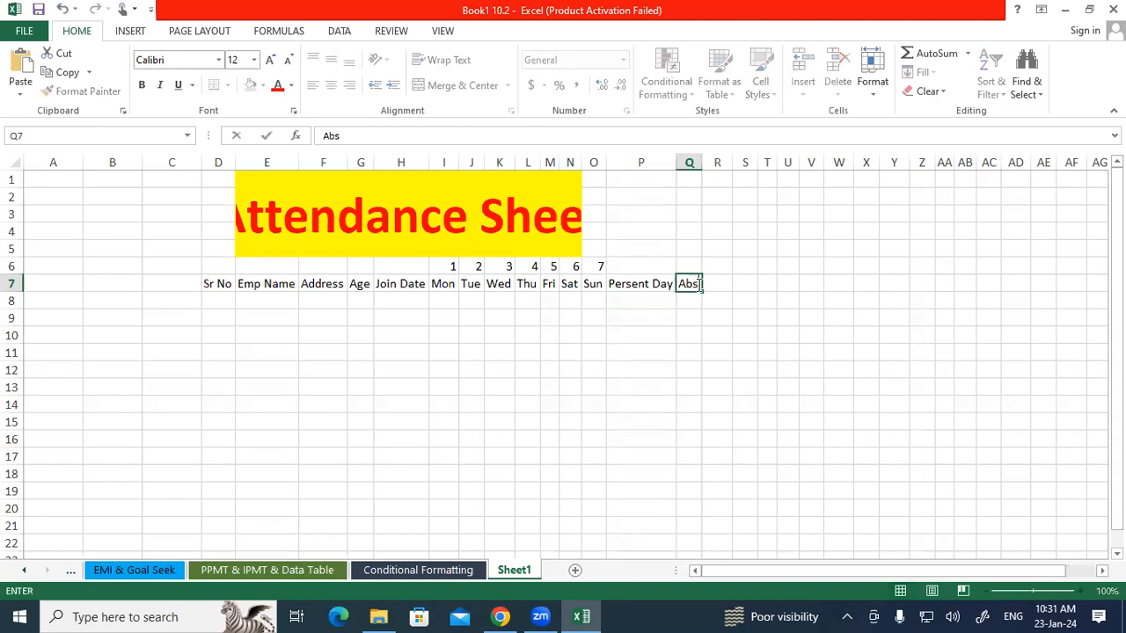
type("ent Day")
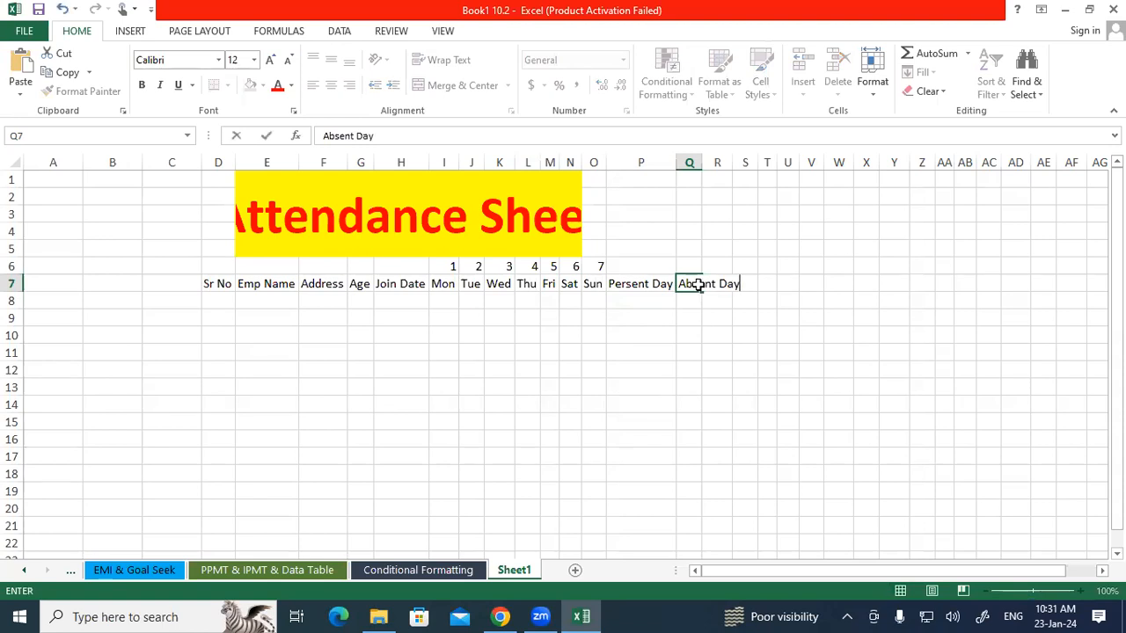
key("Tab")
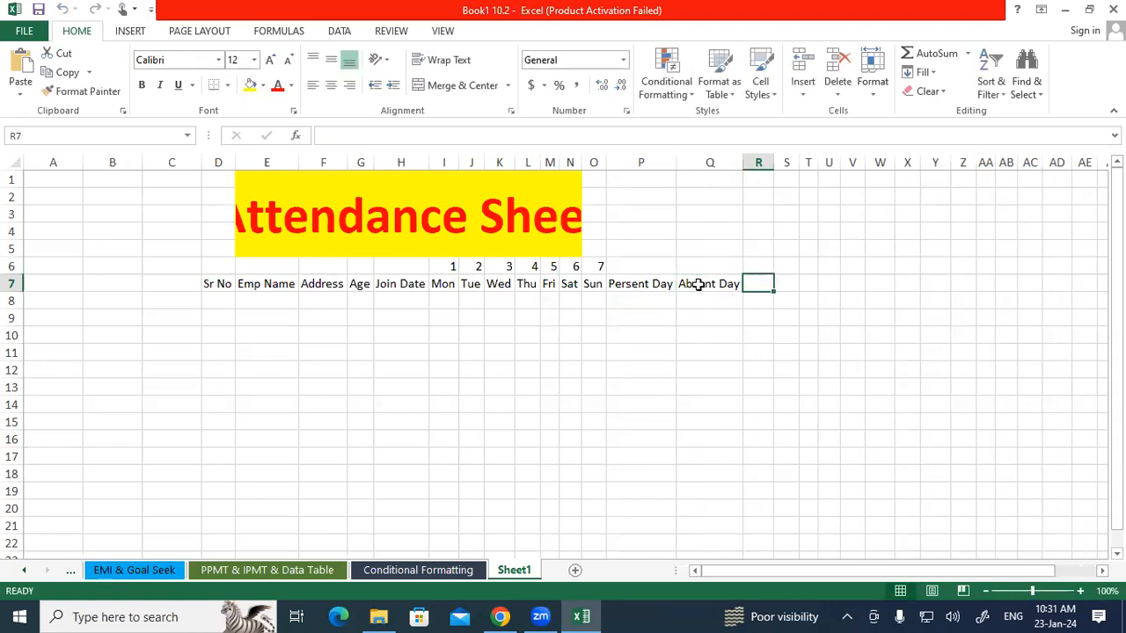
type("L")
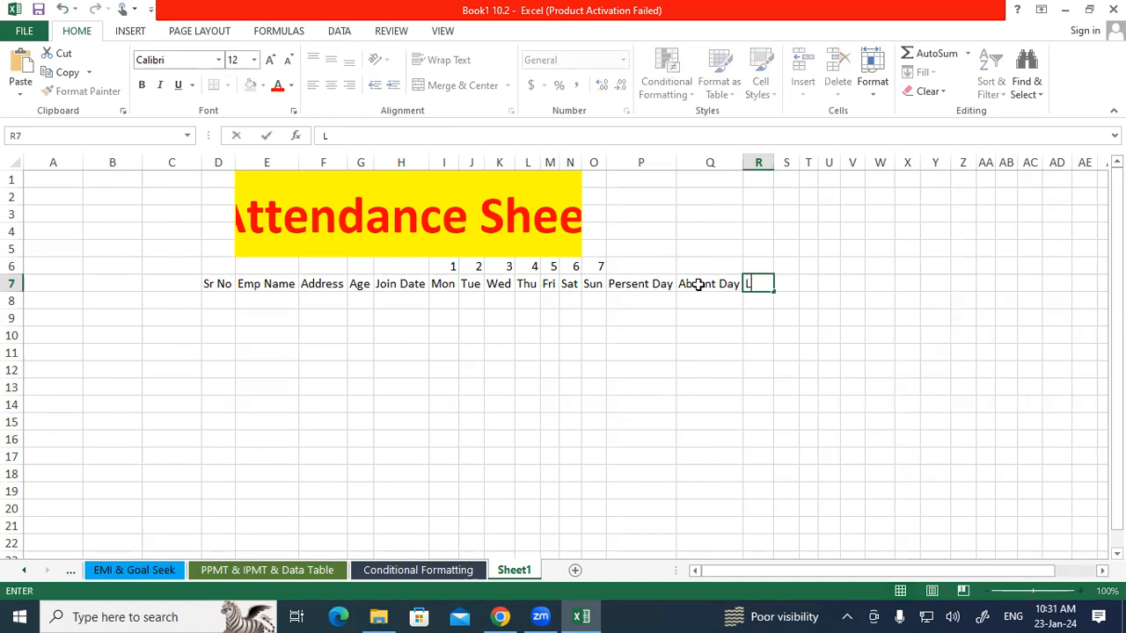
type("eave Day")
key("Tab")
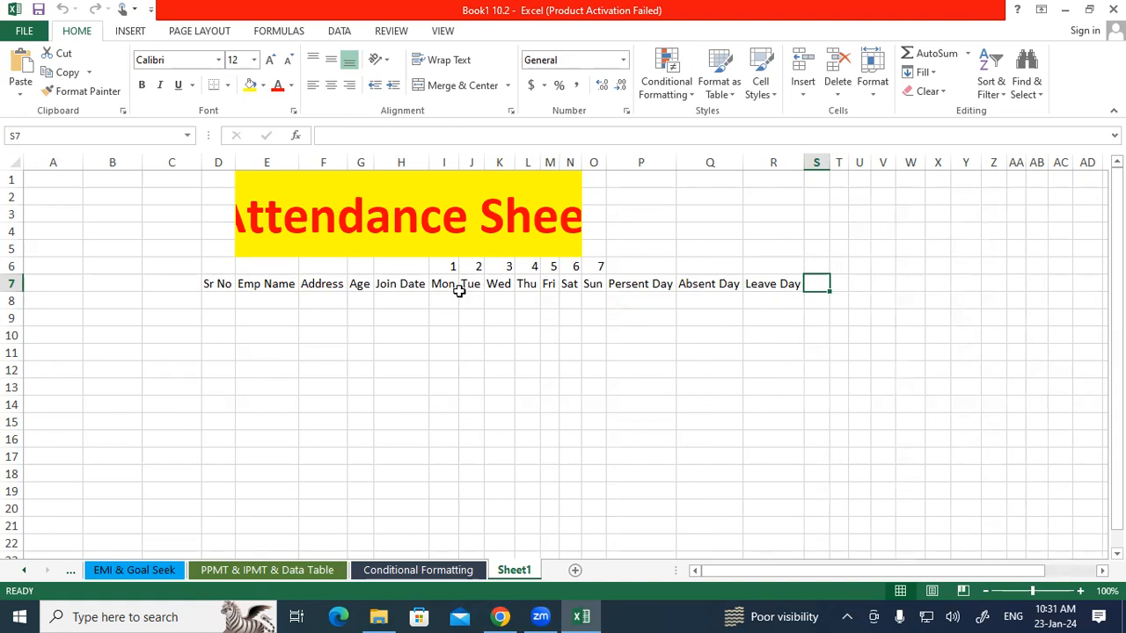
Move the Persent Day, Absent Day and Leave Day headers one column right to Q7:S7.
left_click_drag(451, 300, 578, 296)
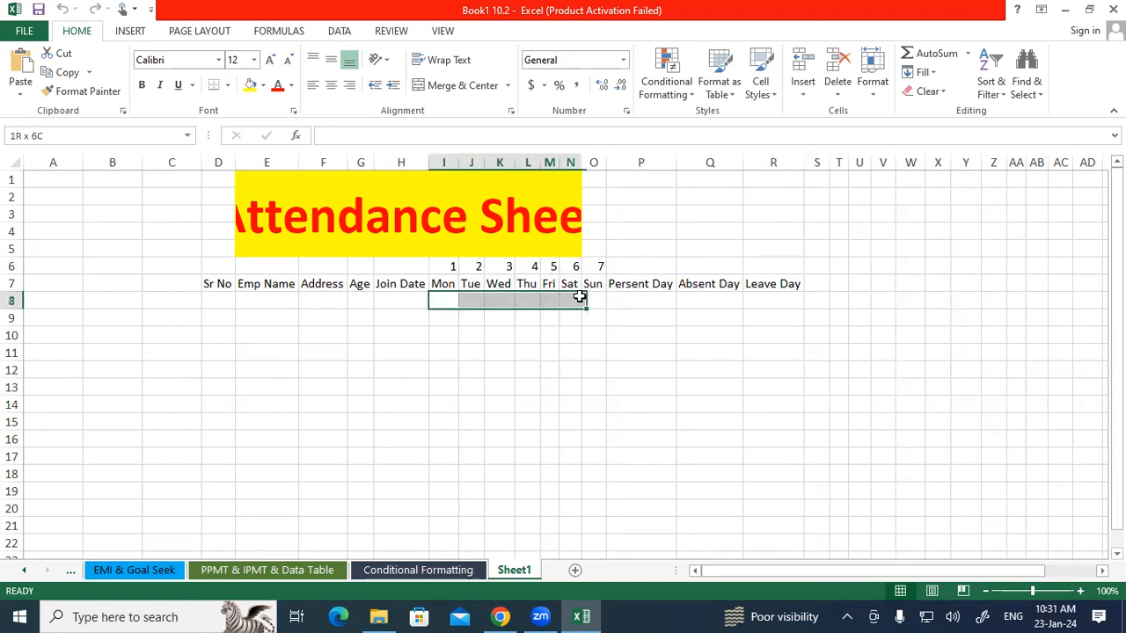
left_click(819, 294)
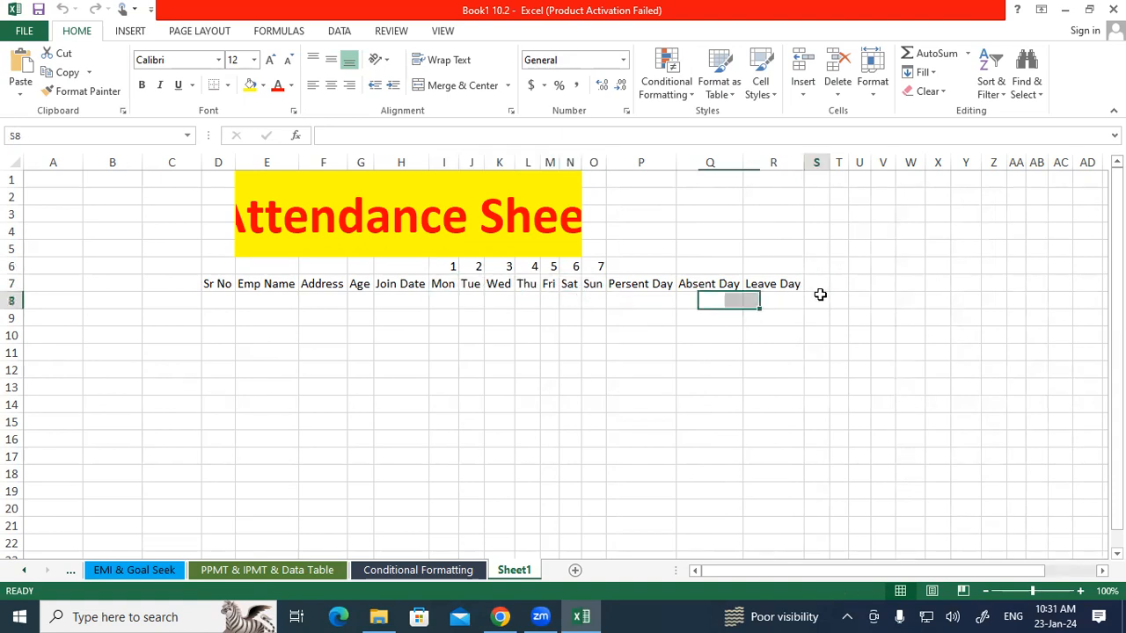
left_click(654, 298)
left_click(700, 303)
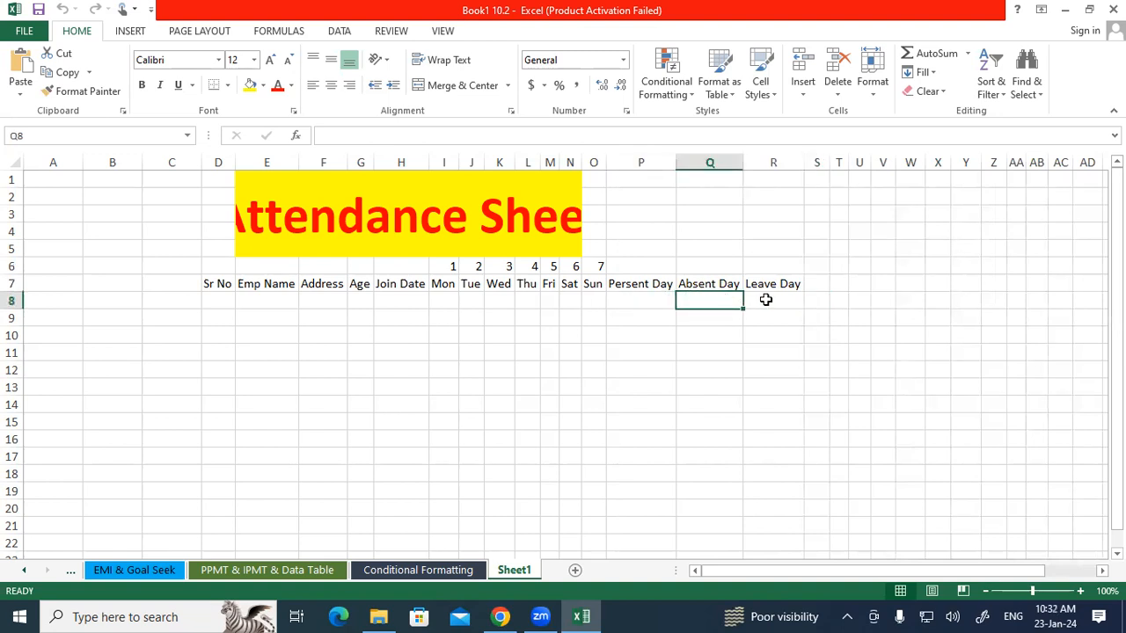
left_click(793, 303)
left_click_drag(642, 284, 822, 296)
Enter the header Total Days in P7.
left_click(645, 284)
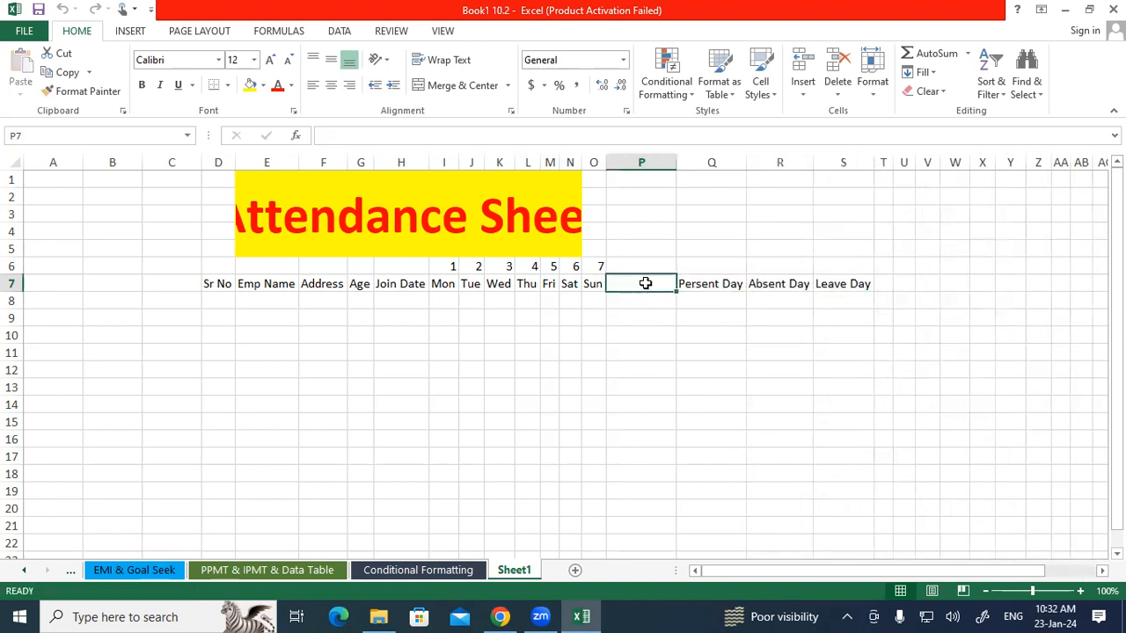
type("T")
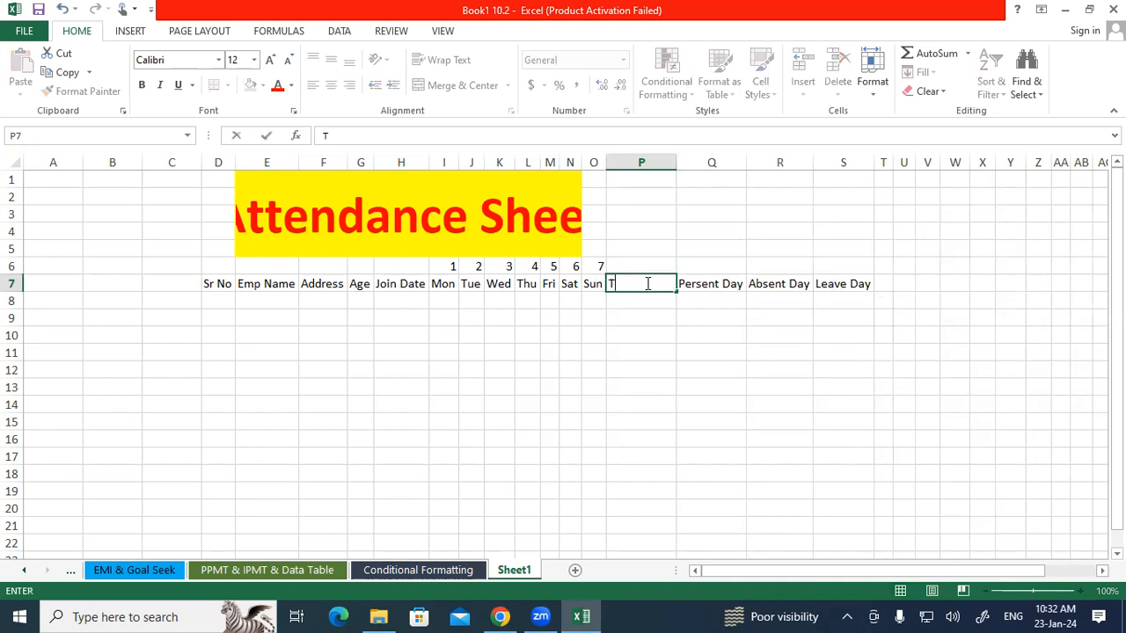
type("otal Days")
key("Return")
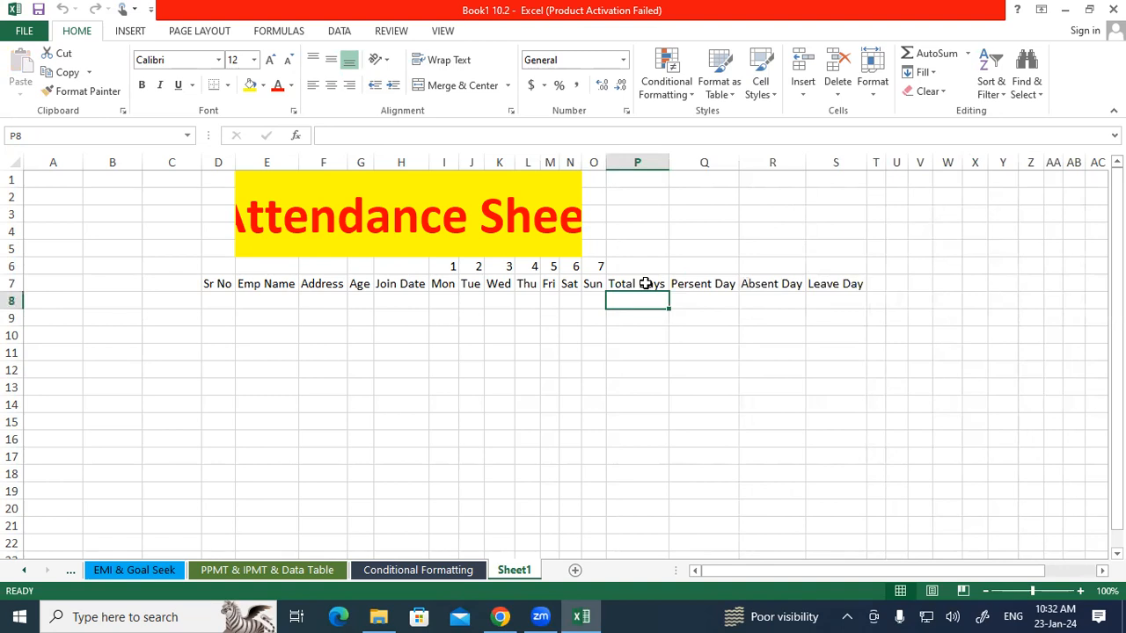
Make the header row D7:S7 bold.
left_click_drag(216, 283, 836, 282)
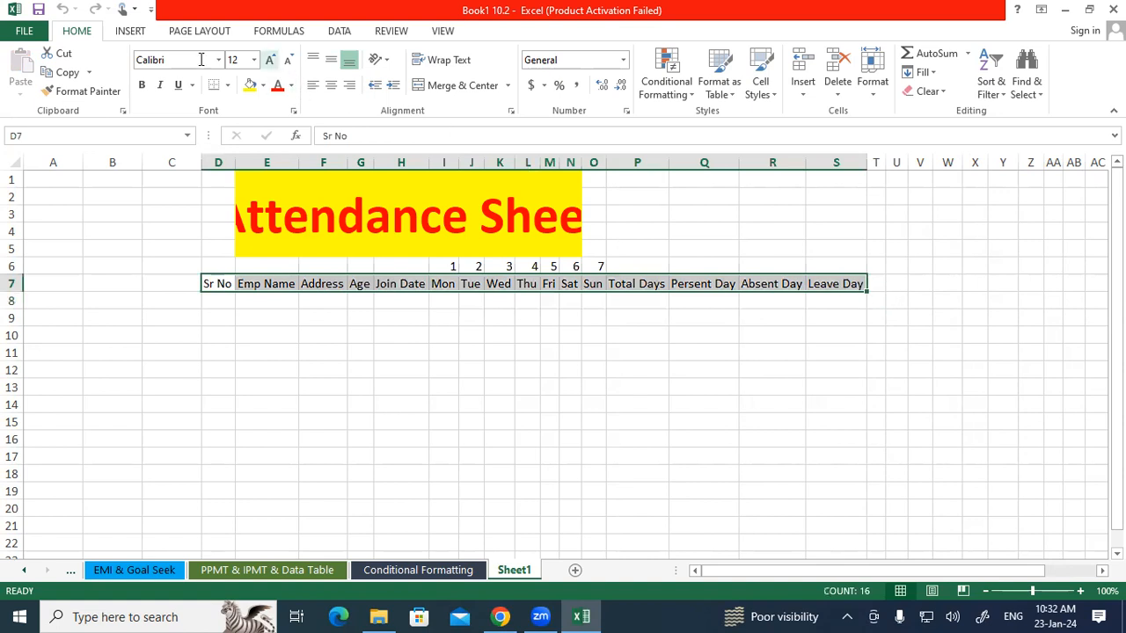
left_click(142, 85)
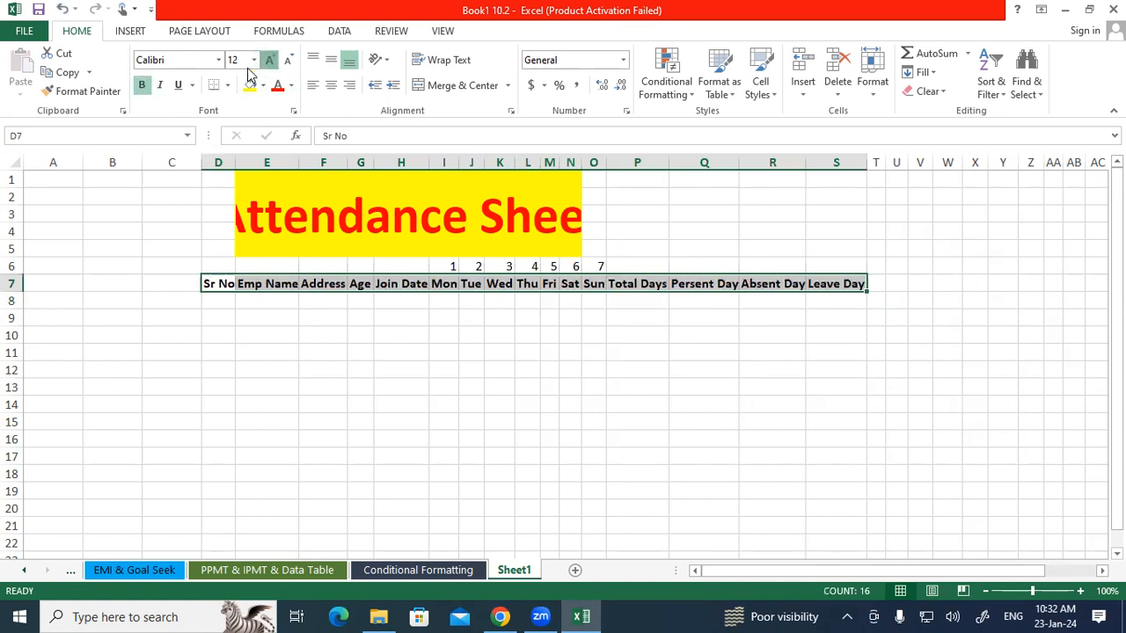
left_click(389, 383)
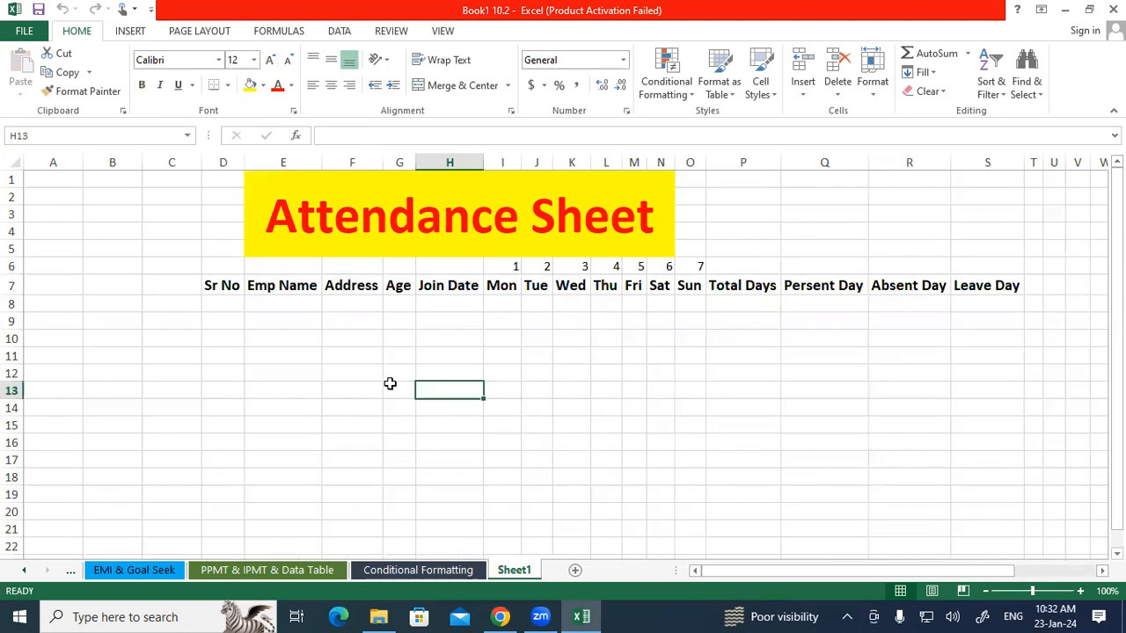
Merge and center the Attendance Sheet title across D1:S5.
left_click(271, 218)
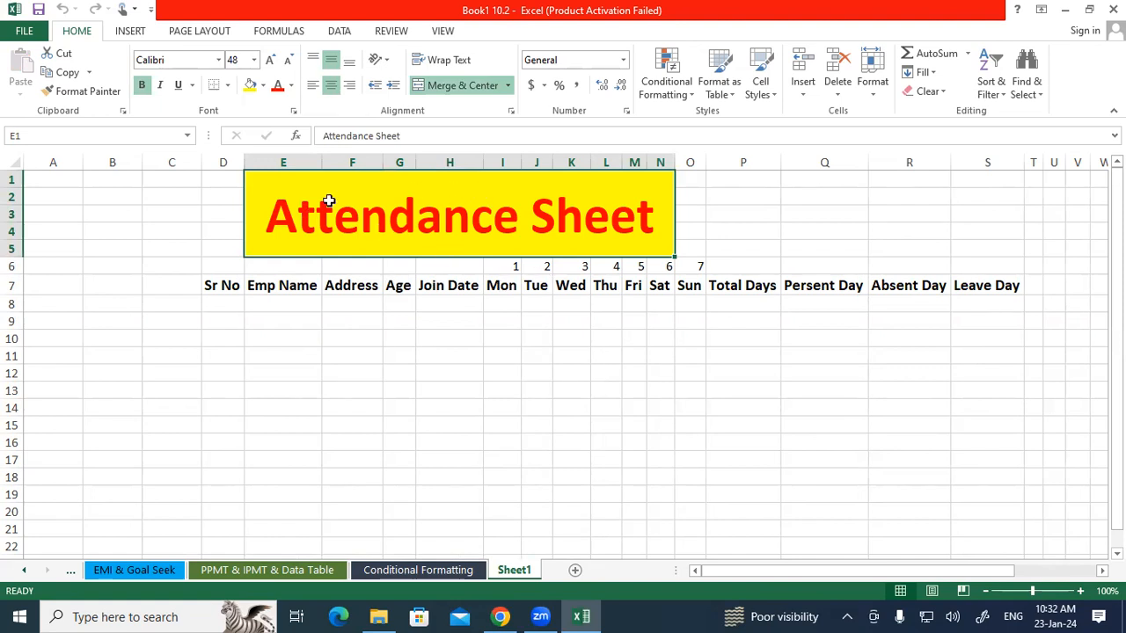
left_click_drag(237, 182, 1003, 236)
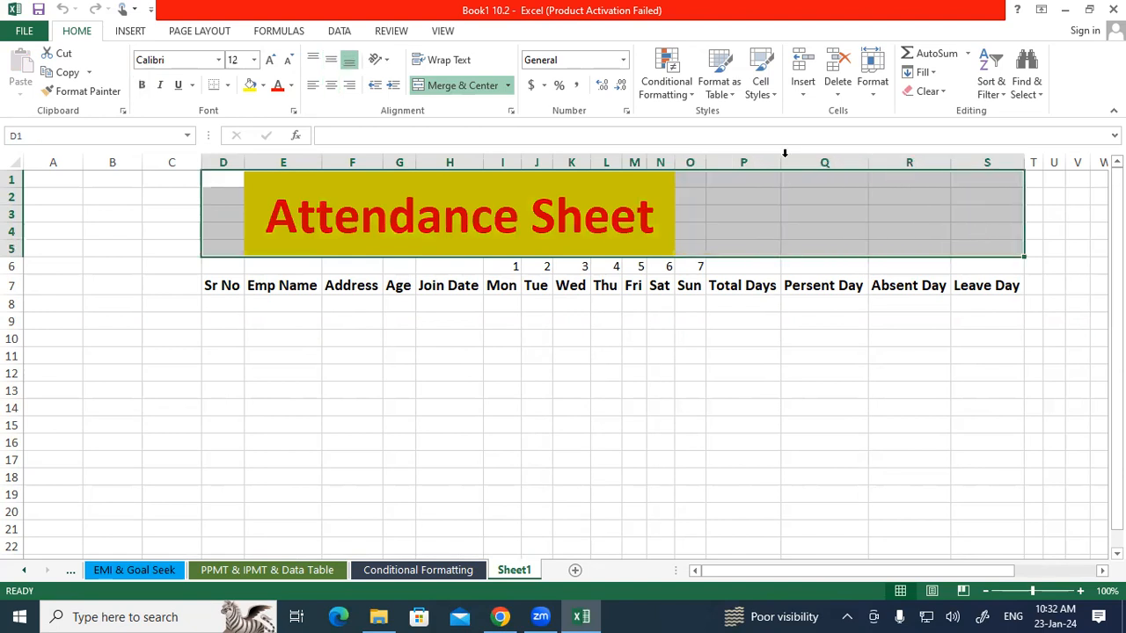
left_click(459, 88)
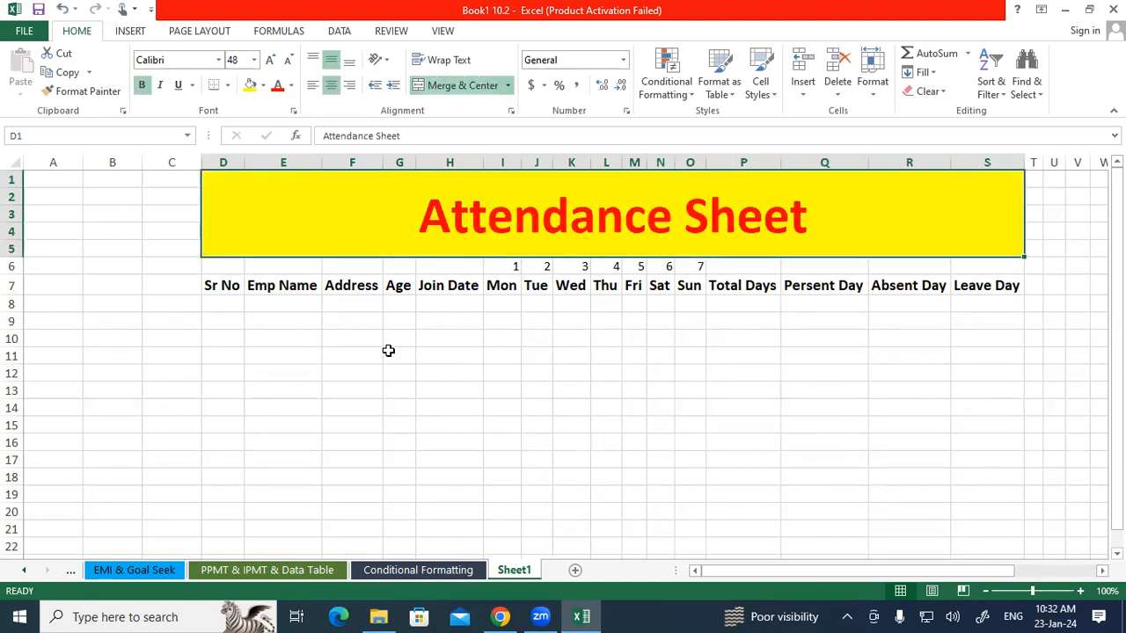
left_click(388, 353)
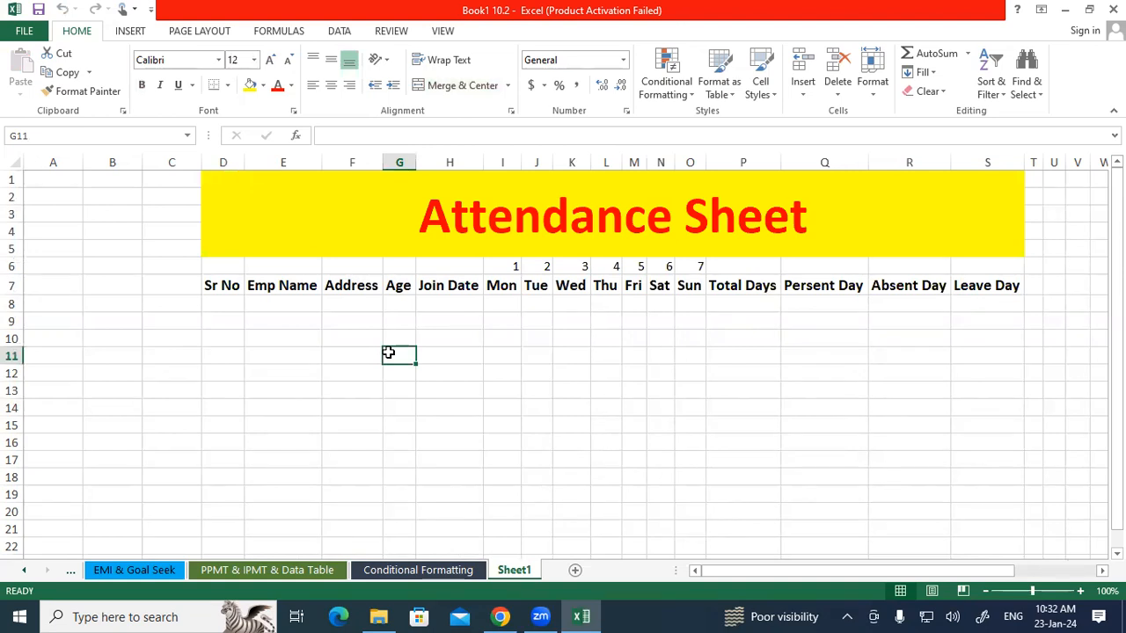
Number Sr No 1 and 2 in D8 and D9 and fill the series down to 13 in D20.
left_click(226, 303)
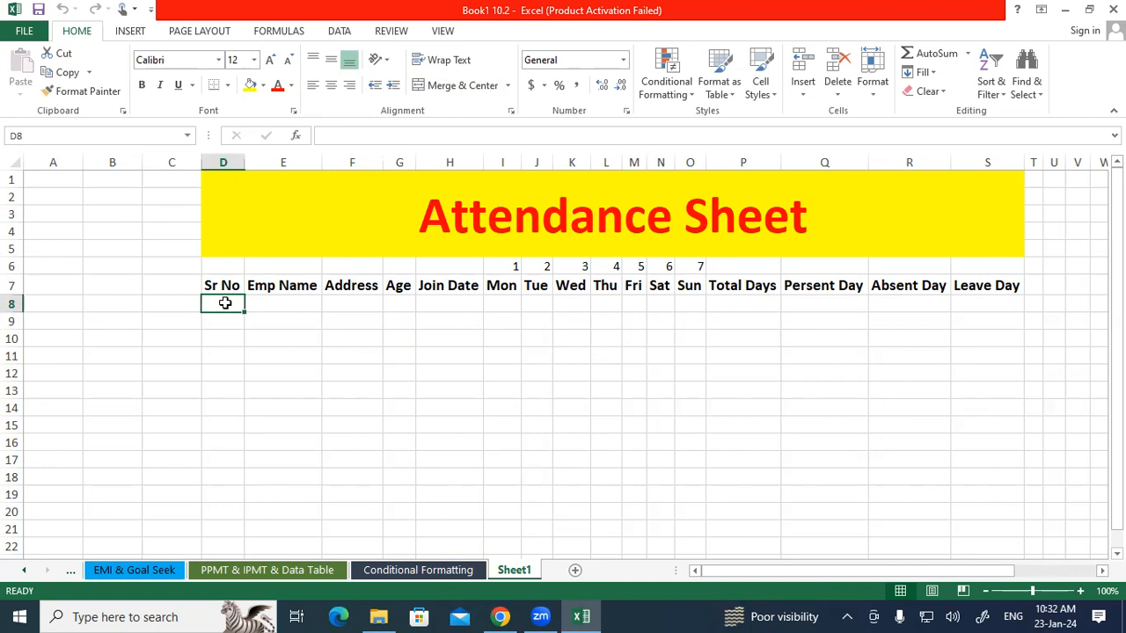
type("1")
key("Return")
type("2")
key("Return")
left_click_drag(225, 303, 243, 518)
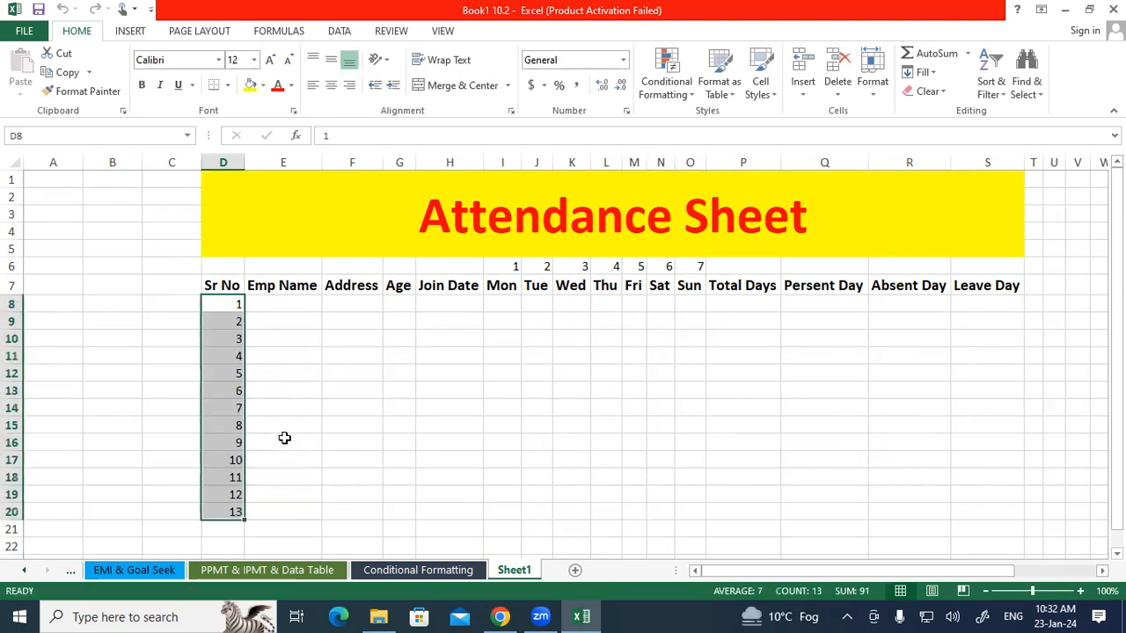
left_click(285, 438)
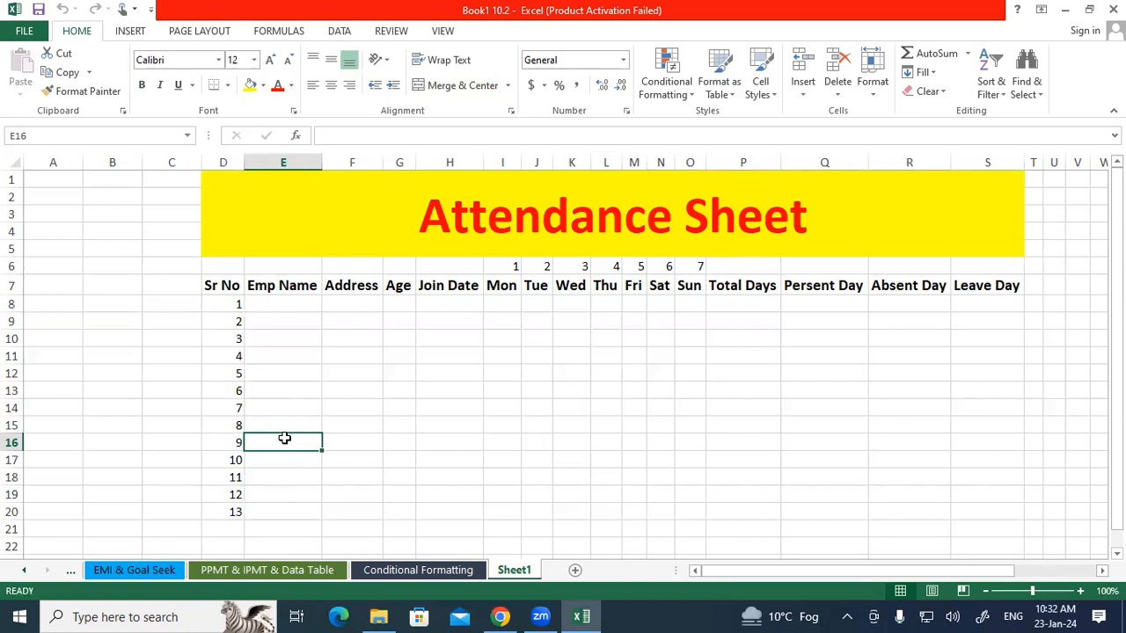
Switch to the Pivot Table sheet.
scroll(264, 458, "down", 1)
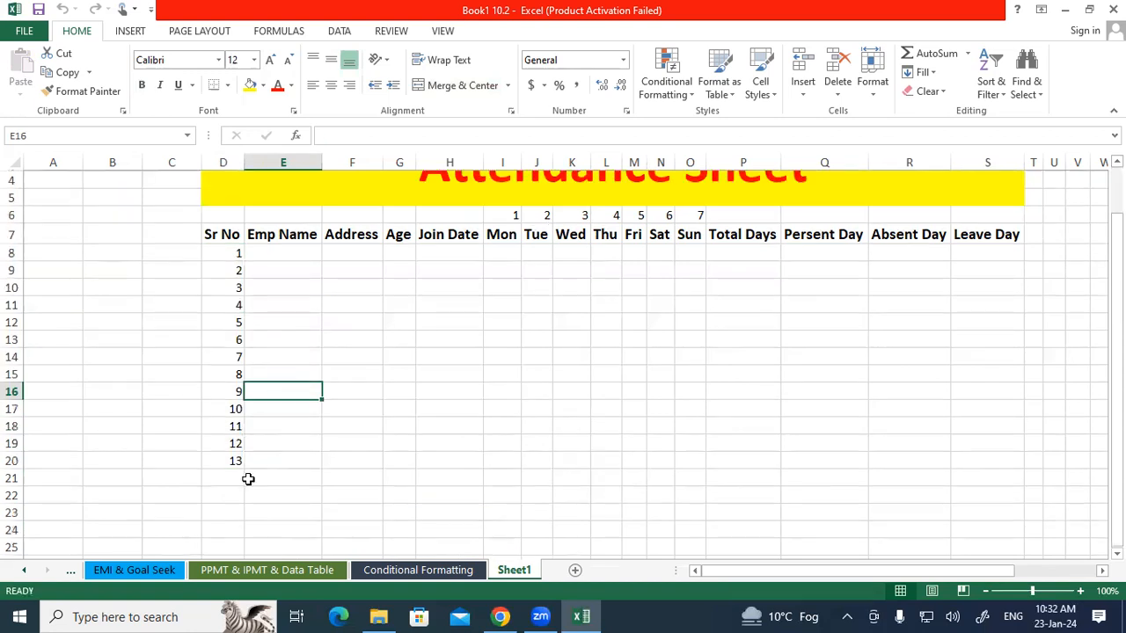
left_click(70, 573)
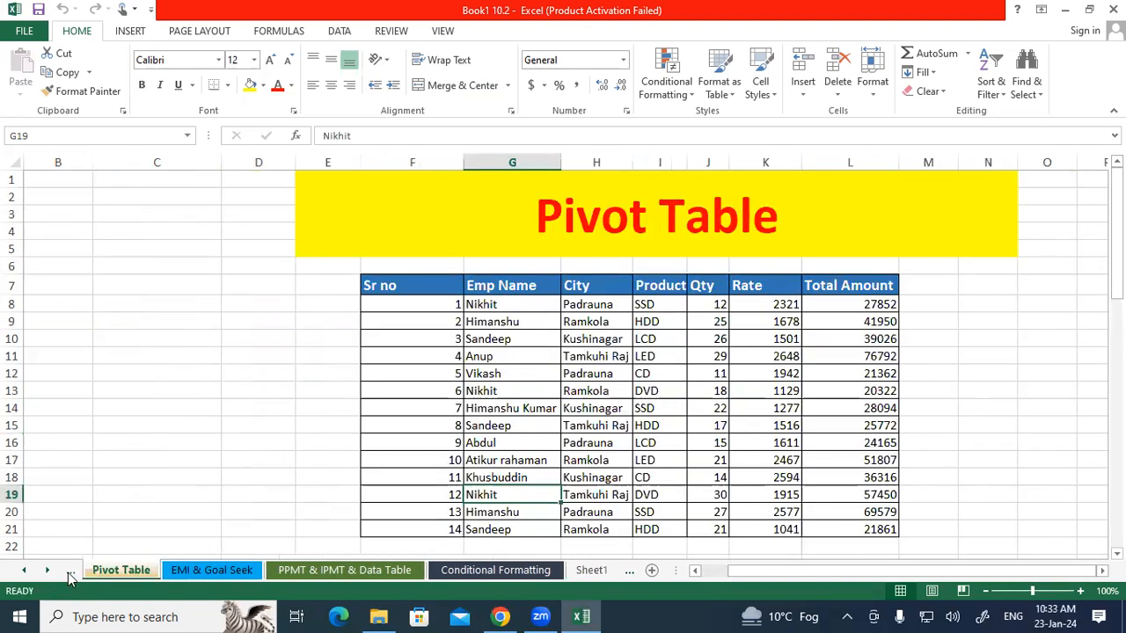
Copy the employee names and cities from the Pivot Table sheet and paste them into E8 of Sheet1.
left_click_drag(498, 306, 584, 531)
right_click(583, 409)
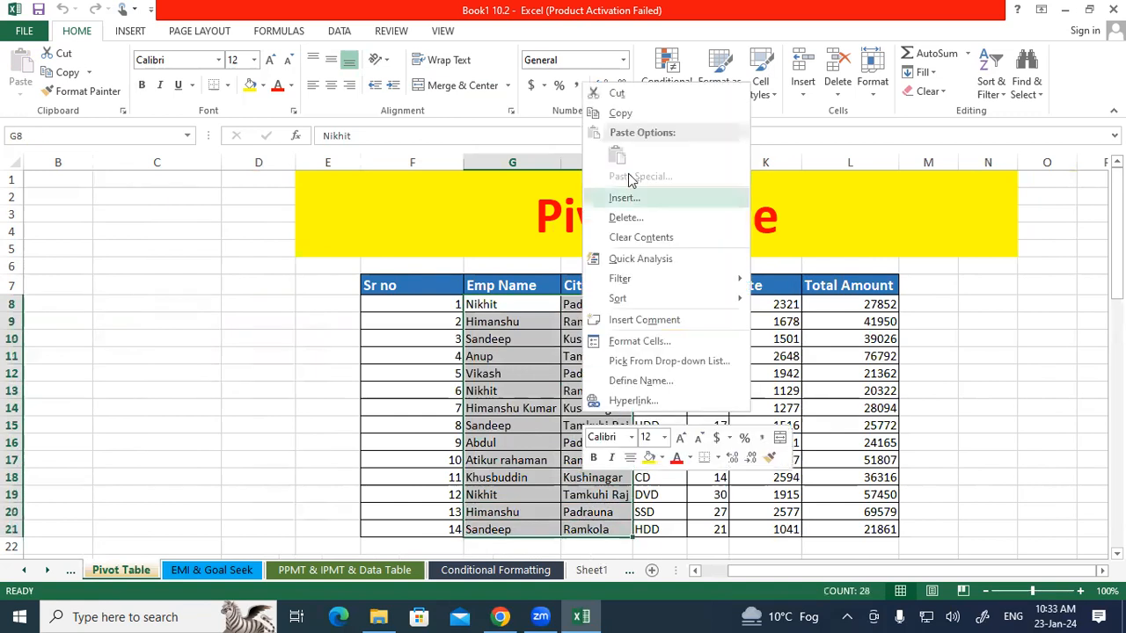
left_click(618, 115)
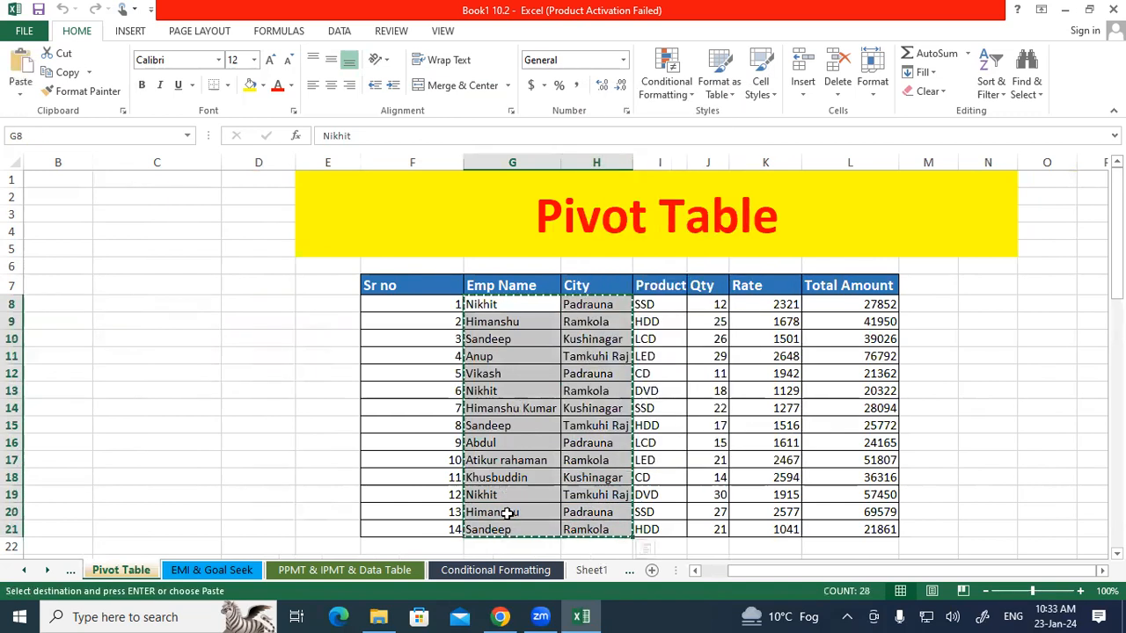
left_click(590, 570)
left_click(275, 252)
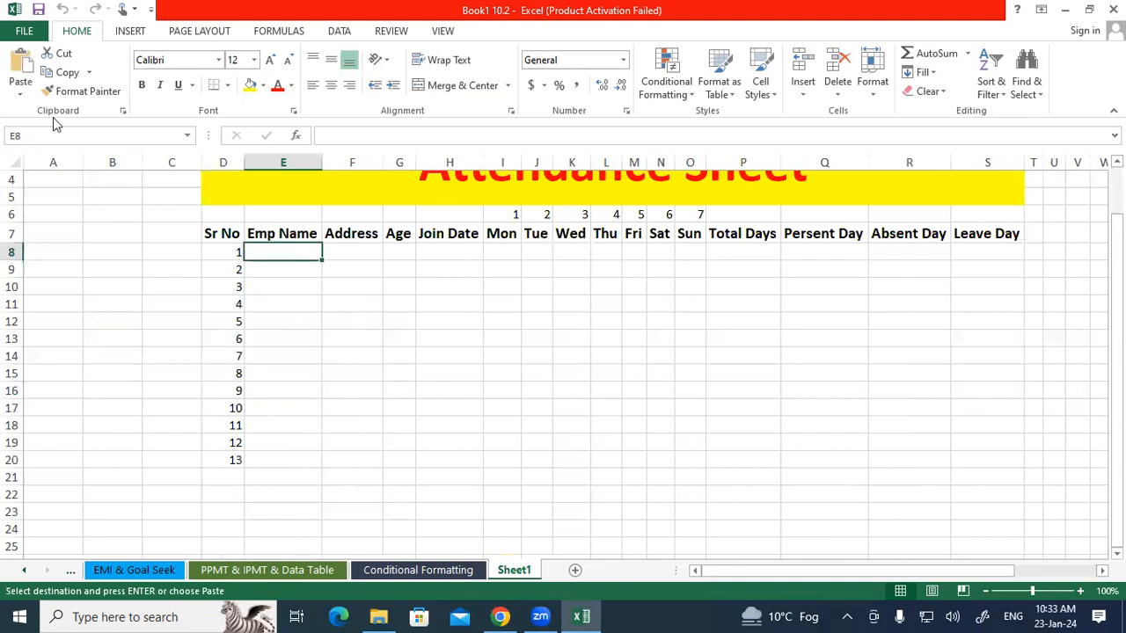
left_click(20, 72)
left_click(472, 330)
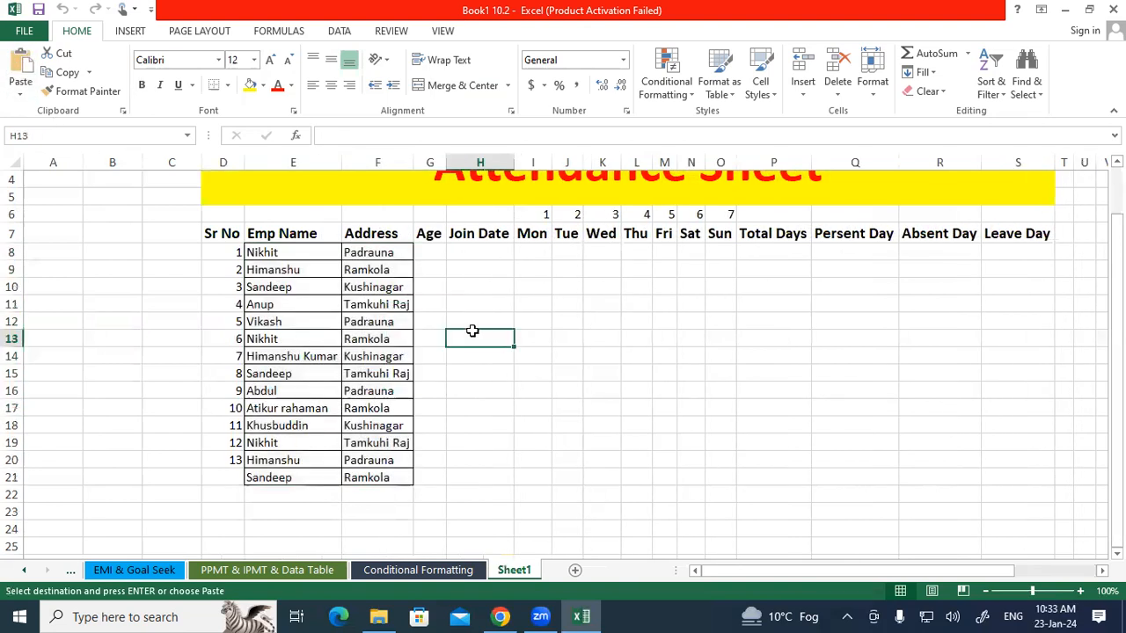
Apply all borders to the table range D7:S21.
left_click_drag(211, 234, 1025, 477)
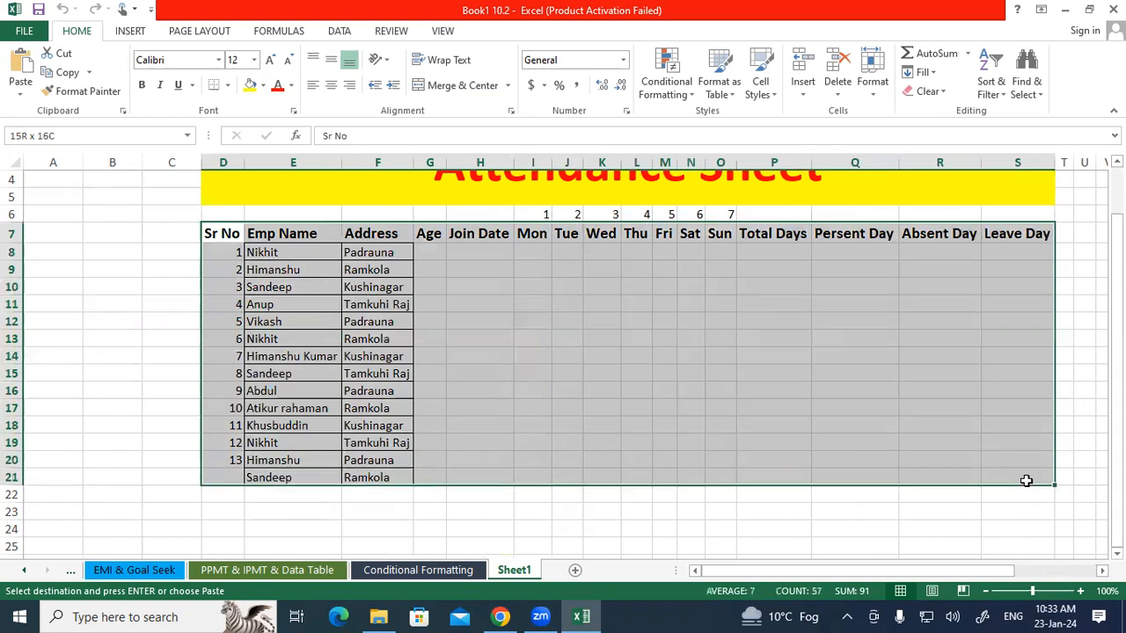
left_click(227, 85)
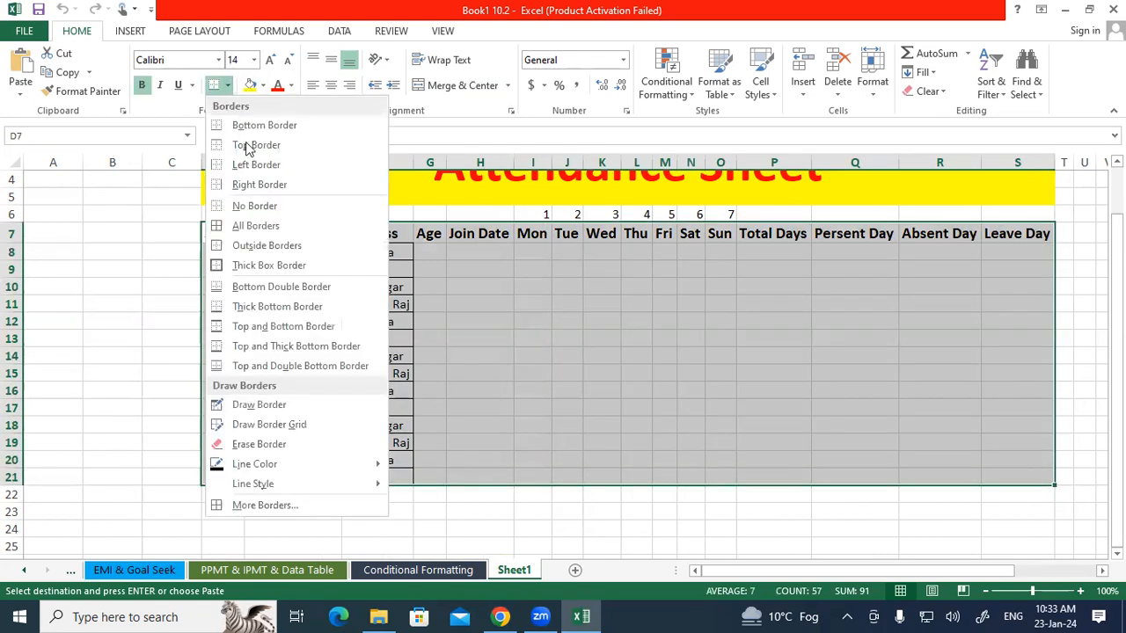
left_click(239, 225)
Extend the Sr No series down to 14 in D21.
left_click_drag(222, 390, 238, 478)
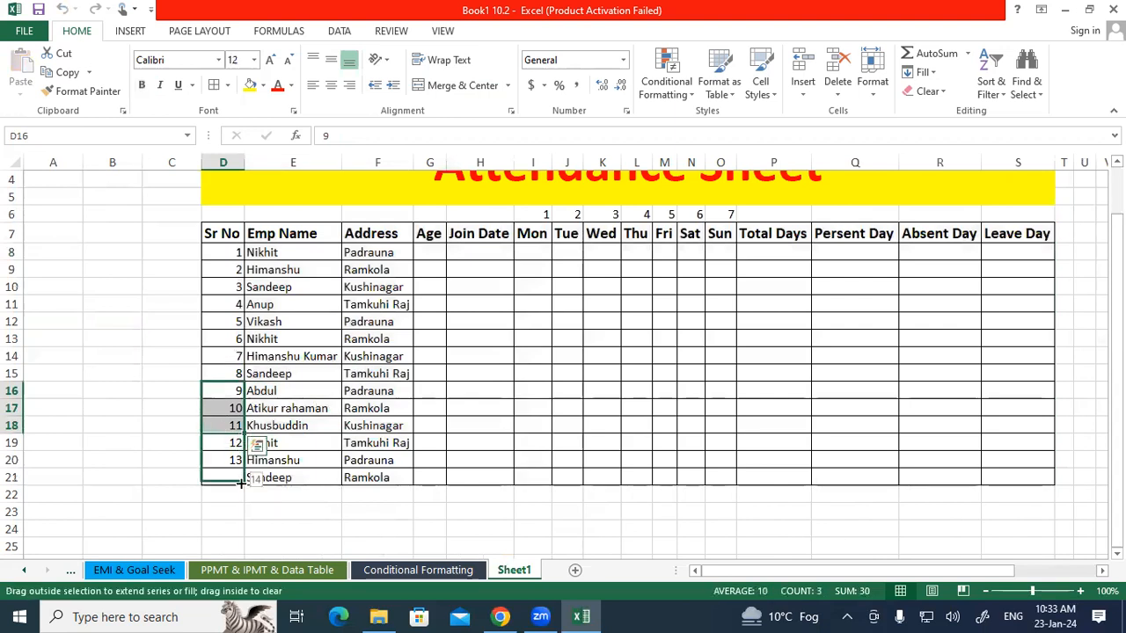
left_click(430, 512)
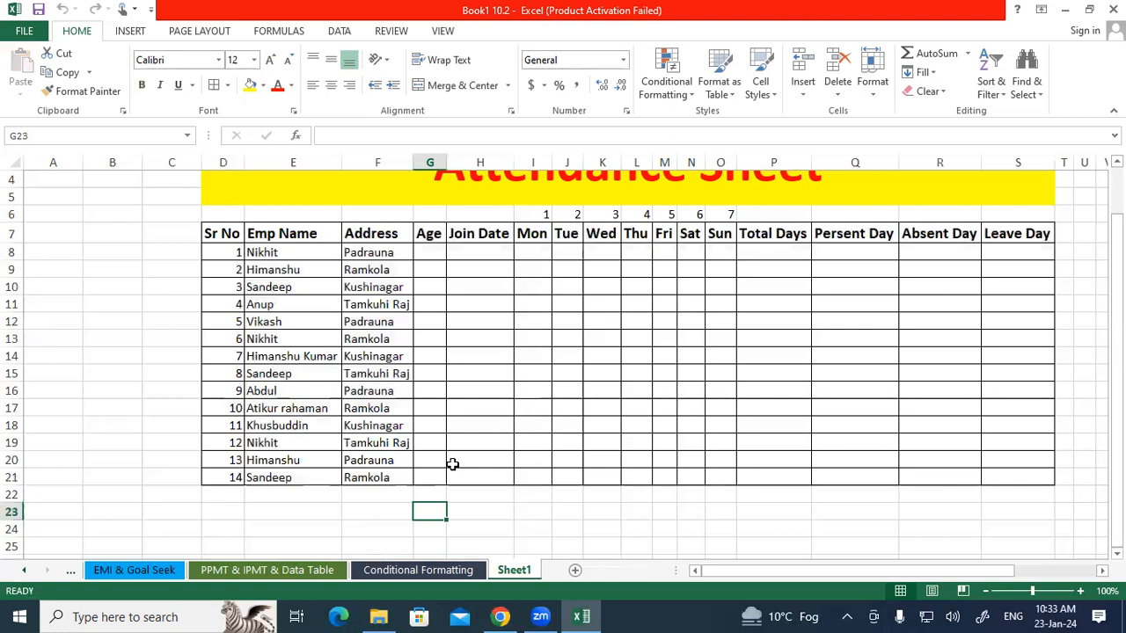
scroll(455, 461, "up", 1)
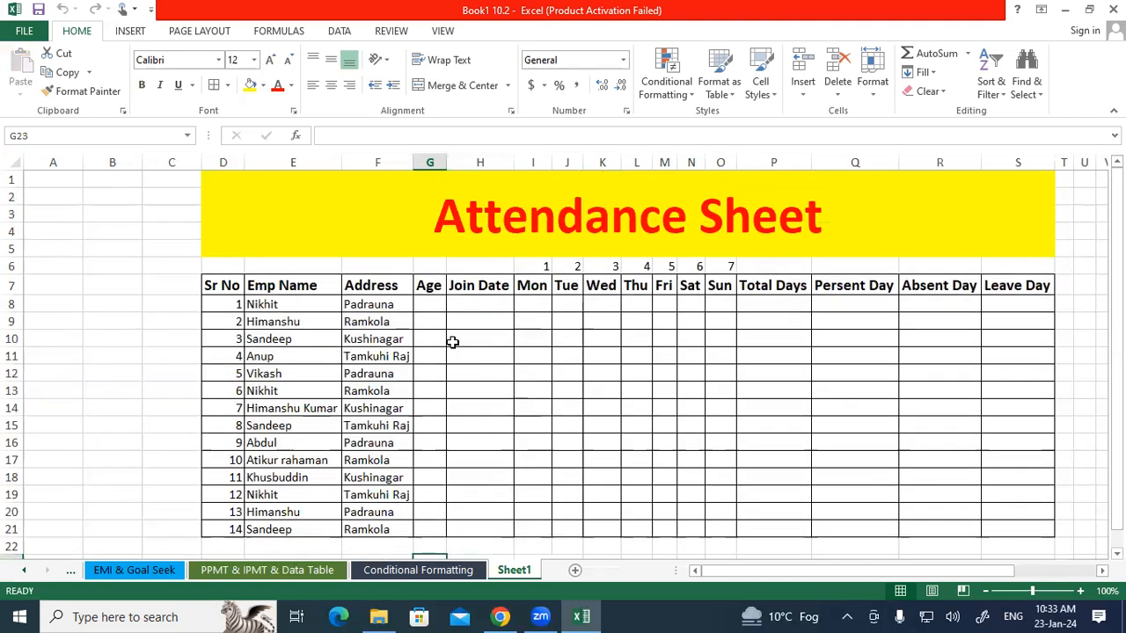
Generate random ages with =RANDBETWEEN(18,25) in G8 and fill the formula down to G21.
left_click(433, 308)
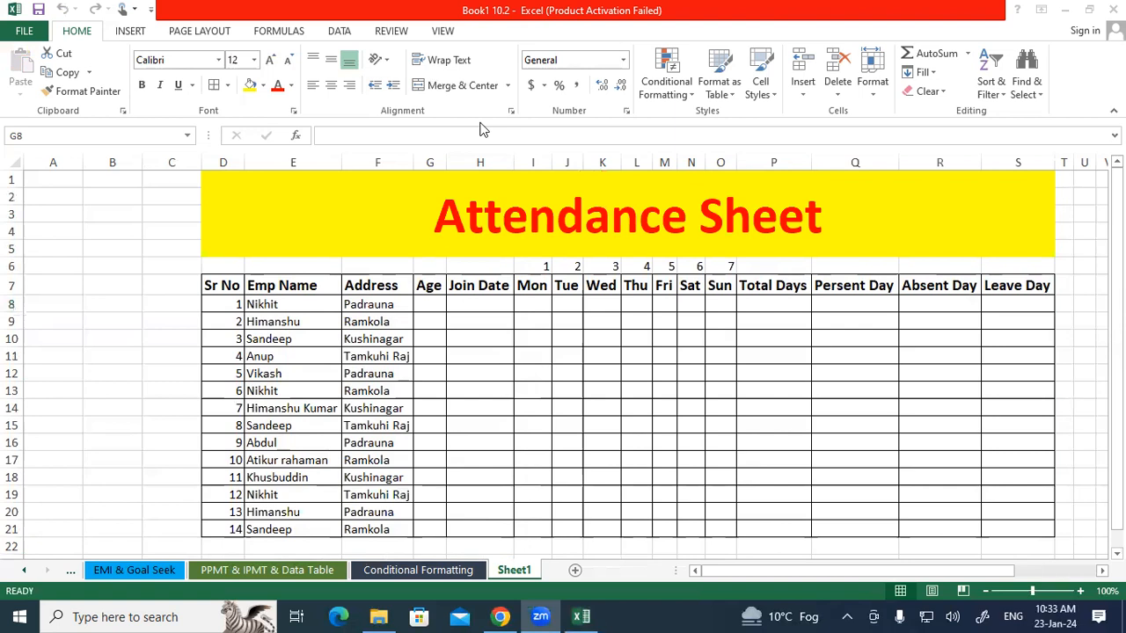
left_click(424, 303)
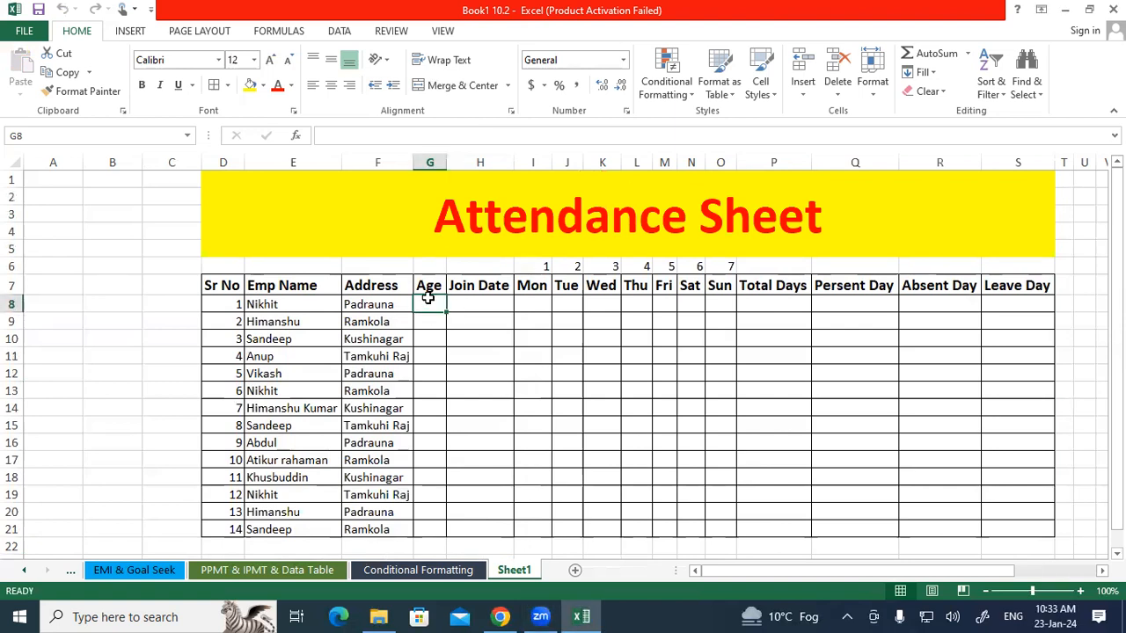
type("=randb")
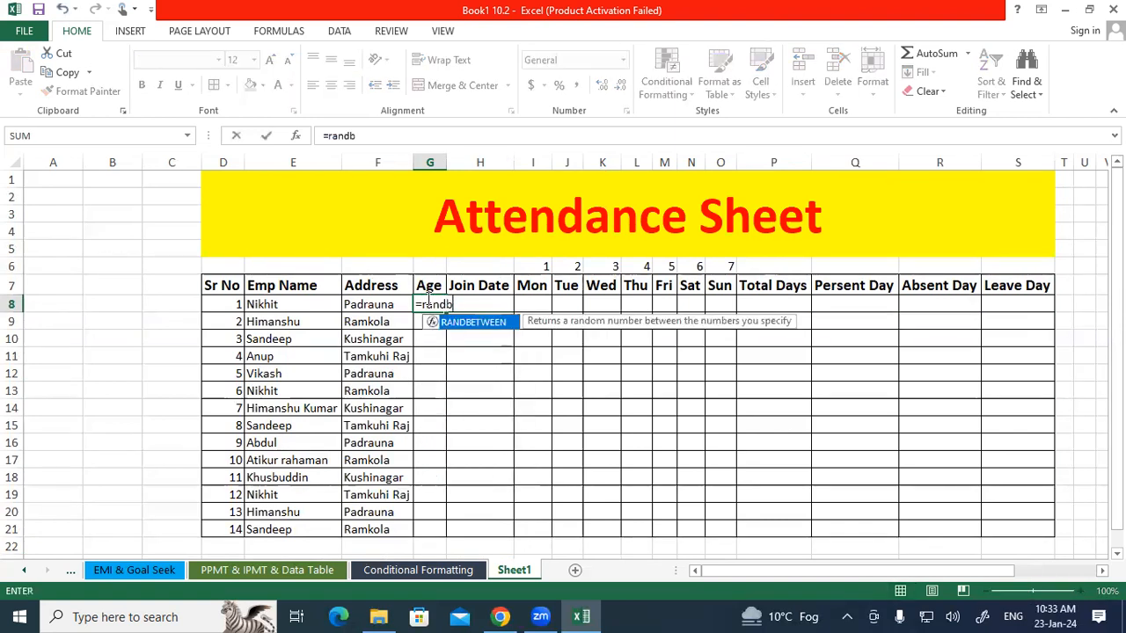
key("Tab")
type("1")
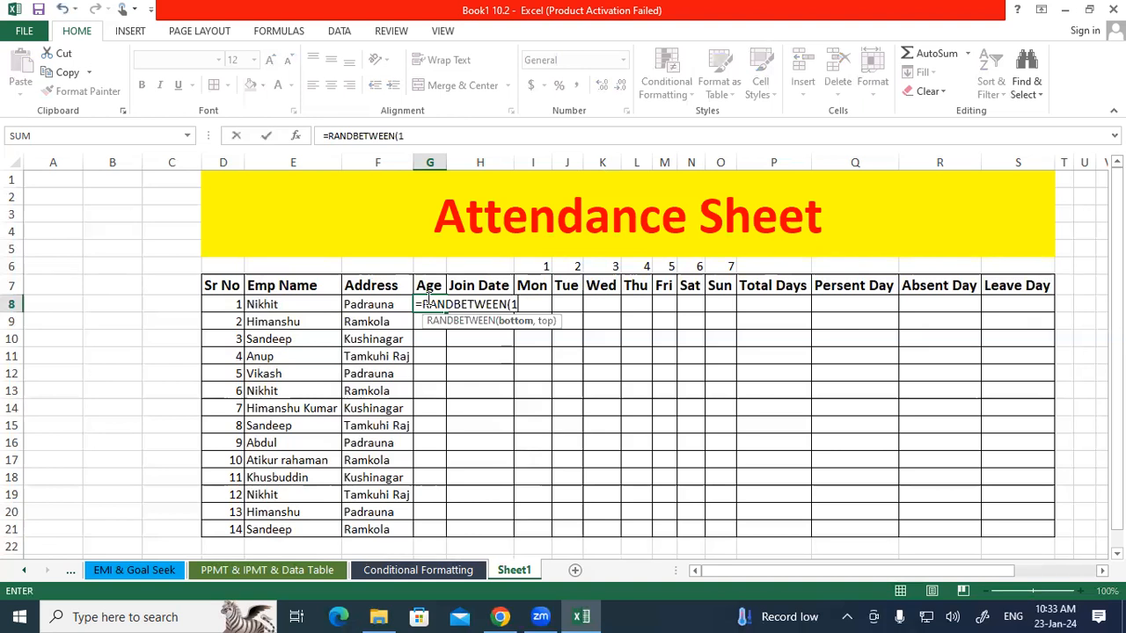
type("8,30")
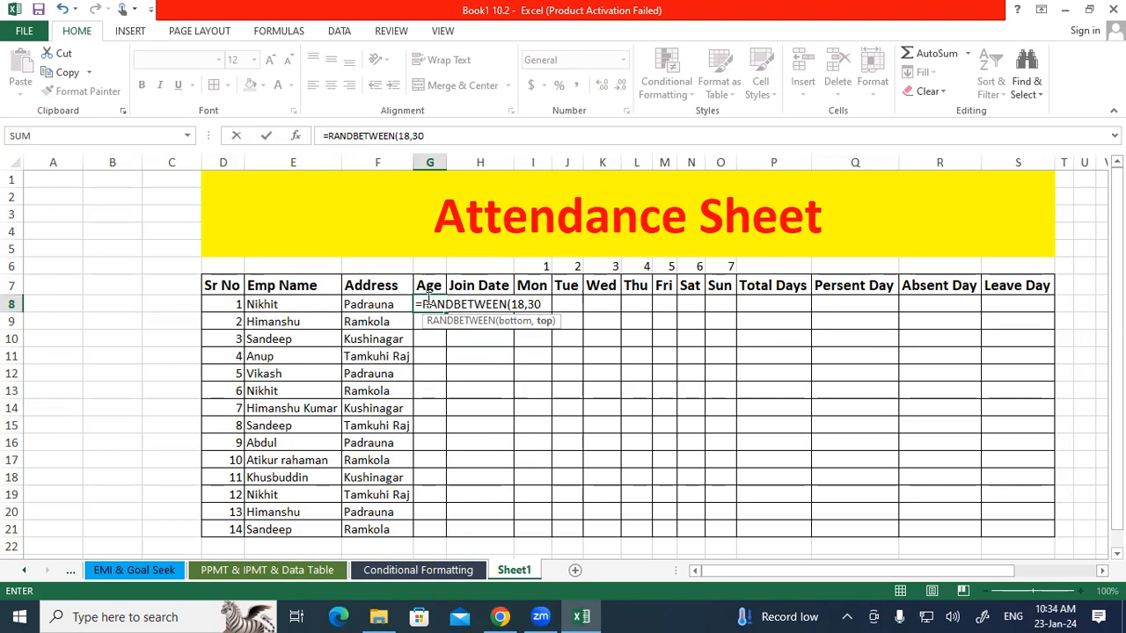
key("BackSpace")
key("BackSpace")
type("25")
key("Return")
left_click(440, 305)
left_click_drag(447, 311, 445, 531)
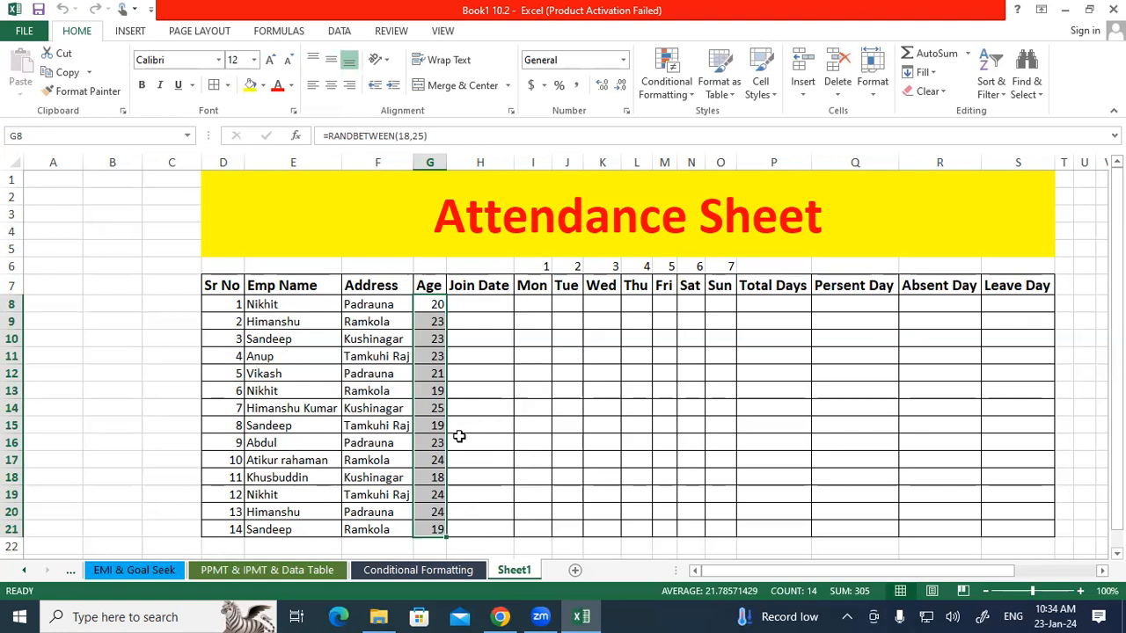
Copy the Age column G8:G21 and paste it back over itself as values.
key("ctrl+c")
right_click(429, 416)
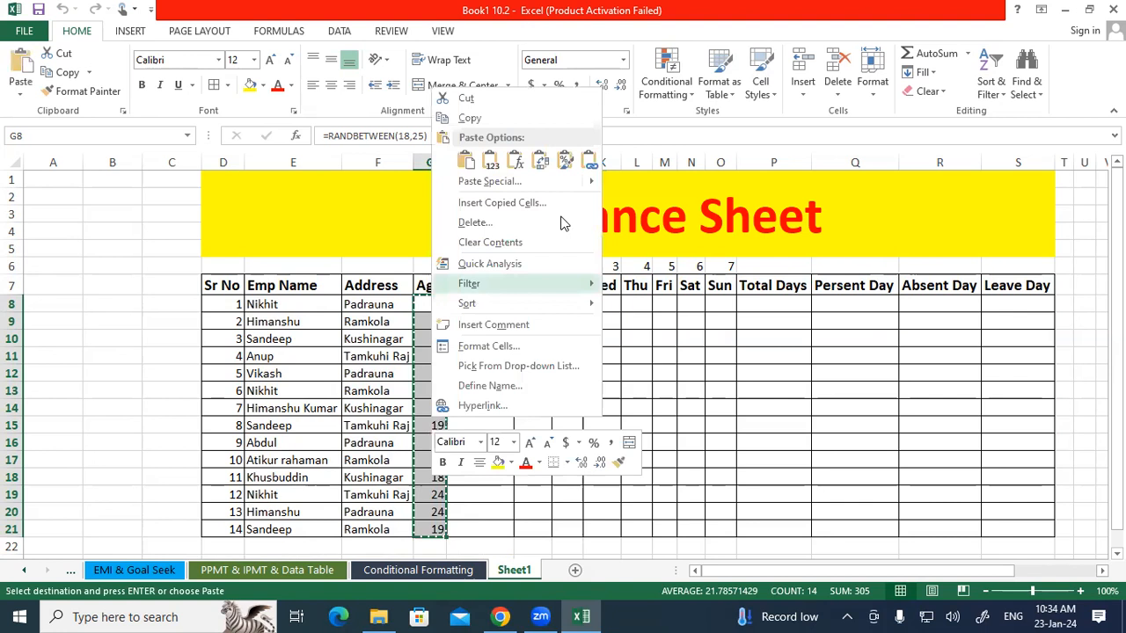
left_click(484, 161)
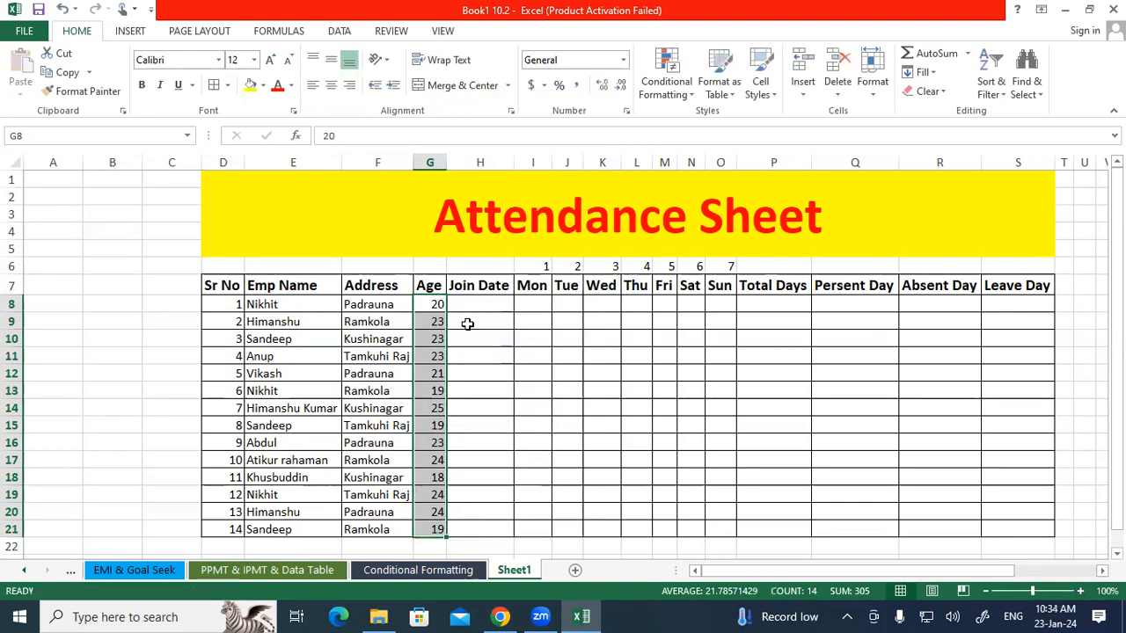
Enter the join date 23-01-2024 in H8 and fill the dates down to H21.
left_click(467, 299)
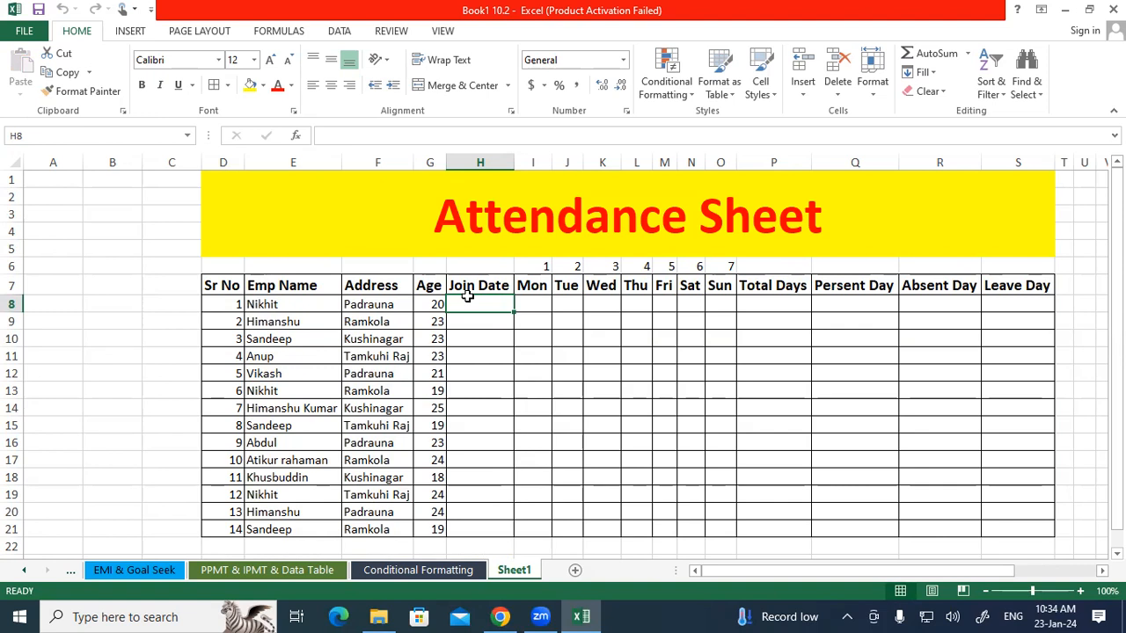
type("2")
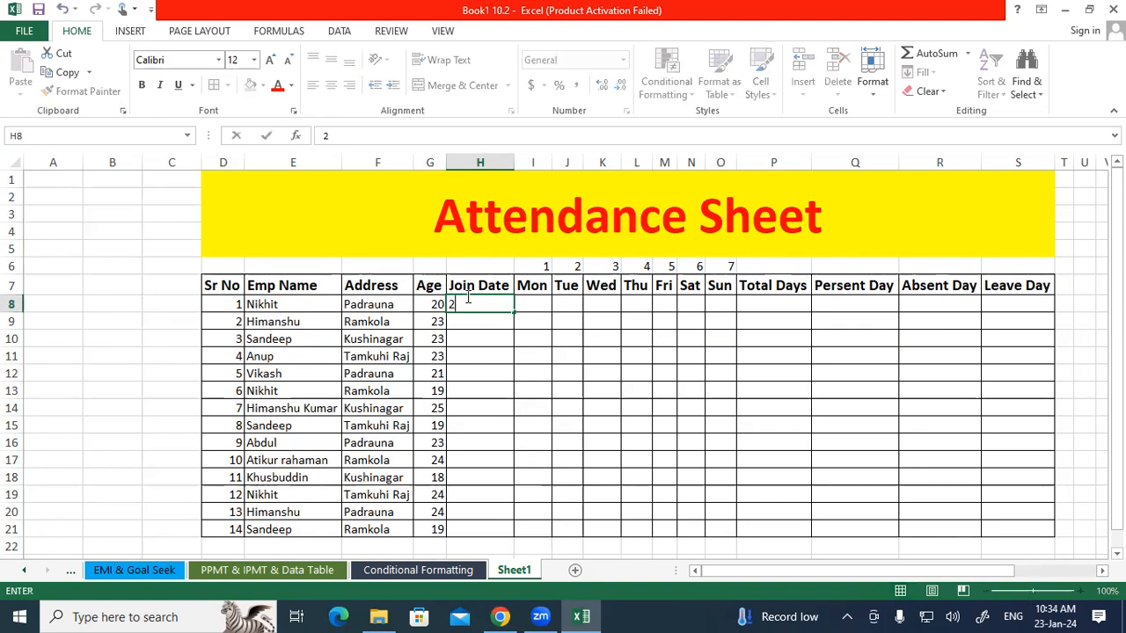
type("3-01-2024")
key("Return")
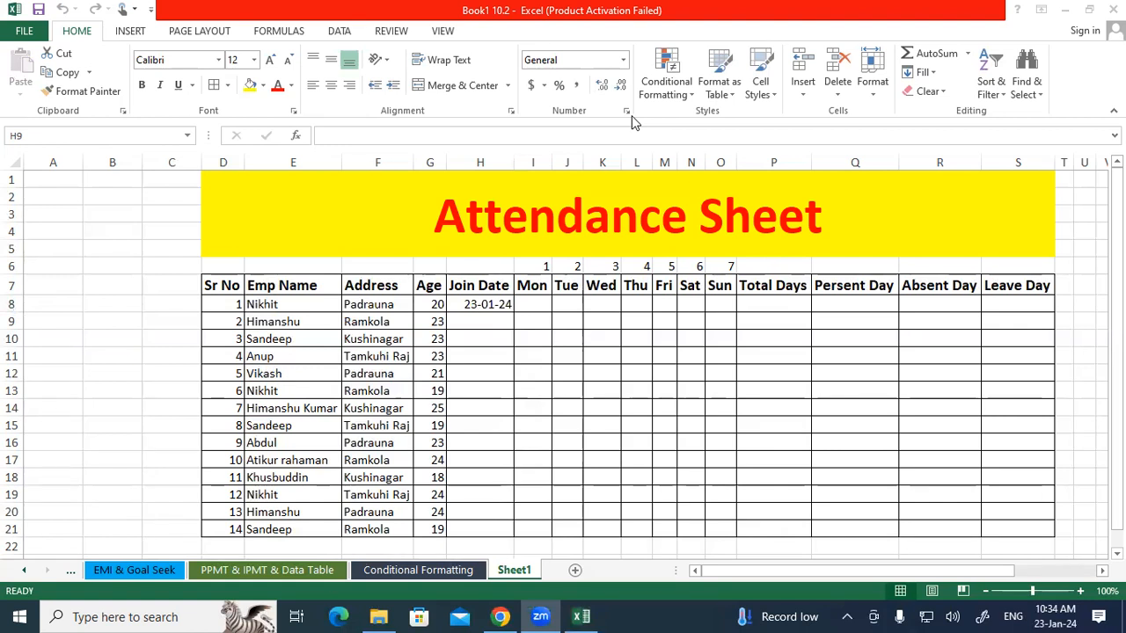
left_click(422, 306)
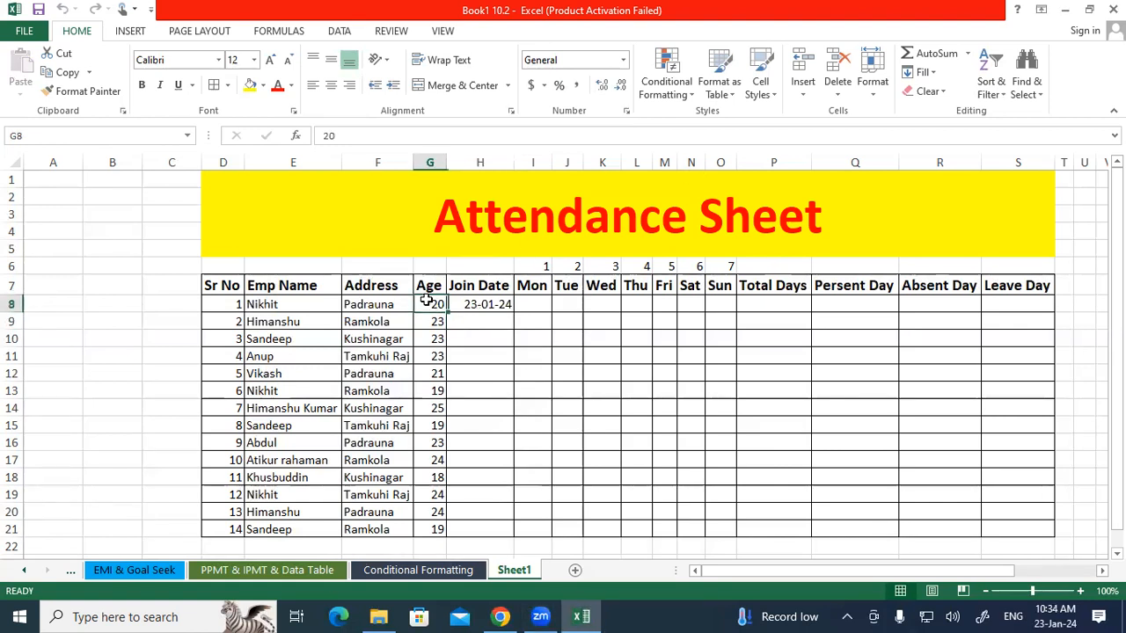
left_click(479, 321)
left_click(496, 304)
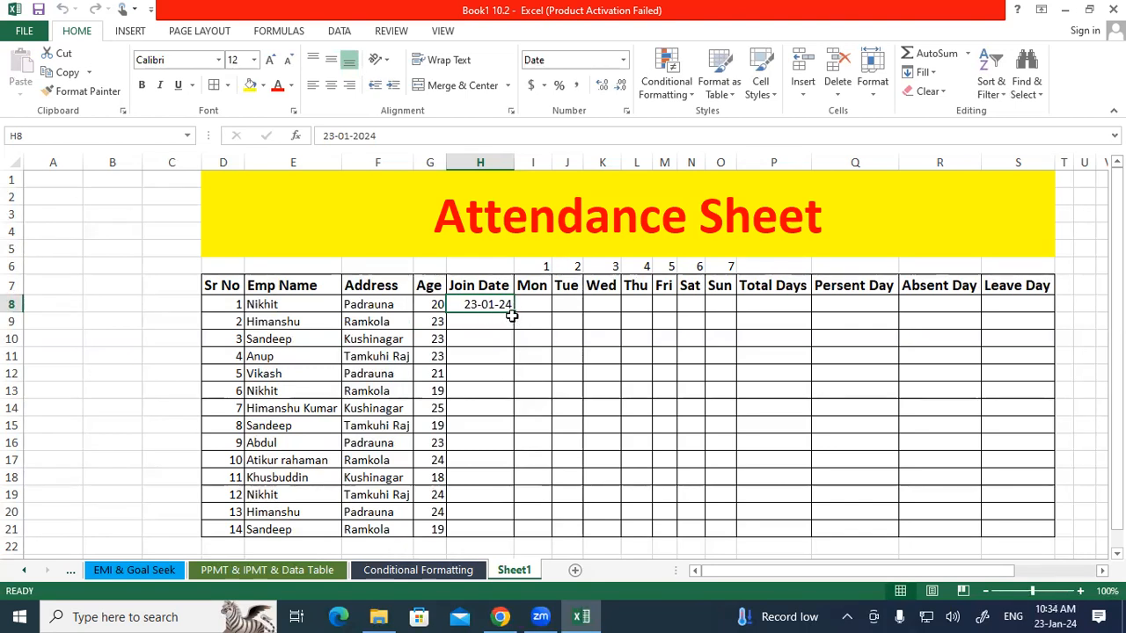
left_click_drag(514, 310, 527, 533)
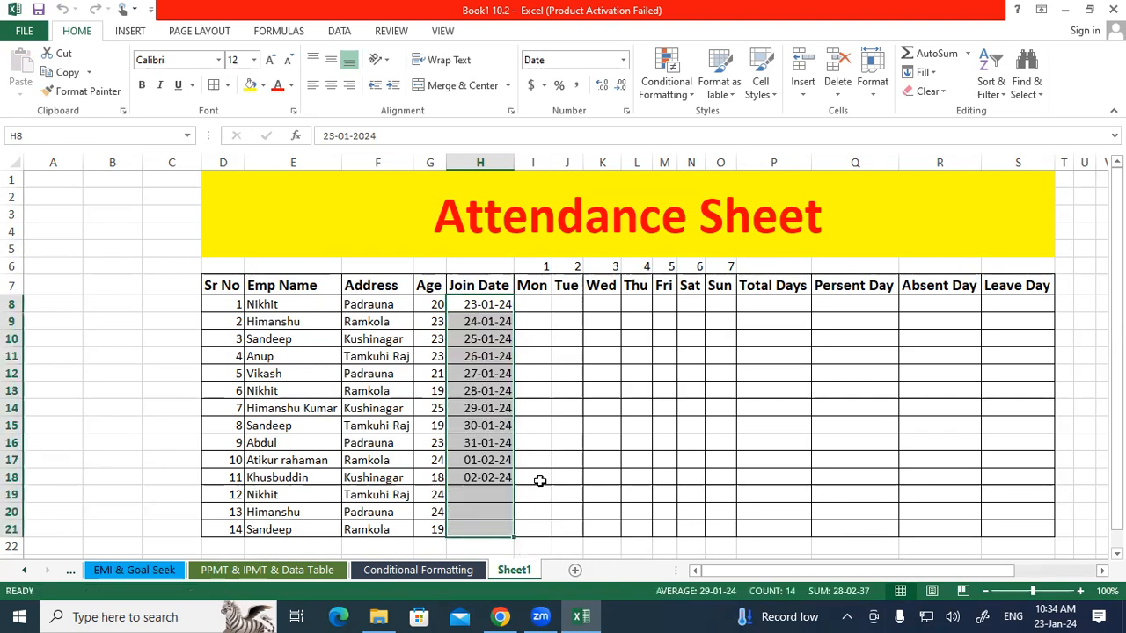
left_click(537, 477)
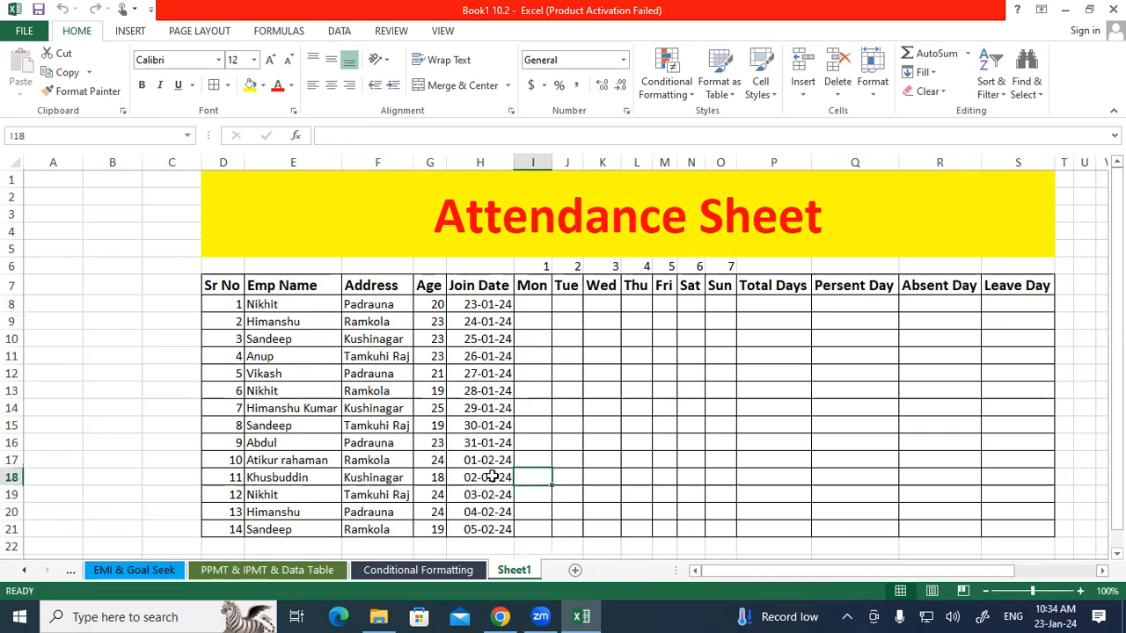
Set the join date in H8 to 01-01-2024 and fill the daily date series down to H21.
left_click(470, 304)
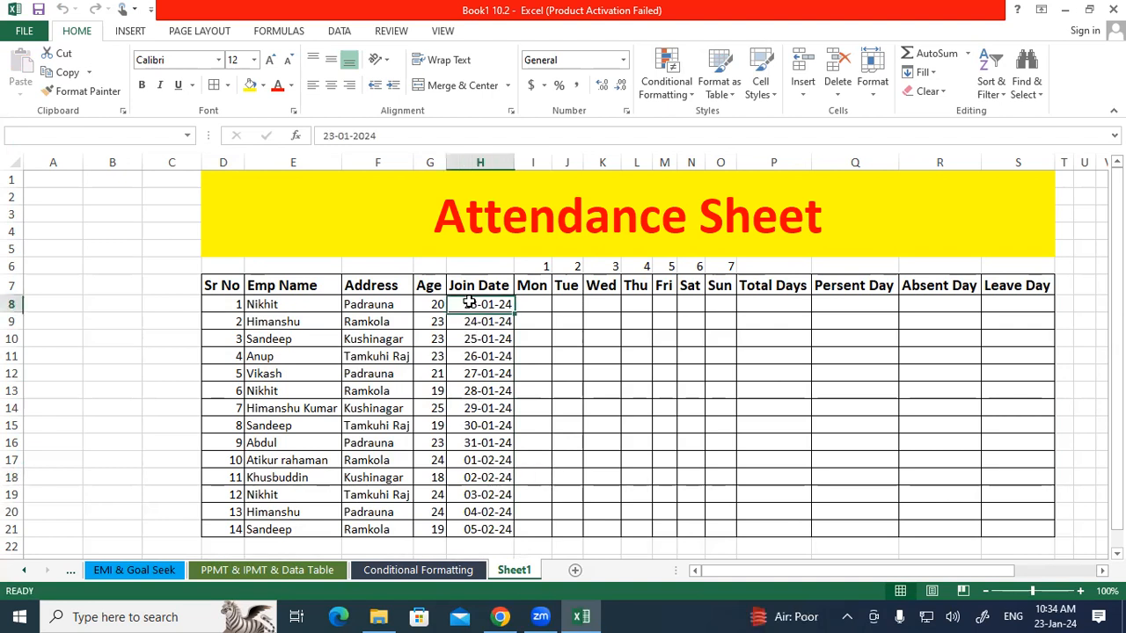
type("01-01")
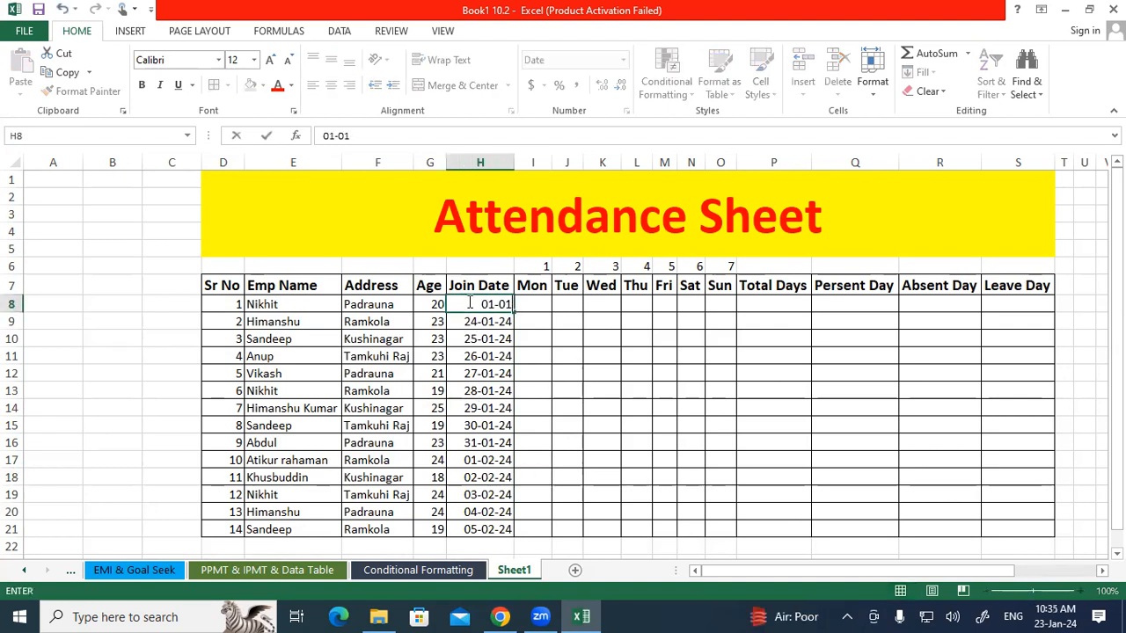
type("-2024")
key("Return")
left_click(493, 304)
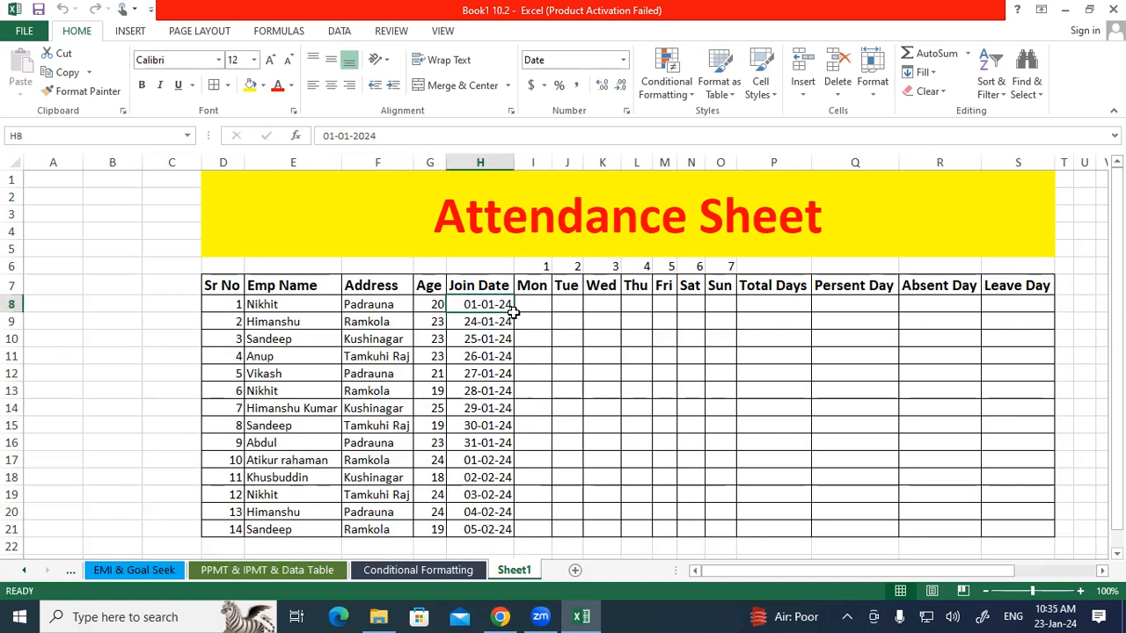
left_click_drag(516, 314, 476, 356)
left_click(543, 340)
left_click_drag(479, 306, 482, 527)
left_click(534, 452)
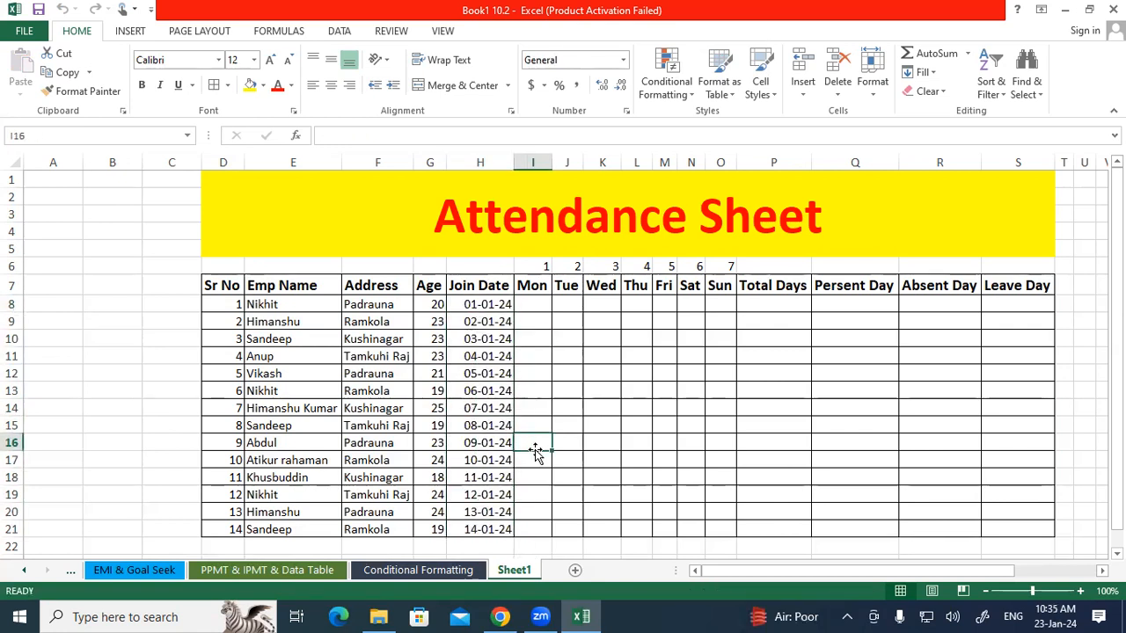
Enter the attendance codes P, A and L in I8, I9 and I10 under Mon.
left_click_drag(535, 305, 716, 522)
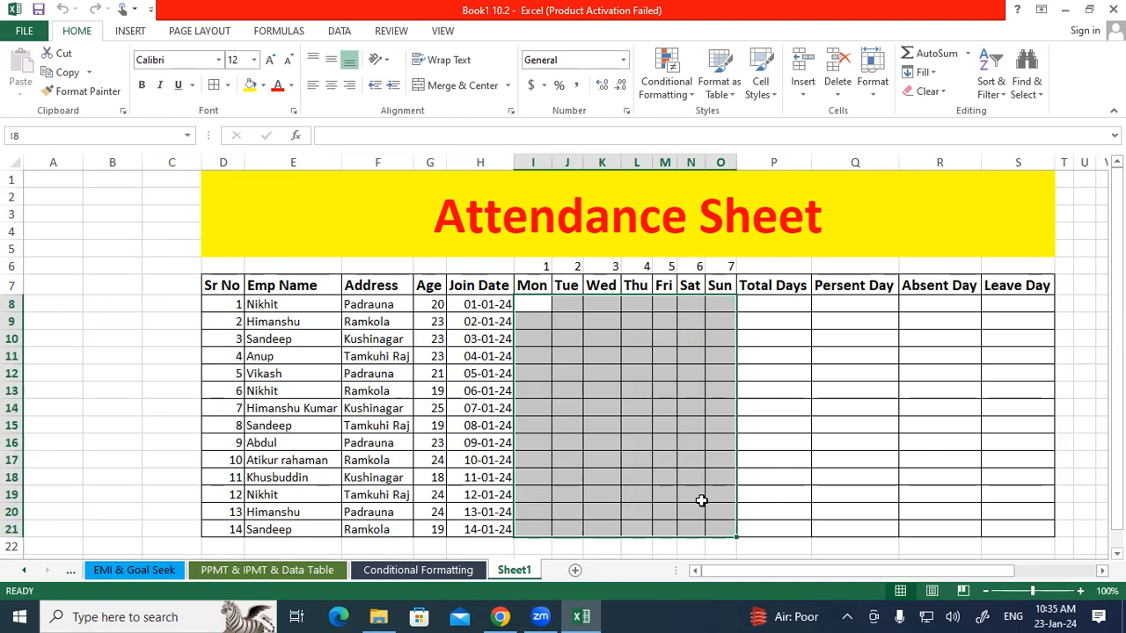
left_click(530, 304)
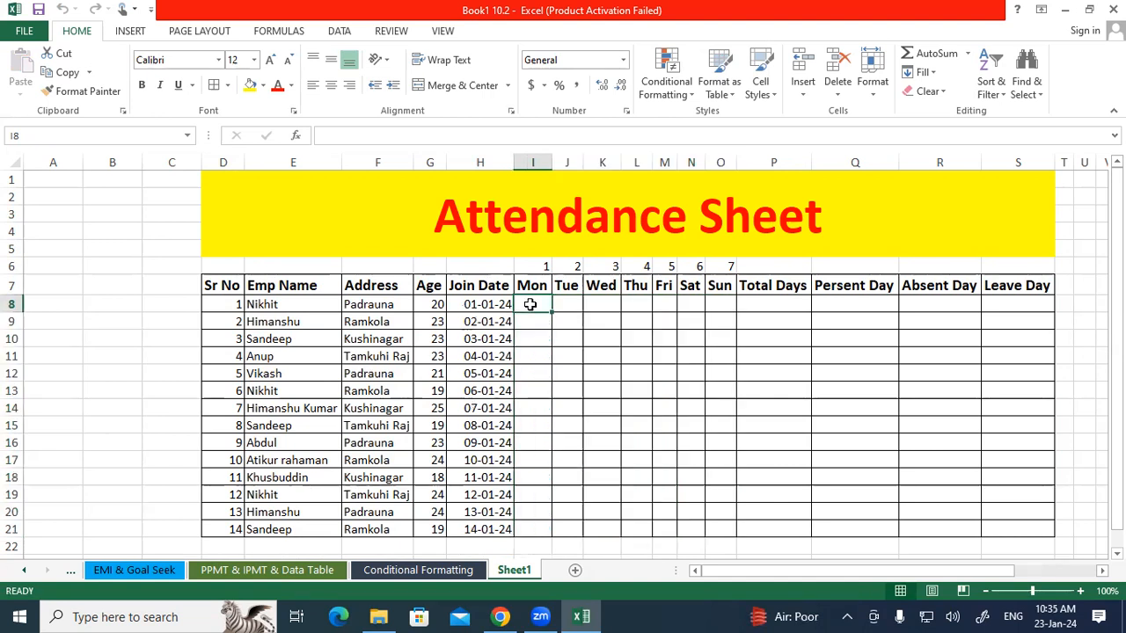
type("P")
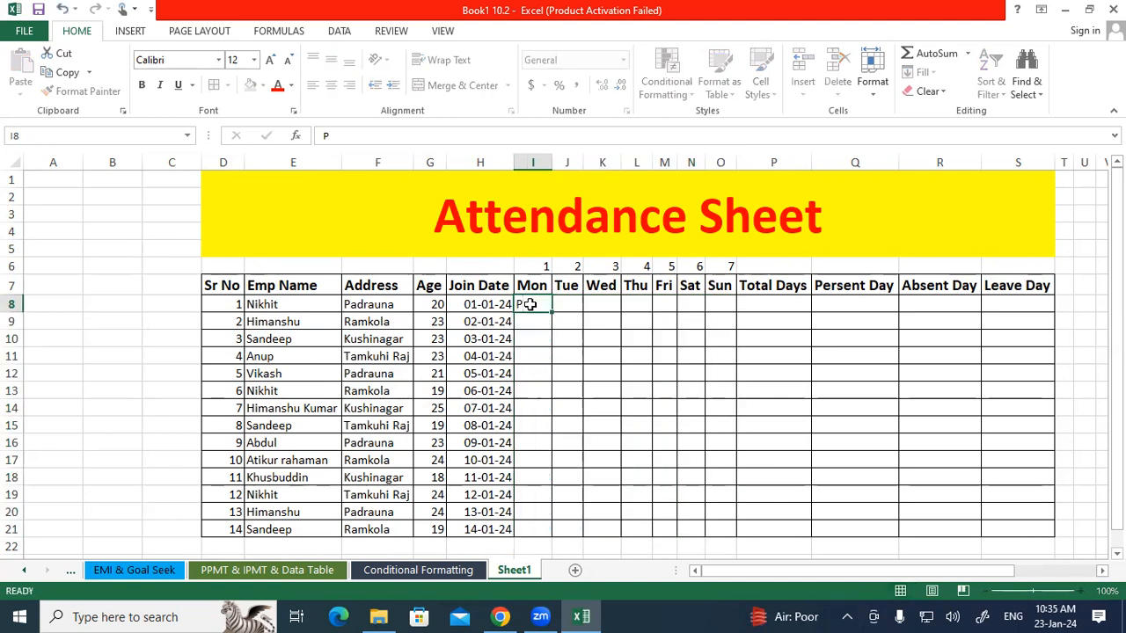
key("Return")
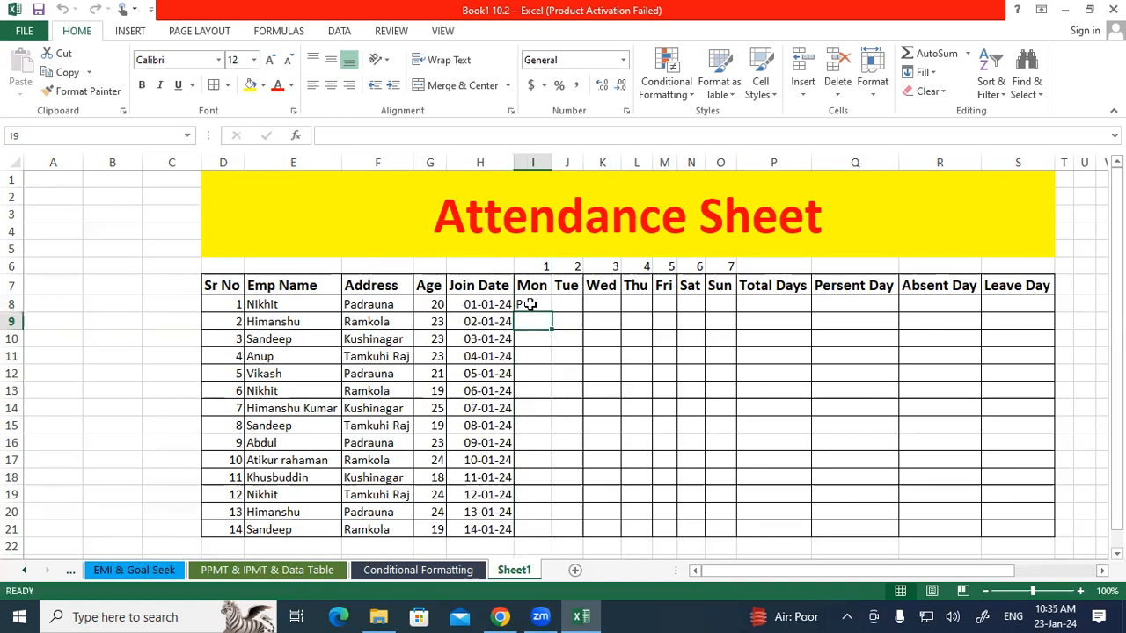
type("A")
key("Return")
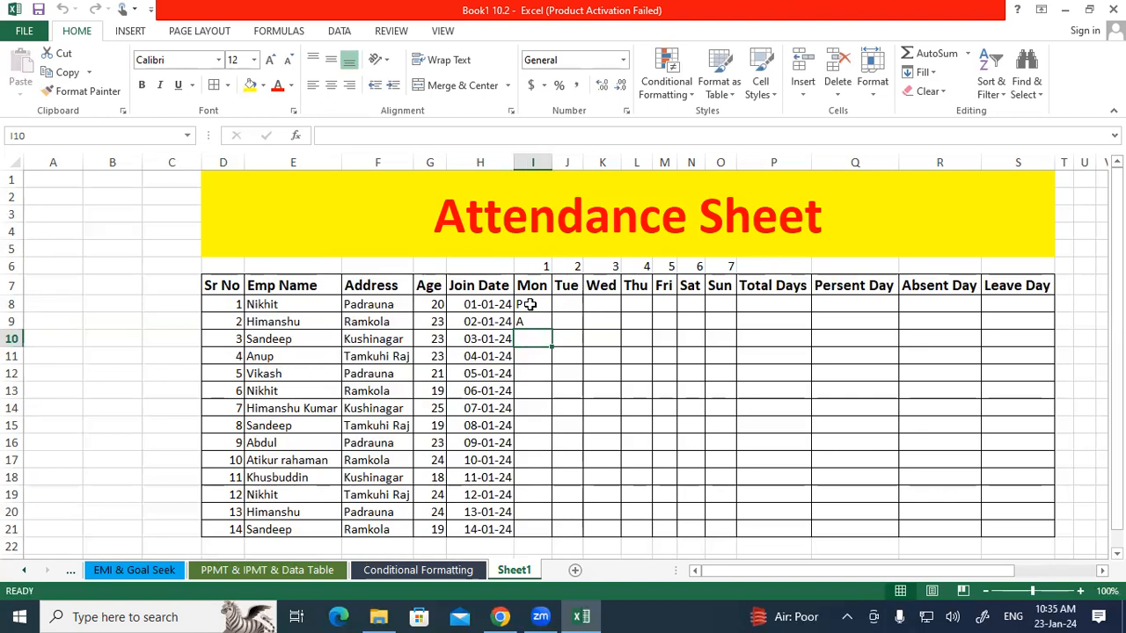
type("L")
key("Return")
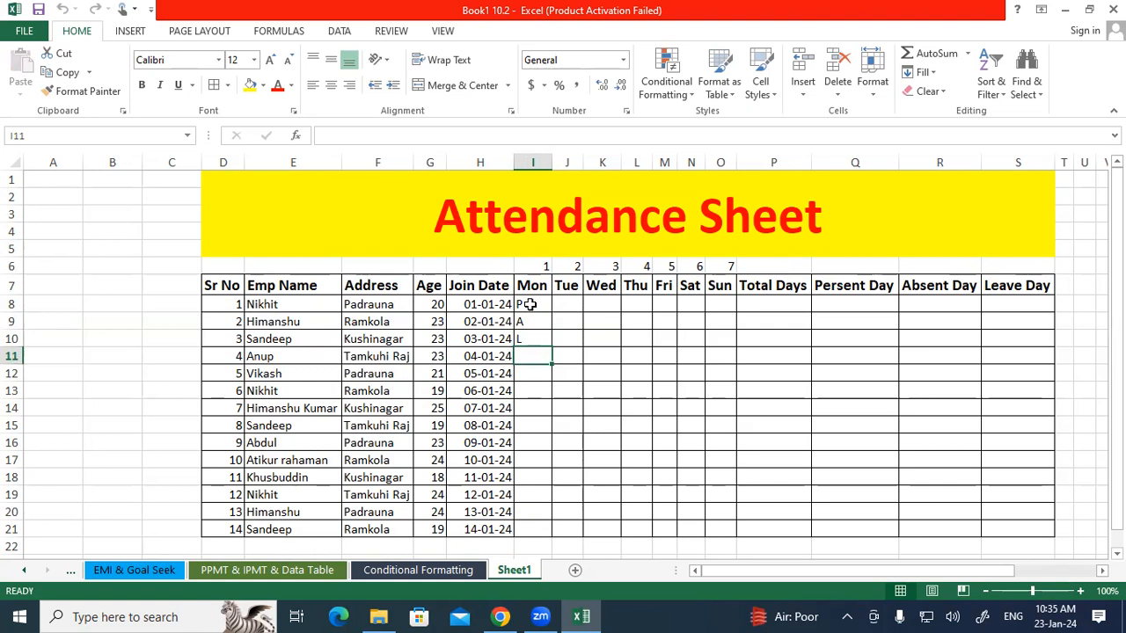
Add a Text That Contains rule on I8:O21 formatting cells with P in bold white text on a green fill.
left_click_drag(531, 304, 715, 527)
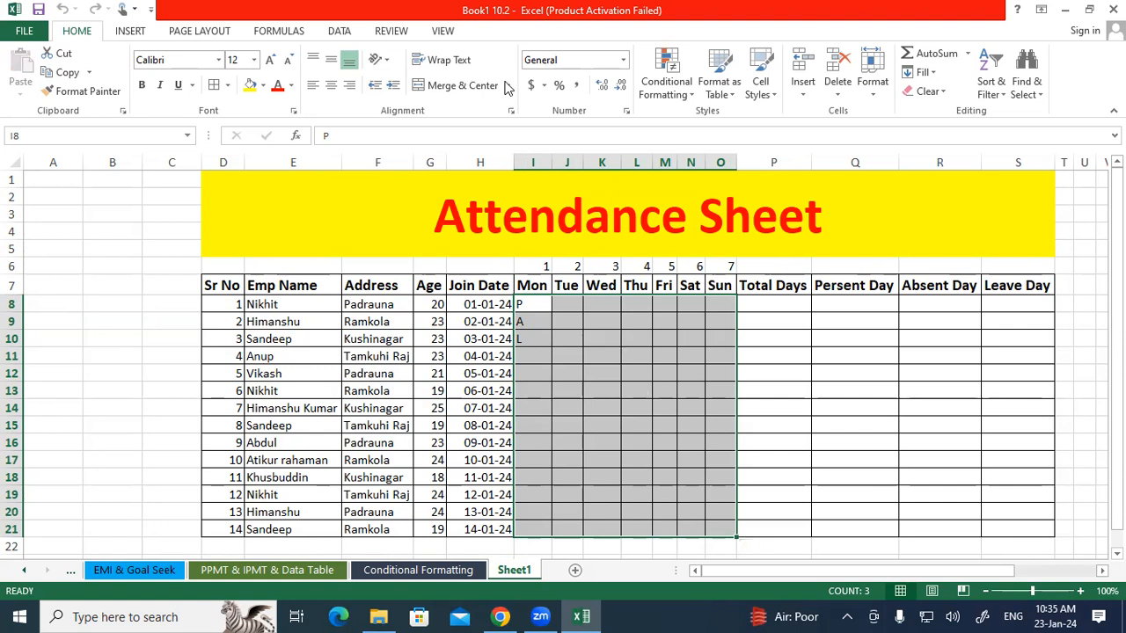
left_click(665, 70)
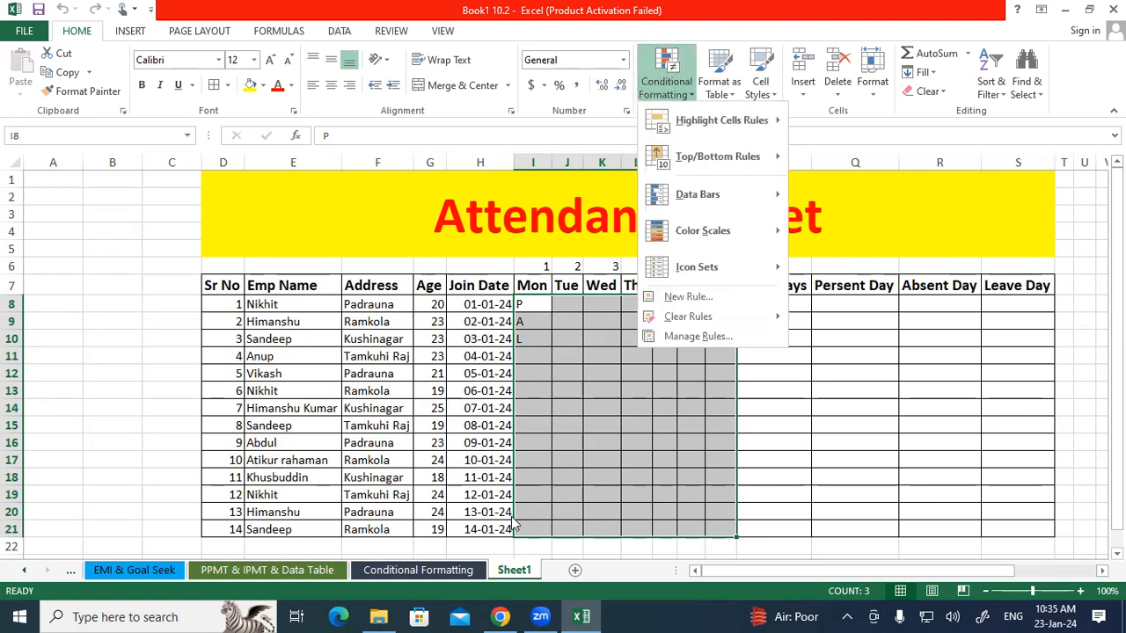
left_click(788, 356)
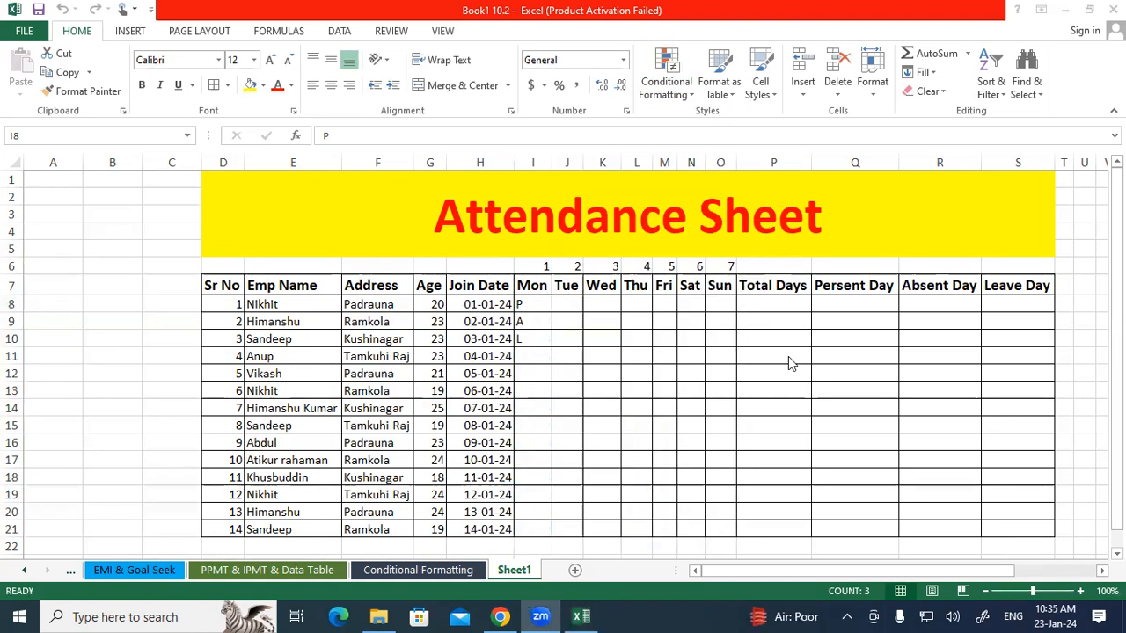
left_click(582, 617)
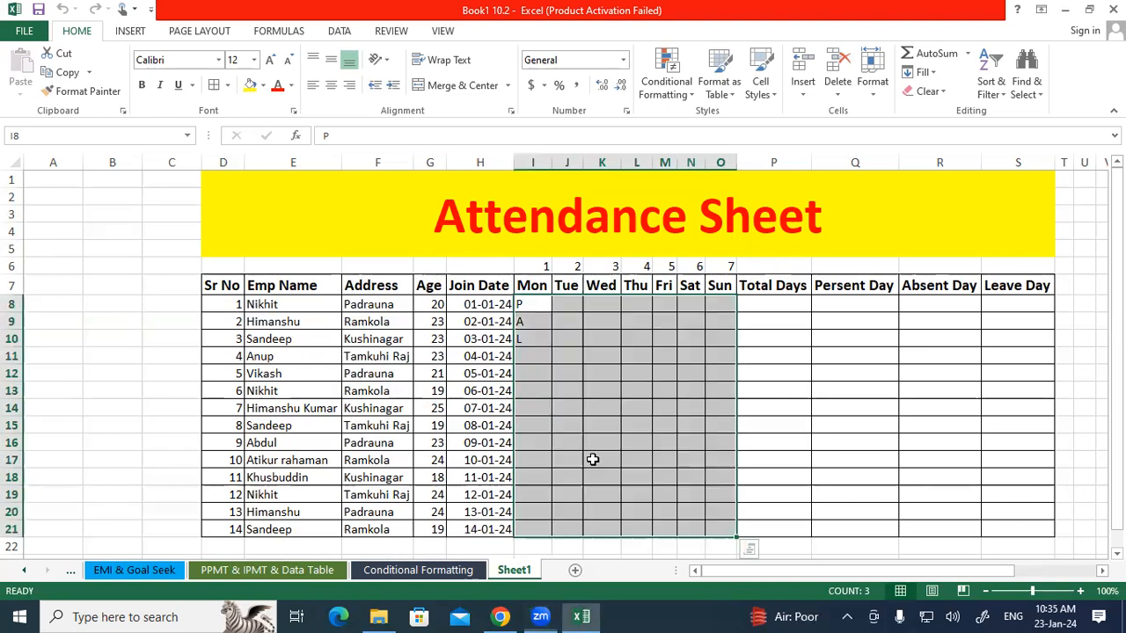
left_click(656, 74)
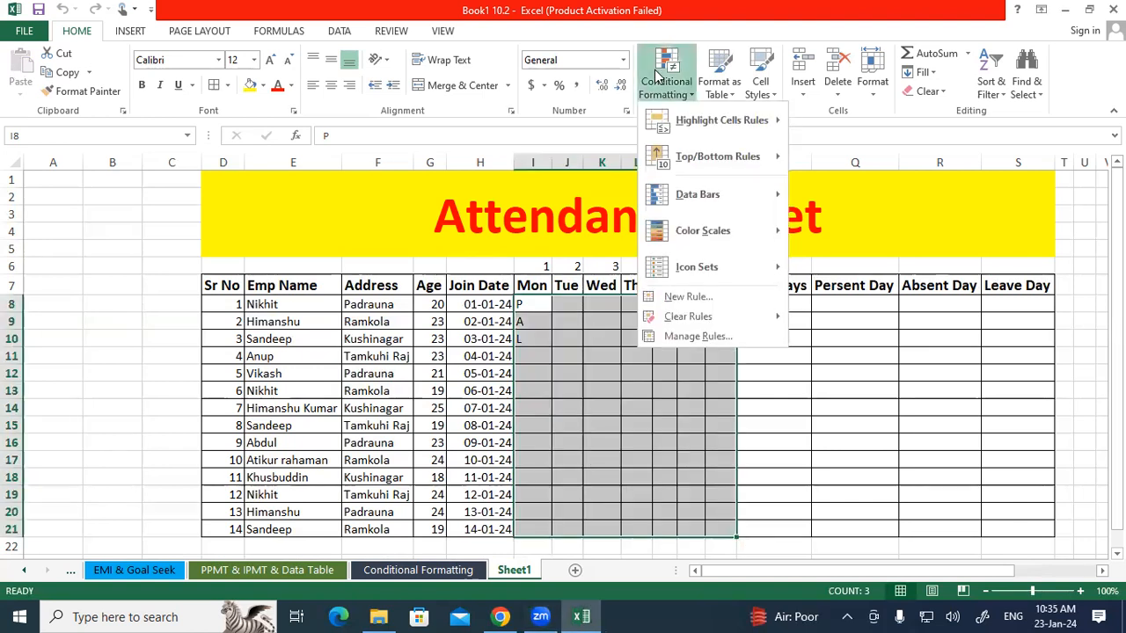
mouse_move(711, 128)
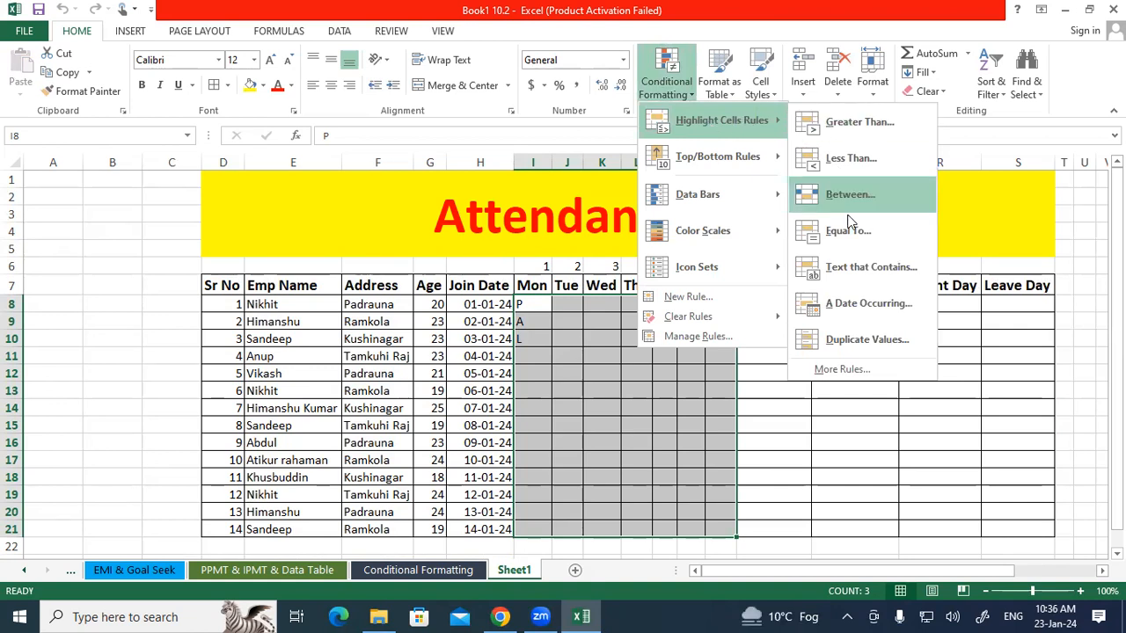
left_click(857, 267)
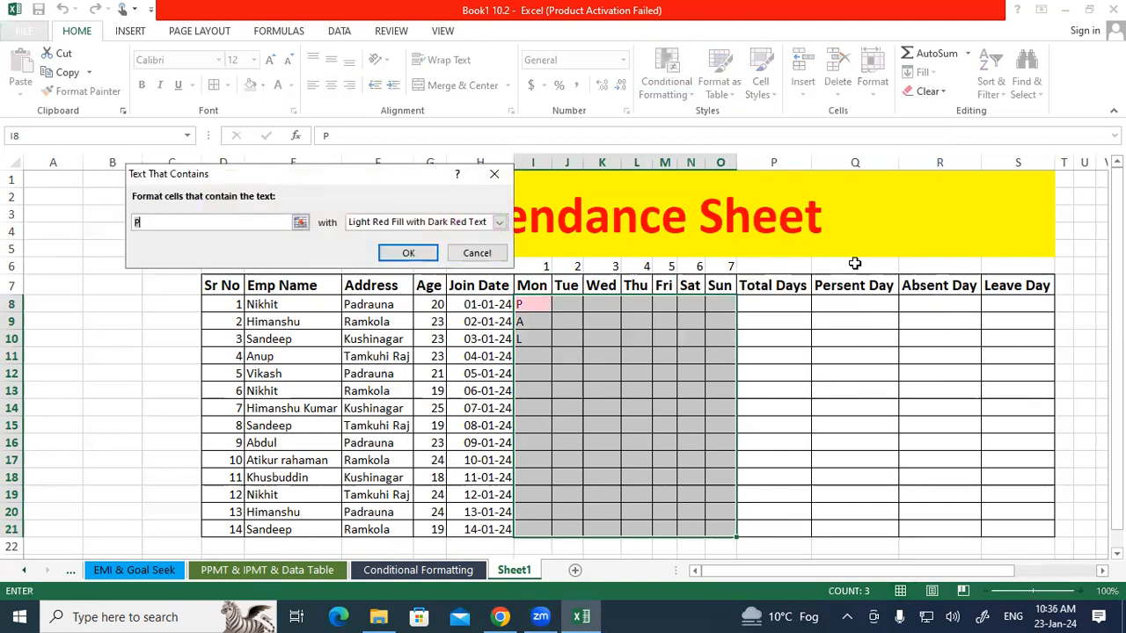
left_click(499, 224)
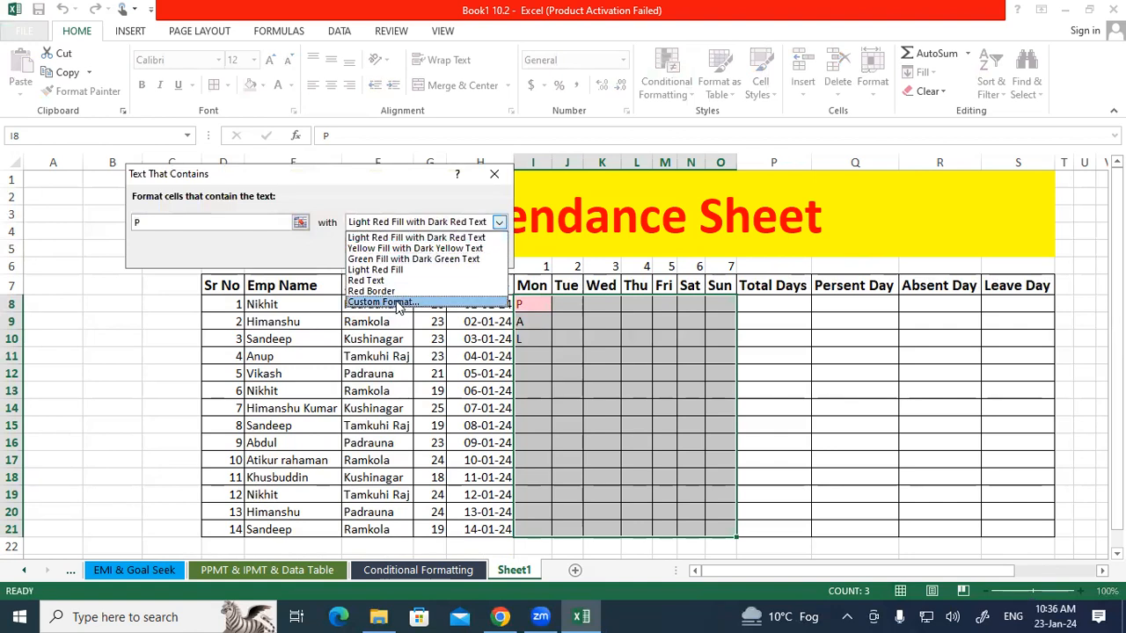
left_click(383, 302)
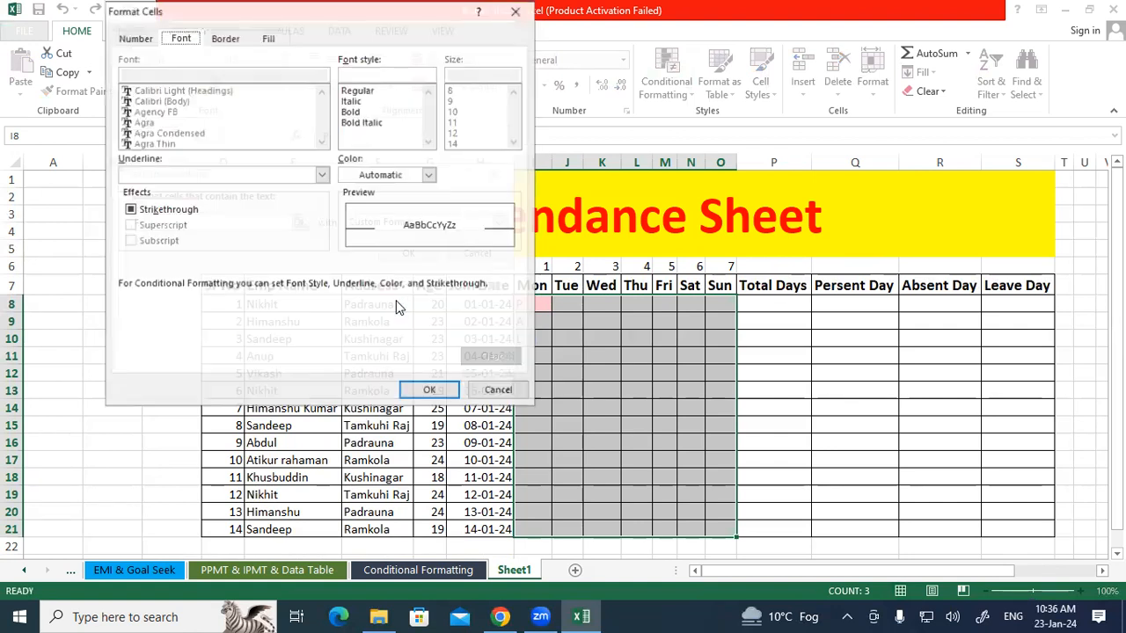
left_click(356, 112)
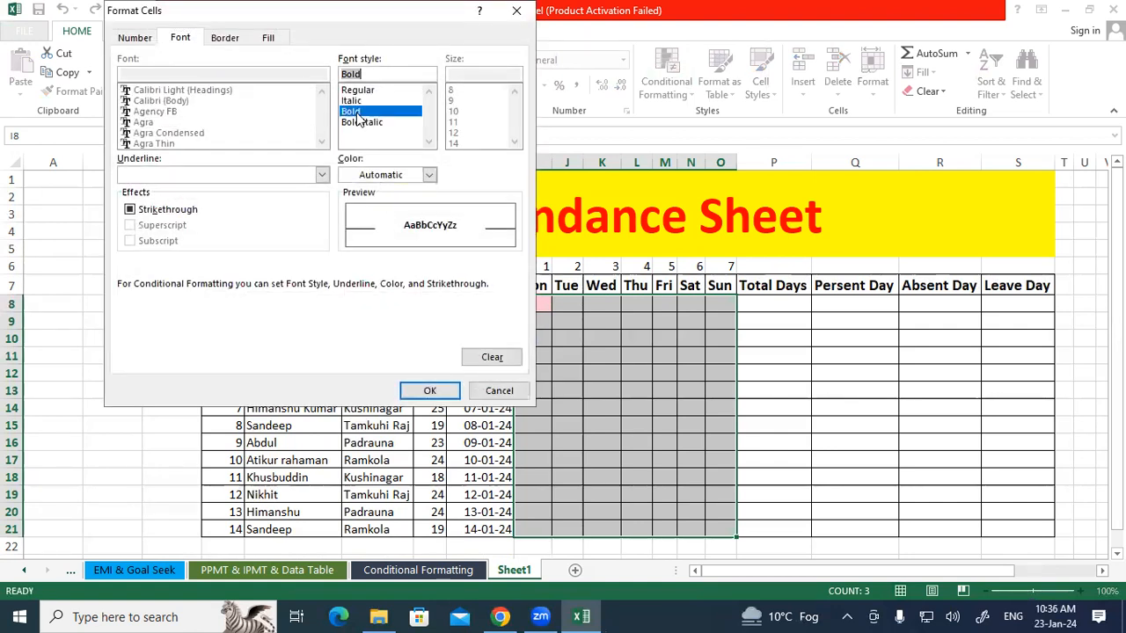
left_click(429, 174)
left_click(352, 231)
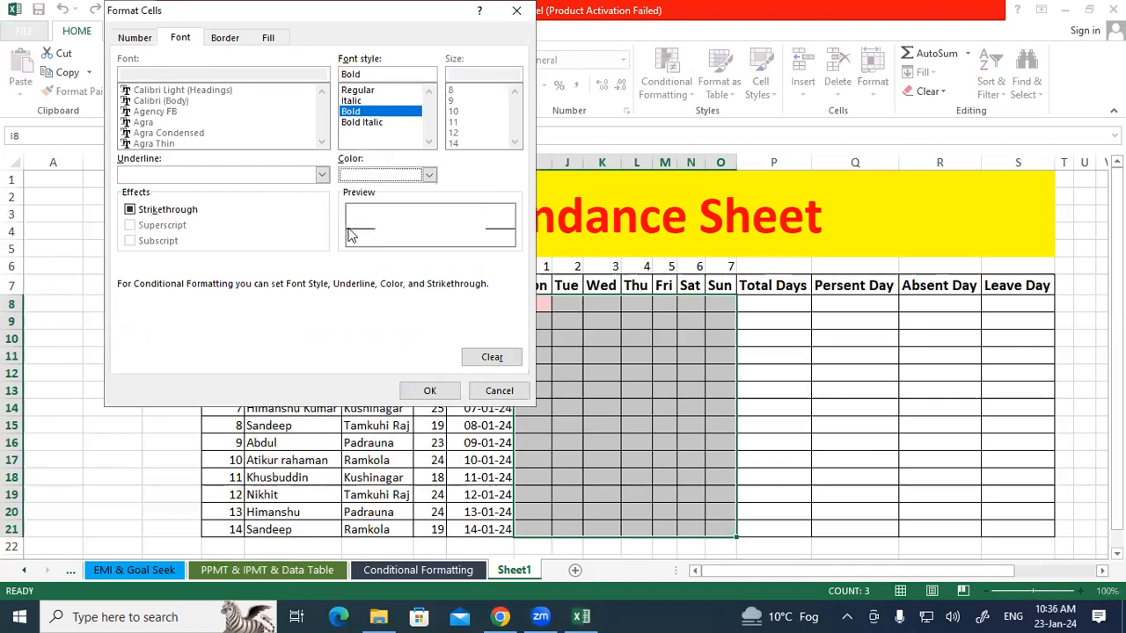
left_click(274, 38)
left_click(209, 202)
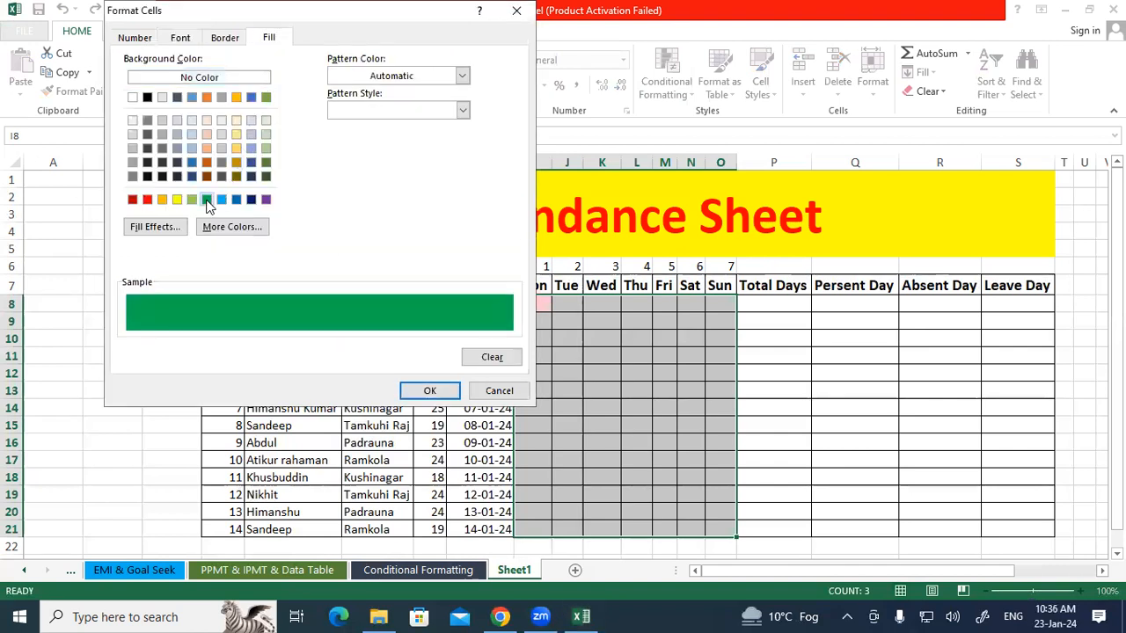
left_click(420, 391)
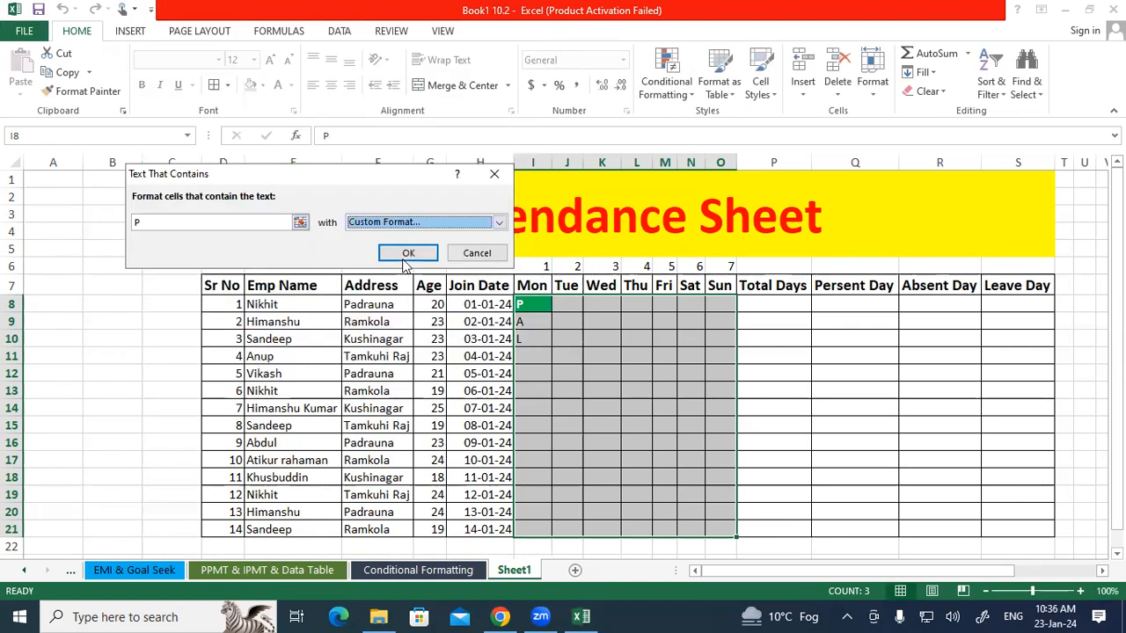
left_click(407, 254)
Add a Text That Contains rule on I8:O21 formatting cells with A in bold white text on a red fill.
left_click(568, 388)
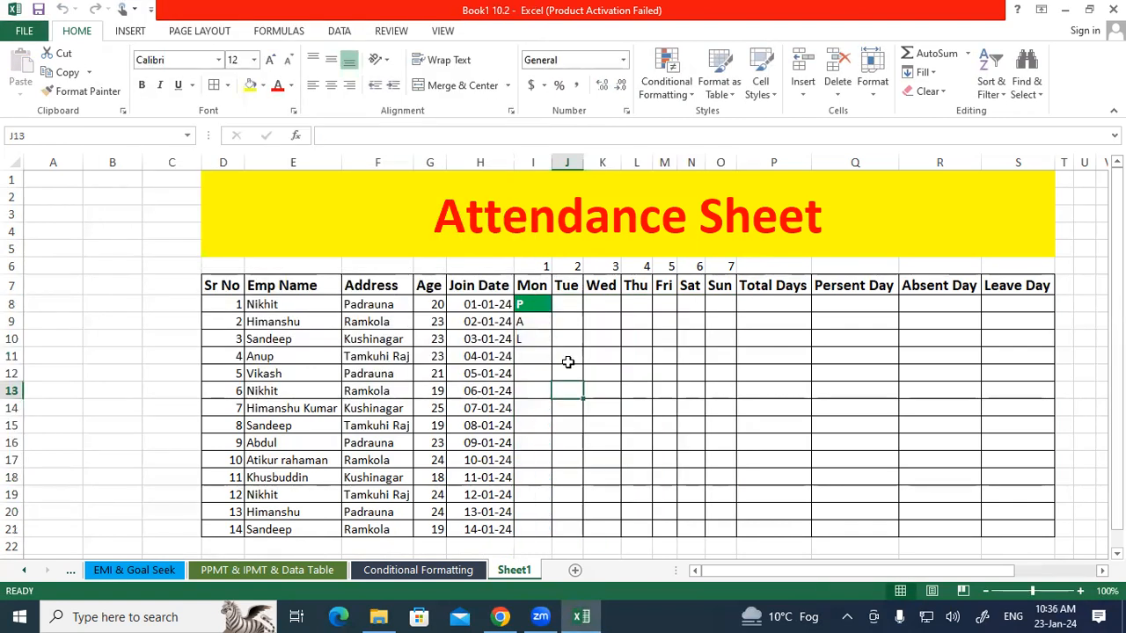
scroll(558, 339, "down", 1)
left_click(537, 252)
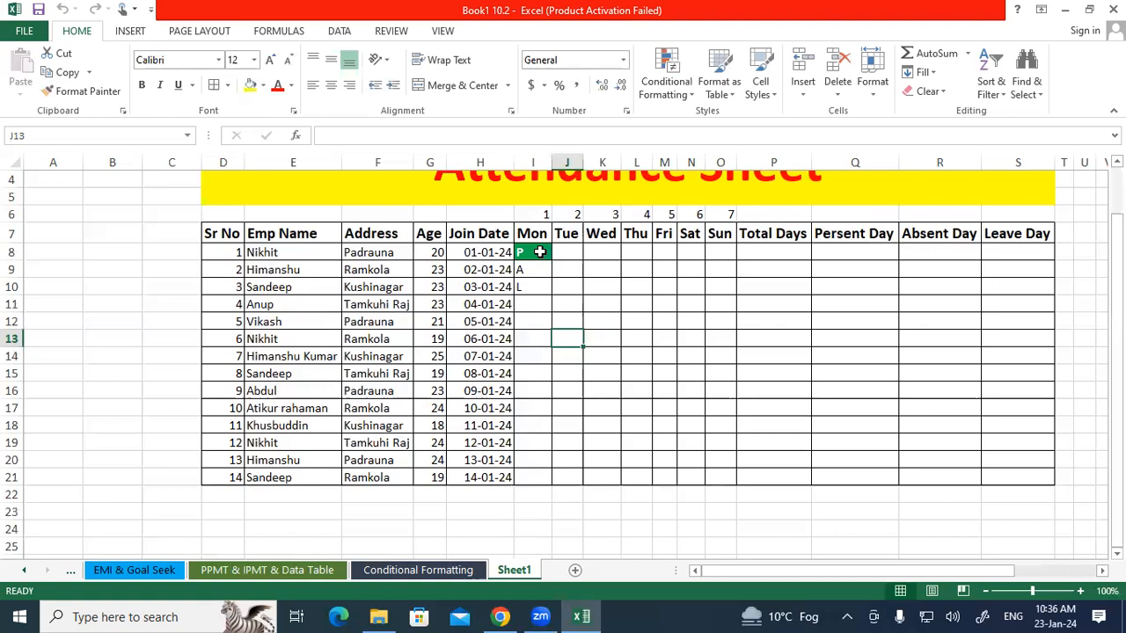
left_click_drag(566, 292, 715, 462)
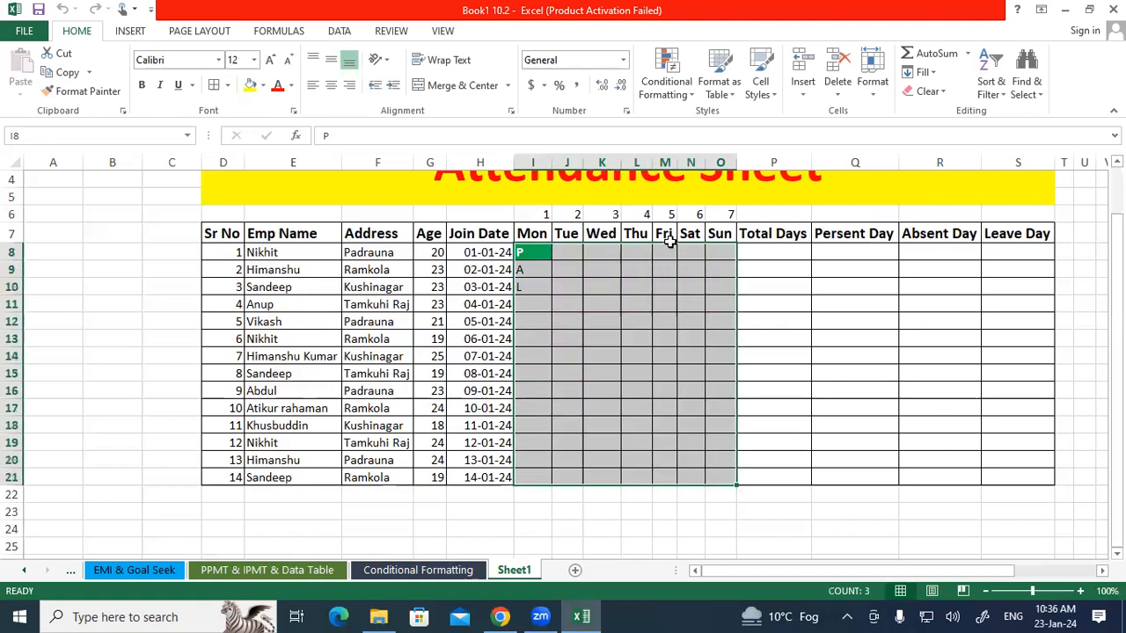
left_click(664, 73)
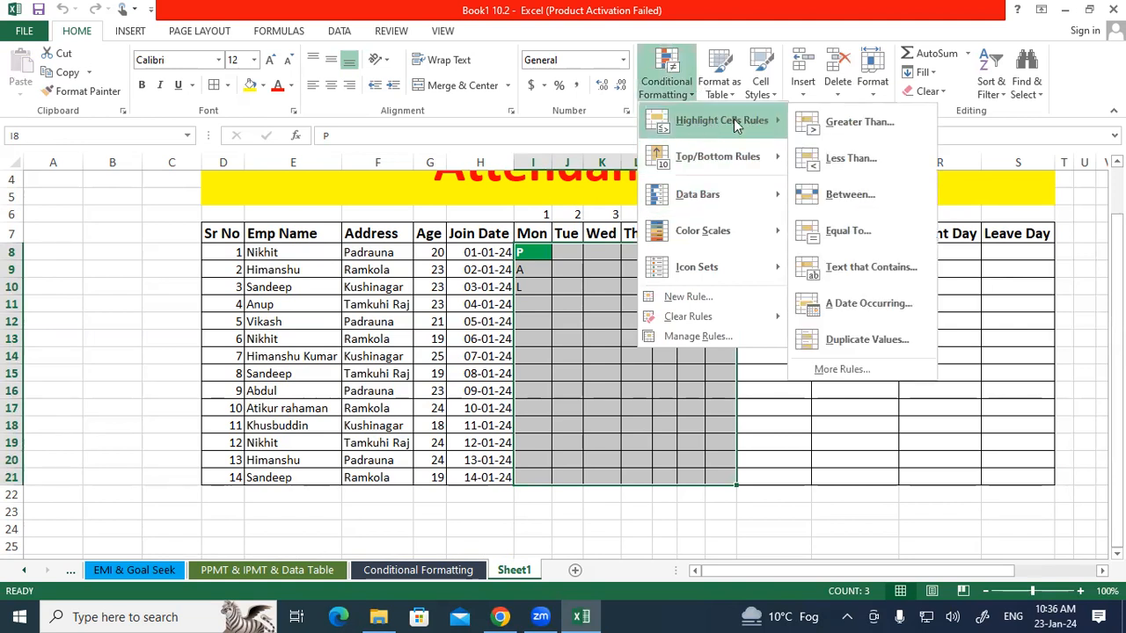
left_click(857, 272)
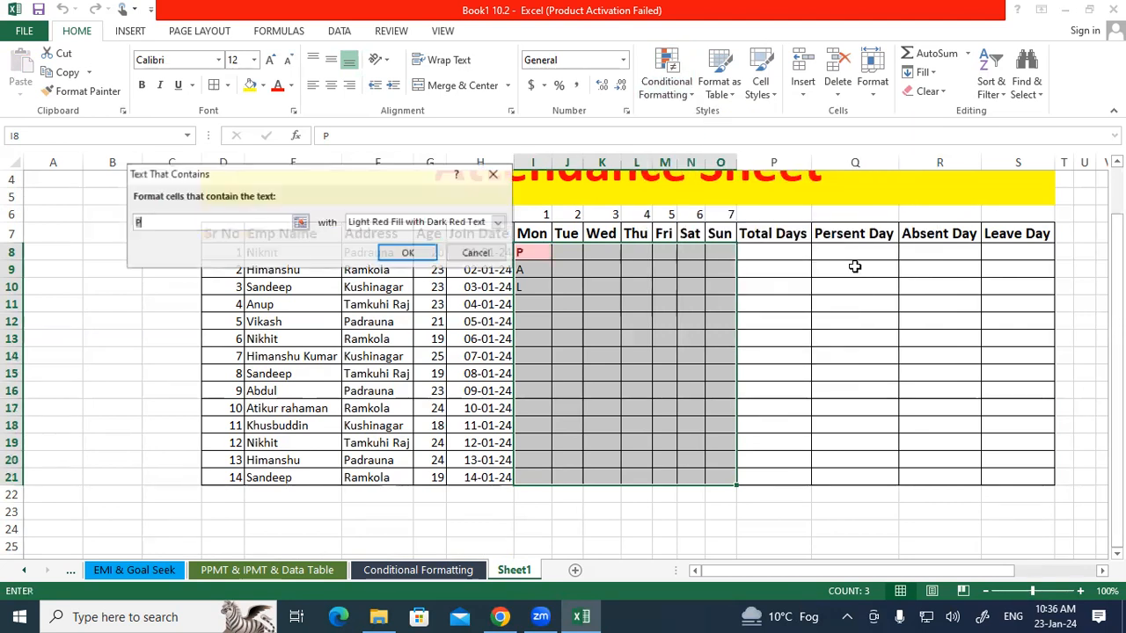
key("BackSpace")
type("A")
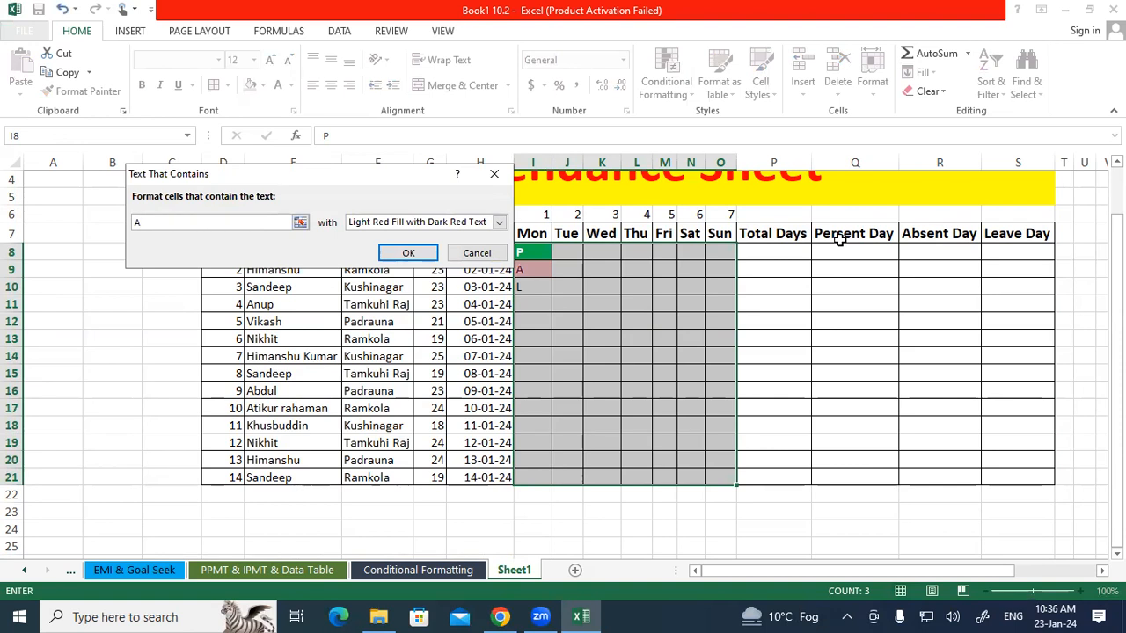
left_click(499, 222)
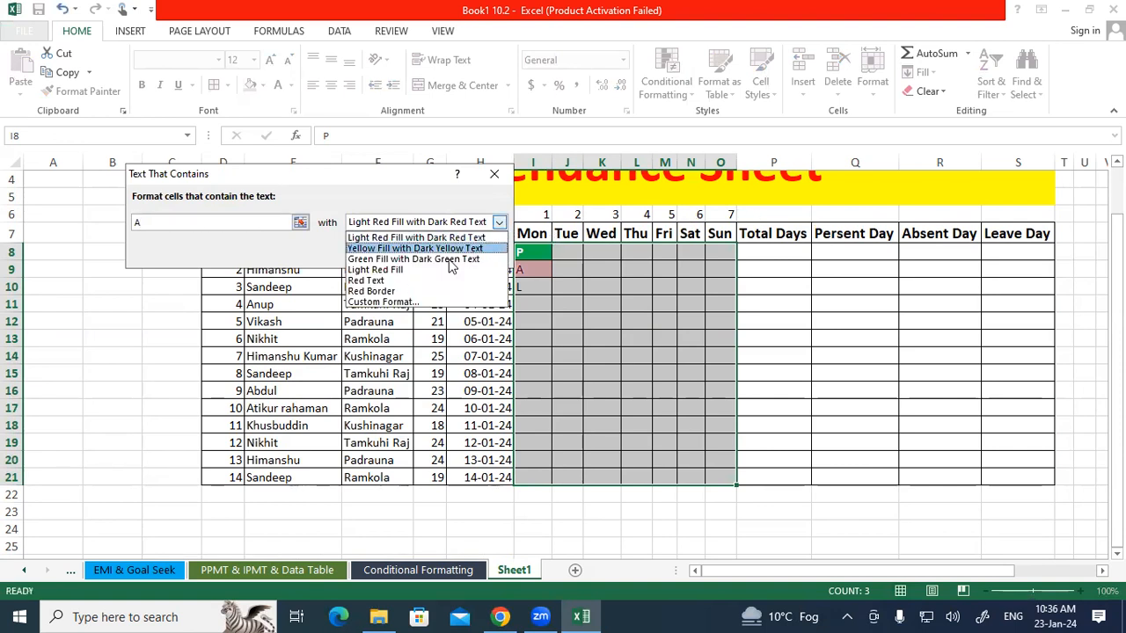
left_click(402, 303)
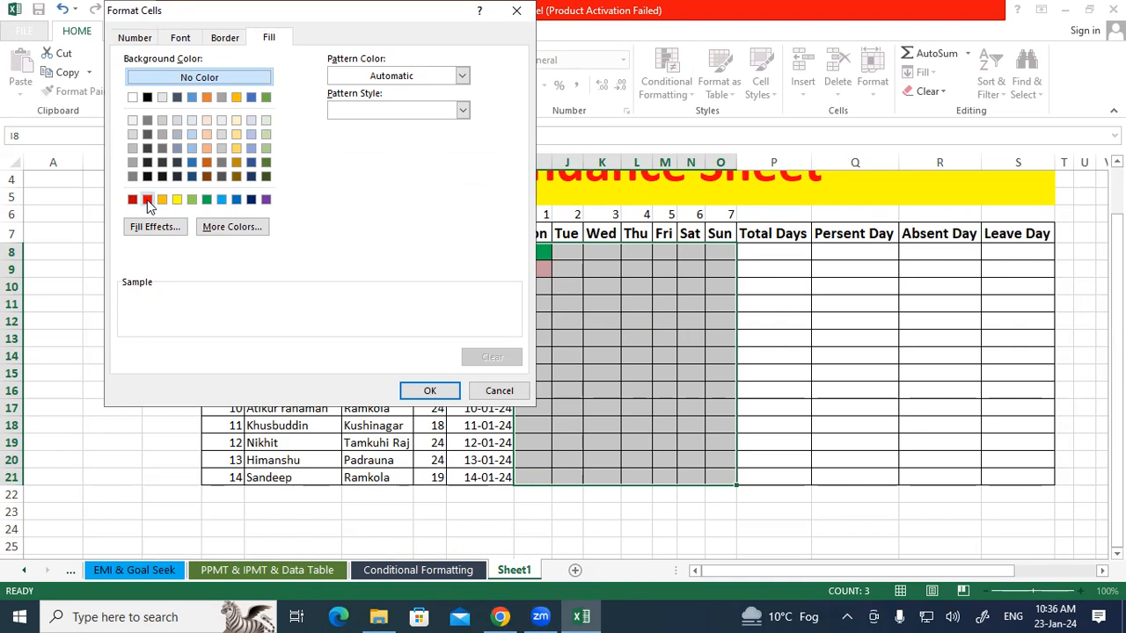
left_click(148, 200)
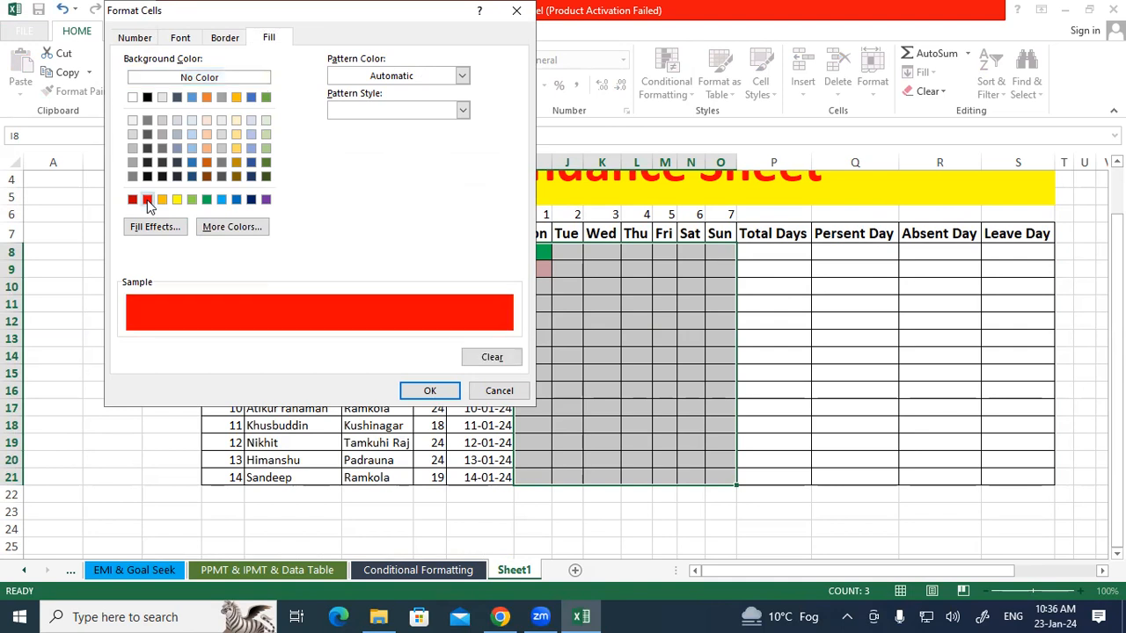
left_click(179, 40)
left_click(262, 38)
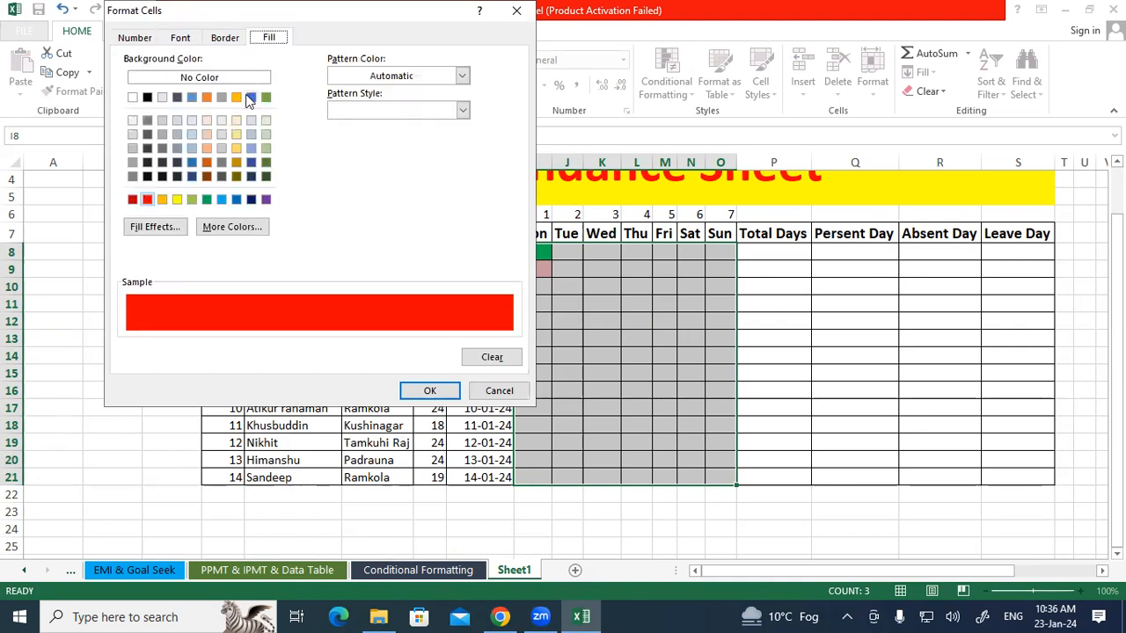
left_click(195, 40)
left_click(350, 112)
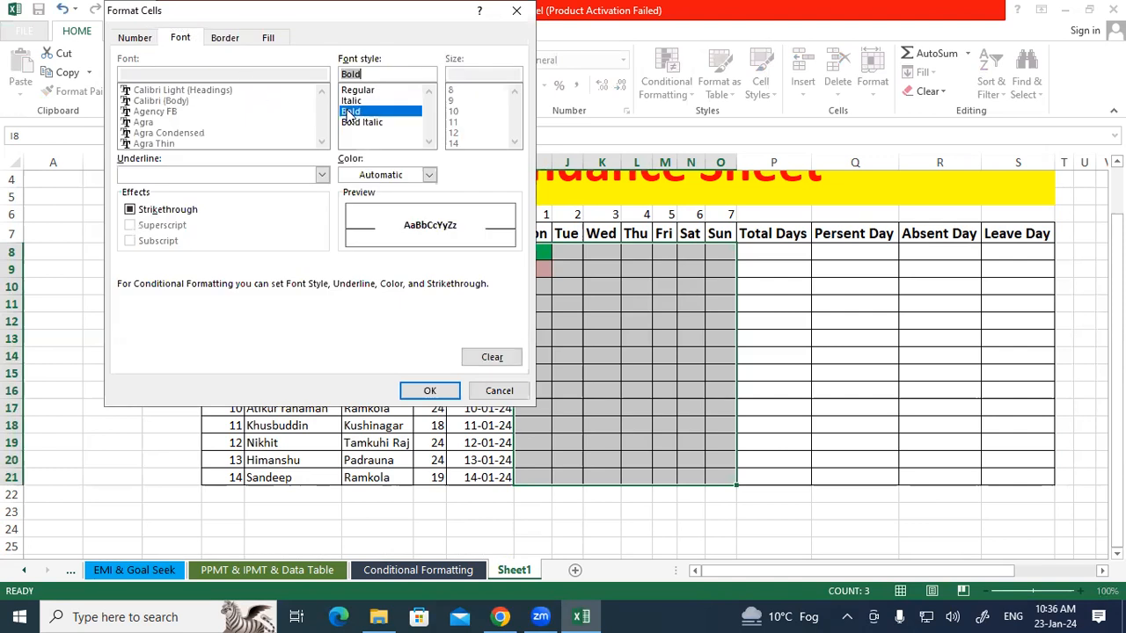
left_click(428, 175)
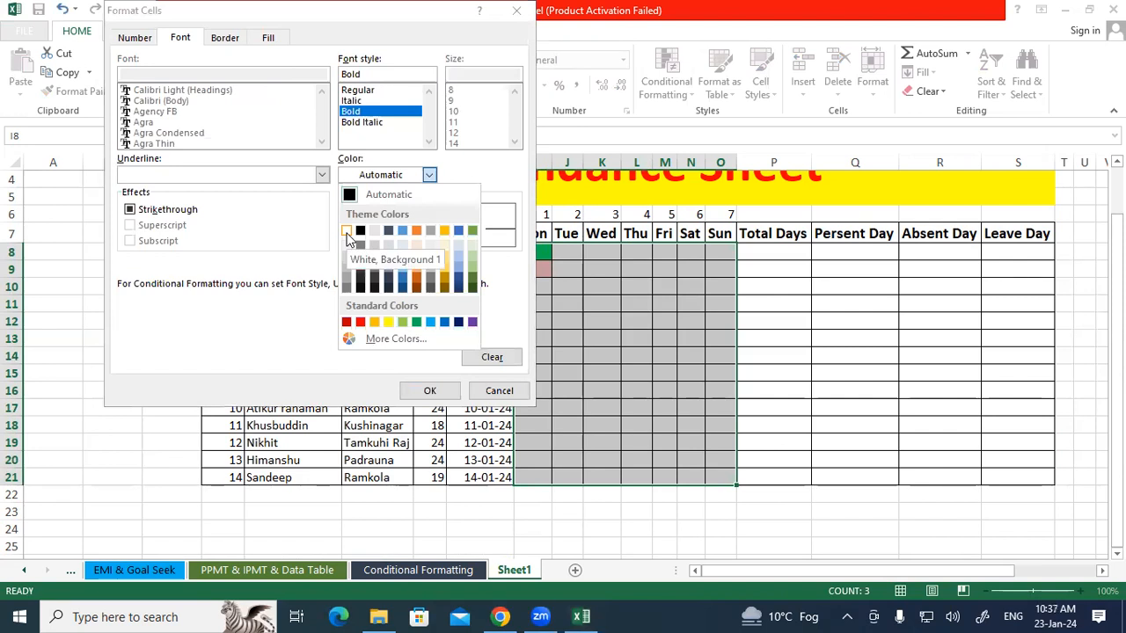
left_click(346, 232)
left_click(423, 390)
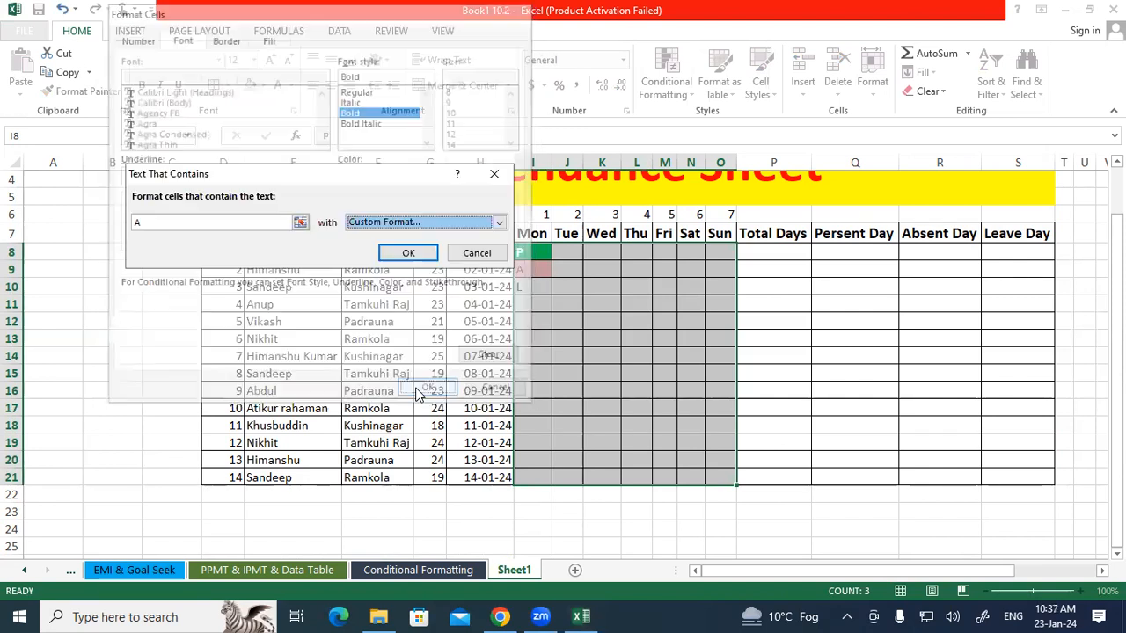
left_click(400, 251)
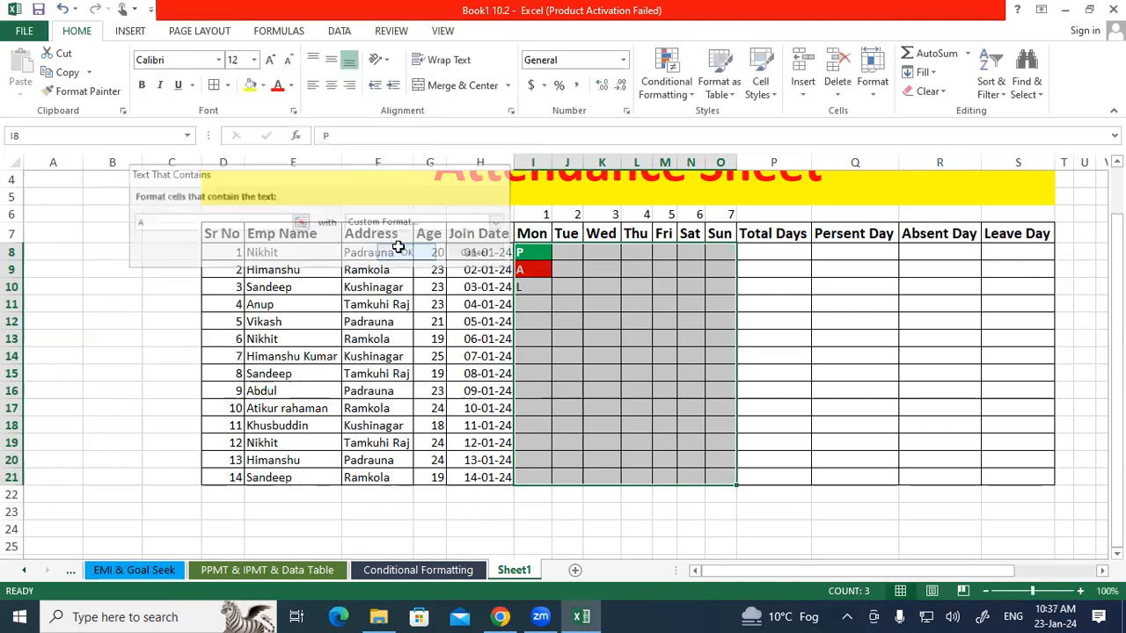
Add a Text That Contains rule on I8:O21 formatting cells with L in bold white text on a yellow fill.
left_click(539, 340)
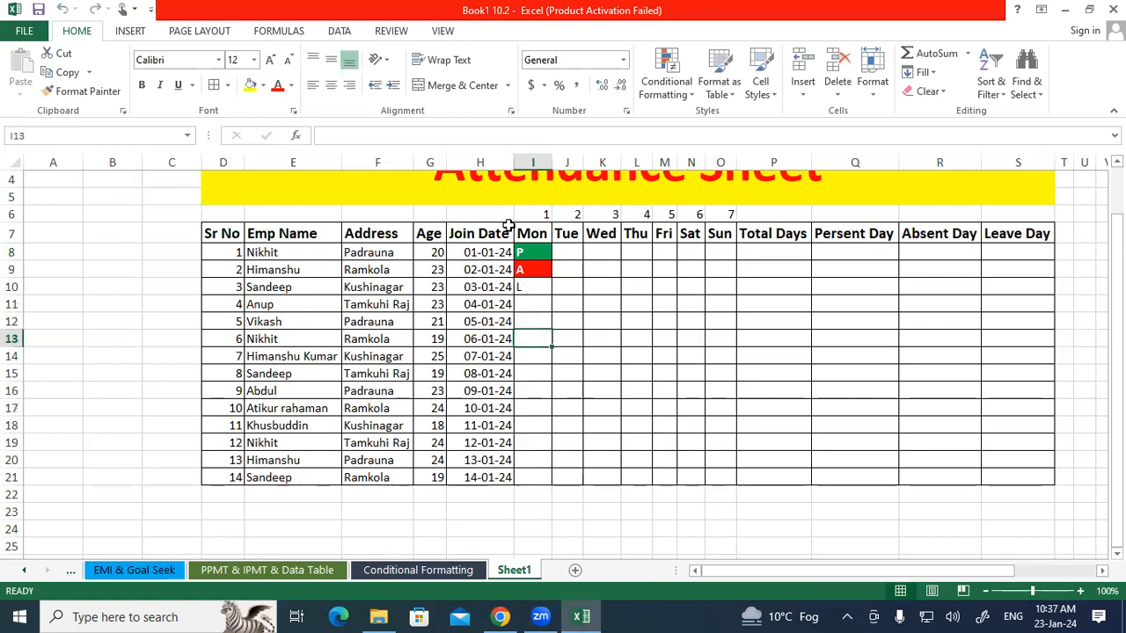
left_click_drag(537, 250, 726, 443)
left_click_drag(533, 254, 723, 479)
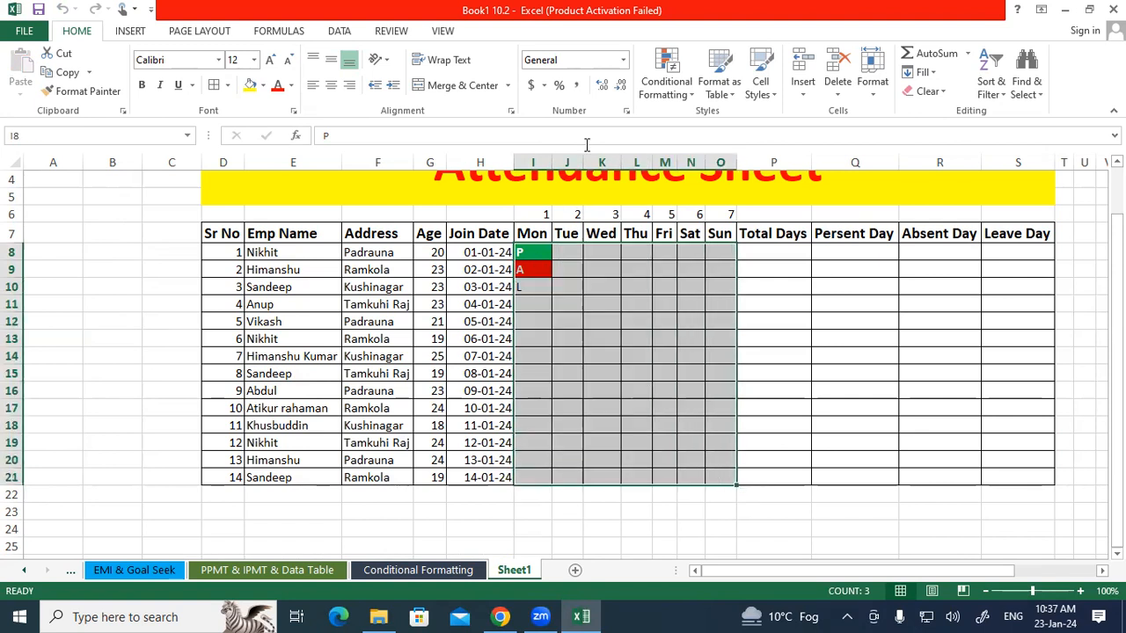
left_click(667, 88)
mouse_move(722, 120)
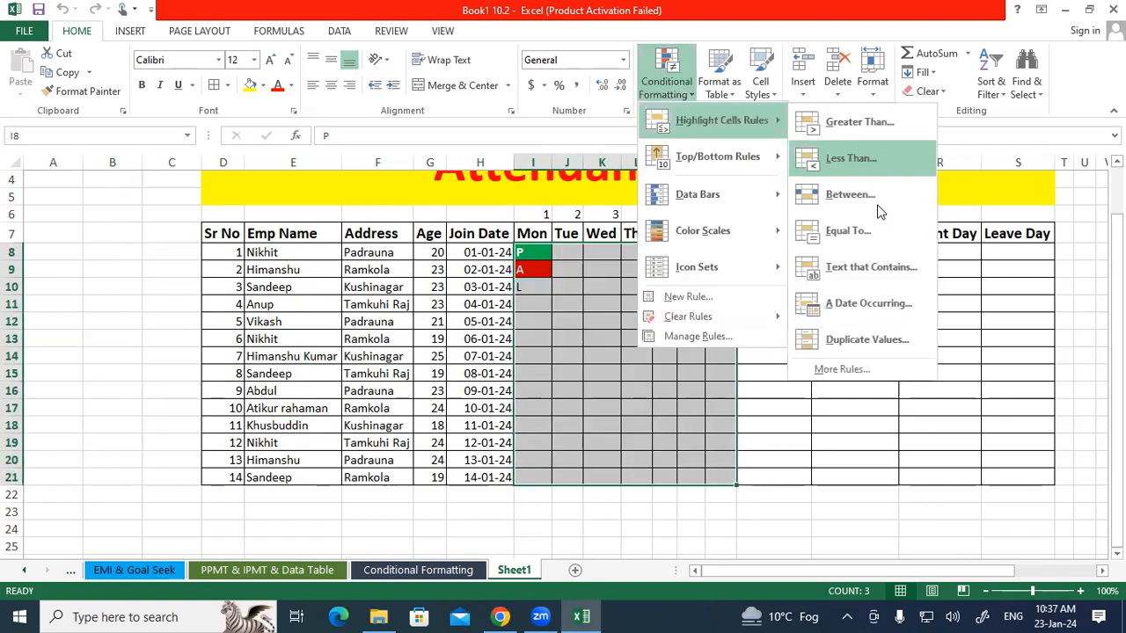
left_click(867, 268)
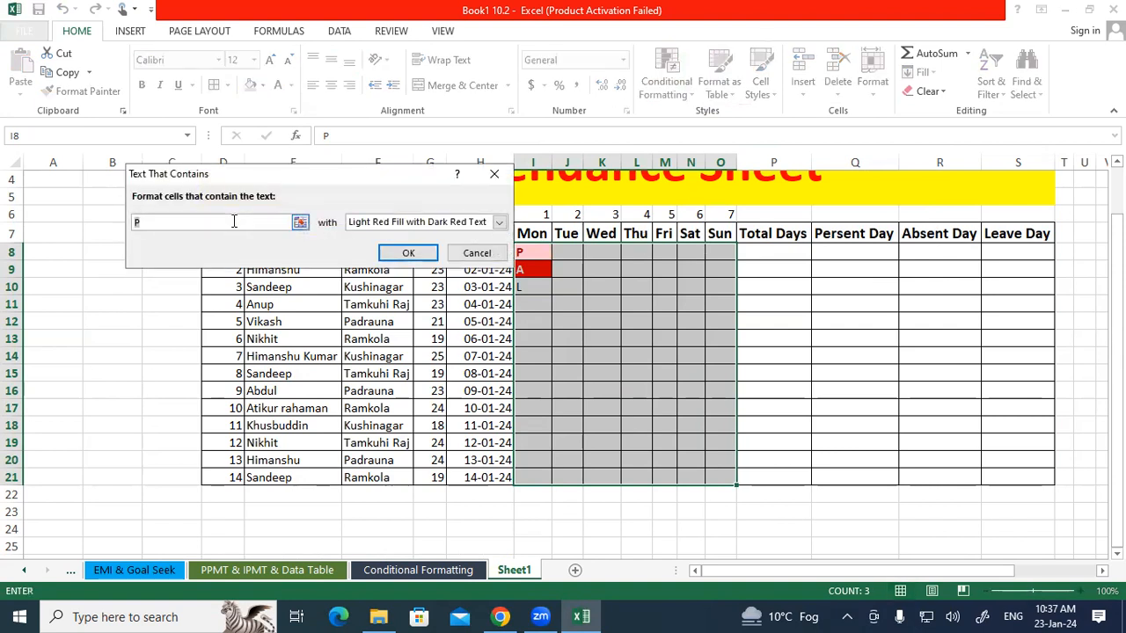
key("BackSpace")
type("L")
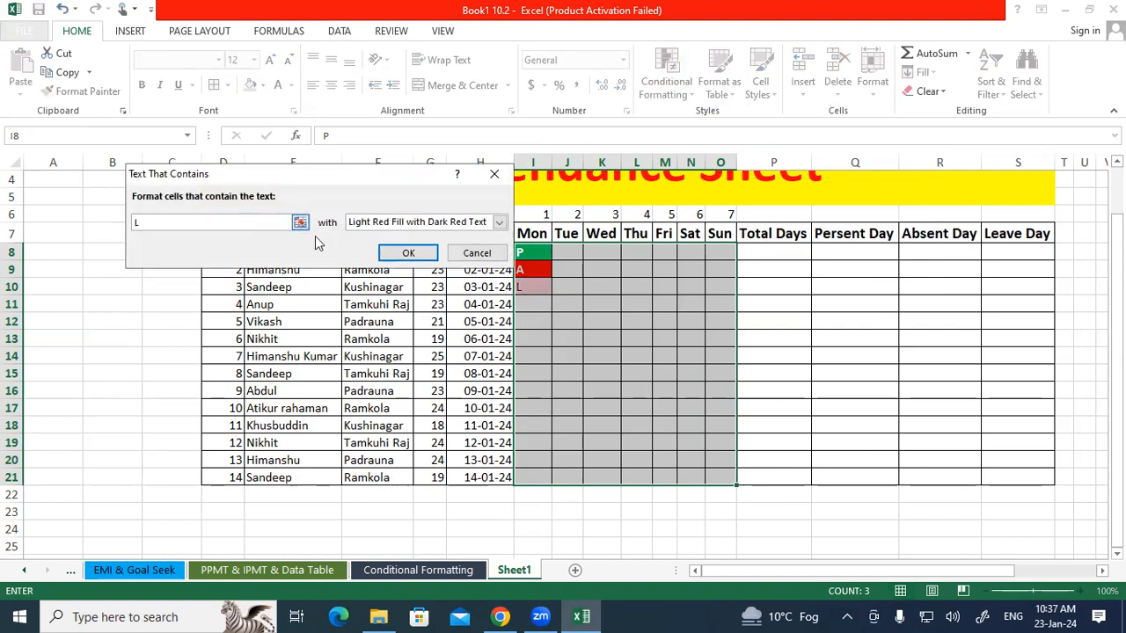
left_click(498, 221)
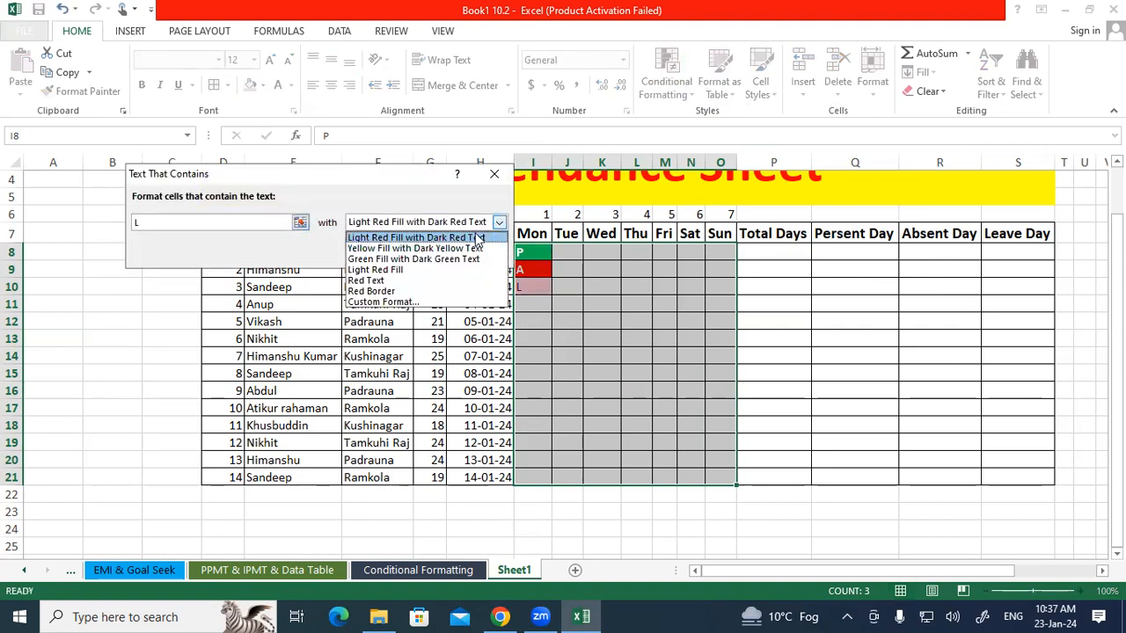
left_click(390, 302)
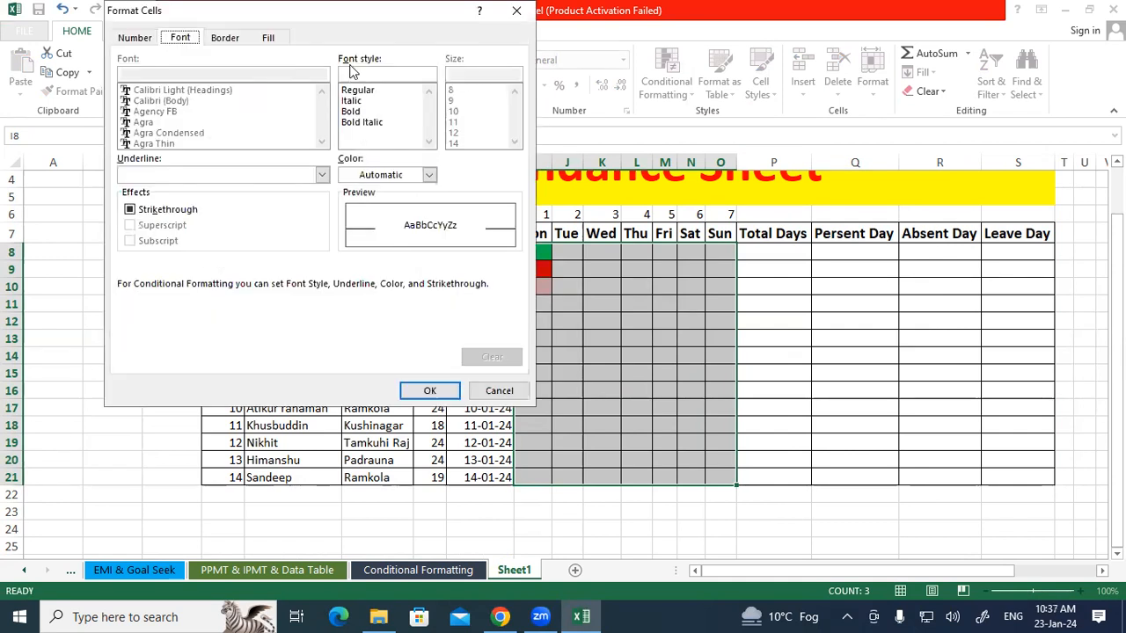
left_click(359, 112)
left_click(429, 175)
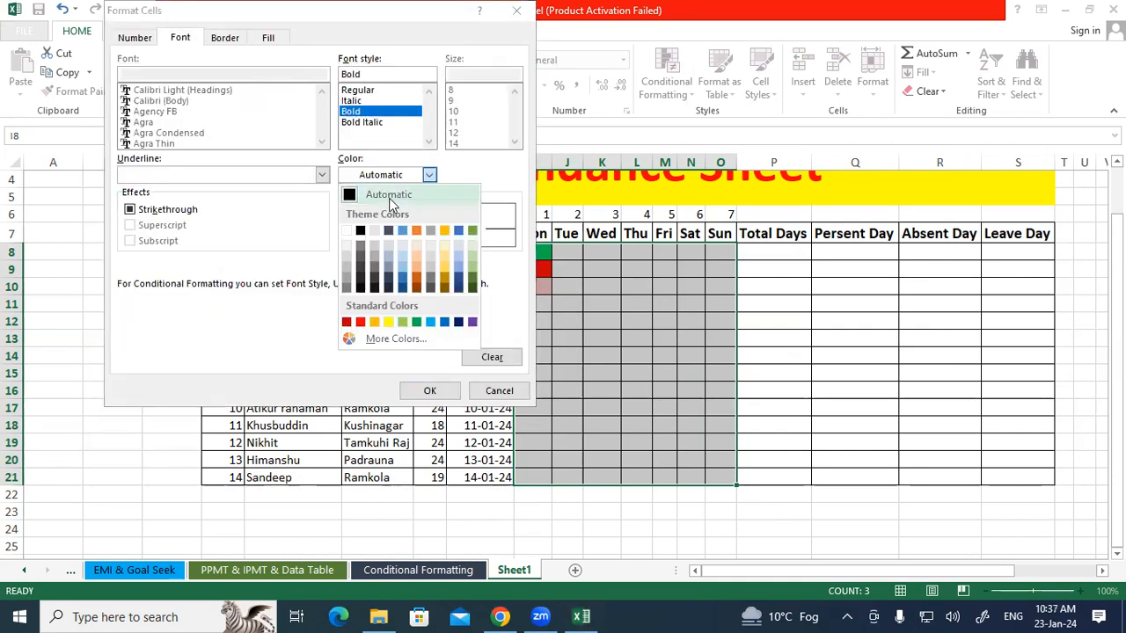
left_click(357, 230)
left_click(270, 38)
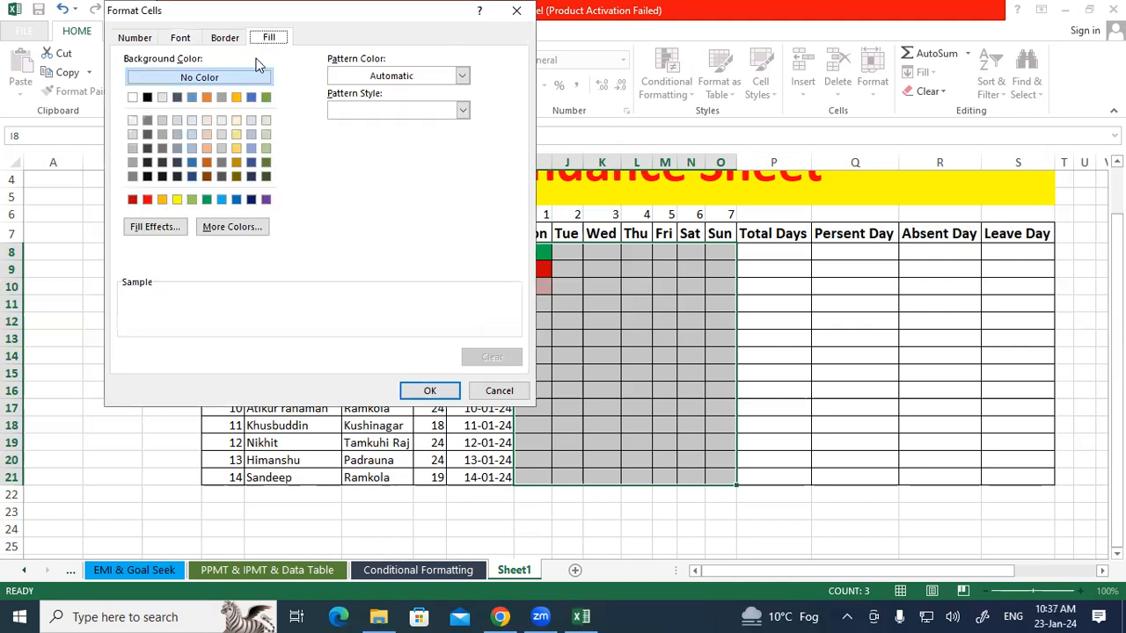
left_click(177, 199)
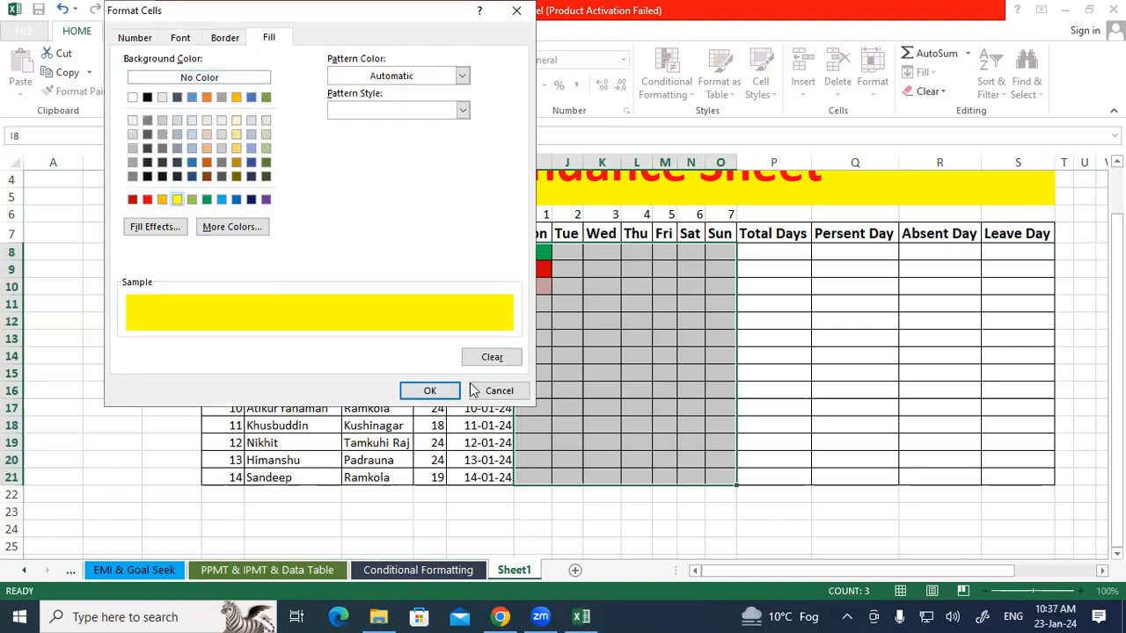
left_click(431, 390)
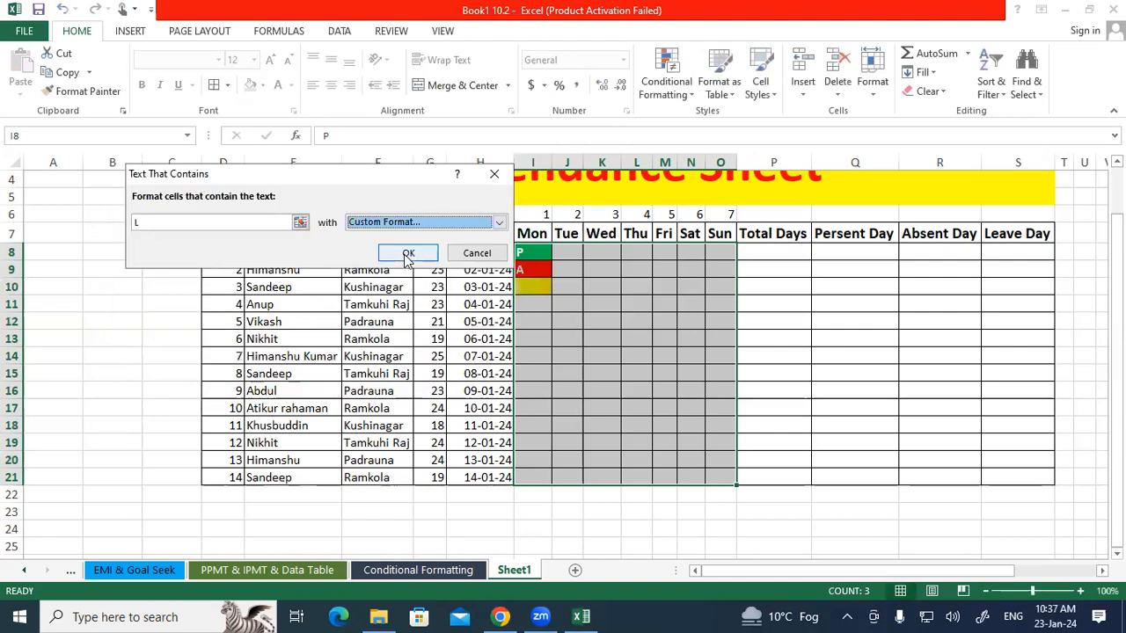
left_click(406, 254)
left_click(579, 353)
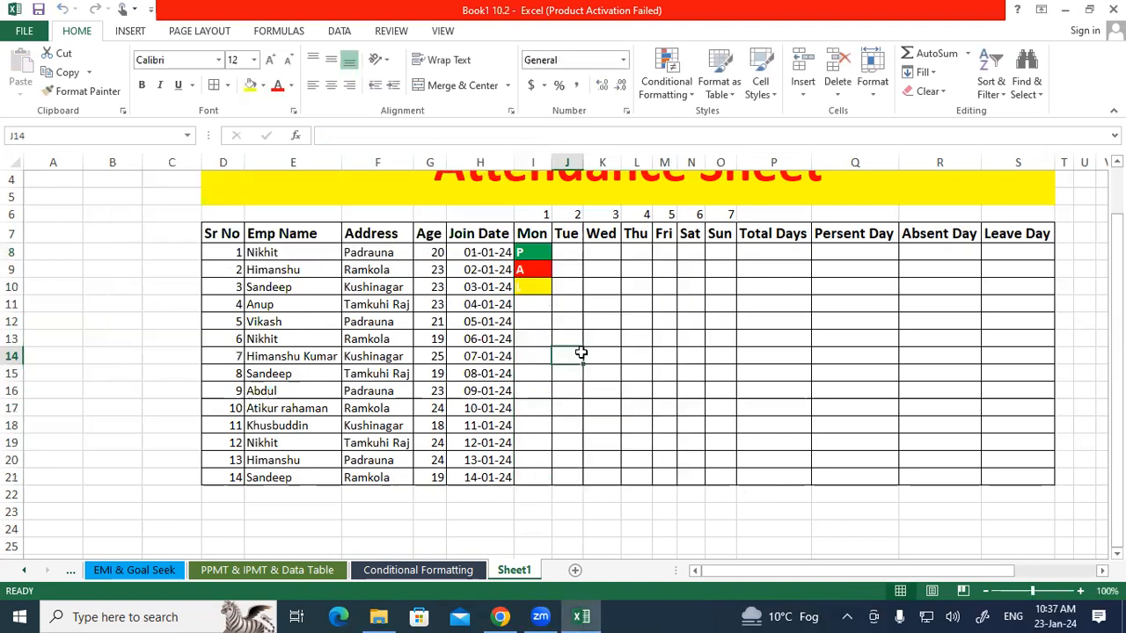
Edit the L conditional formatting rule on I8:O21 to use a red font colour and apply it.
left_click_drag(530, 252, 719, 477)
left_click(666, 77)
mouse_move(688, 156)
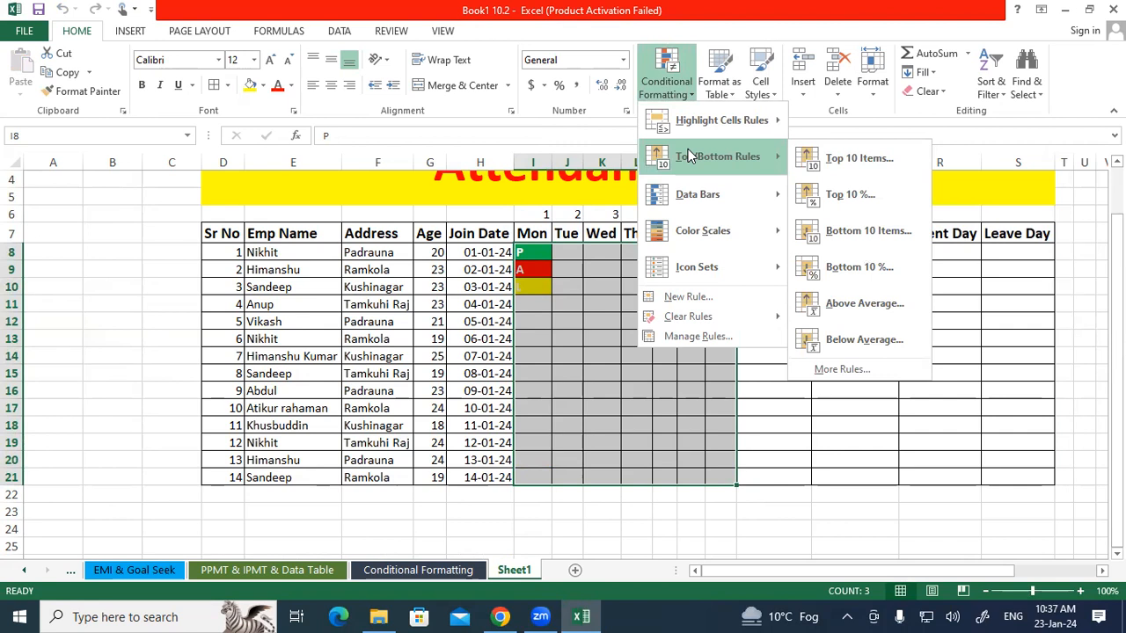
left_click(704, 336)
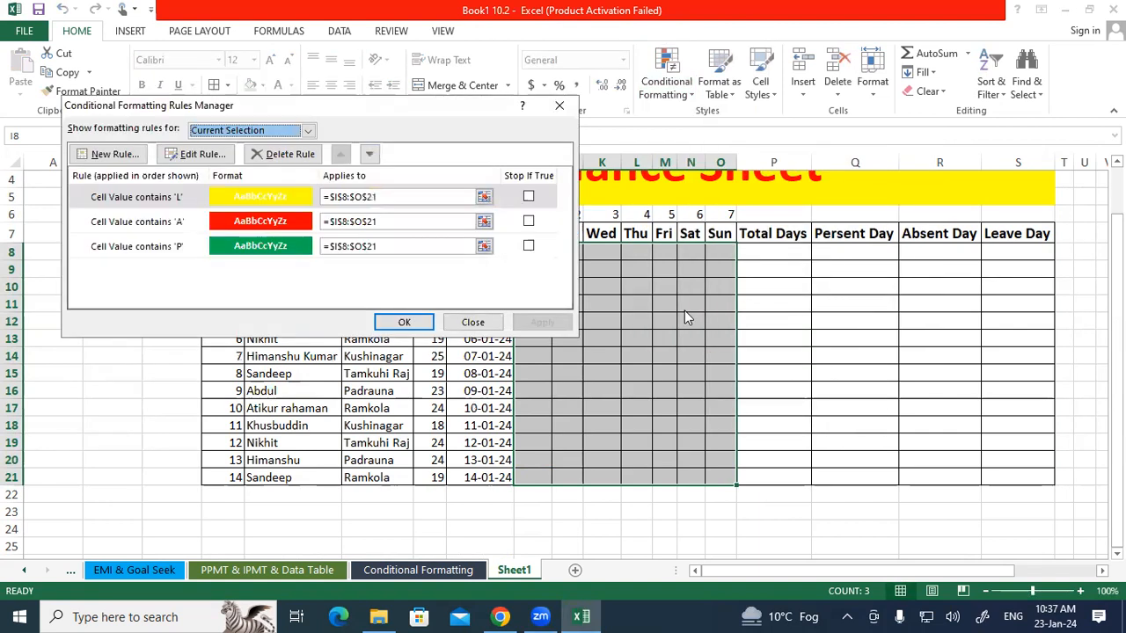
left_click(290, 196)
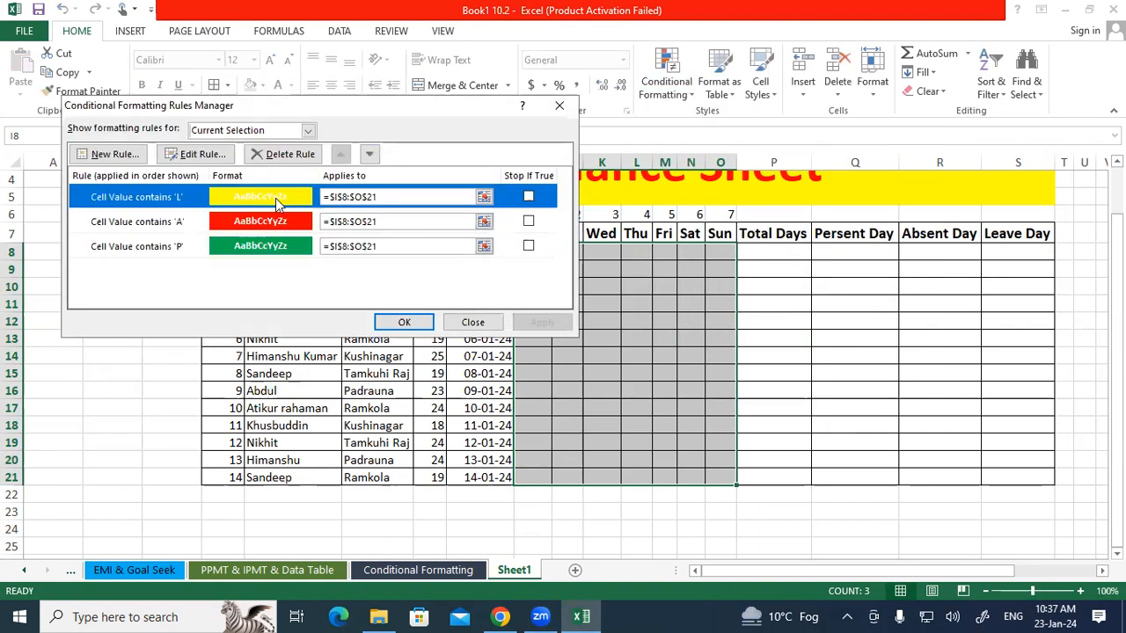
left_click(216, 162)
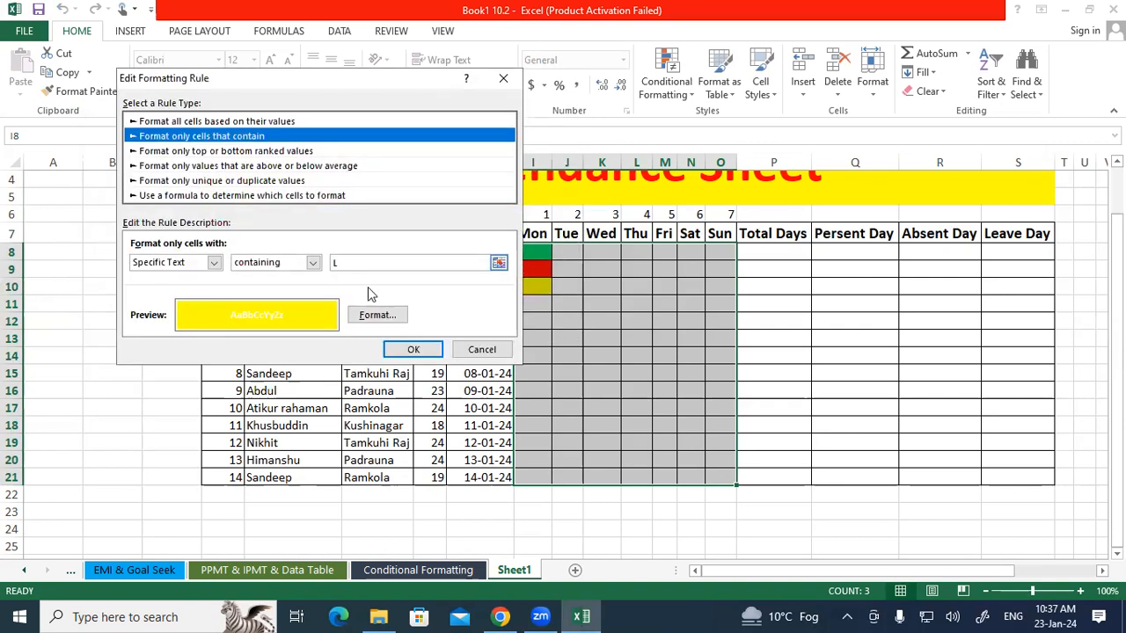
left_click(366, 324)
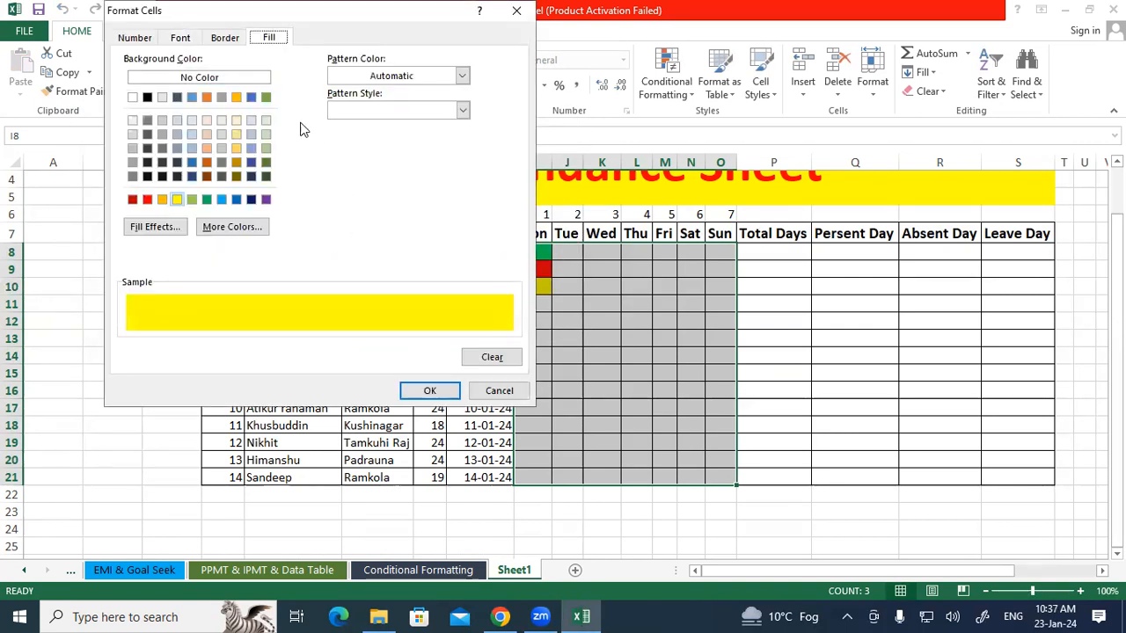
left_click(182, 43)
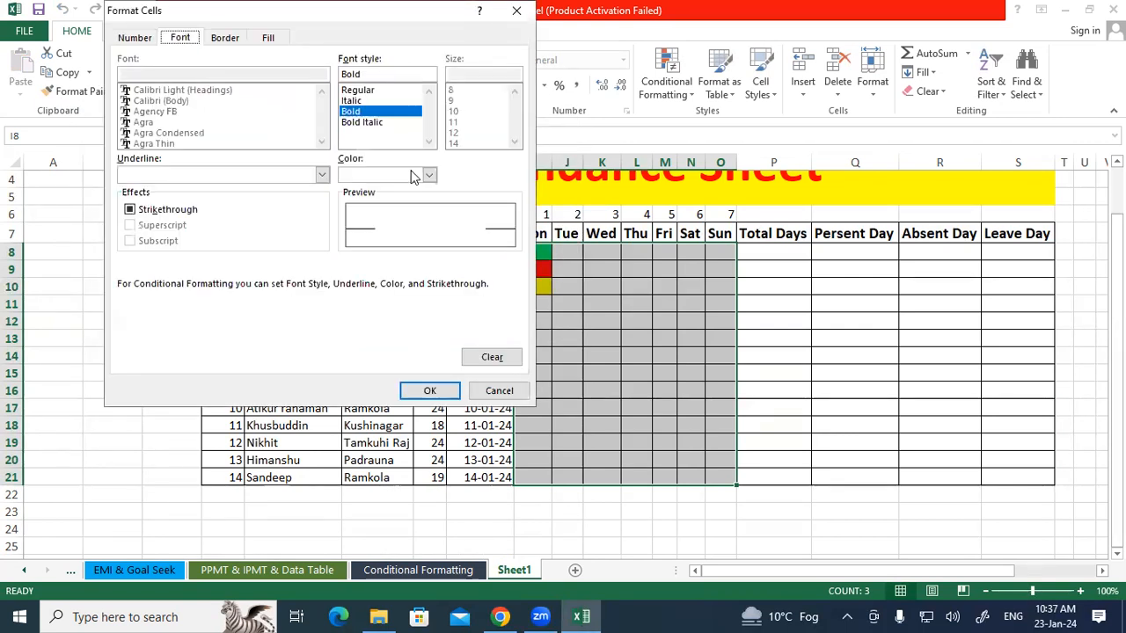
left_click(428, 174)
left_click(359, 322)
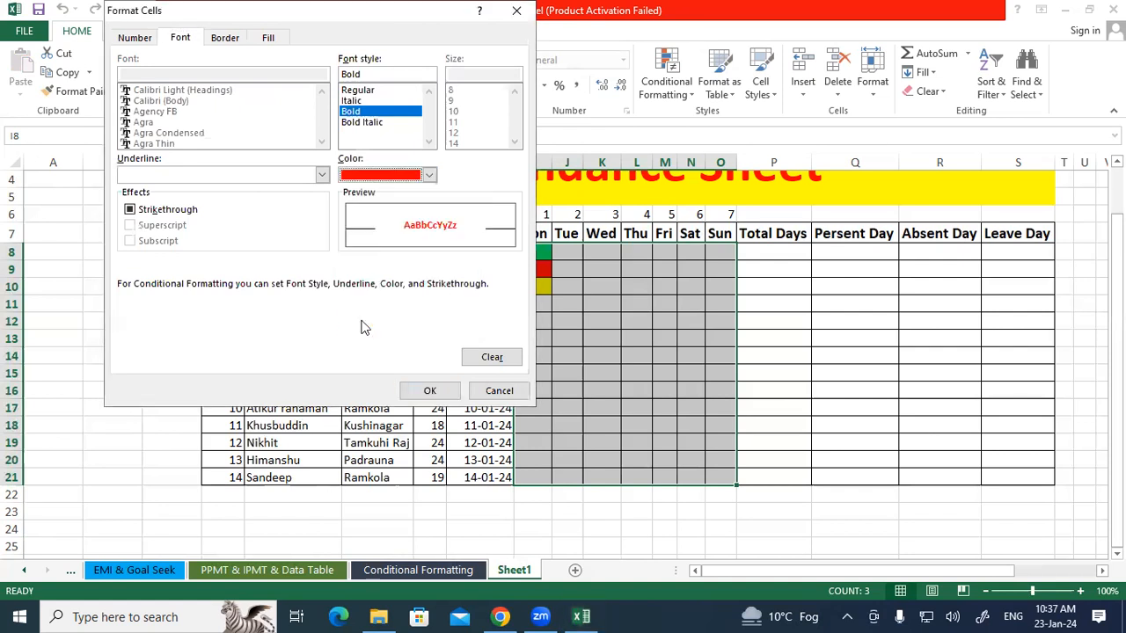
left_click(429, 390)
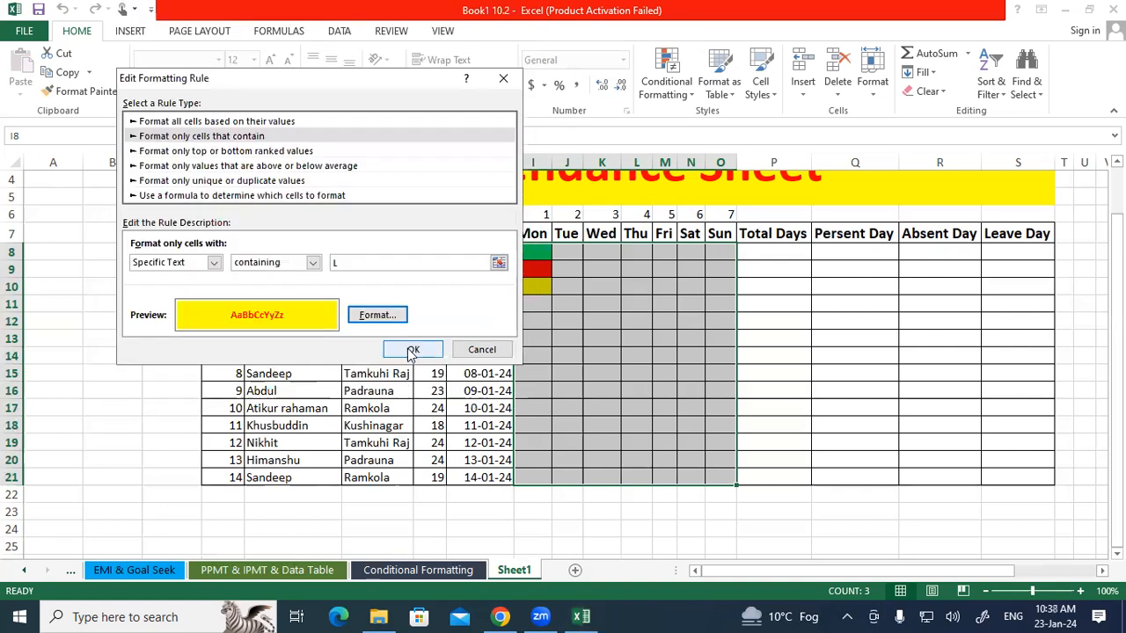
left_click(411, 351)
left_click(526, 325)
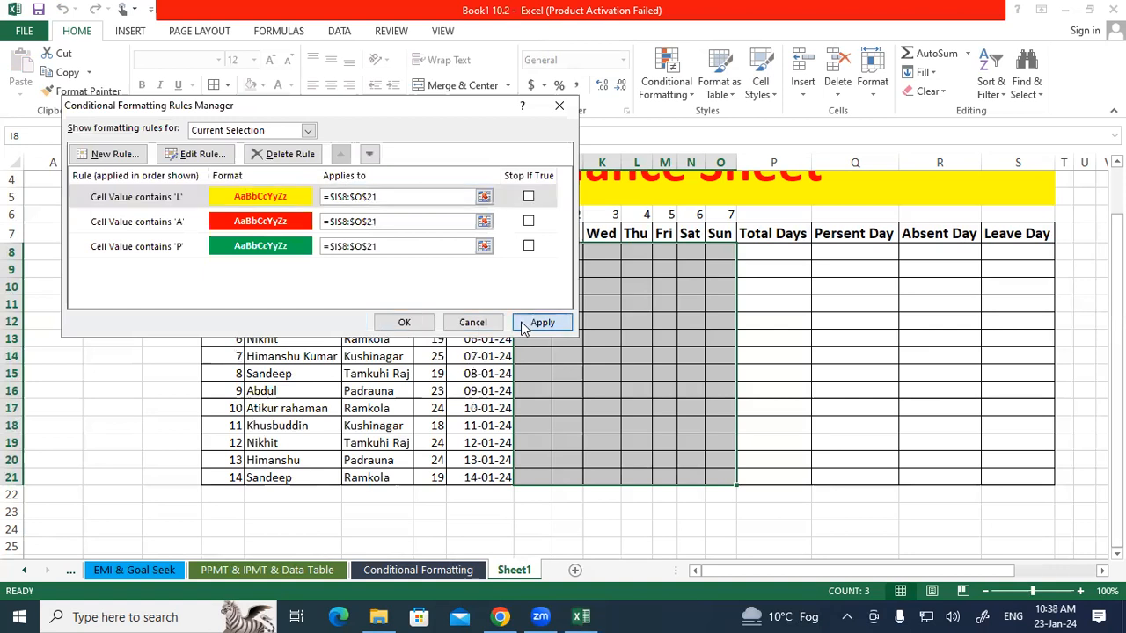
left_click(416, 324)
left_click(557, 375)
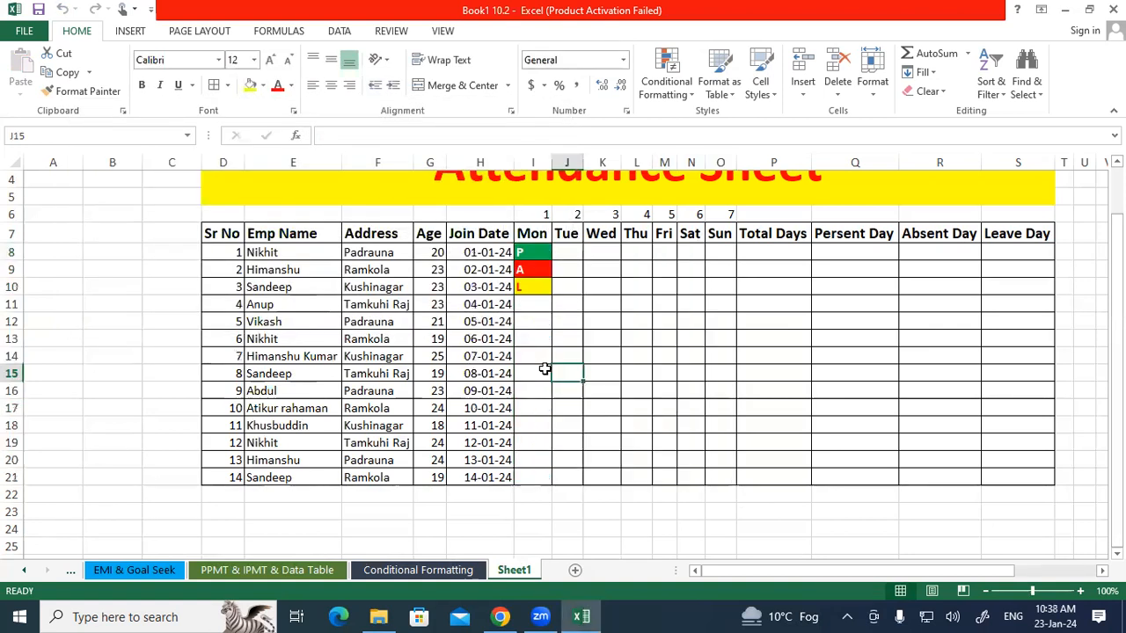
Enter the formula =COUNT(I8:O8) in P8 under Total Days.
mouse_move(533, 254)
left_mouse_down()
mouse_move(666, 402)
mouse_move(711, 472)
left_mouse_up()
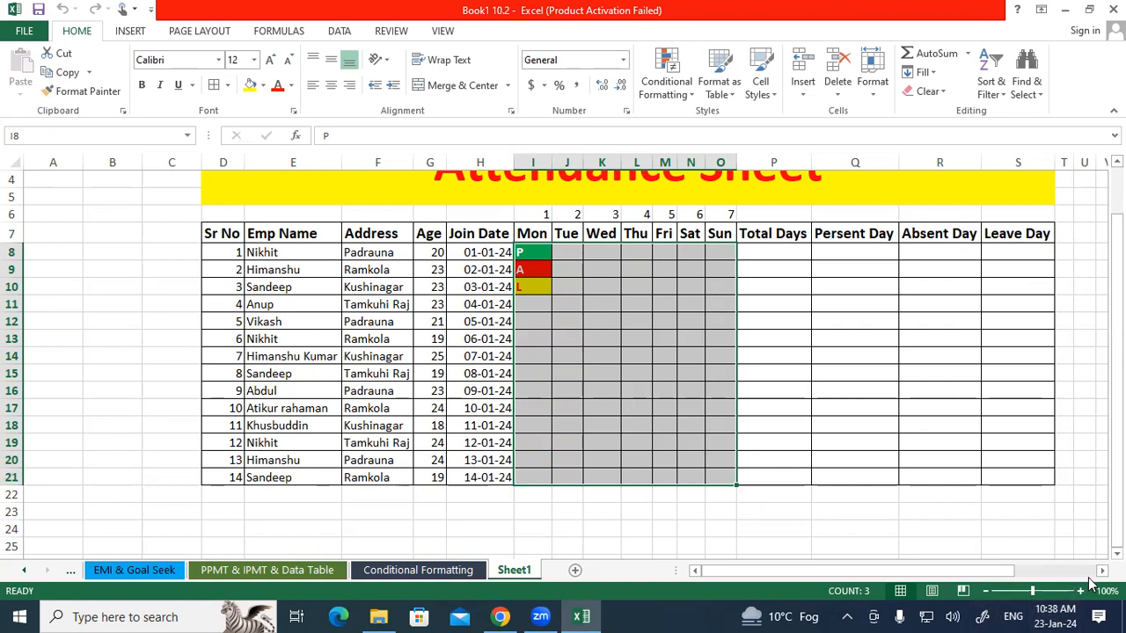
scroll(796, 325, "right", 2)
left_click_drag(678, 254, 885, 255)
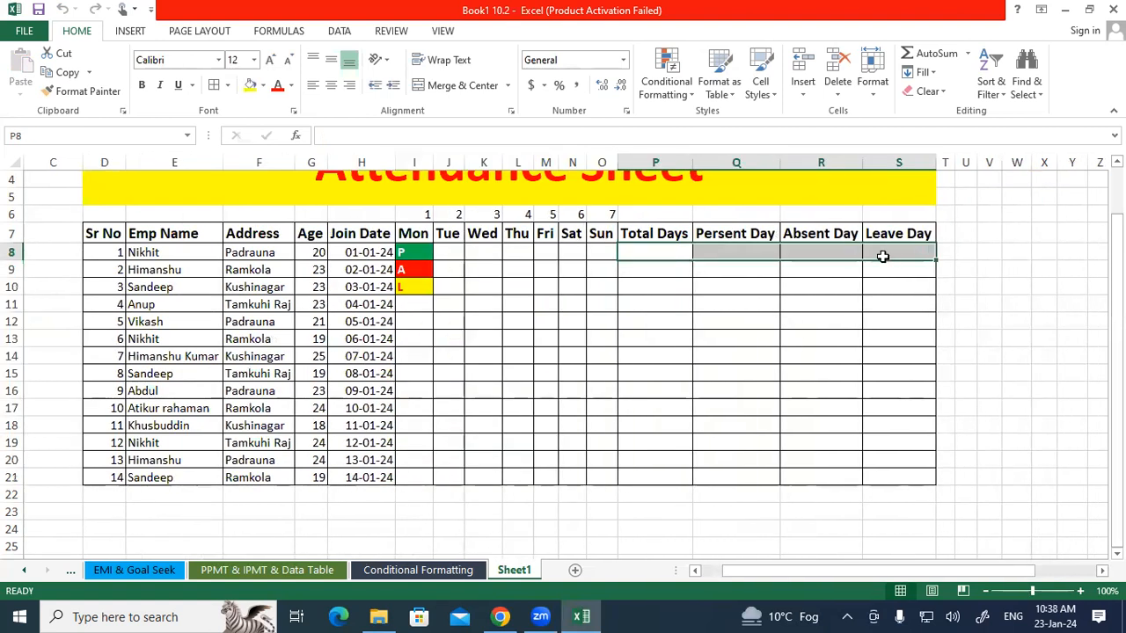
left_click(679, 253)
left_click_drag(417, 253, 603, 247)
left_click(631, 252)
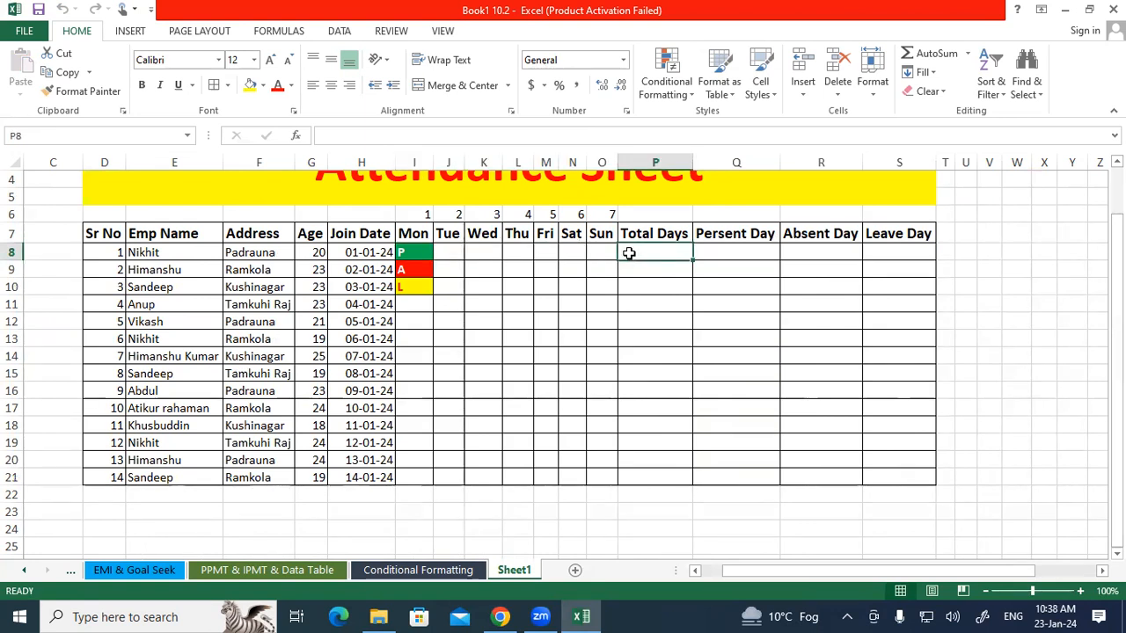
type("=C")
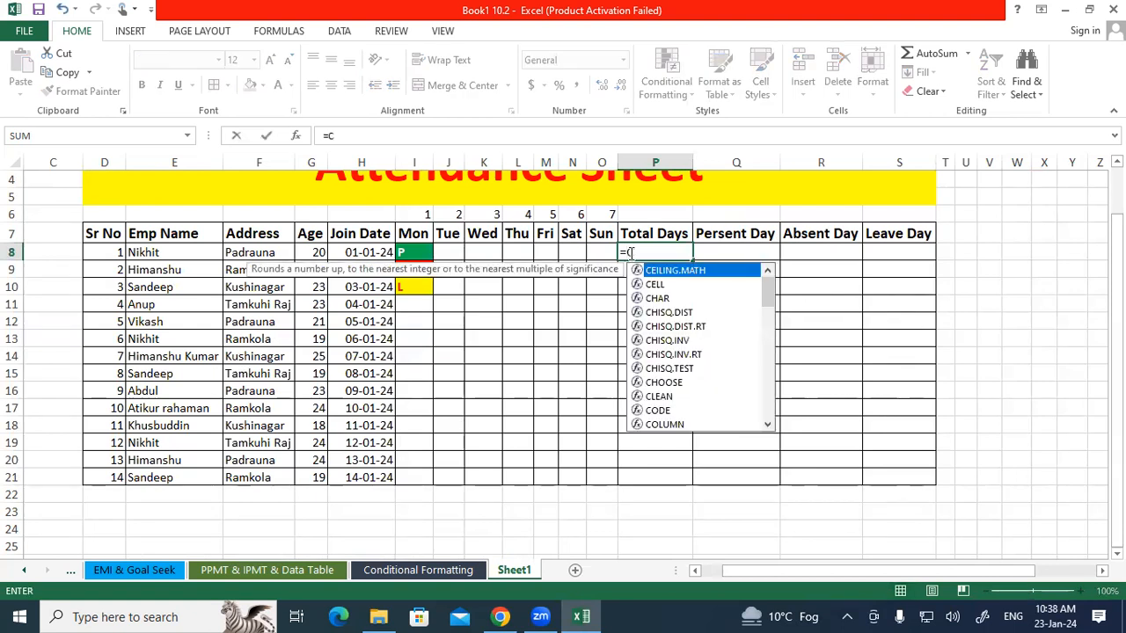
type("OUNT(")
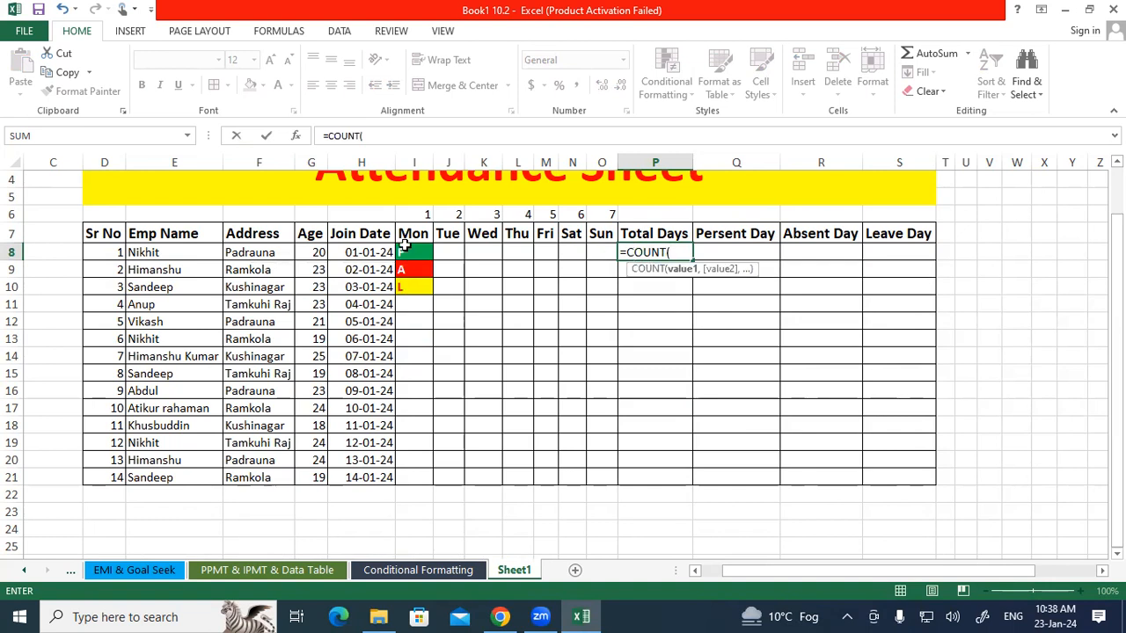
left_click_drag(407, 251, 606, 252)
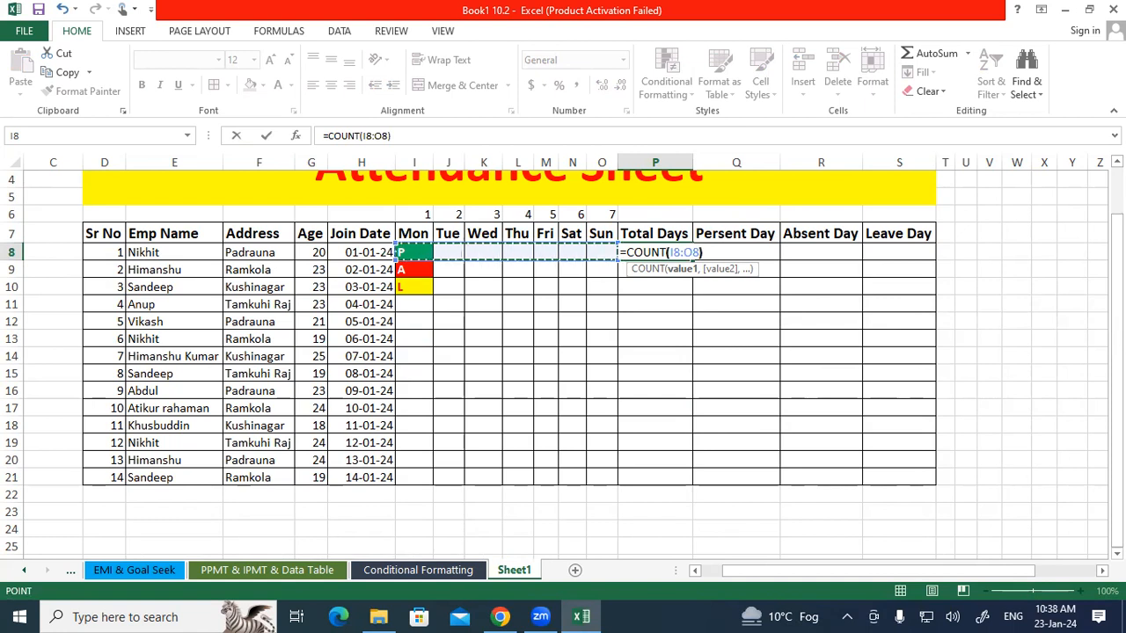
key("Return")
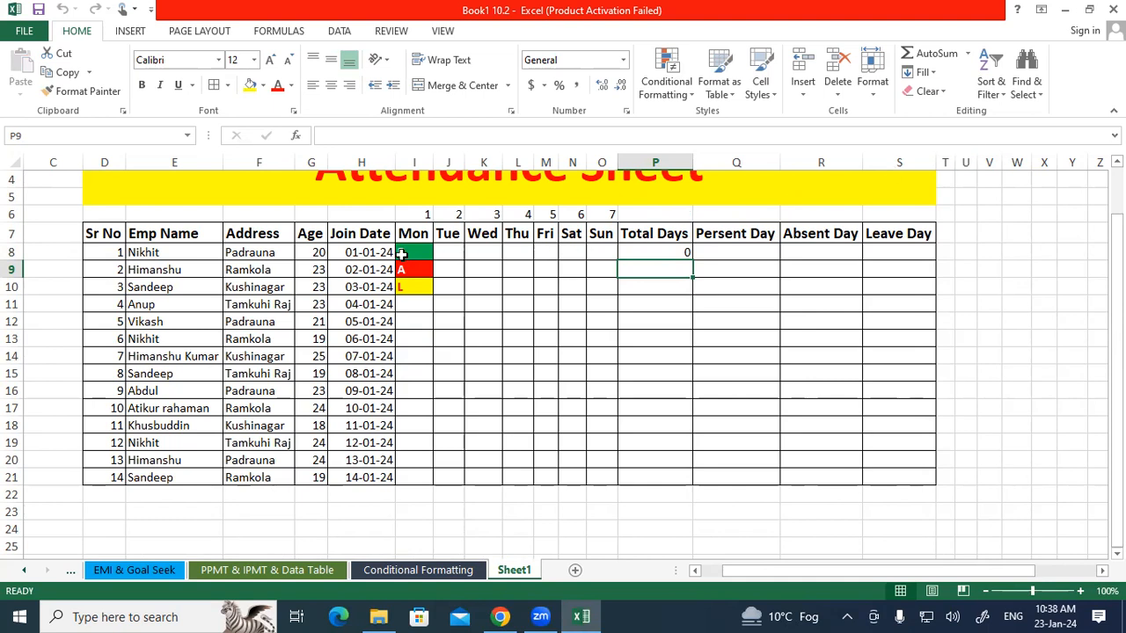
left_click(675, 252)
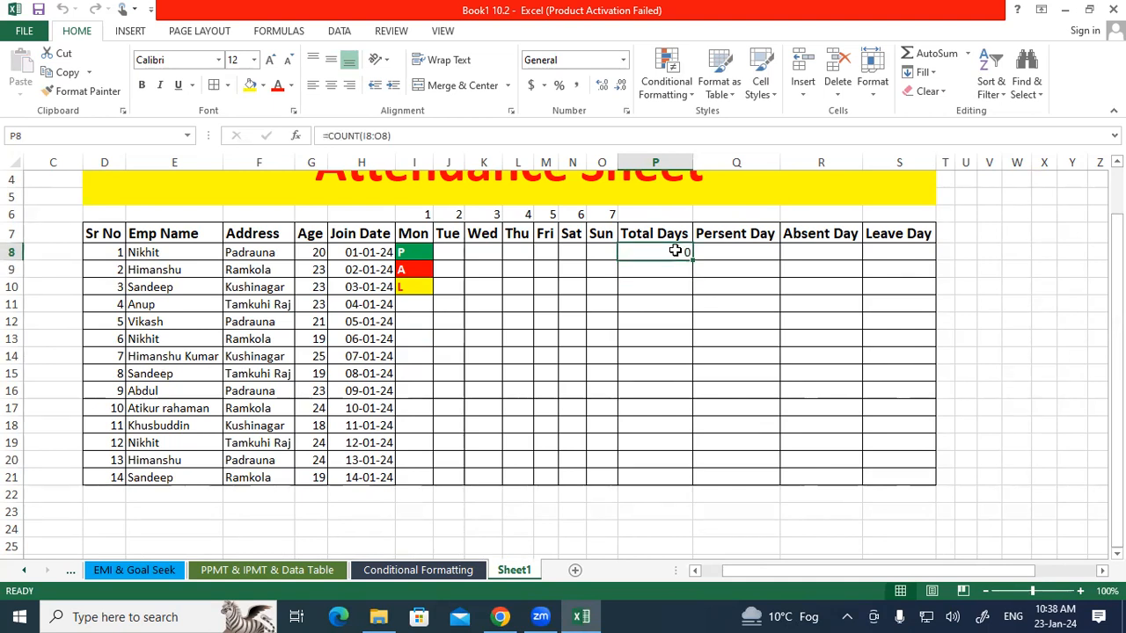
left_click(850, 530)
mouse_move(546, 299)
left_mouse_down()
mouse_move(556, 339)
mouse_move(558, 324)
mouse_move(649, 276)
left_mouse_up()
left_click_drag(548, 362, 654, 276)
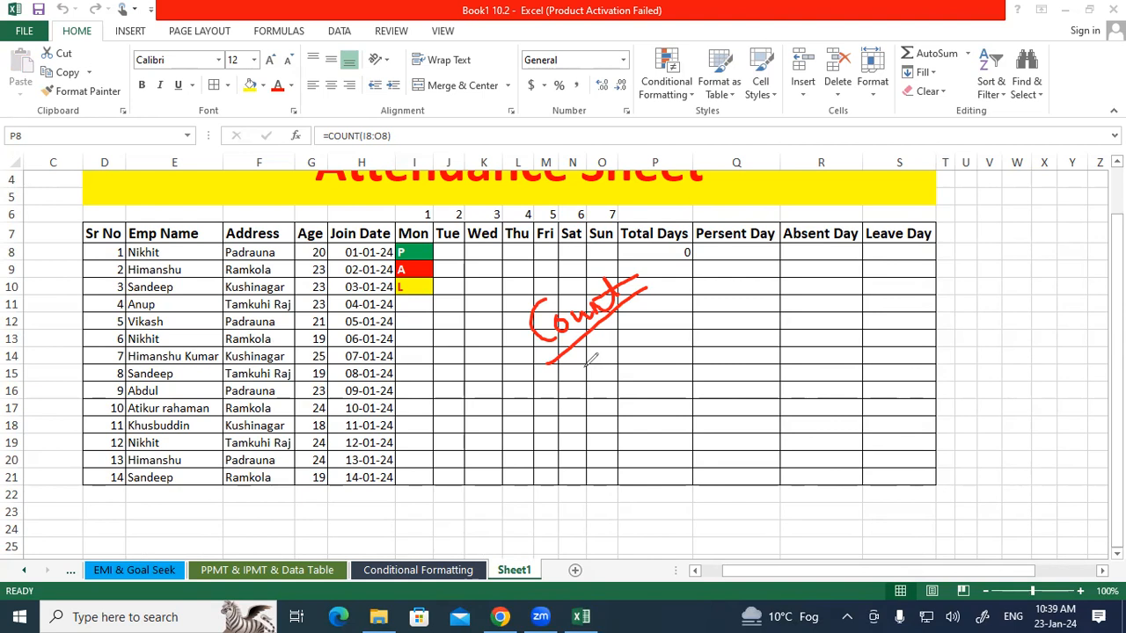
left_click_drag(420, 252, 532, 254)
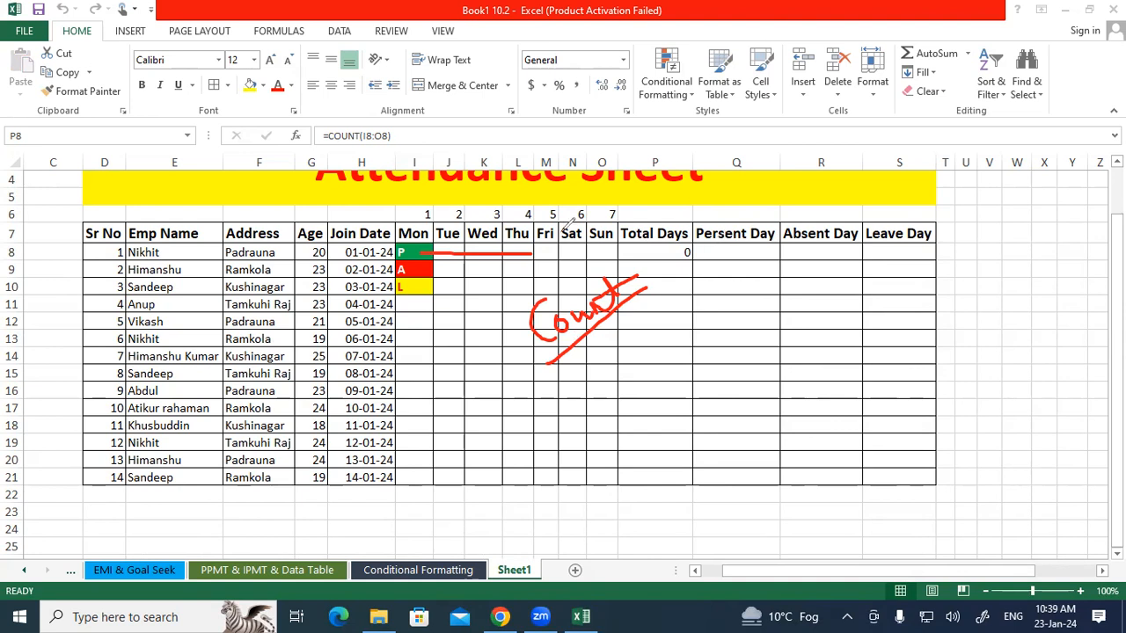
key("Escape")
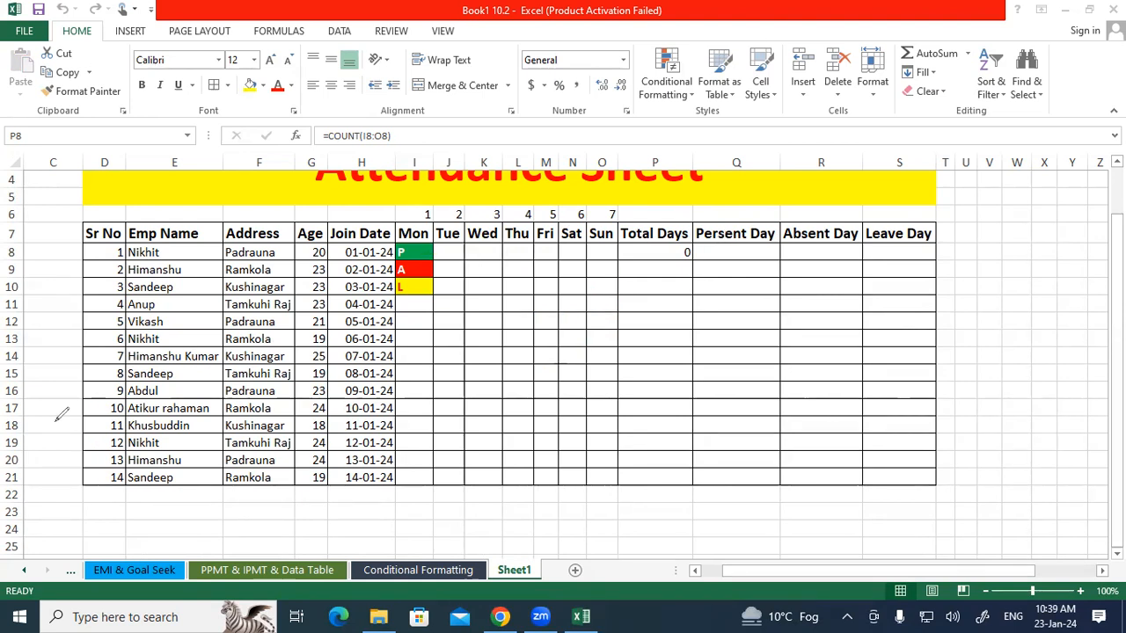
Enter 5 in J8 under Tue to test the Total Days count.
left_click(449, 253)
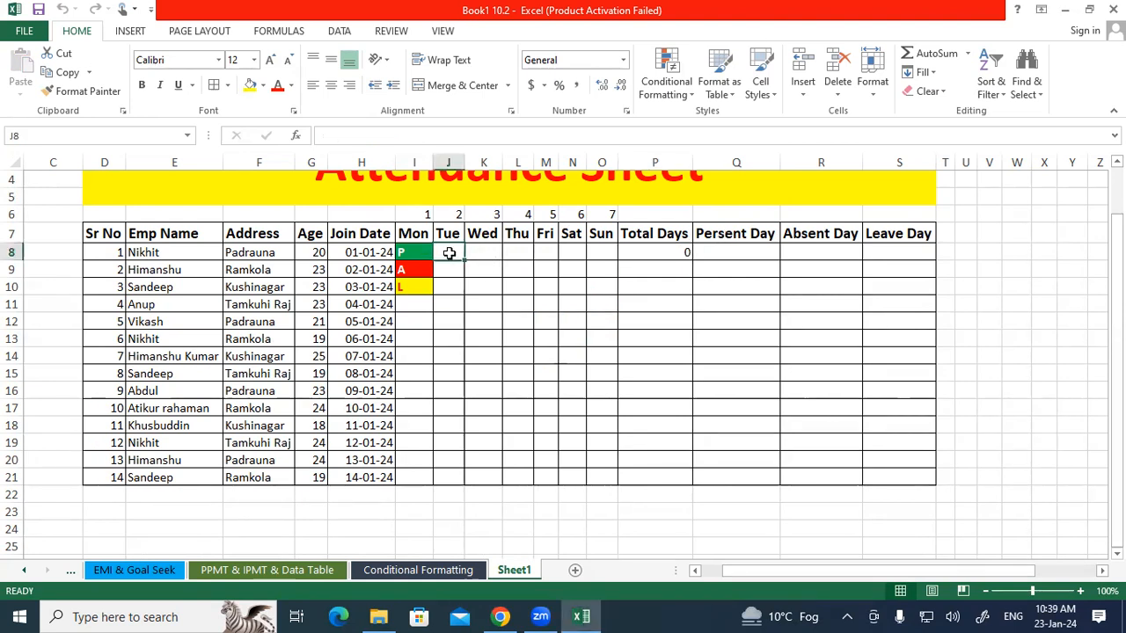
type("p")
key("Return")
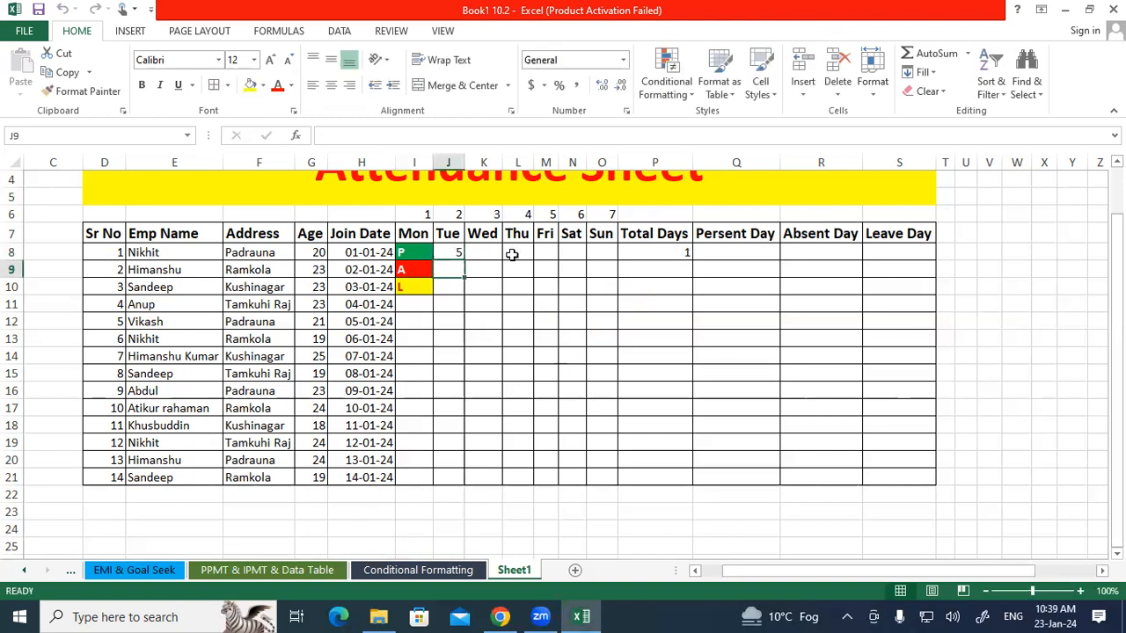
Change the Total Days formula in P8 to =COUNTA(I8:O8) so it counts non-empty entries.
double_click(642, 252)
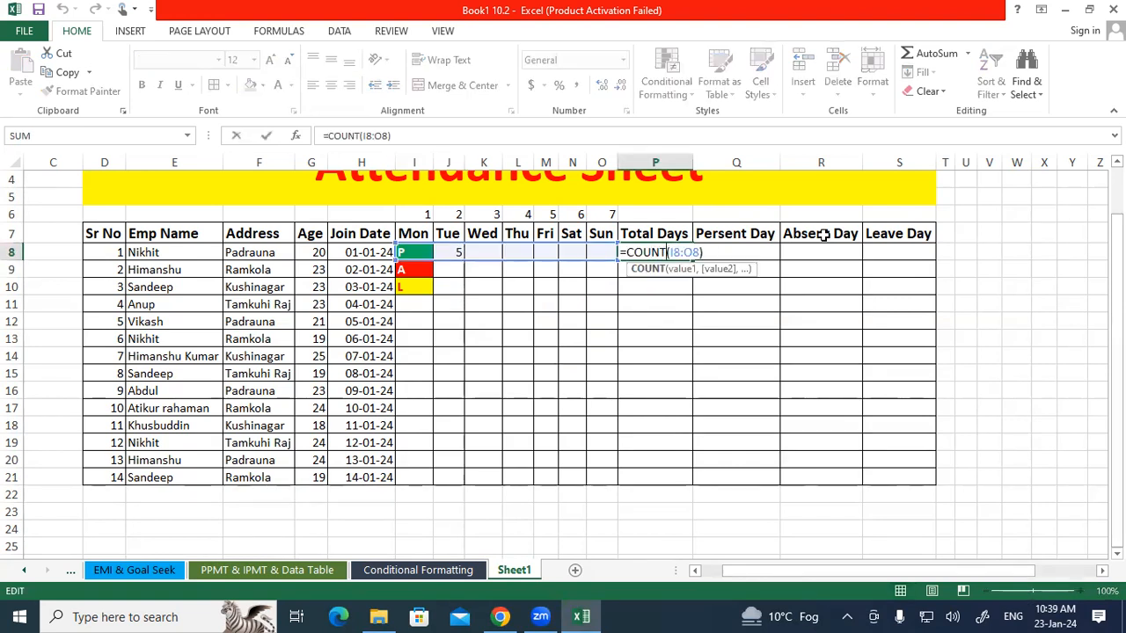
type("A")
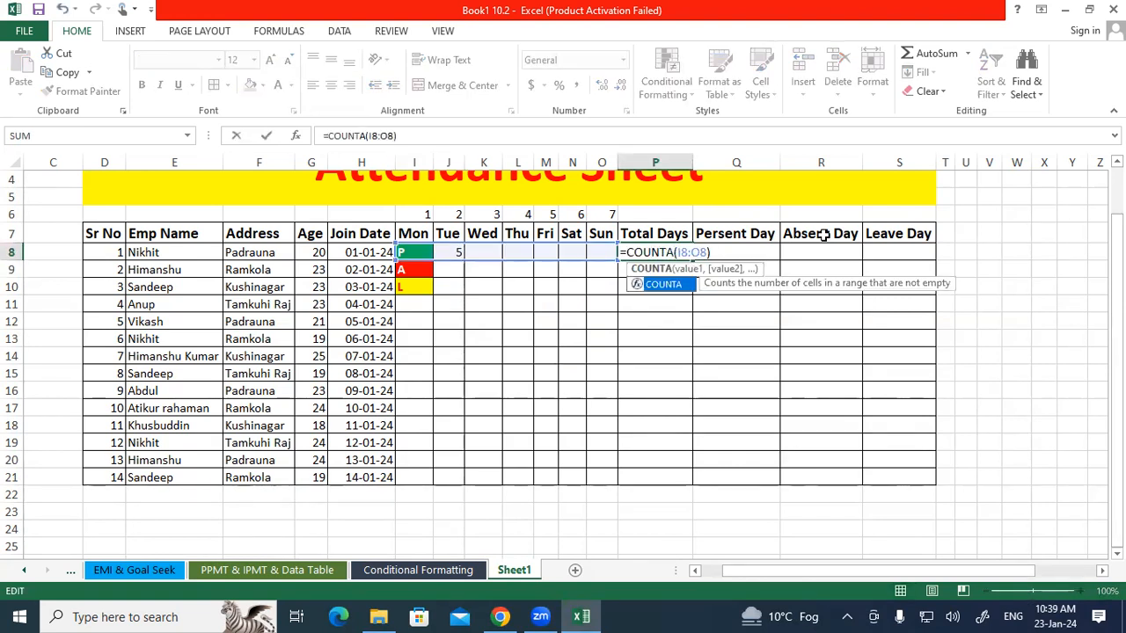
key("Return")
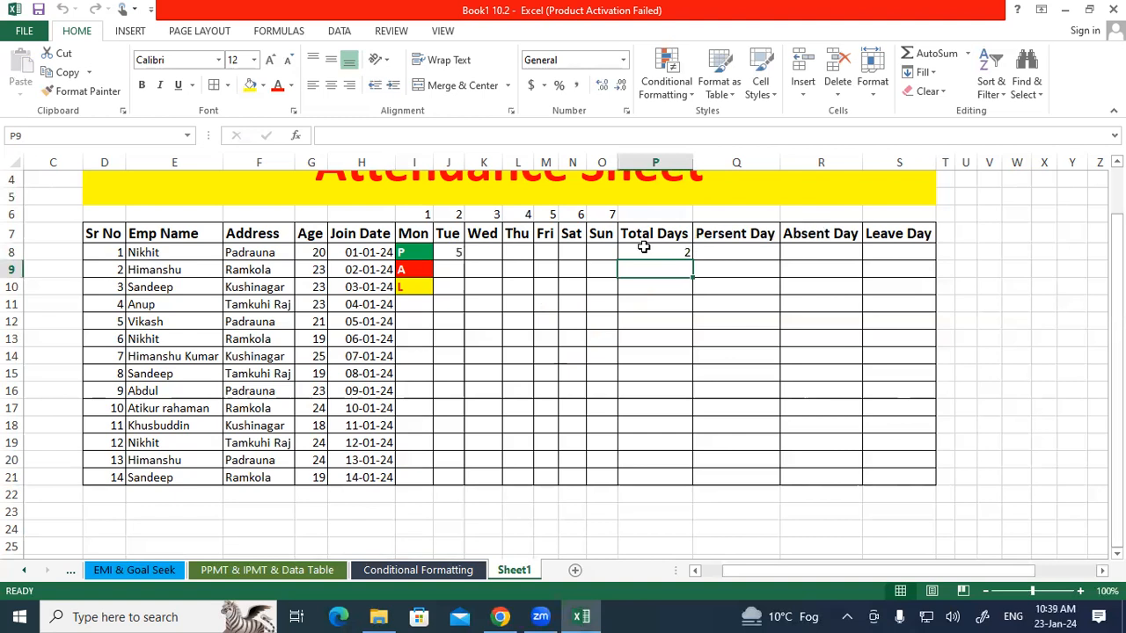
Enter P in J8 under Tue and A in K8 under Wed for the first employee.
left_click(412, 252)
left_click(442, 252)
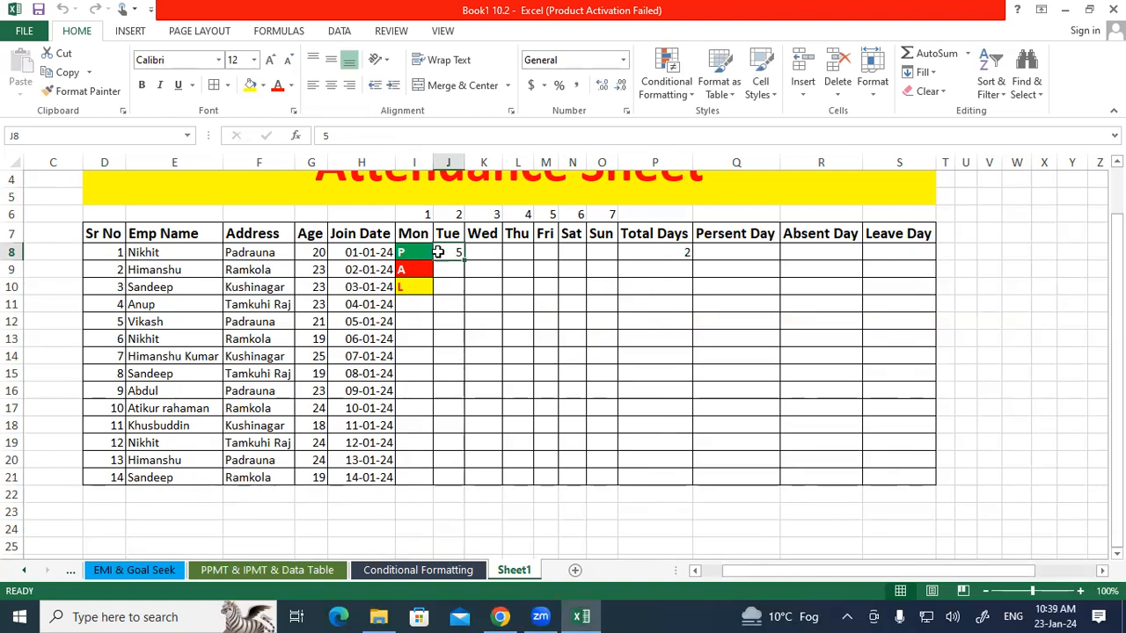
type("P")
key("Return")
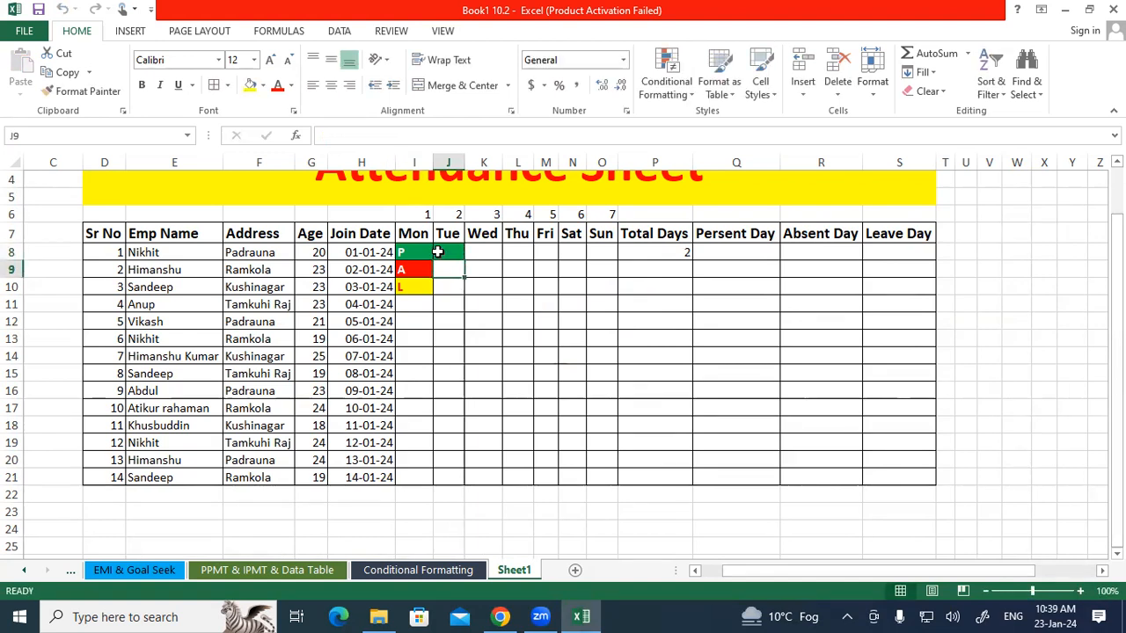
key("Up")
key("Right")
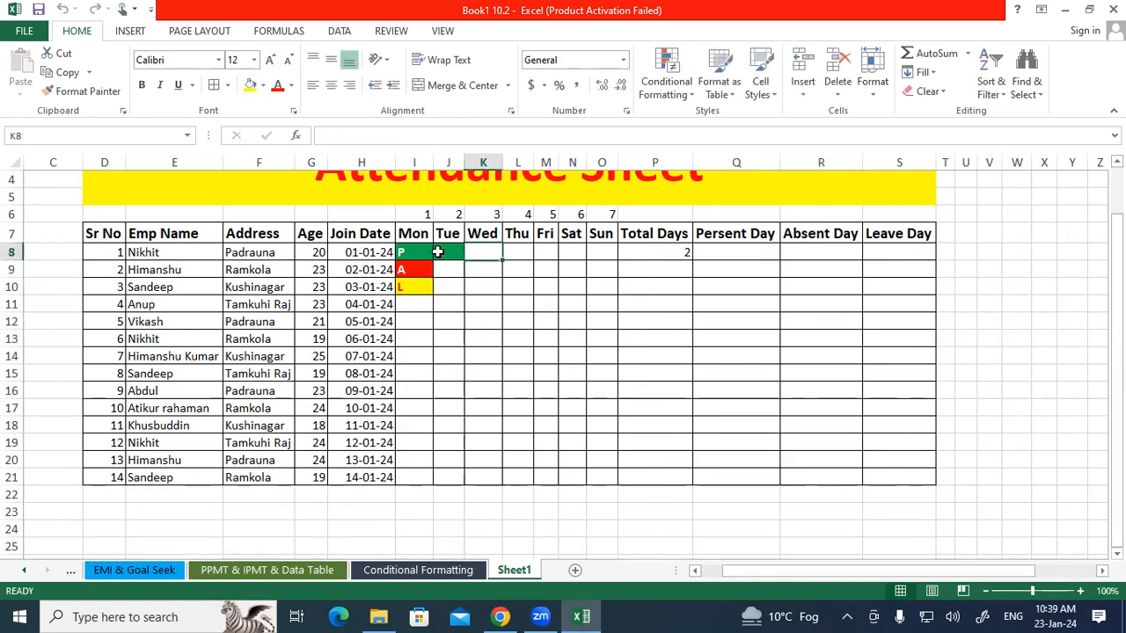
type("A")
key("Return")
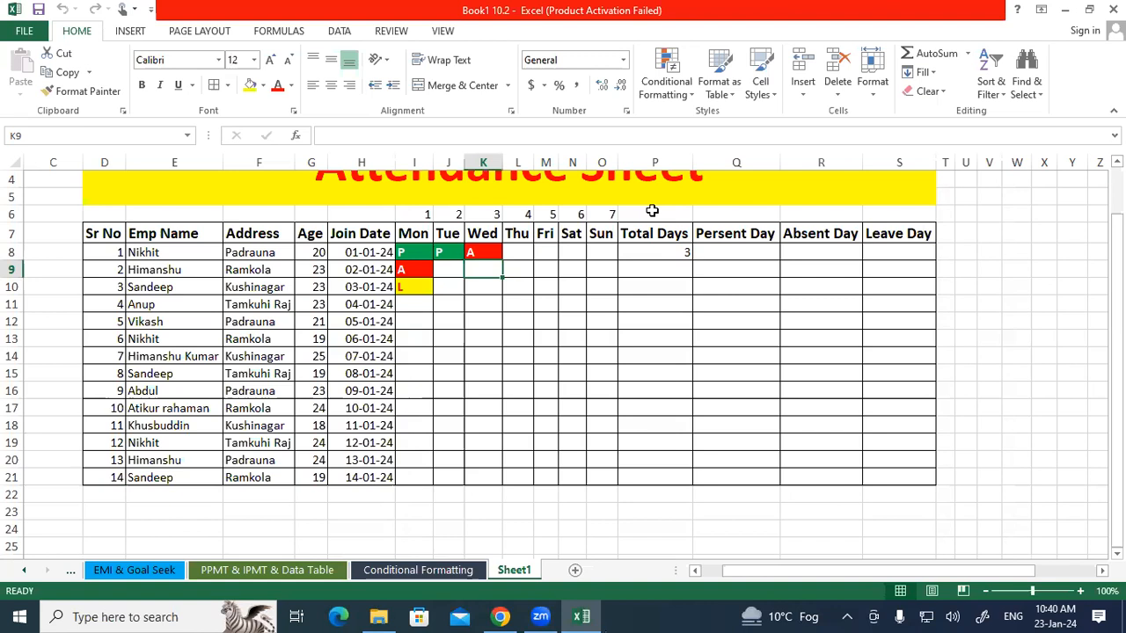
mouse_move(674, 240)
left_mouse_down()
mouse_move(645, 241)
mouse_move(671, 236)
left_mouse_up()
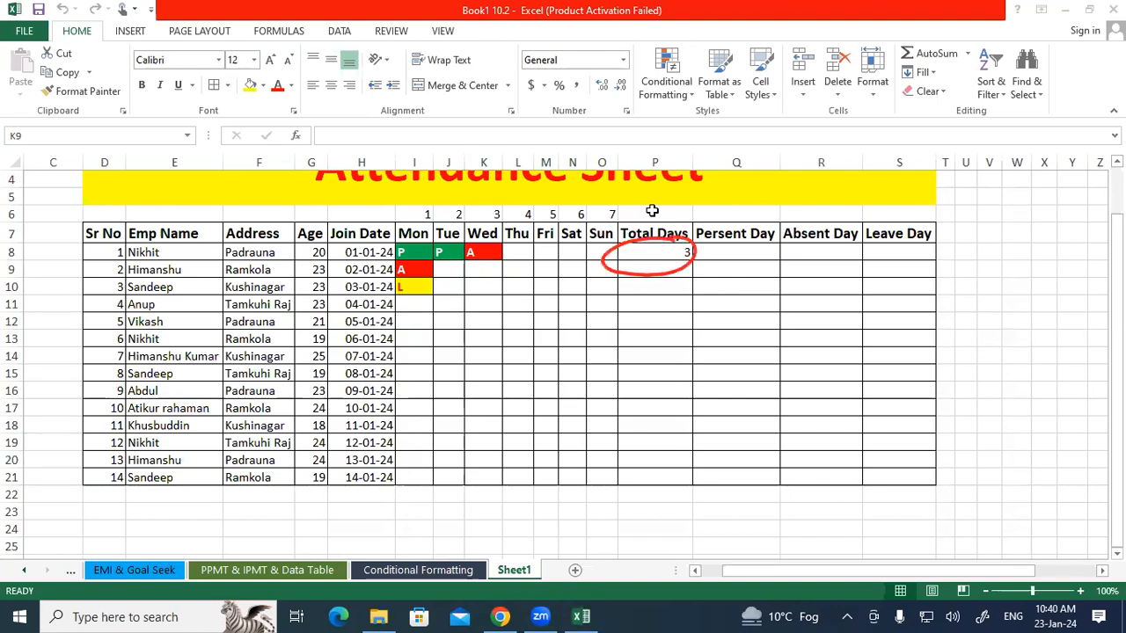
mouse_move(281, 407)
left_mouse_down()
mouse_move(264, 447)
mouse_move(383, 423)
mouse_move(394, 444)
mouse_move(433, 401)
mouse_move(326, 486)
left_mouse_up()
left_click_drag(431, 407, 264, 484)
mouse_move(185, 518)
left_mouse_down()
mouse_move(190, 498)
mouse_move(202, 510)
mouse_move(208, 496)
left_mouse_up()
mouse_move(231, 489)
left_mouse_down()
mouse_move(213, 520)
mouse_move(226, 463)
left_mouse_up()
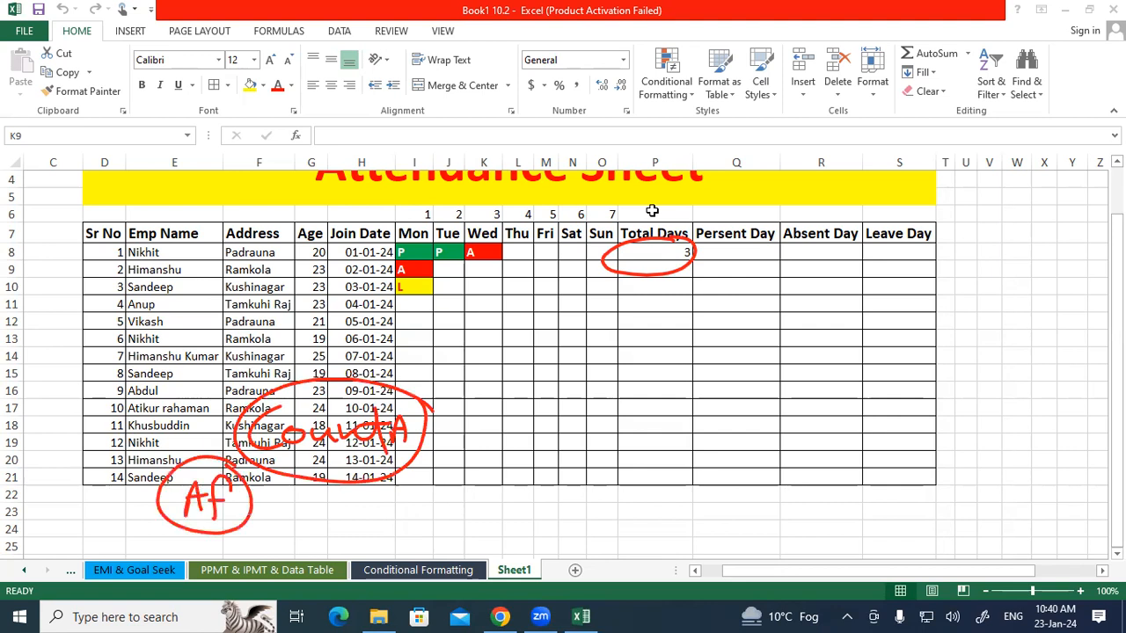
mouse_move(526, 433)
left_mouse_down()
mouse_move(563, 454)
mouse_move(626, 459)
left_mouse_up()
mouse_move(607, 445)
left_mouse_down()
mouse_move(635, 438)
mouse_move(656, 475)
mouse_move(650, 431)
left_mouse_up()
left_click_drag(510, 470, 619, 464)
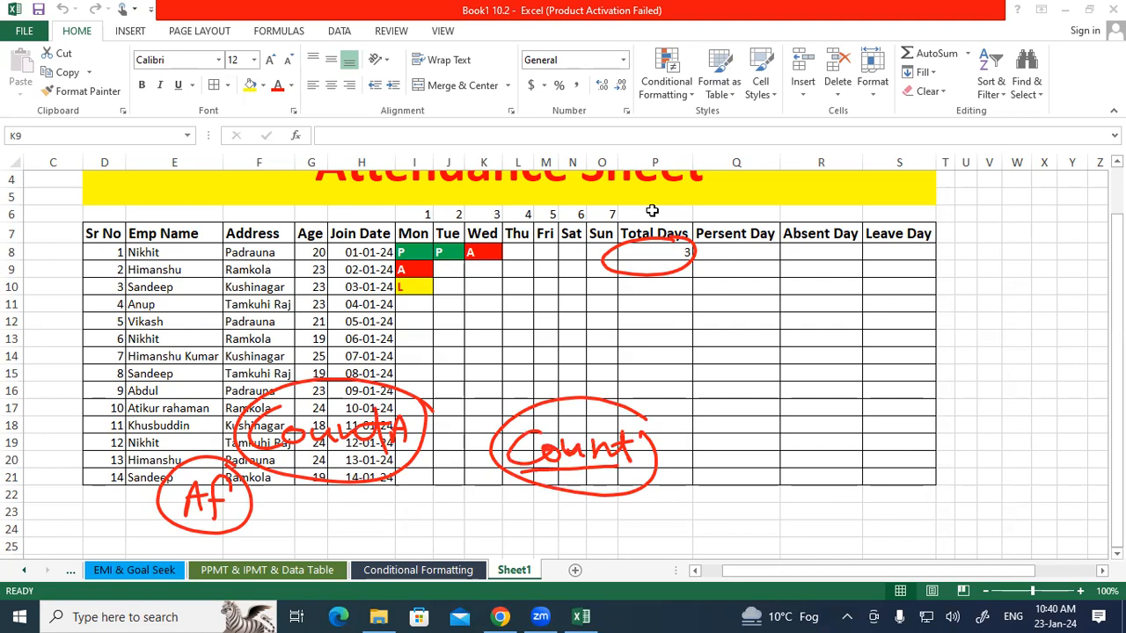
left_click_drag(685, 429, 686, 463)
left_click_drag(703, 431, 705, 454)
left_click_drag(712, 445, 744, 454)
mouse_move(681, 424)
left_mouse_down()
mouse_move(742, 420)
mouse_move(679, 412)
left_mouse_up()
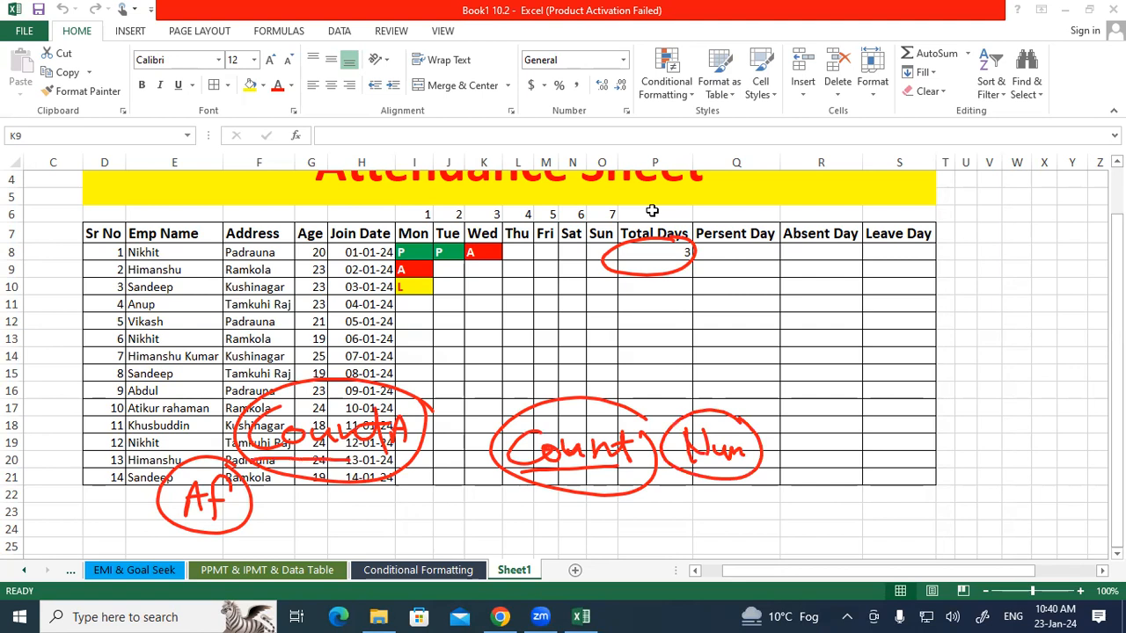
left_click_drag(282, 517, 297, 517)
left_click_drag(285, 503, 308, 515)
mouse_move(329, 505)
left_mouse_down()
mouse_move(380, 514)
mouse_move(392, 484)
left_mouse_up()
left_click_drag(364, 507, 373, 503)
mouse_move(387, 482)
left_mouse_down()
mouse_move(290, 466)
mouse_move(387, 470)
left_mouse_up()
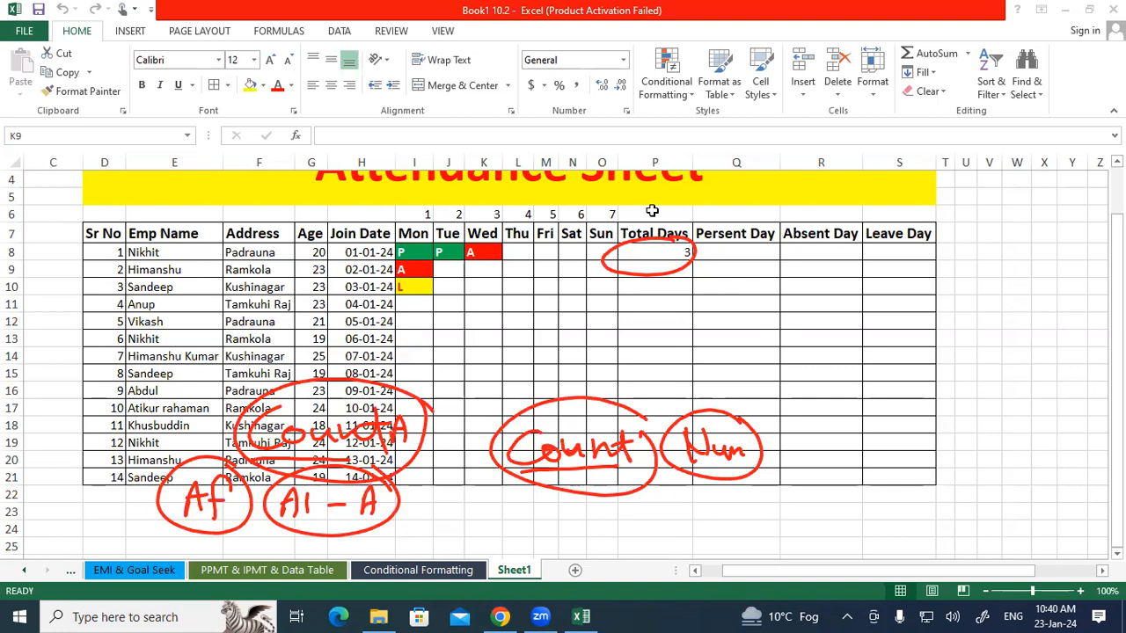
mouse_move(394, 251)
left_mouse_down()
mouse_move(619, 231)
mouse_move(526, 266)
mouse_move(387, 271)
left_mouse_up()
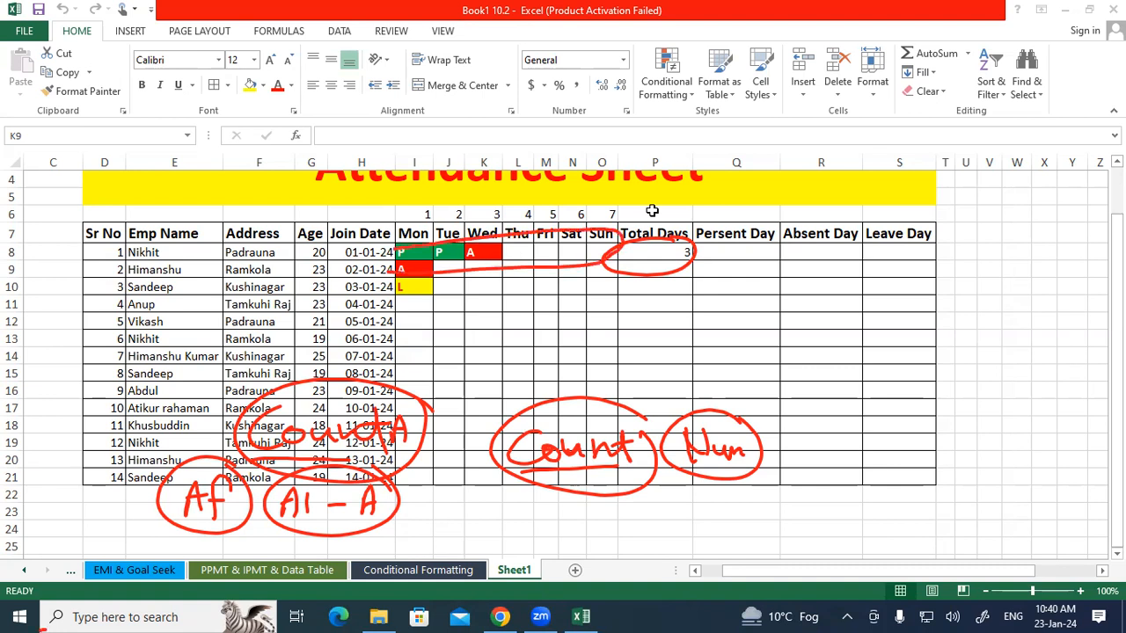
key("Escape")
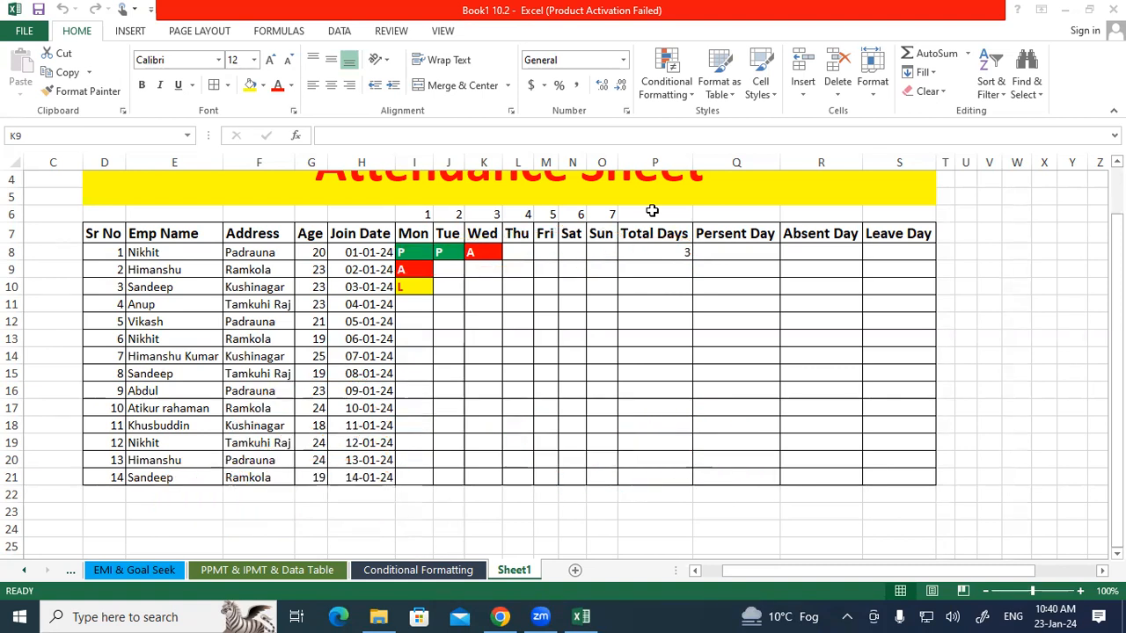
mouse_move(431, 261)
left_mouse_down()
mouse_move(673, 255)
mouse_move(690, 227)
mouse_move(607, 273)
mouse_move(695, 230)
left_mouse_up()
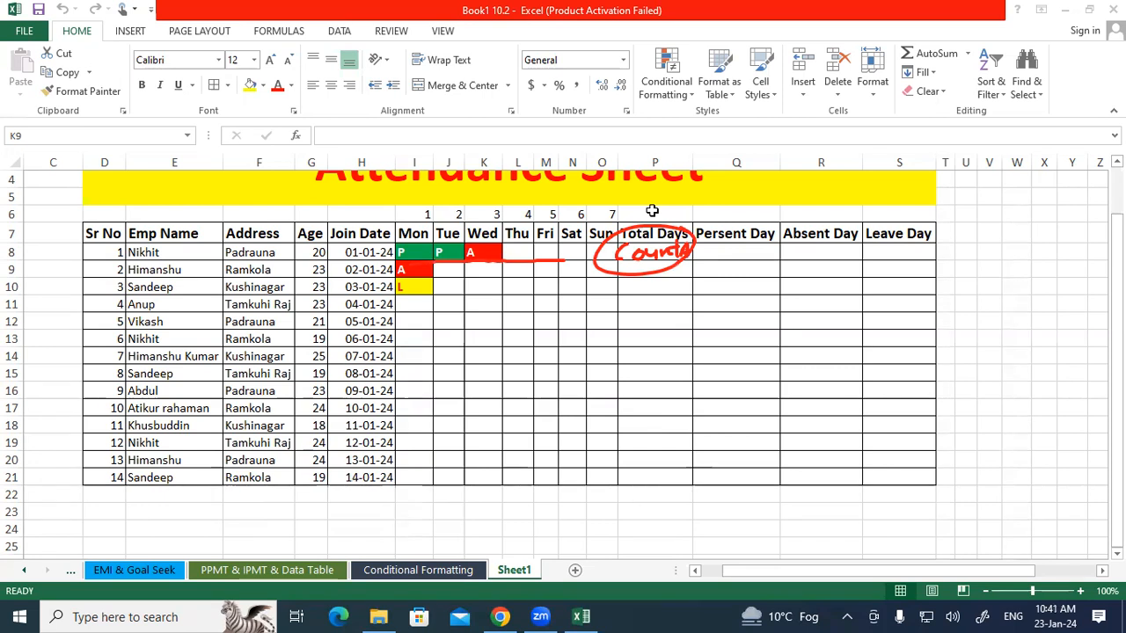
mouse_move(765, 231)
left_mouse_down()
mouse_move(710, 253)
mouse_move(771, 224)
left_mouse_up()
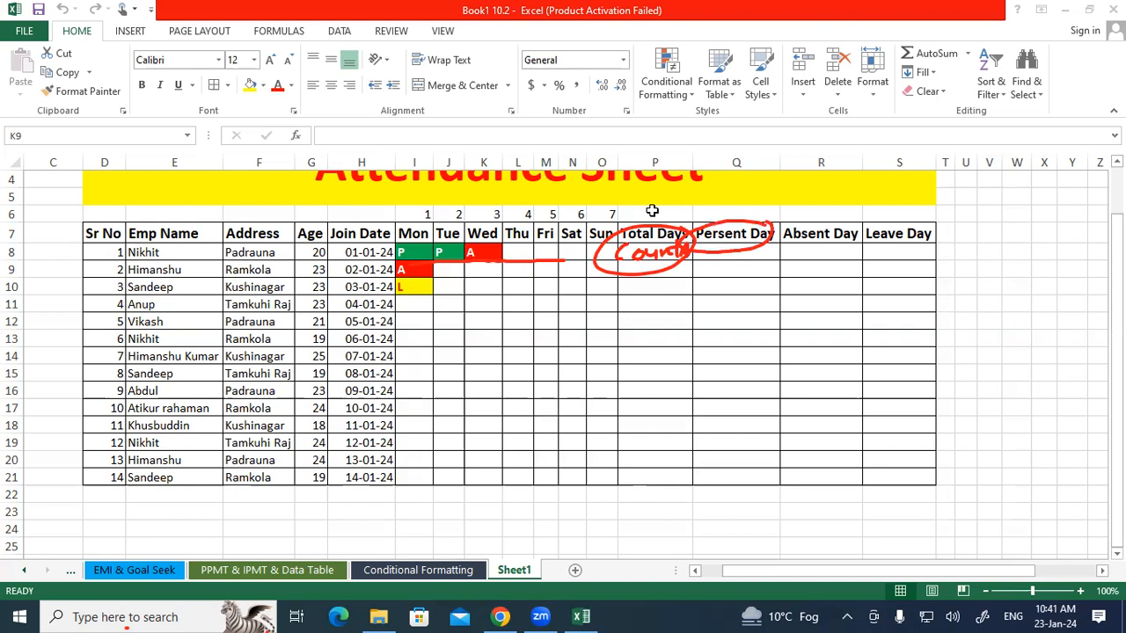
mouse_move(344, 420)
left_mouse_down()
mouse_move(312, 452)
mouse_move(333, 456)
left_mouse_up()
mouse_move(345, 437)
left_mouse_down()
mouse_move(391, 454)
mouse_move(424, 447)
left_mouse_up()
left_click_drag(421, 416, 436, 457)
left_click_drag(405, 434, 436, 431)
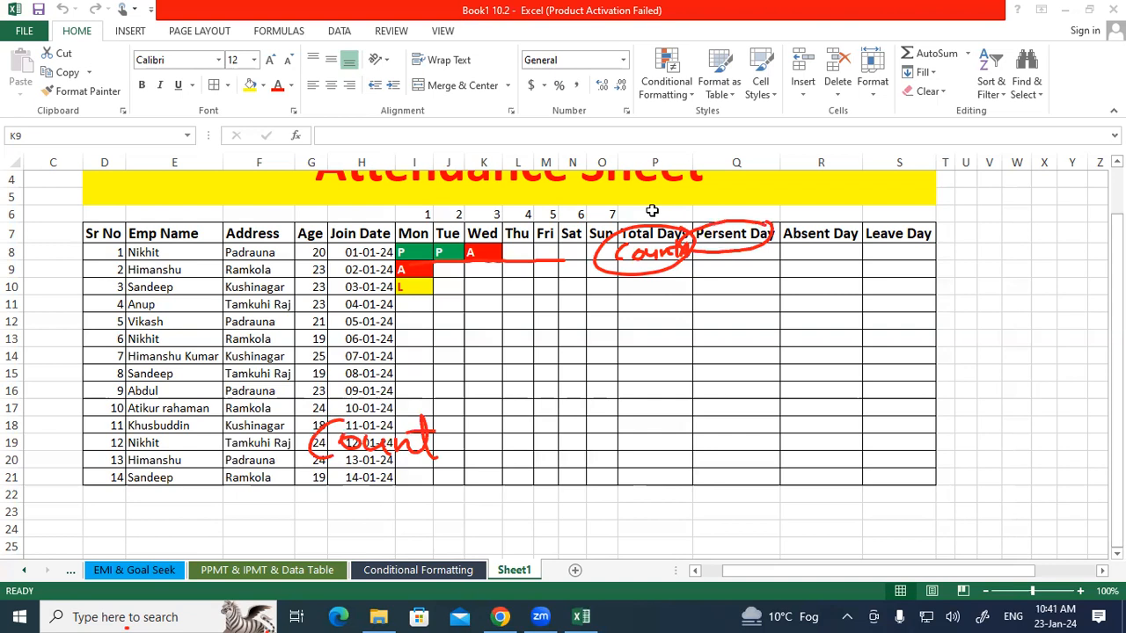
mouse_move(442, 435)
left_mouse_down()
mouse_move(444, 450)
mouse_move(465, 412)
mouse_move(445, 464)
left_mouse_up()
left_click_drag(444, 447, 474, 445)
left_click_drag(310, 486, 478, 466)
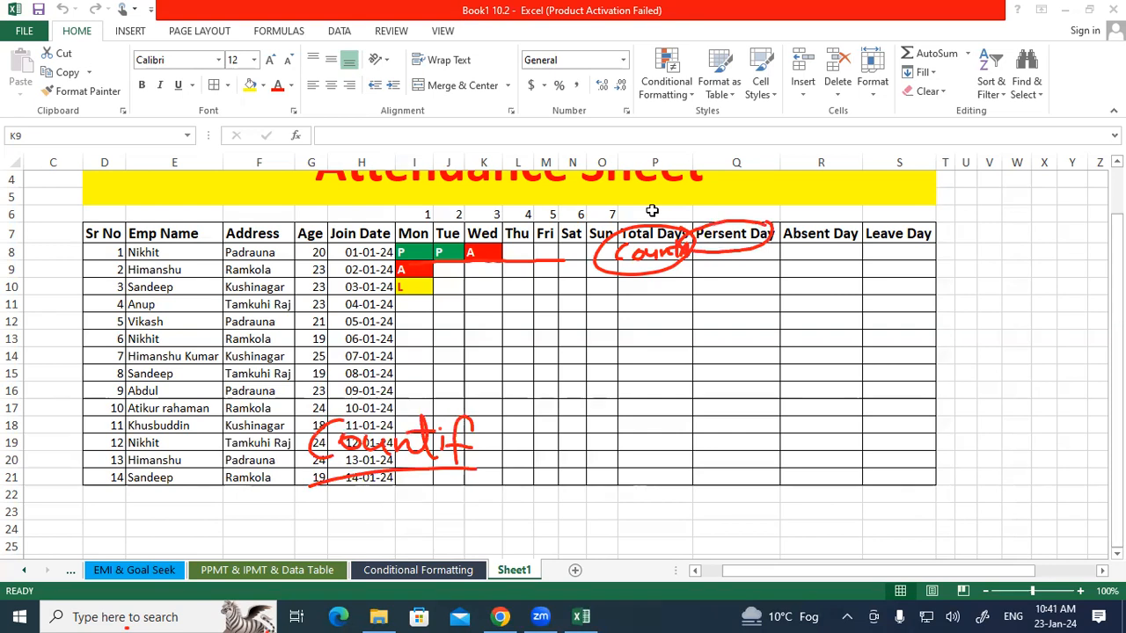
left_click_drag(290, 482, 409, 478)
mouse_move(547, 423)
left_mouse_down()
mouse_move(548, 453)
mouse_move(566, 453)
left_mouse_up()
mouse_move(558, 436)
left_mouse_down()
mouse_move(567, 397)
mouse_move(597, 426)
mouse_move(578, 398)
left_mouse_up()
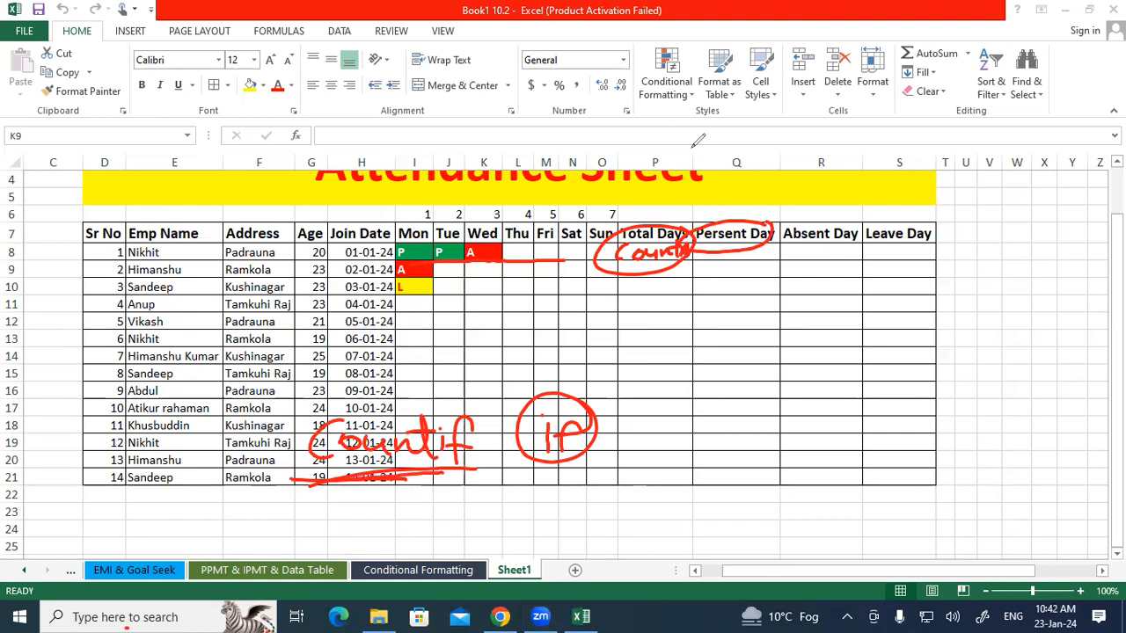
left_click_drag(373, 261, 628, 263)
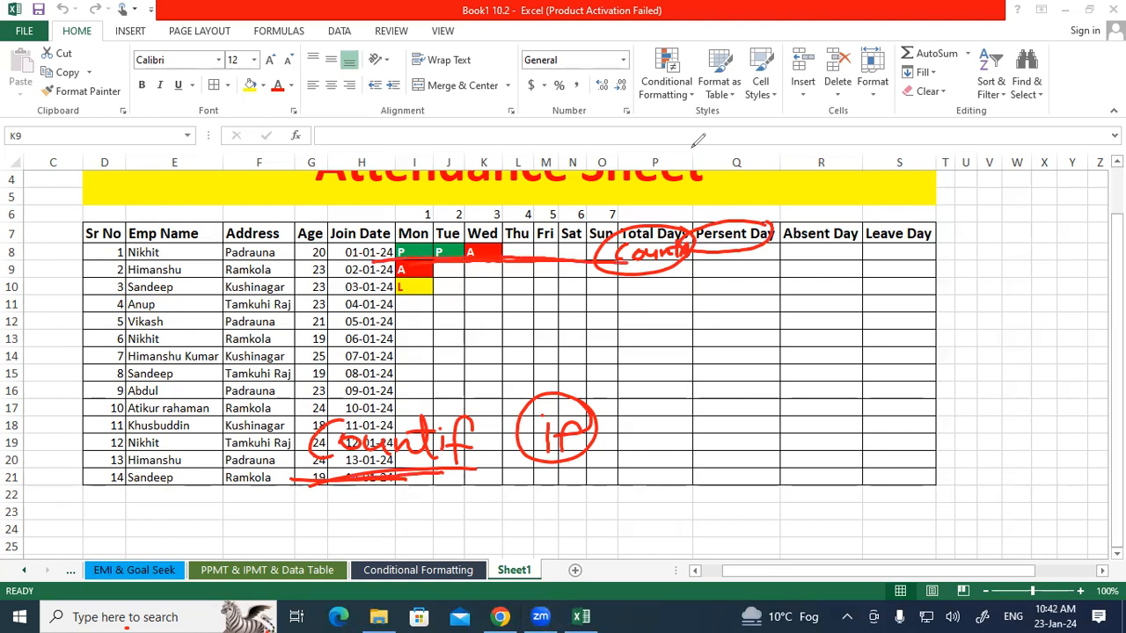
mouse_move(510, 329)
left_mouse_down()
mouse_move(511, 369)
mouse_move(514, 355)
mouse_move(538, 364)
mouse_move(521, 319)
left_mouse_up()
left_click_drag(54, 632, 36, 622)
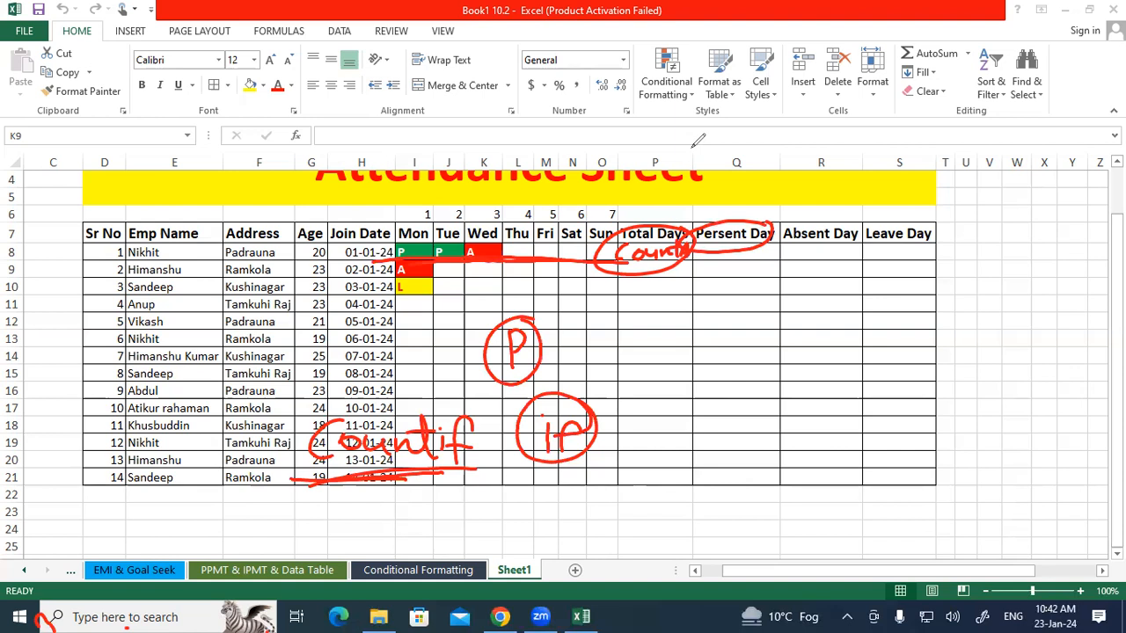
mouse_move(814, 243)
left_mouse_down()
mouse_move(778, 260)
mouse_move(860, 250)
mouse_move(816, 240)
left_mouse_up()
left_click_drag(396, 264, 581, 265)
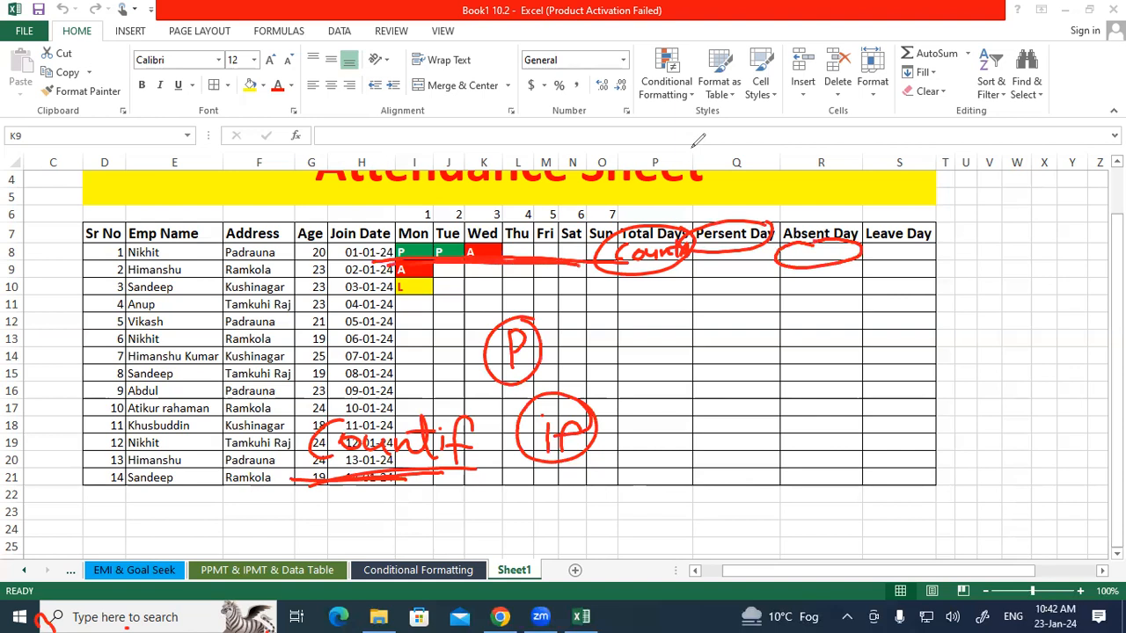
mouse_move(923, 239)
left_mouse_down()
mouse_move(846, 257)
mouse_move(929, 237)
left_mouse_up()
mouse_move(454, 275)
left_mouse_down()
mouse_move(472, 303)
mouse_move(484, 279)
mouse_move(445, 269)
left_mouse_up()
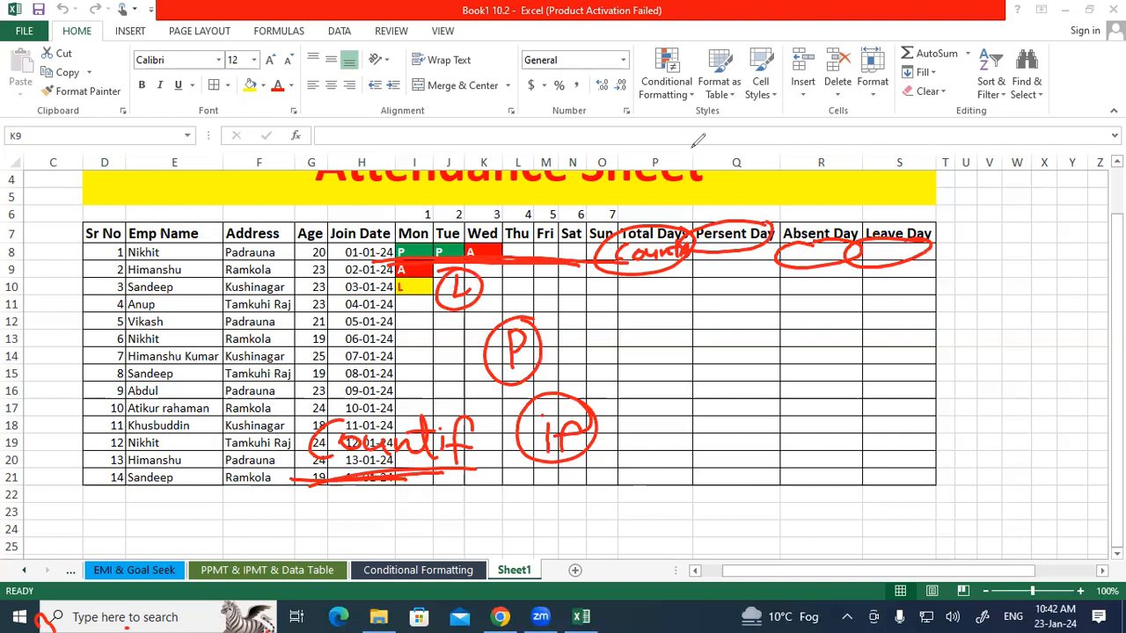
left_click(693, 147)
mouse_move(625, 249)
left_mouse_down()
mouse_move(695, 236)
mouse_move(616, 236)
mouse_move(624, 249)
left_mouse_up()
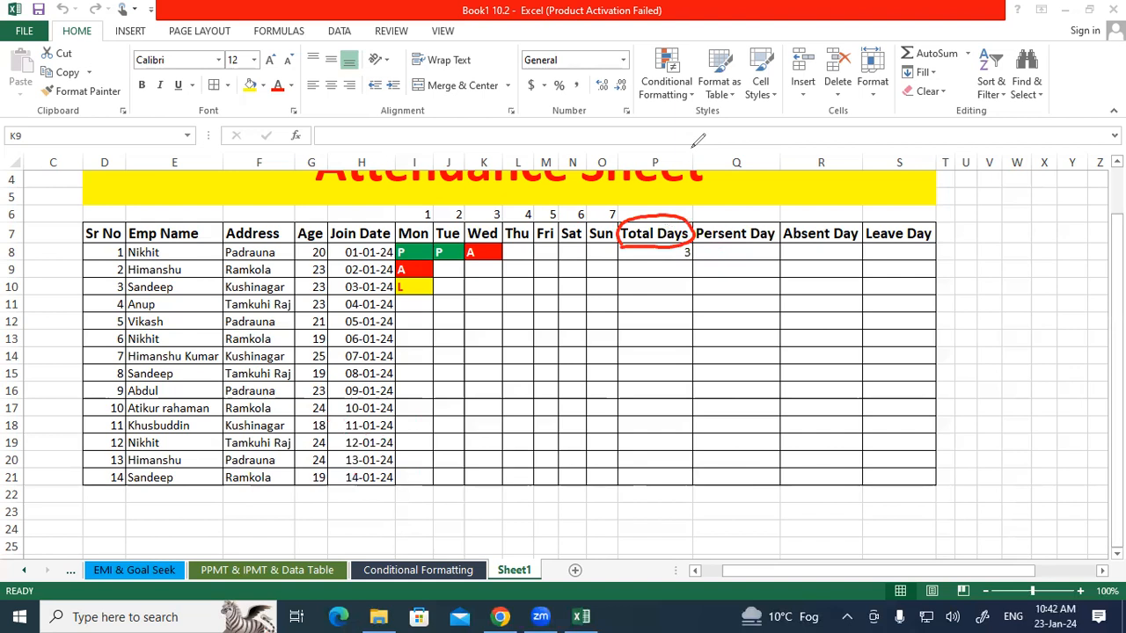
left_click_drag(727, 254, 721, 470)
left_click_drag(812, 259, 806, 443)
left_click_drag(878, 283, 869, 387)
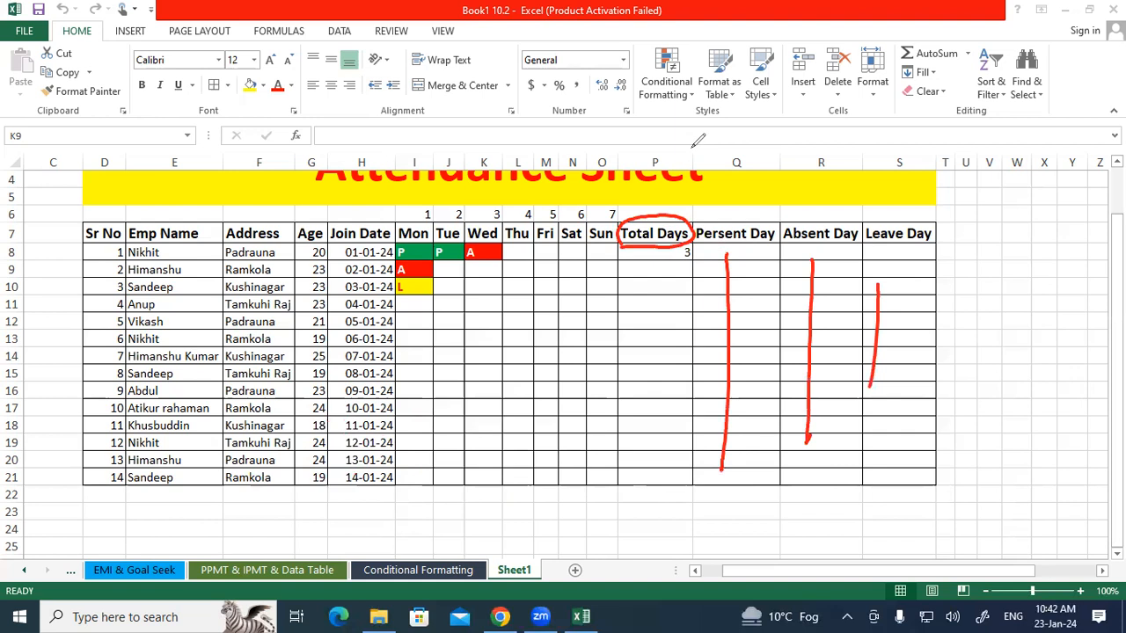
mouse_move(128, 470)
left_mouse_down()
mouse_move(124, 480)
mouse_move(214, 470)
mouse_move(128, 489)
left_mouse_up()
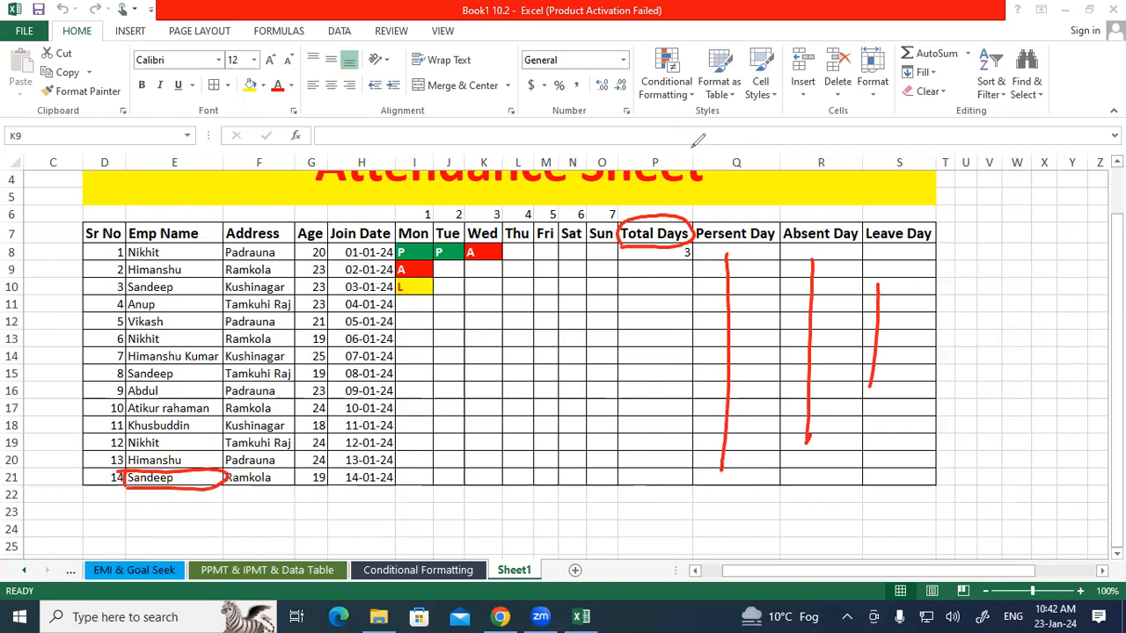
mouse_move(402, 482)
left_mouse_down()
mouse_move(410, 498)
mouse_move(524, 522)
mouse_move(599, 475)
left_mouse_up()
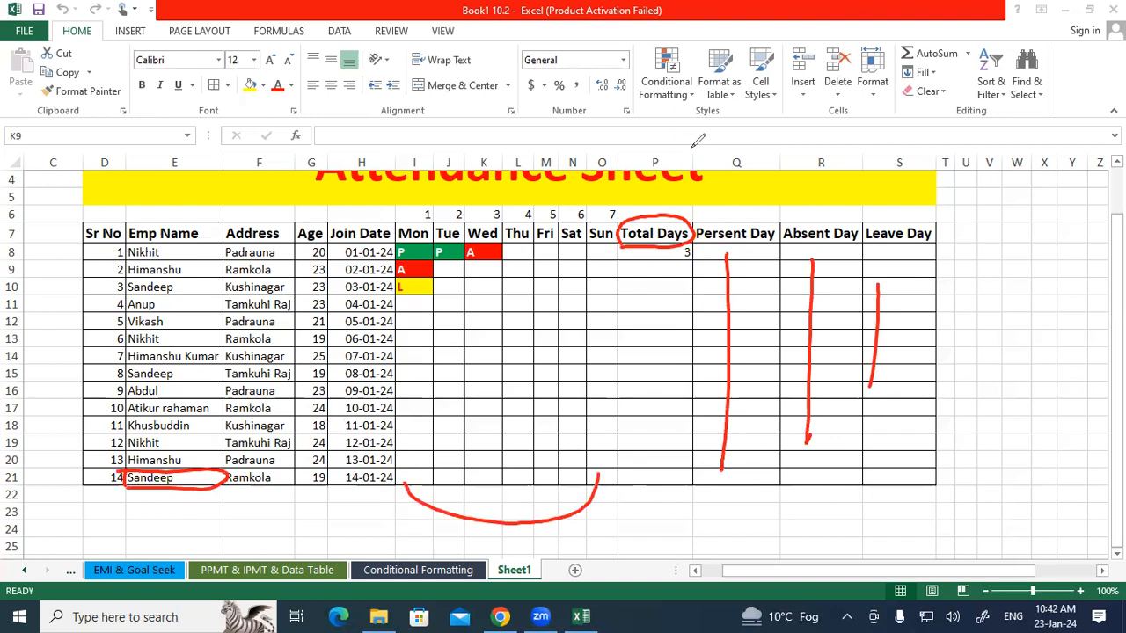
mouse_move(625, 467)
left_mouse_down()
mouse_move(656, 466)
mouse_move(651, 491)
mouse_move(623, 475)
left_mouse_up()
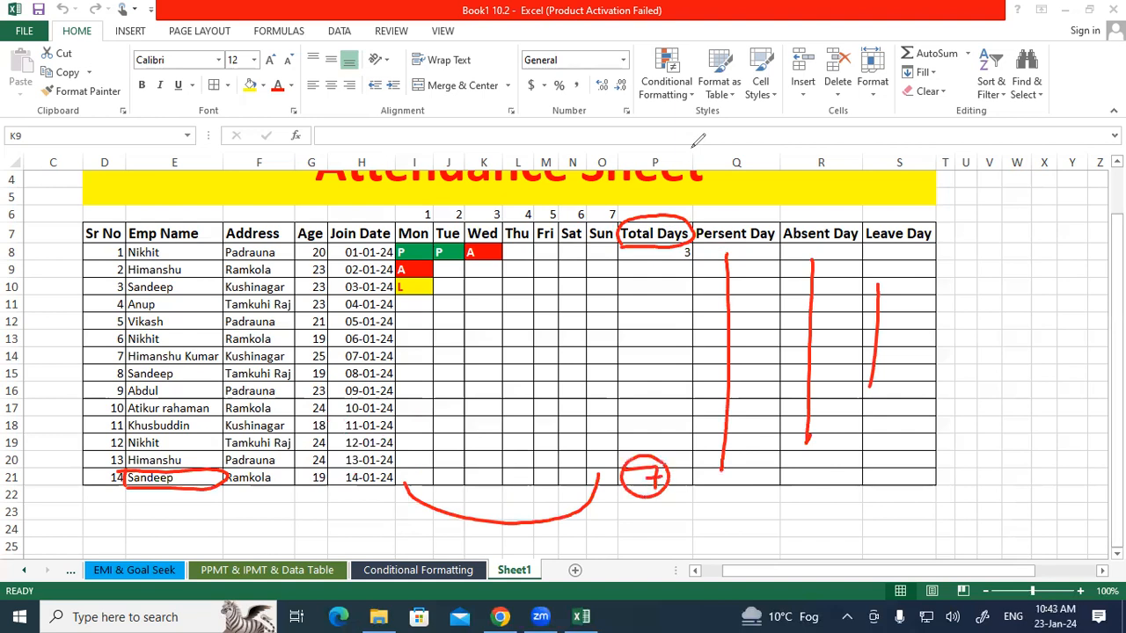
mouse_move(730, 468)
left_mouse_down()
mouse_move(744, 483)
mouse_move(714, 482)
mouse_move(903, 471)
mouse_move(883, 487)
left_mouse_up()
mouse_move(897, 459)
left_mouse_down()
mouse_move(864, 479)
mouse_move(908, 463)
left_mouse_up()
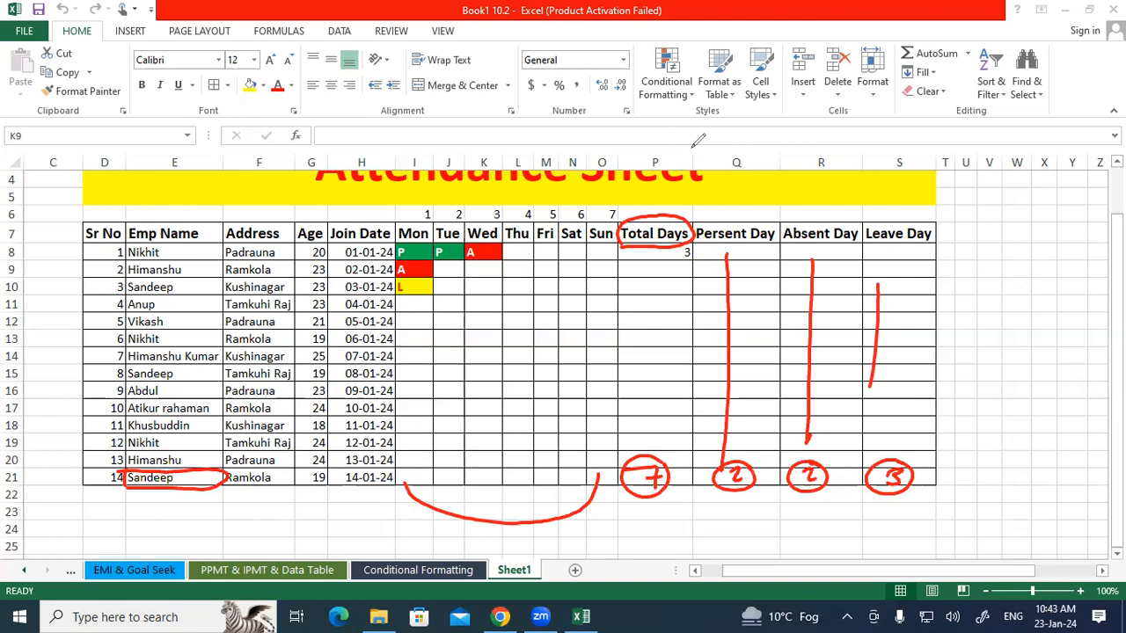
left_click(53, 512)
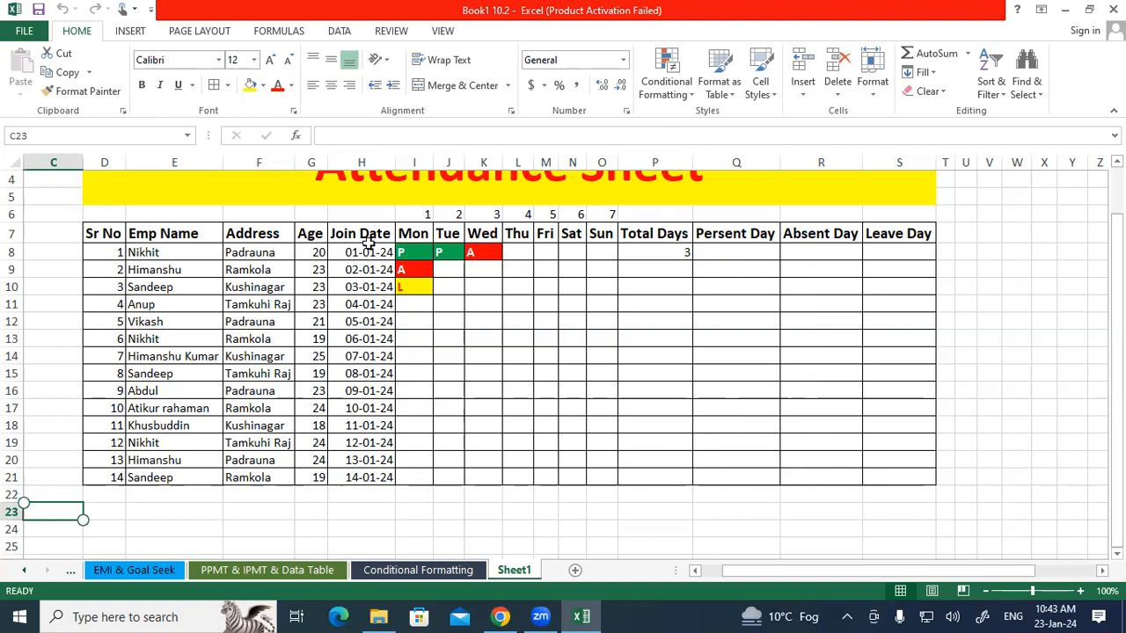
Re-enter the formula =COUNTA(I8:O8) in P8 under Total Days.
left_click_drag(411, 251, 616, 251)
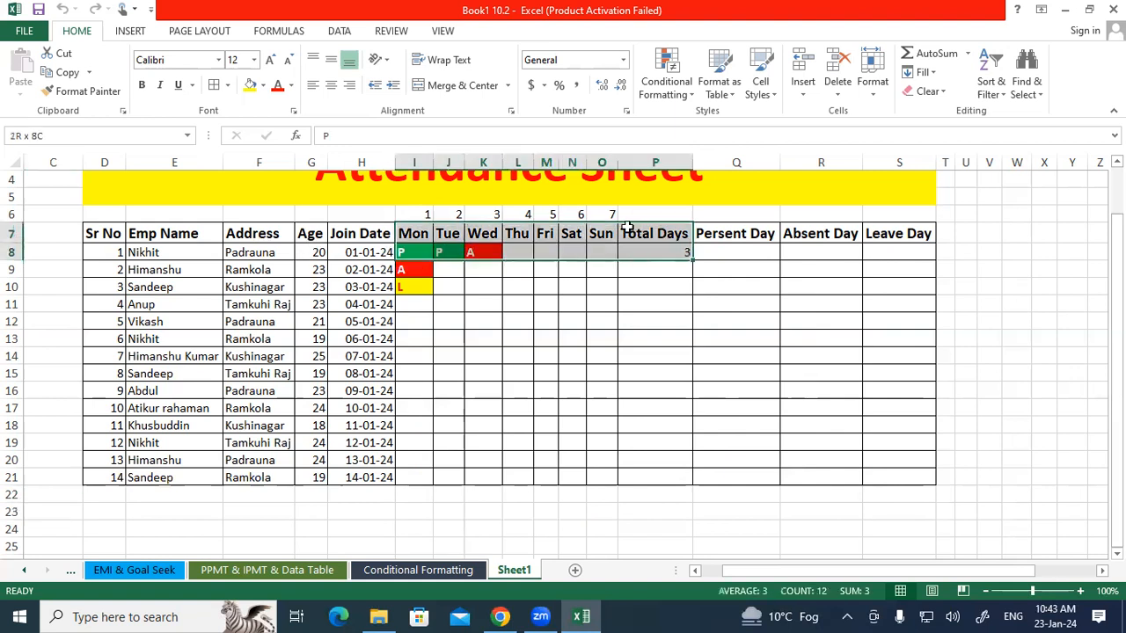
left_click(627, 263)
left_click(639, 248)
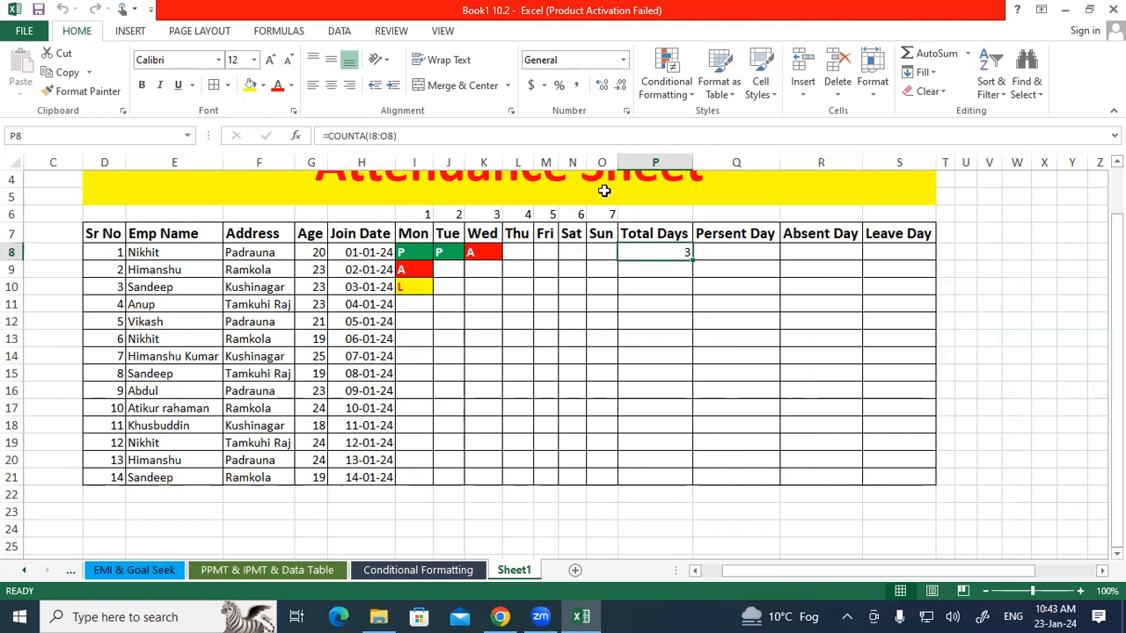
type("=COUN")
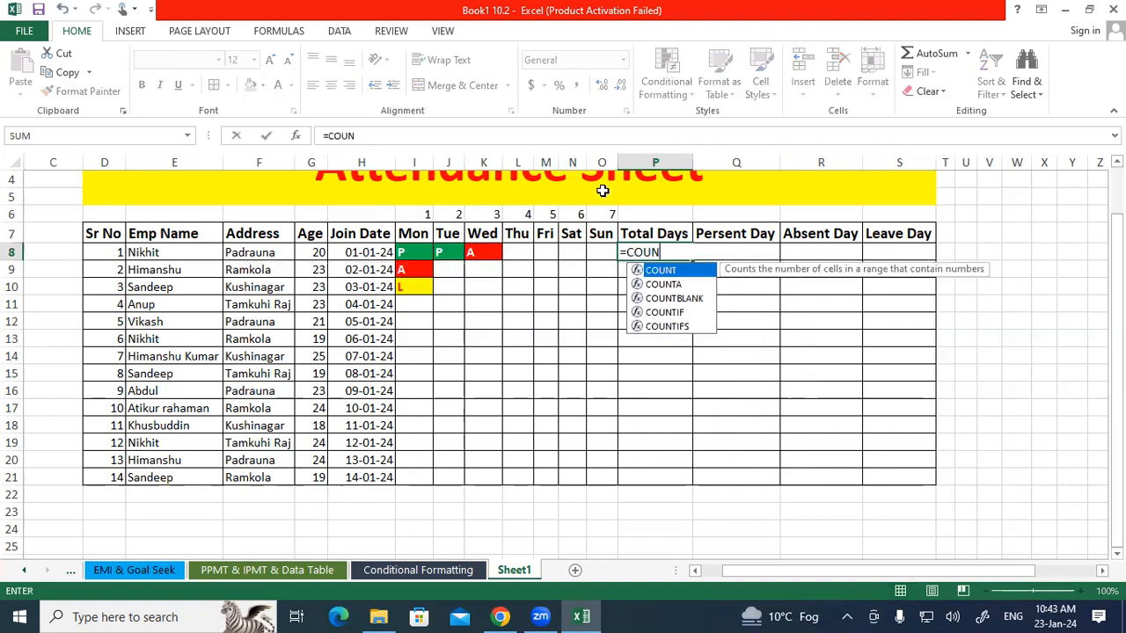
type("TS")
key("BackSpace")
type("S")
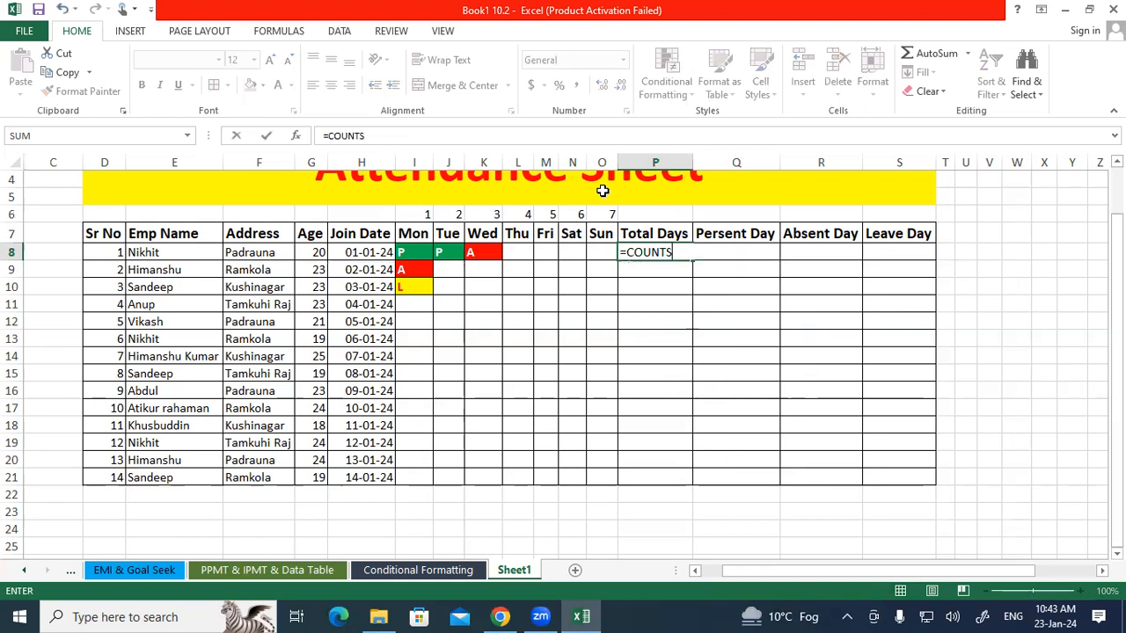
key("BackSpace")
type("A(")
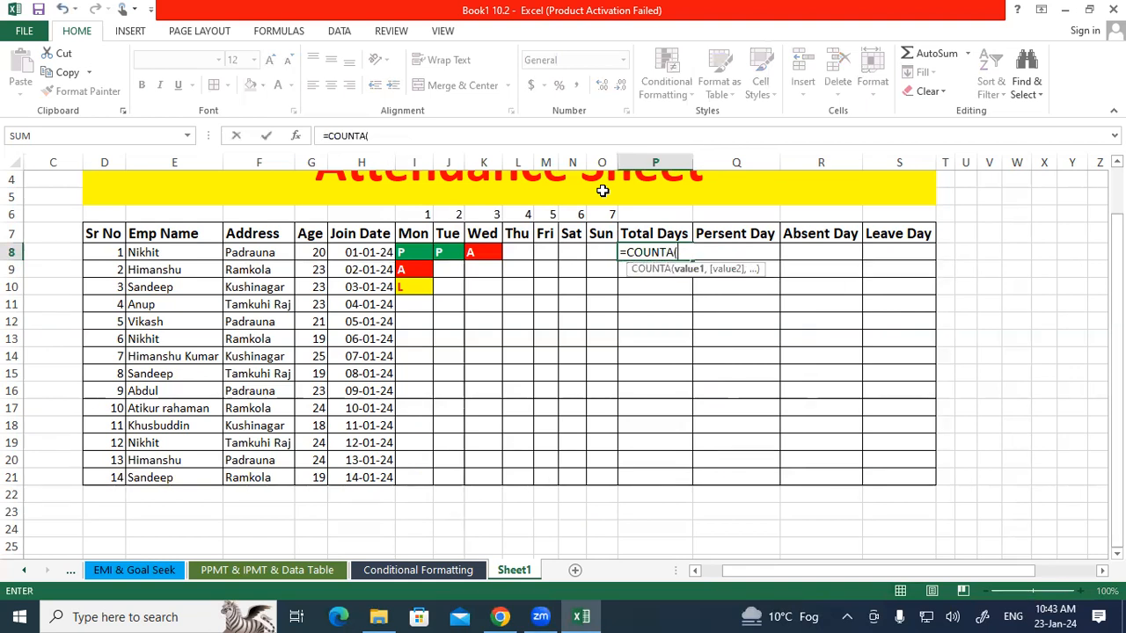
left_click_drag(405, 252, 595, 253)
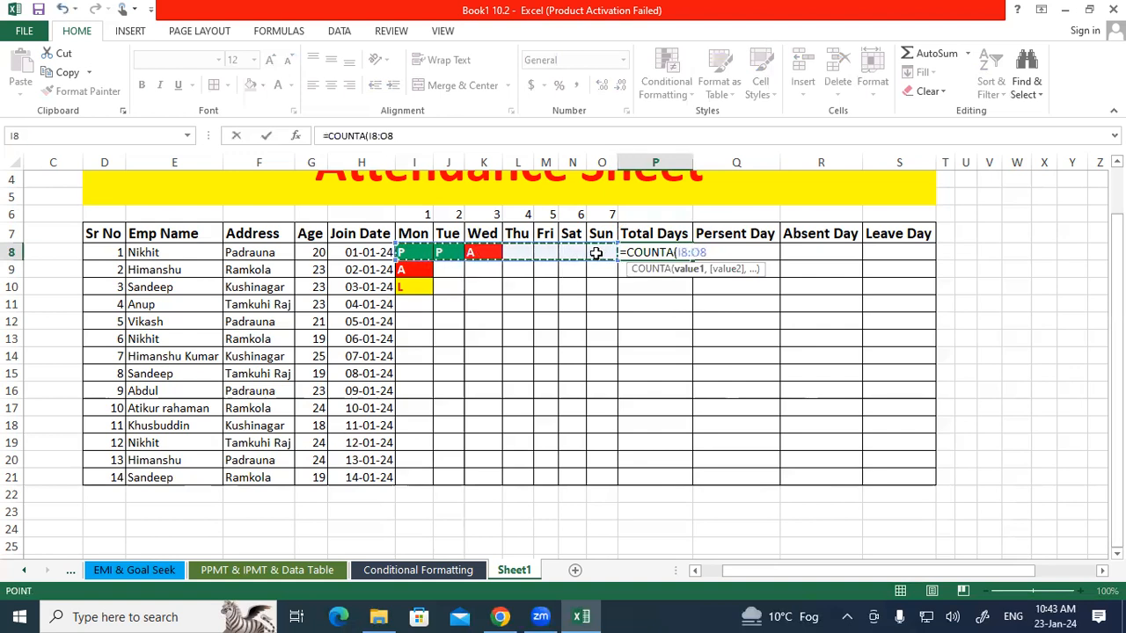
key("Return")
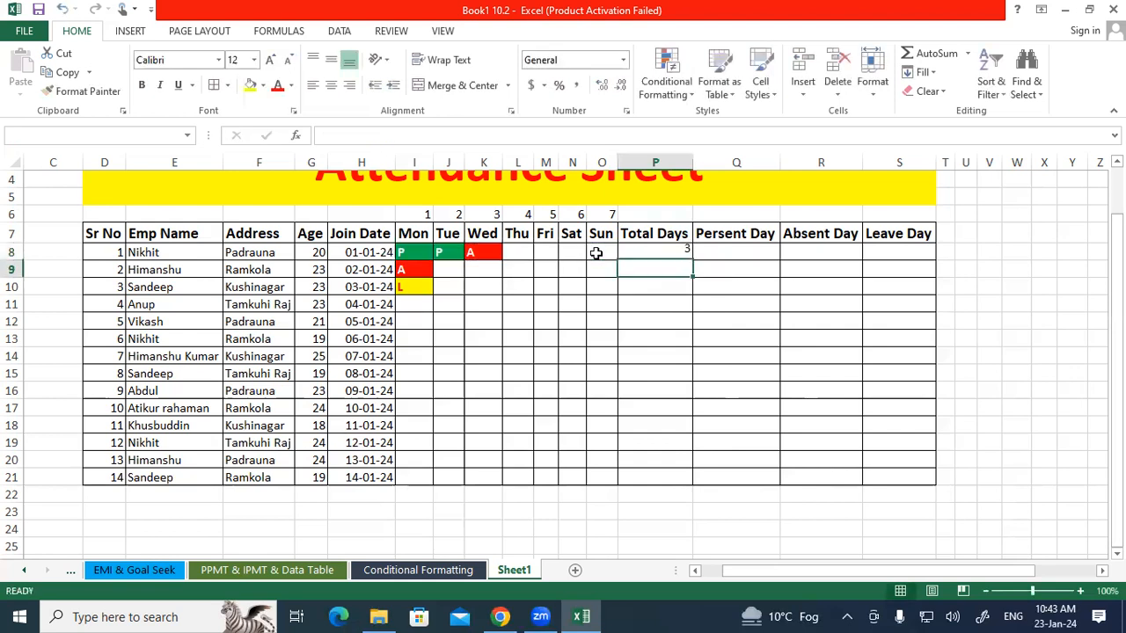
Fill the Total Days formula down from P8 to P21 for all employees.
left_click(661, 253)
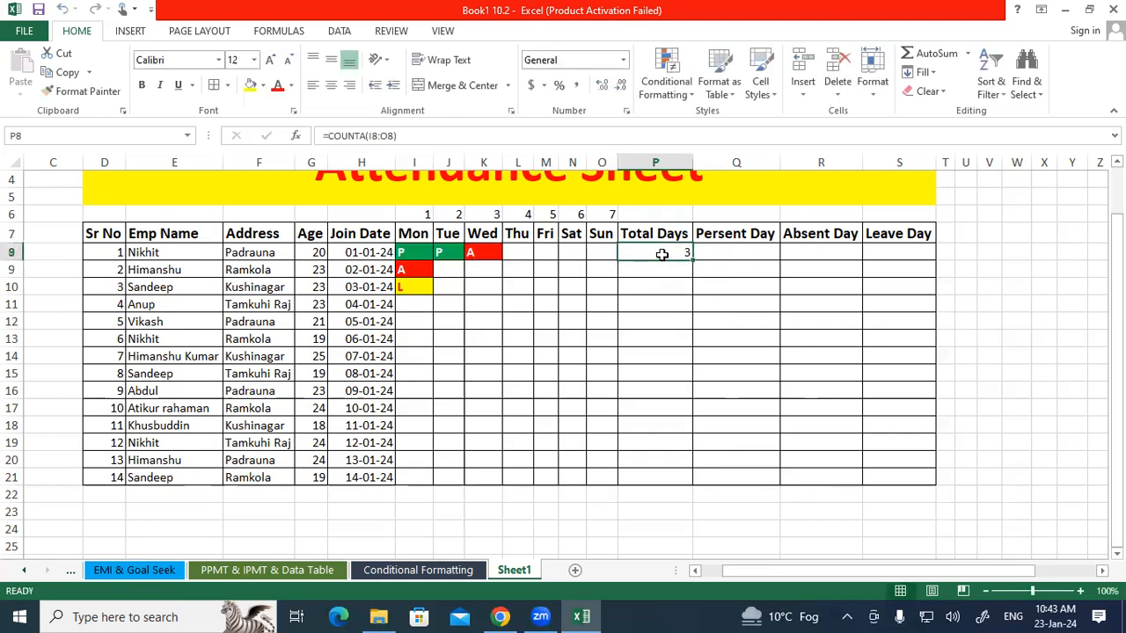
left_click_drag(692, 260, 692, 482)
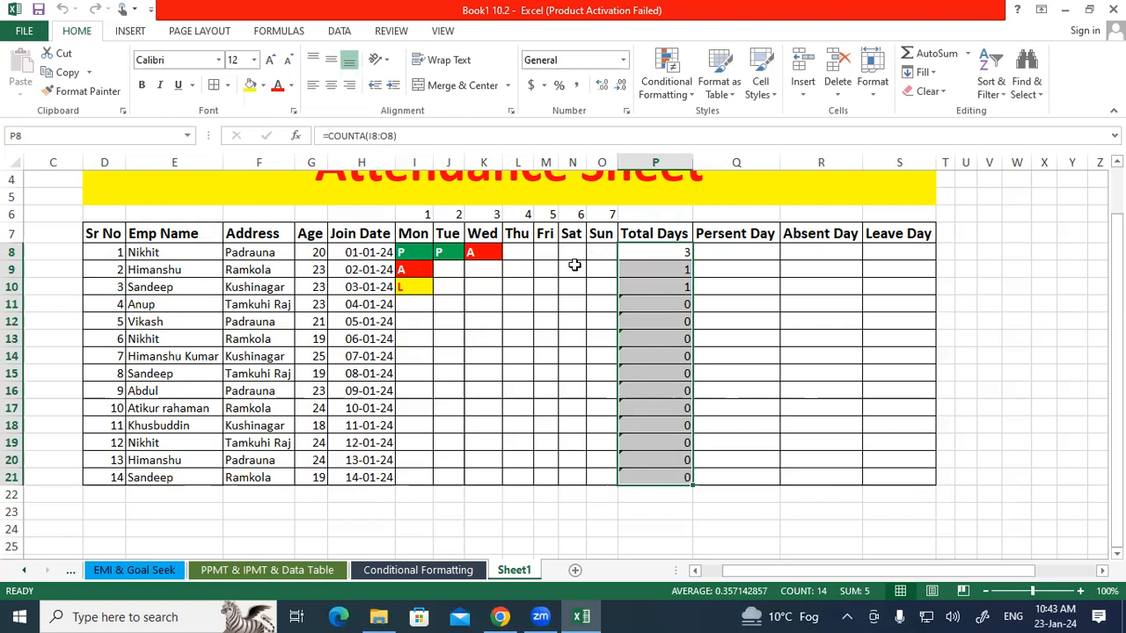
left_click(422, 273)
left_click_drag(424, 278, 609, 285)
left_click(659, 307)
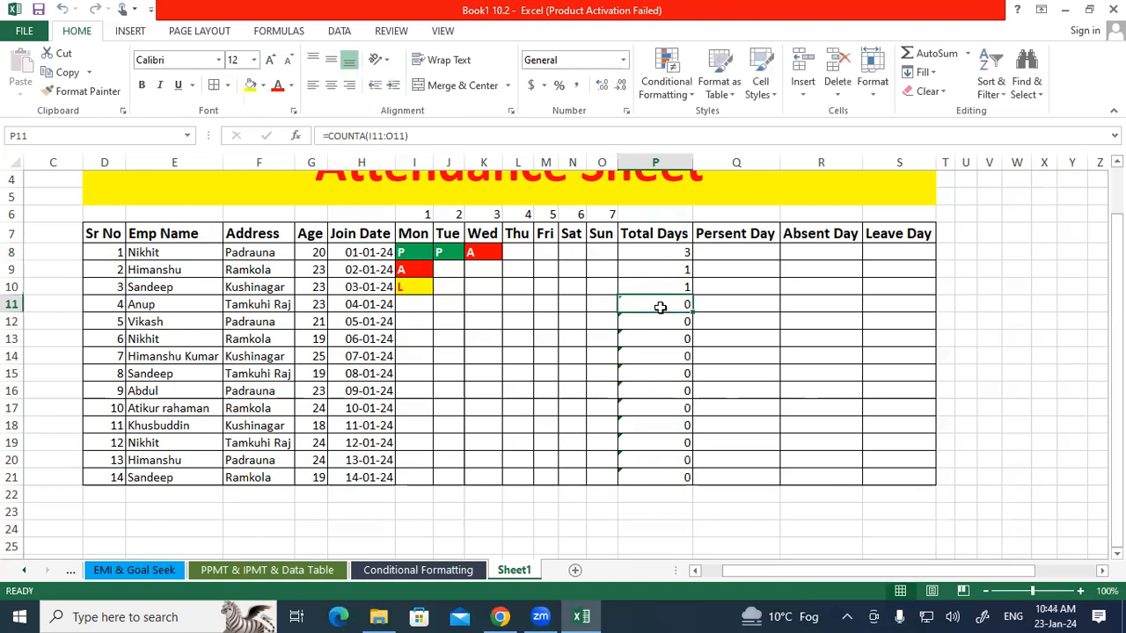
Enter A, P, P, L, P, L, P for Mon through Sun in the fourth employee's row.
left_click(412, 309)
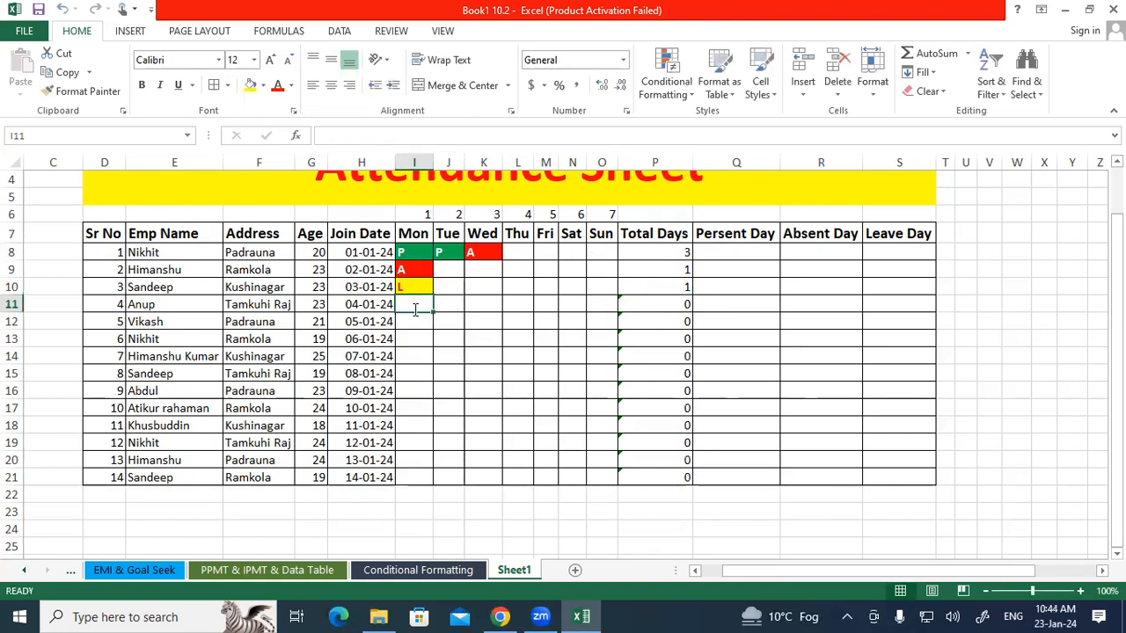
type("A")
key("Tab")
type("P")
key("Tab")
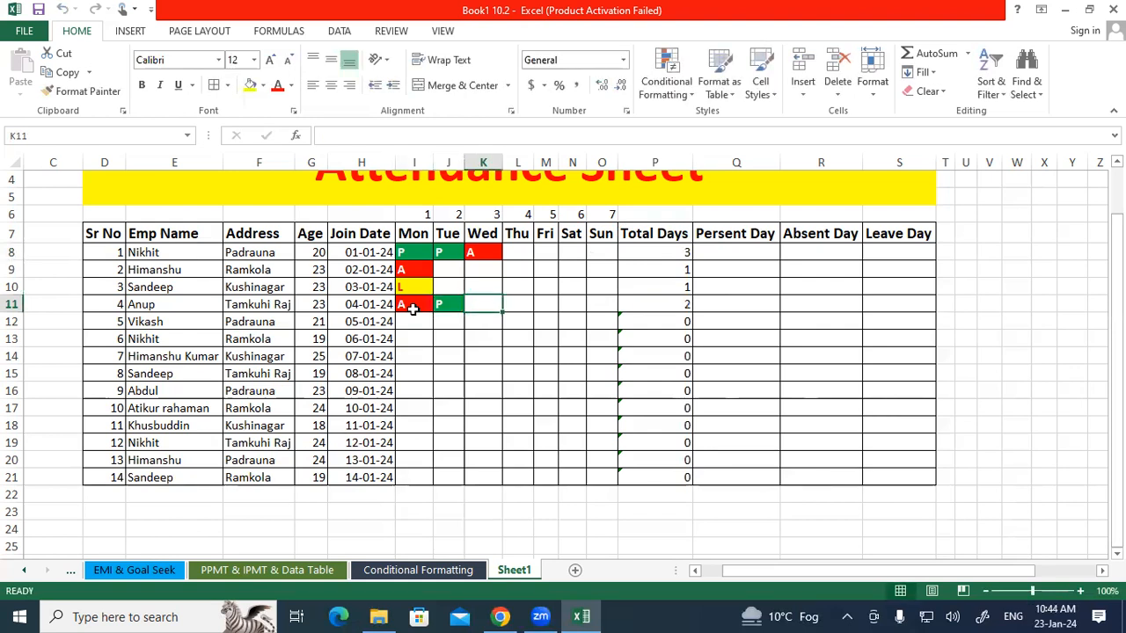
key("Tab")
type("L")
key("Tab")
type("P")
key("Tab")
type("L")
key("Tab")
type("P")
key("Tab")
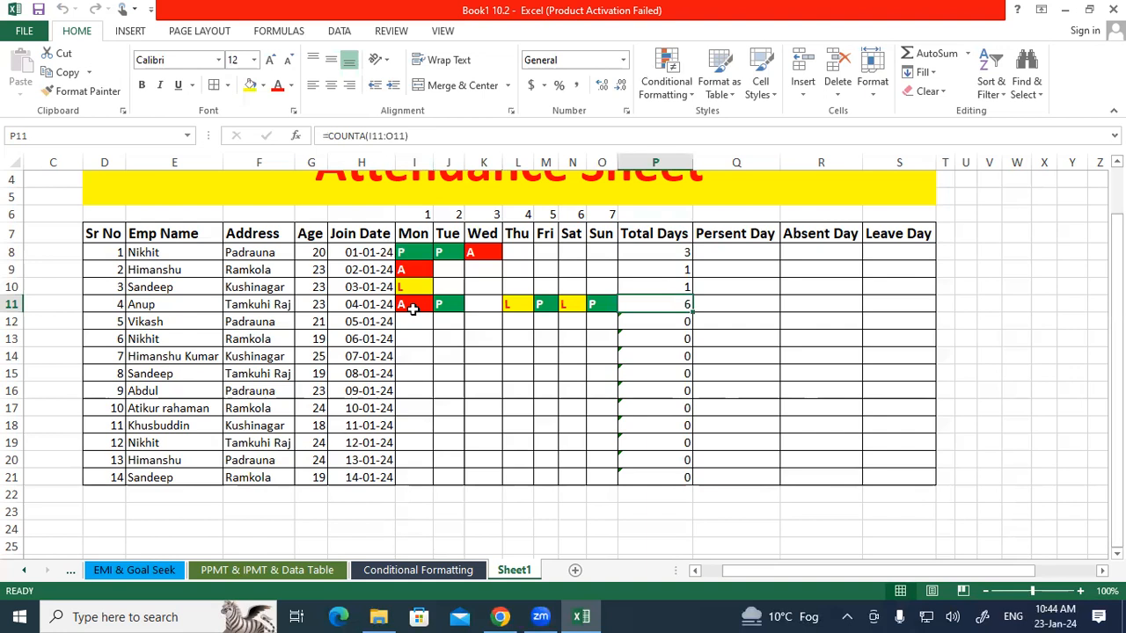
left_click(492, 301)
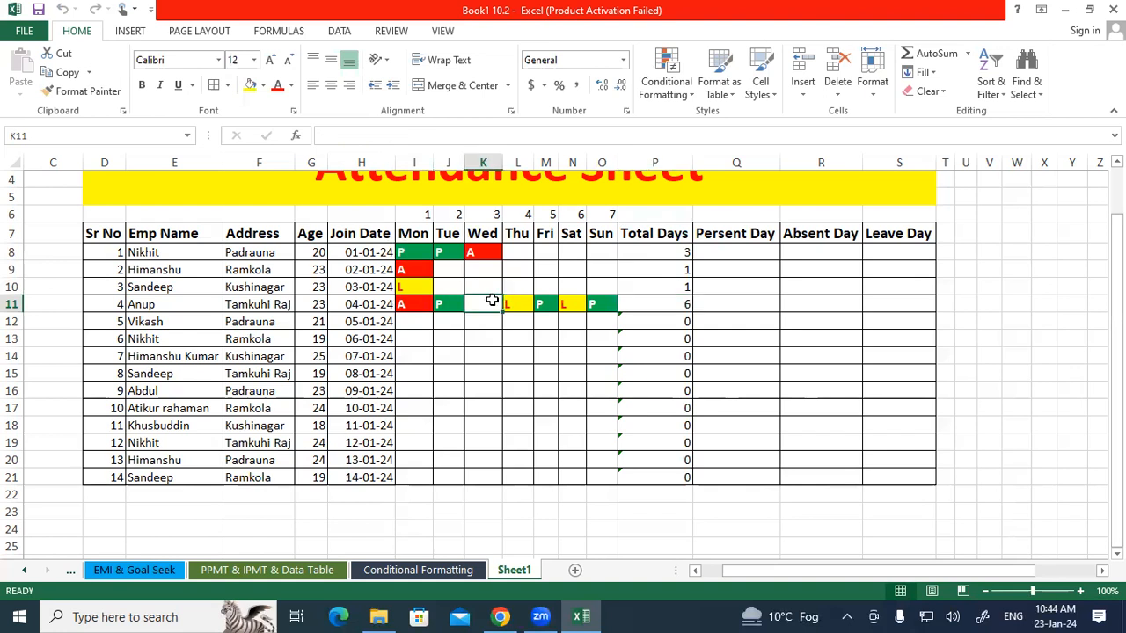
type("P")
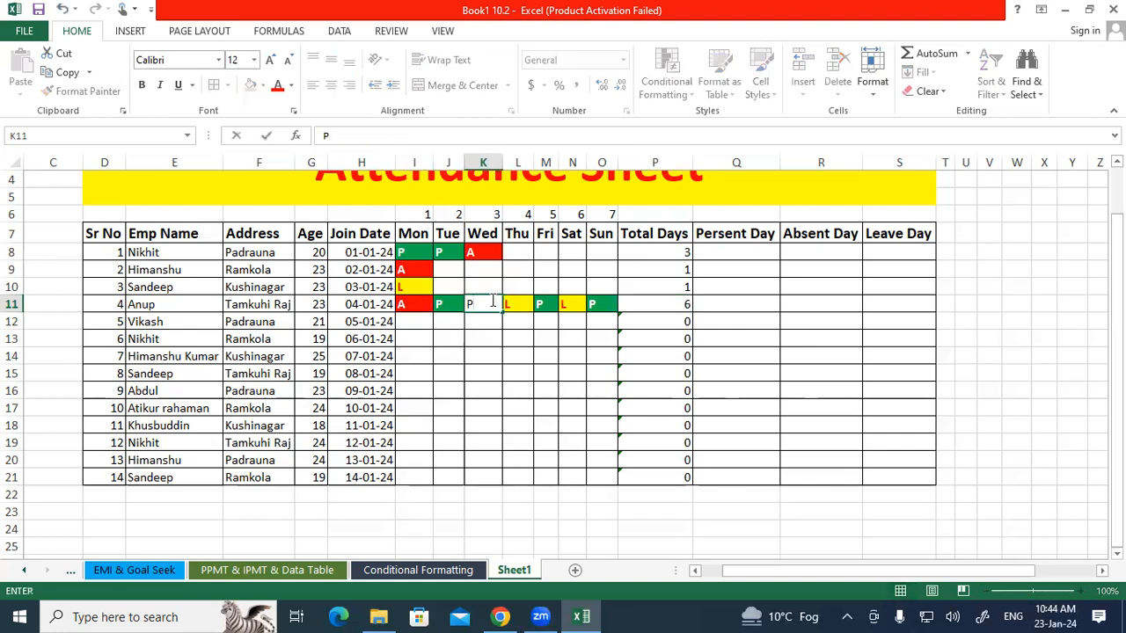
key("Tab")
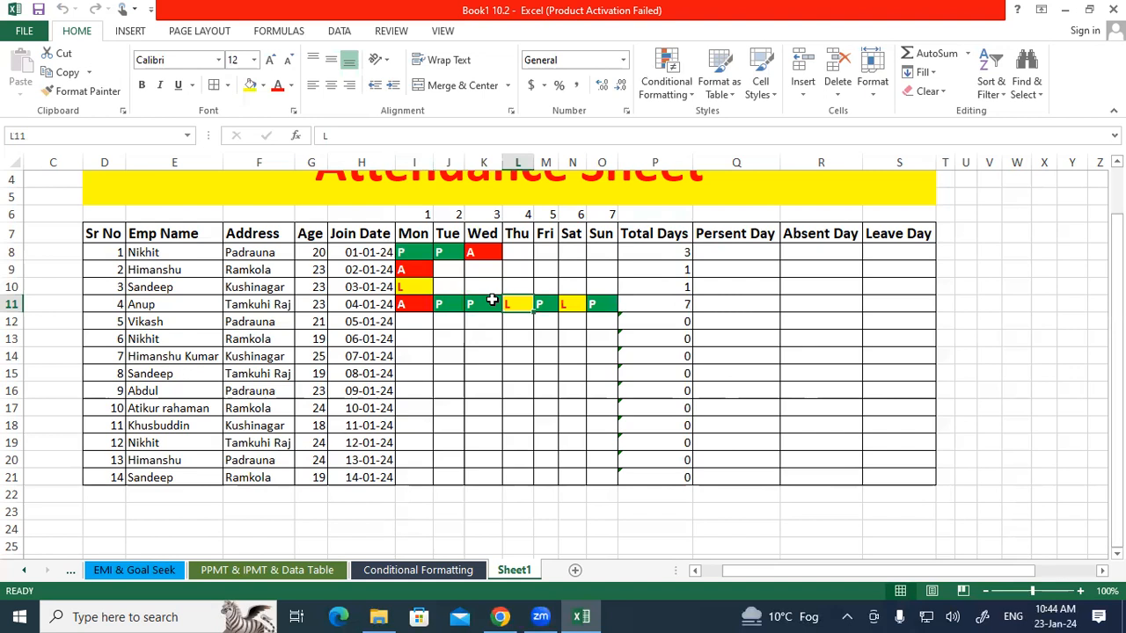
Enter the formula =COUNTIF(I8:O8,"P") in Q8 under Persent Day.
left_click(736, 251)
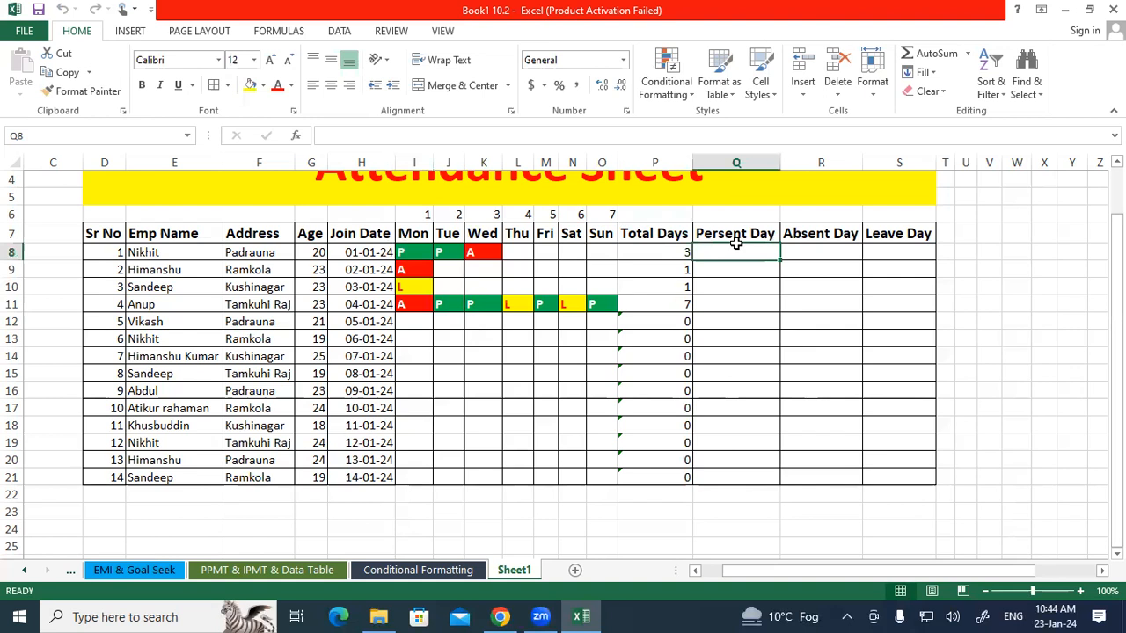
type("=COUNTIF(")
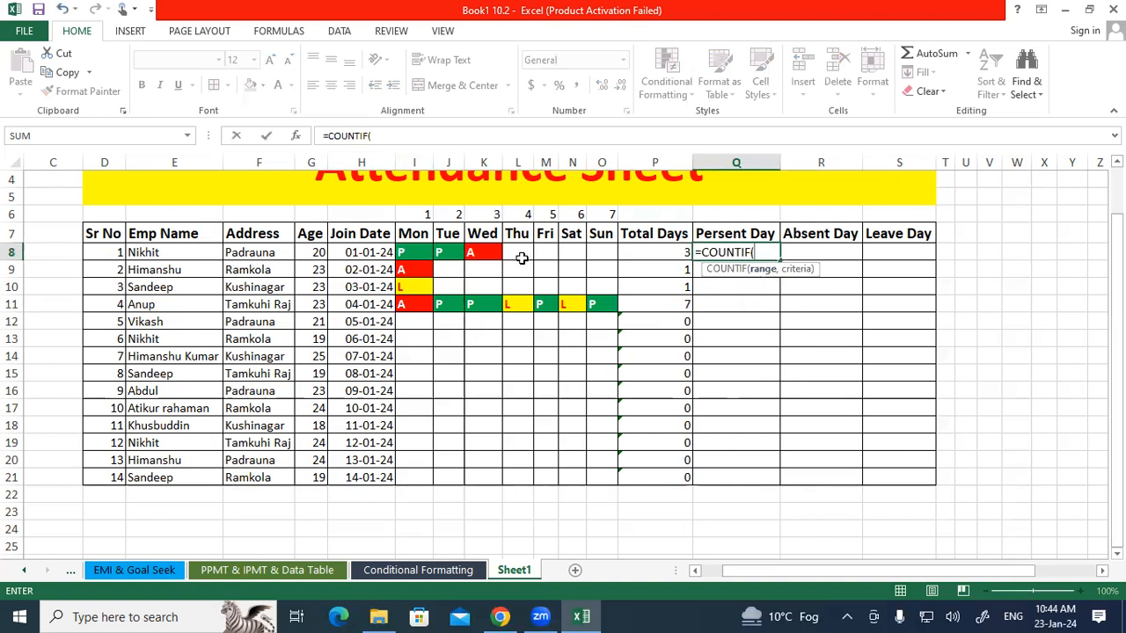
left_click_drag(403, 253, 603, 252)
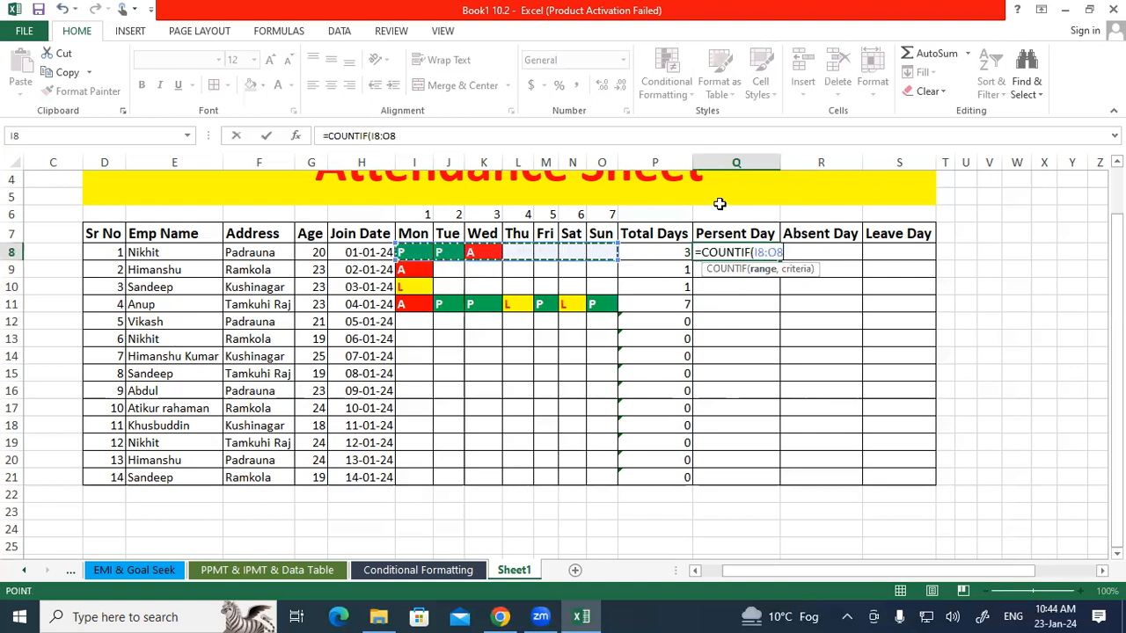
type(",")
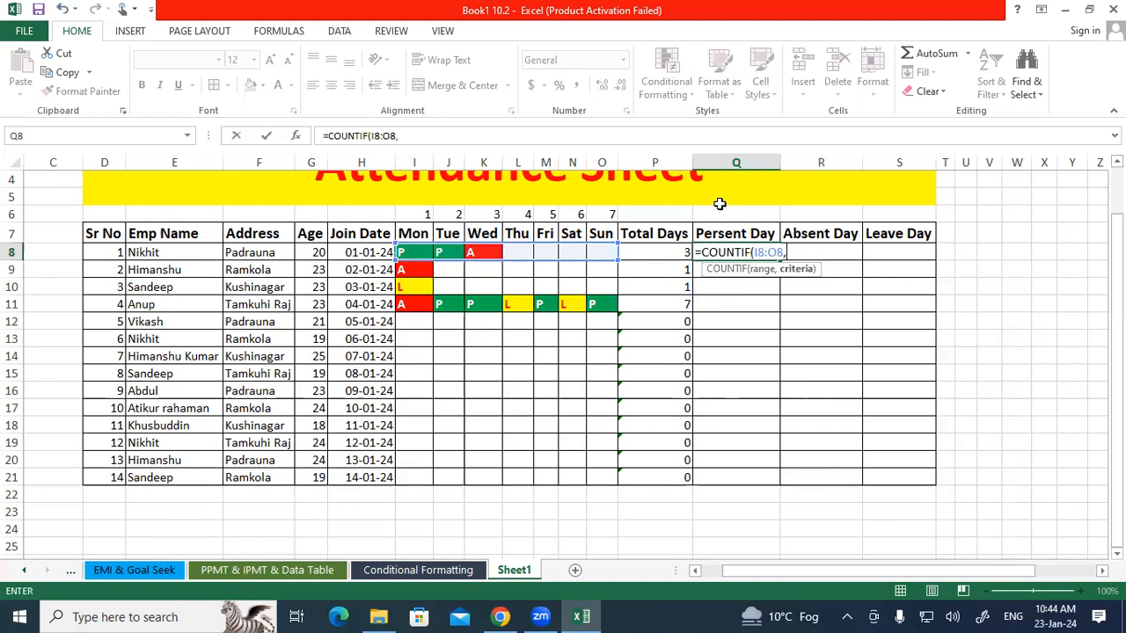
type("\"P")
type("\")")
key("Return")
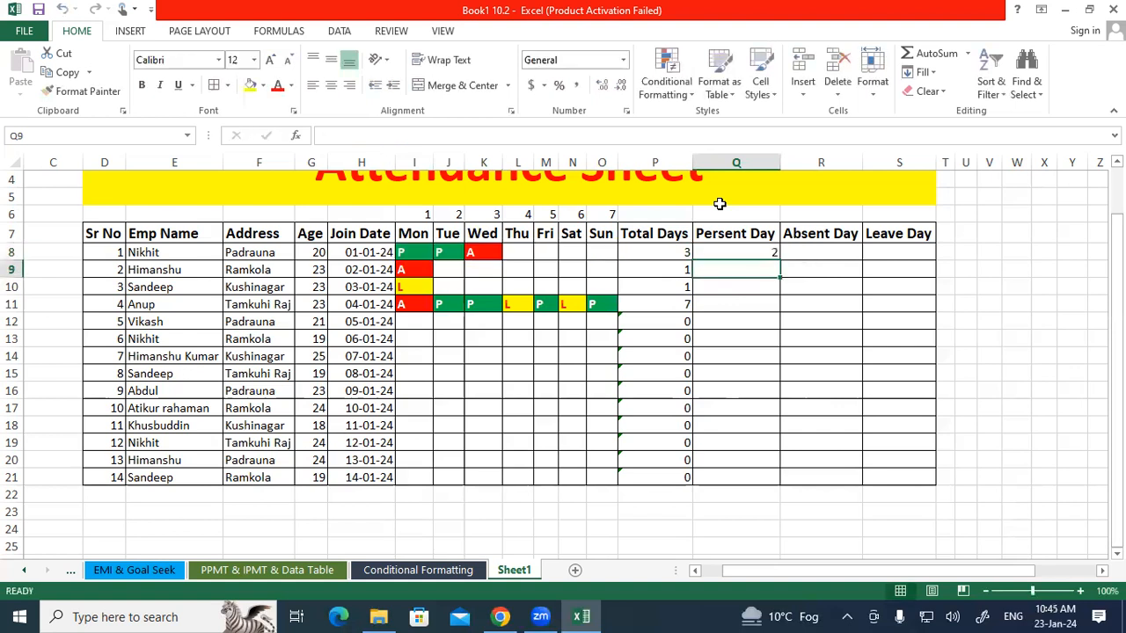
Check the first employee's daily entries against the Persent Day formula in Q8.
left_click(437, 249)
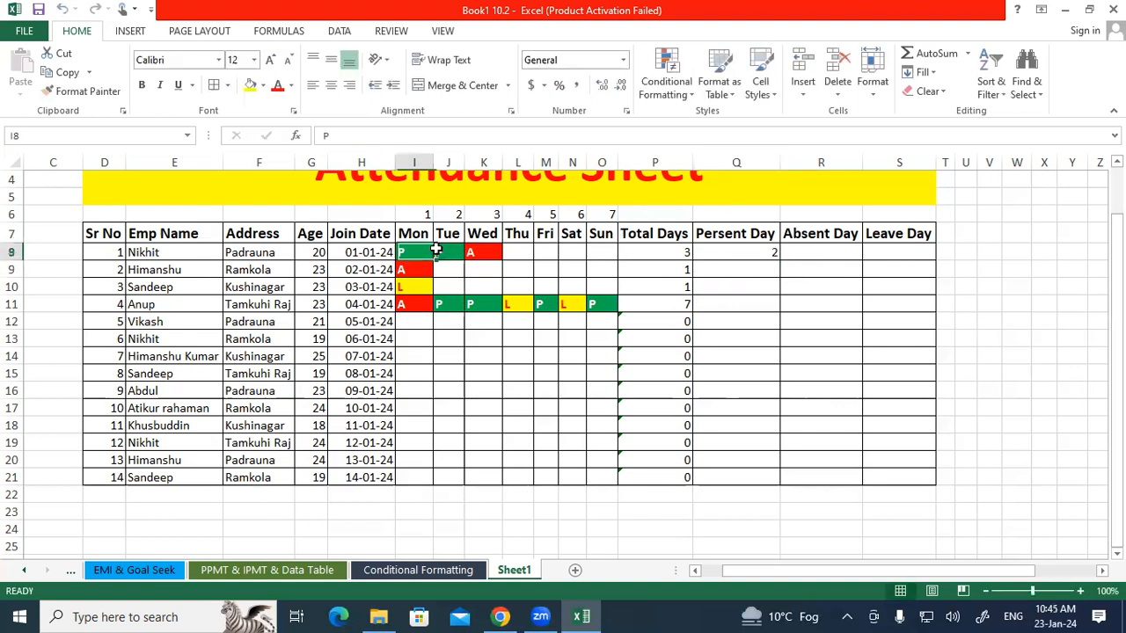
left_click(720, 254)
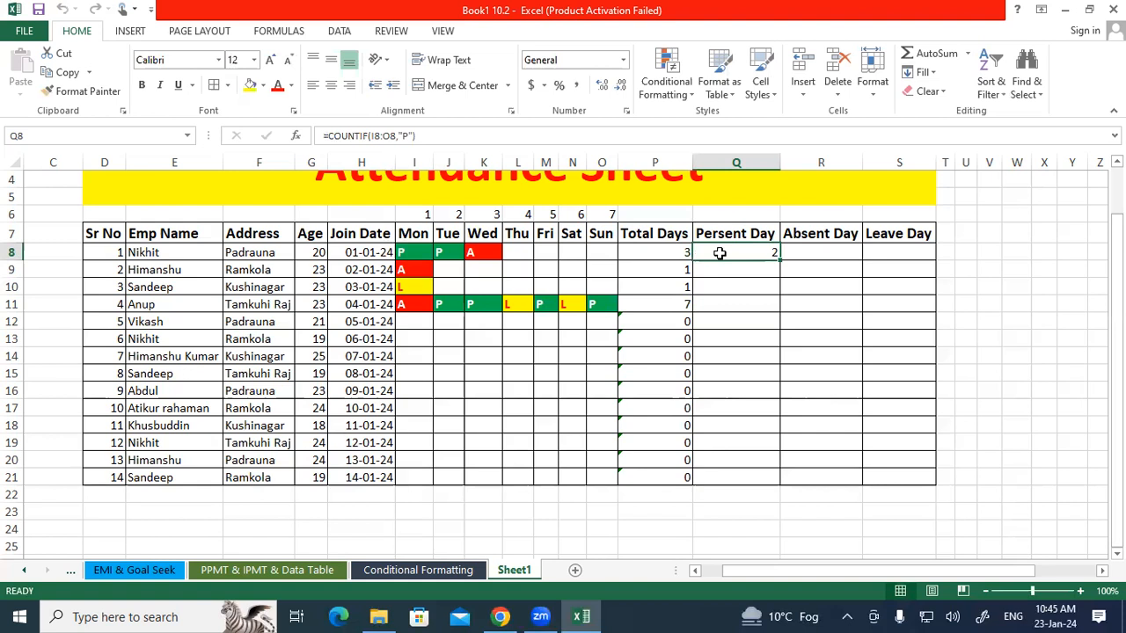
left_click(547, 252)
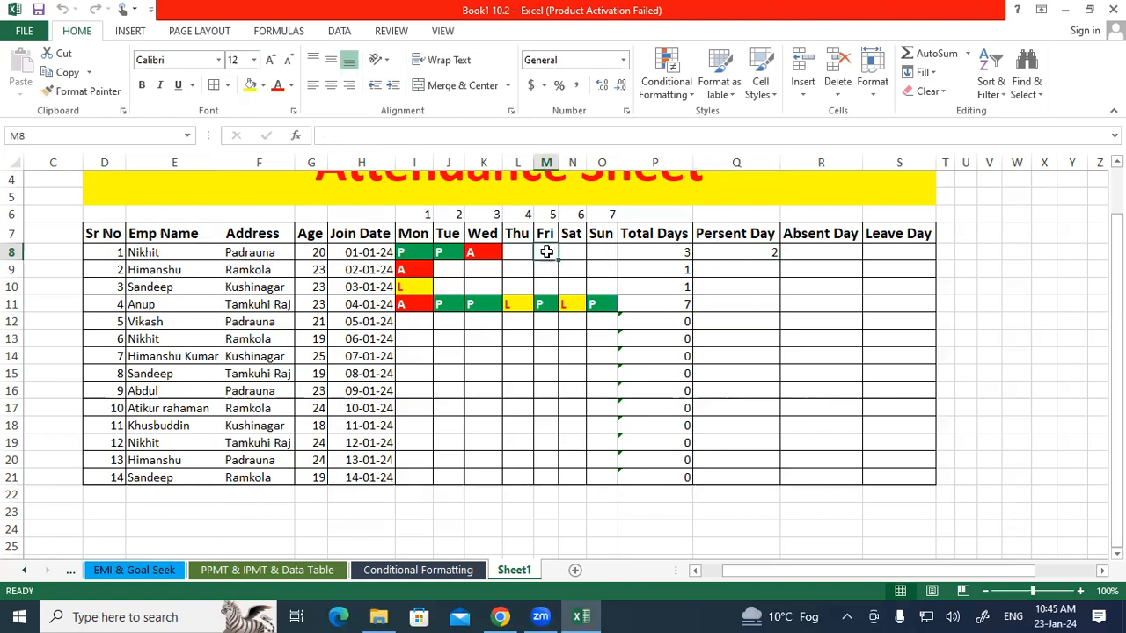
Enter P for Friday in the first employee's row and re-confirm the M8 entry.
type("P")
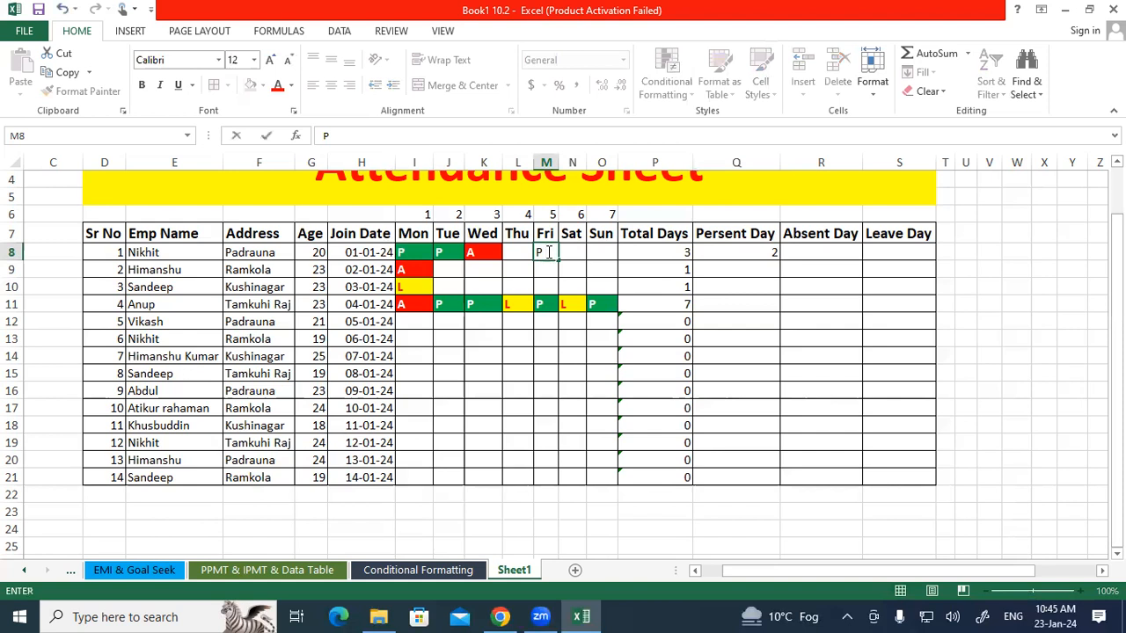
key("Return")
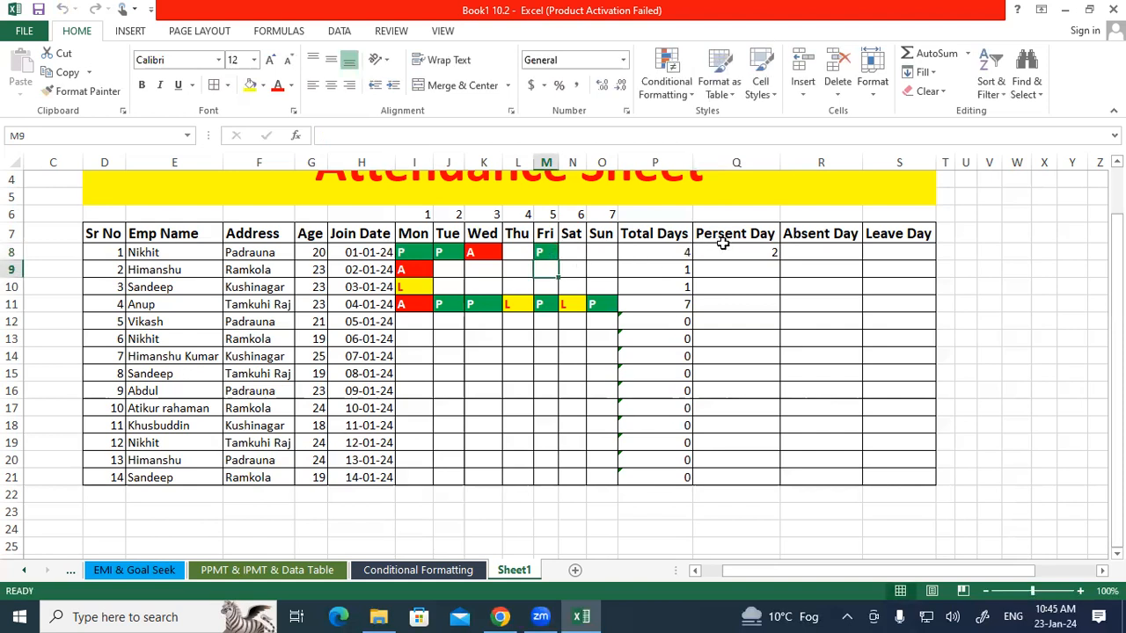
left_click(718, 248)
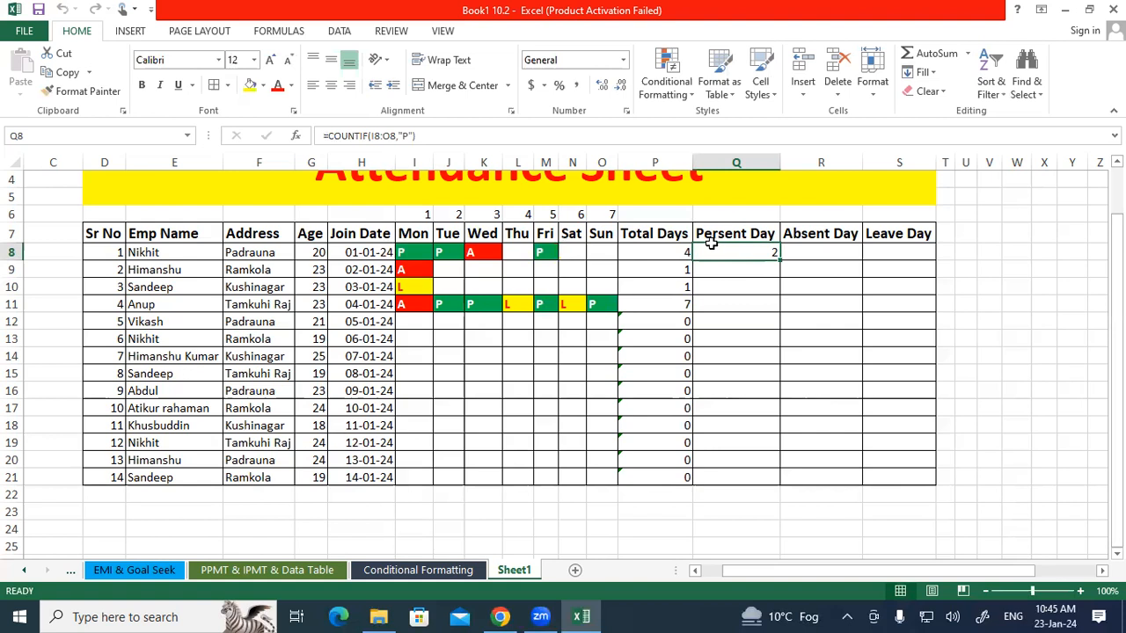
left_click(545, 255)
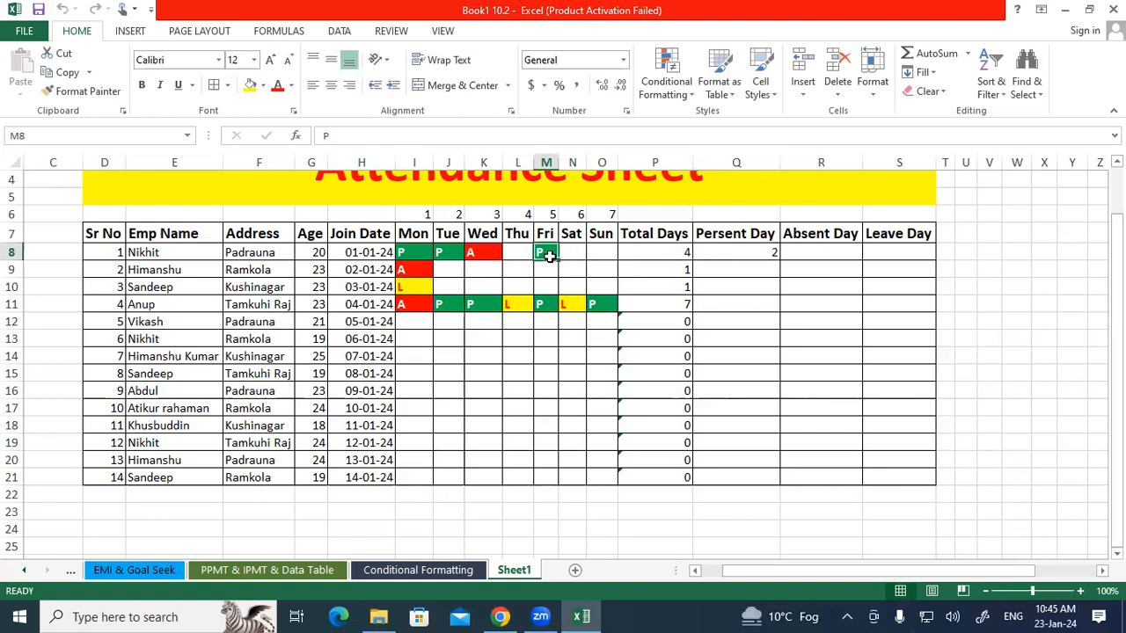
double_click(552, 254)
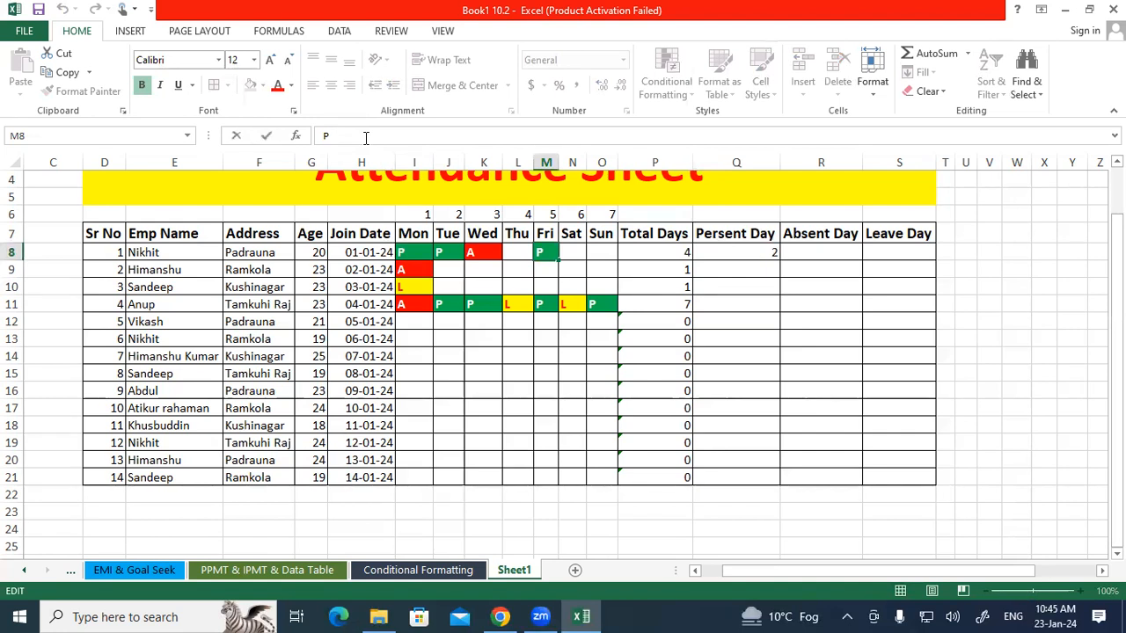
key("Return")
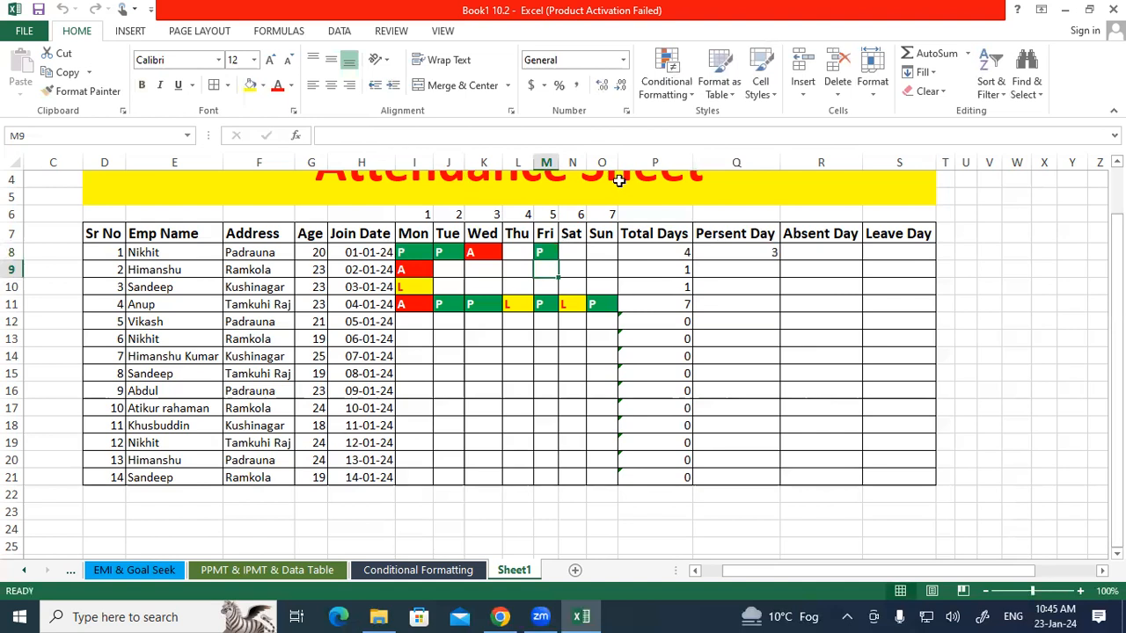
Fill the Persent Day formula down from Q8 to Q21.
left_click(723, 253)
left_click_drag(780, 258, 782, 473)
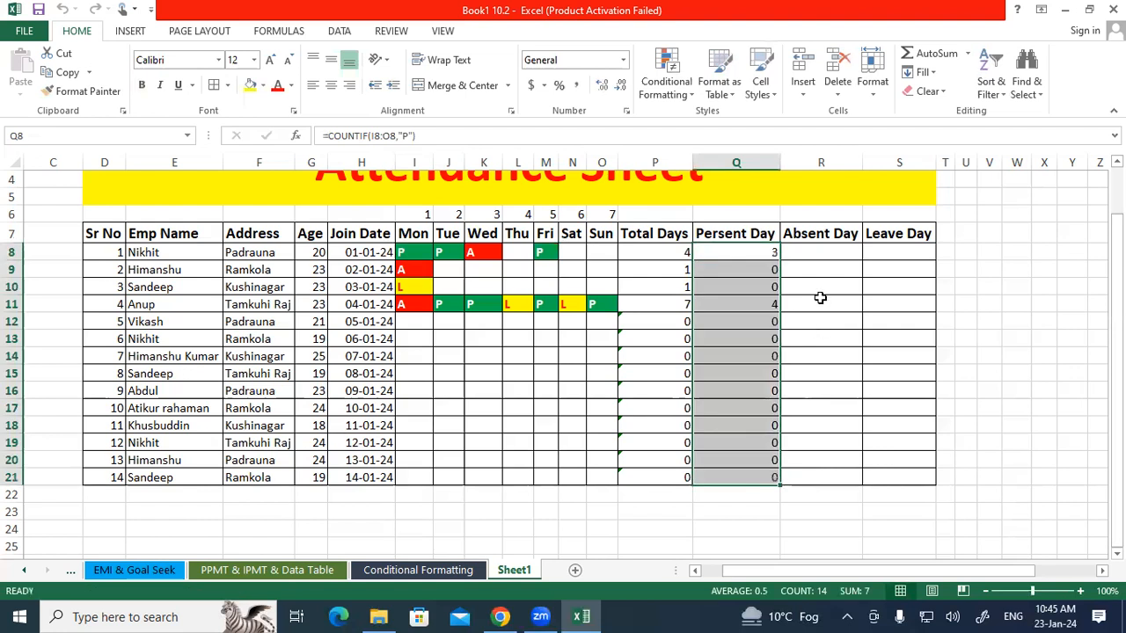
Enter the formula =COUNTIF(I8:O8,"A") in R8 under Absent Day.
left_click(820, 254)
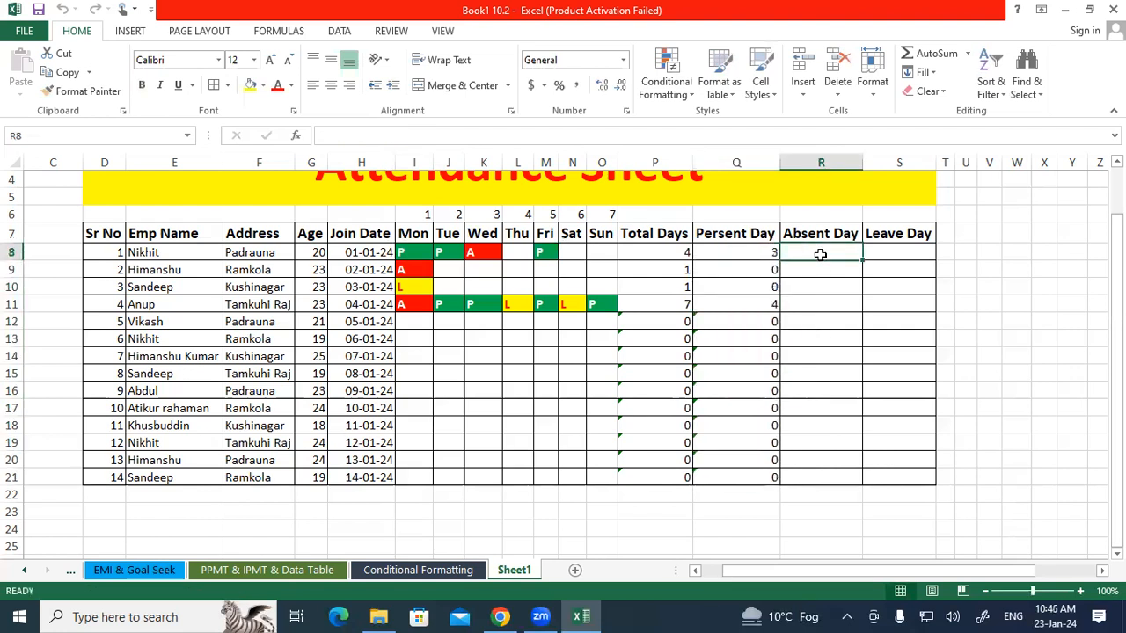
type("=COUN")
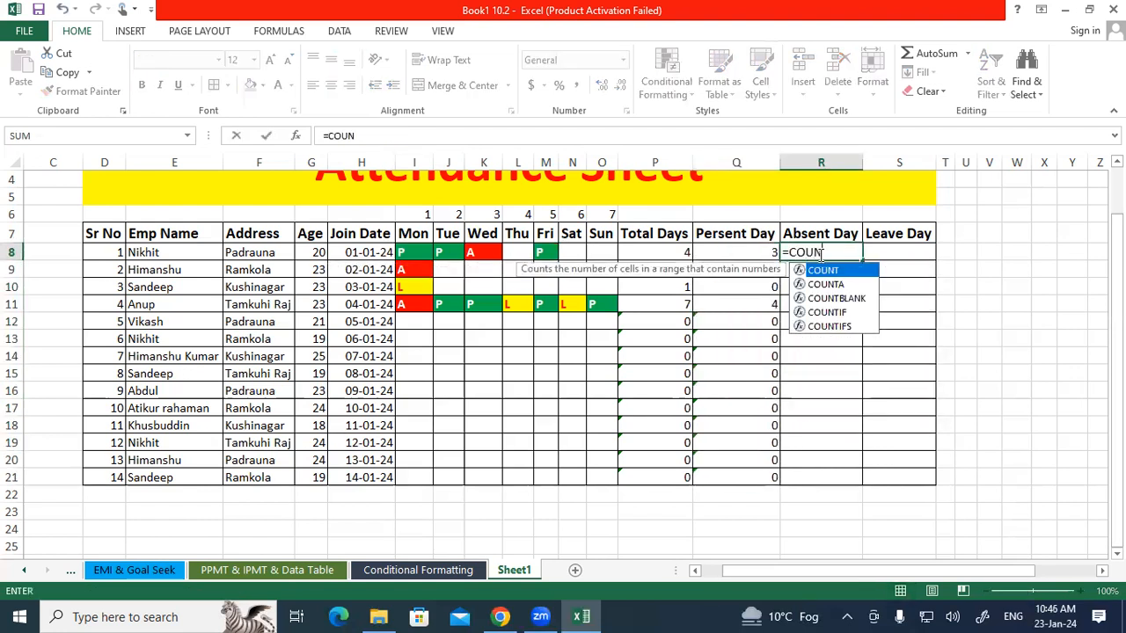
type("TIF(")
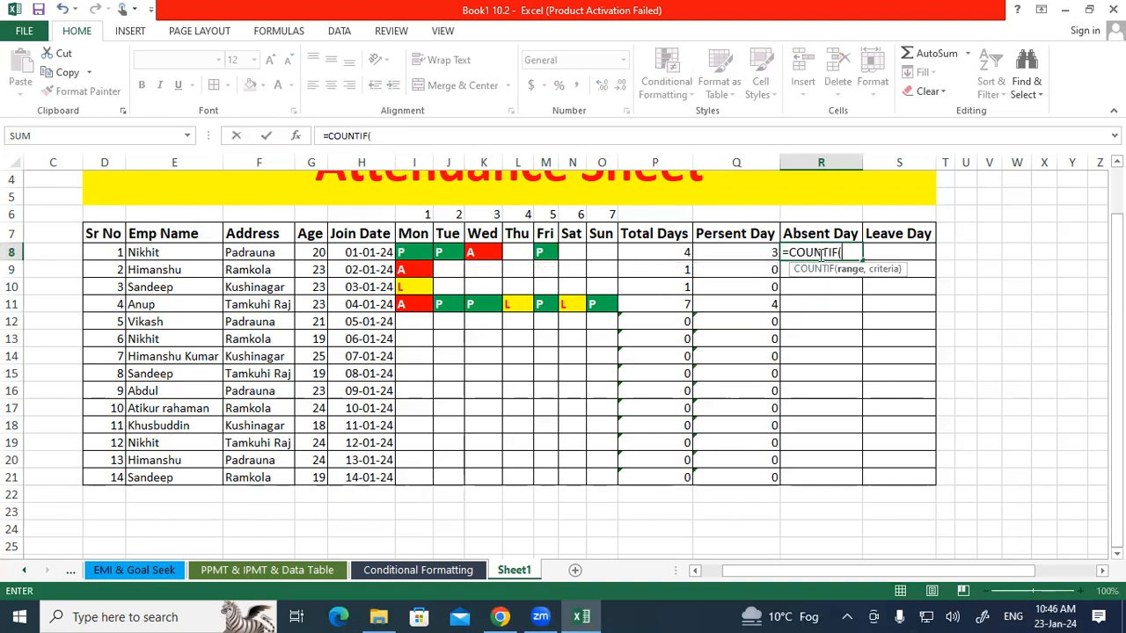
left_click_drag(407, 252, 608, 253)
type(",\"A")
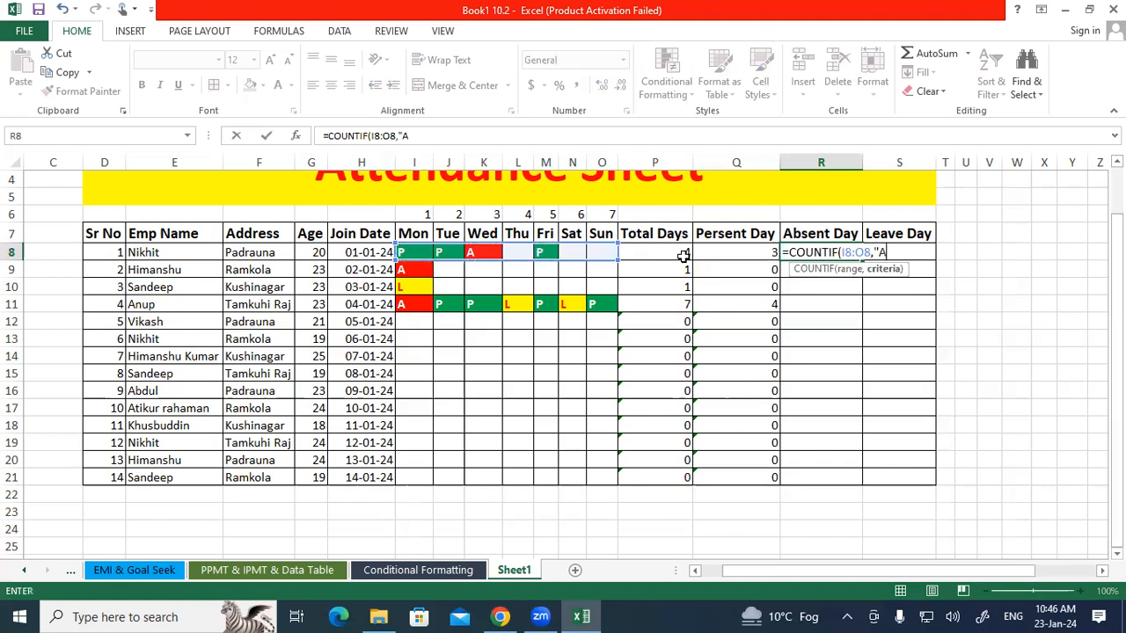
type("\")")
key("Return")
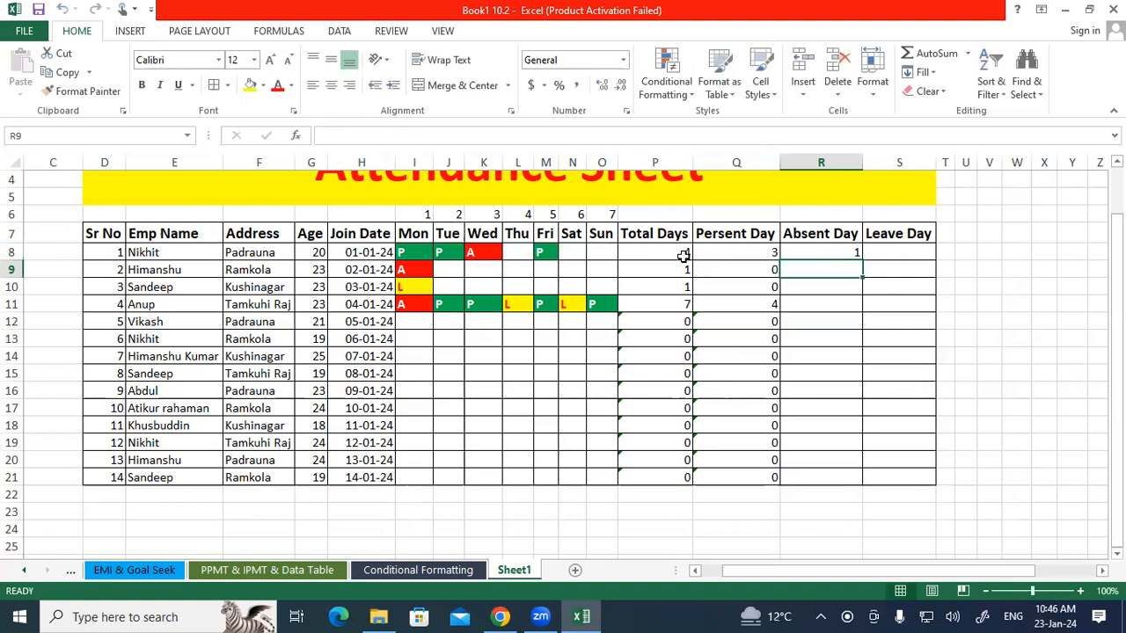
Fill the Absent Day formula down from R8 to R21.
left_click(849, 253)
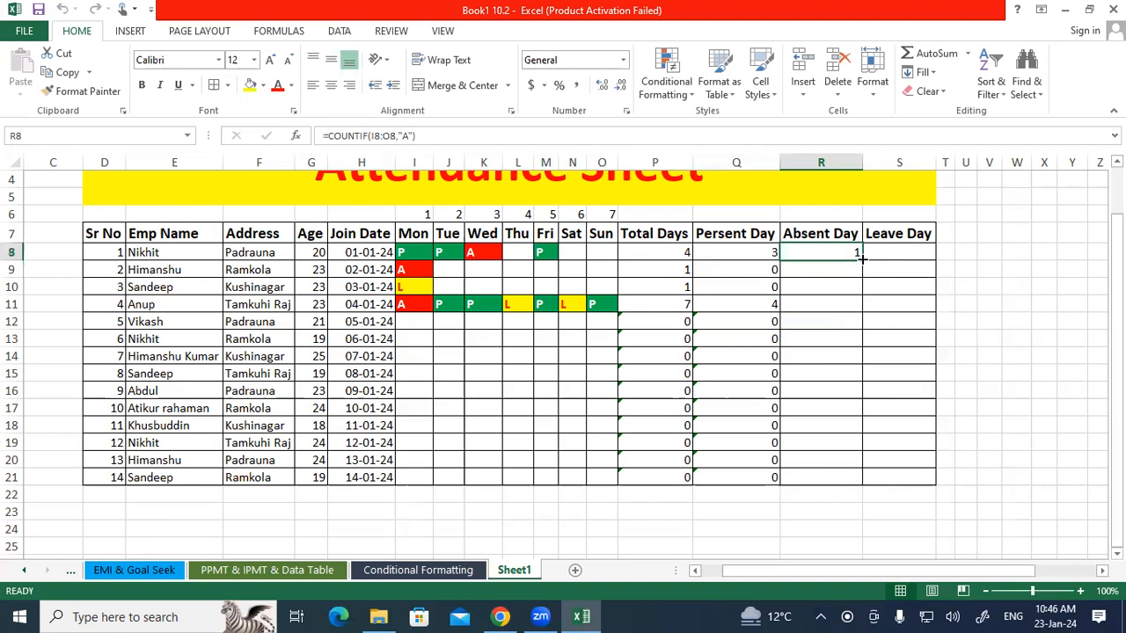
left_click_drag(862, 260, 858, 484)
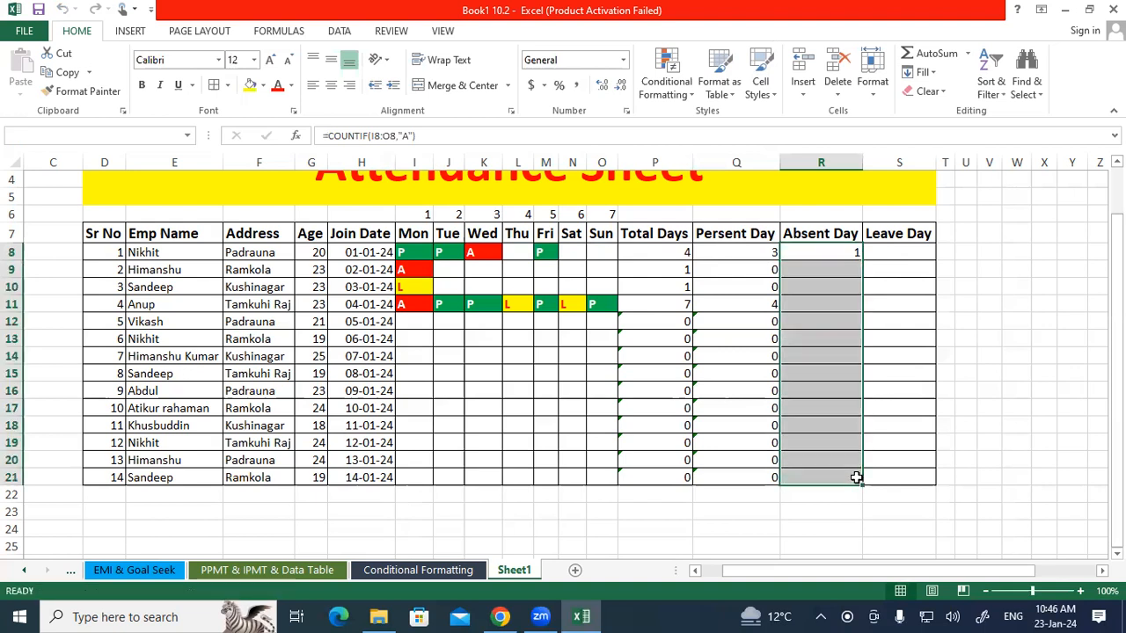
left_click(922, 353)
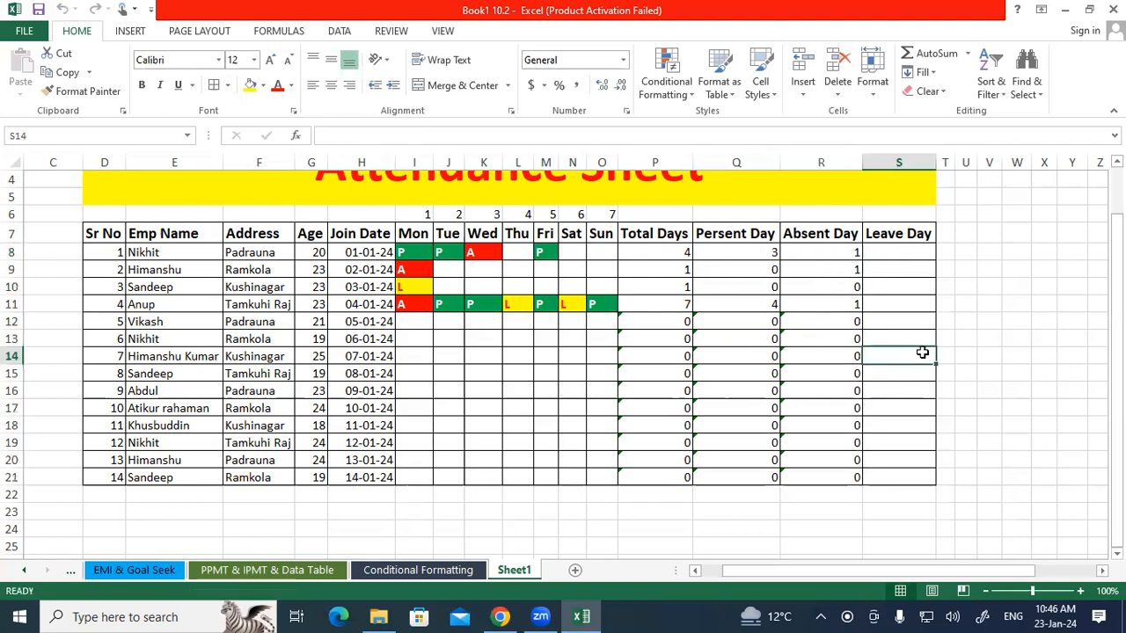
Enter the formula =COUNTIF(I8:O8,"L") in S8 under Leave Day.
left_click(897, 250)
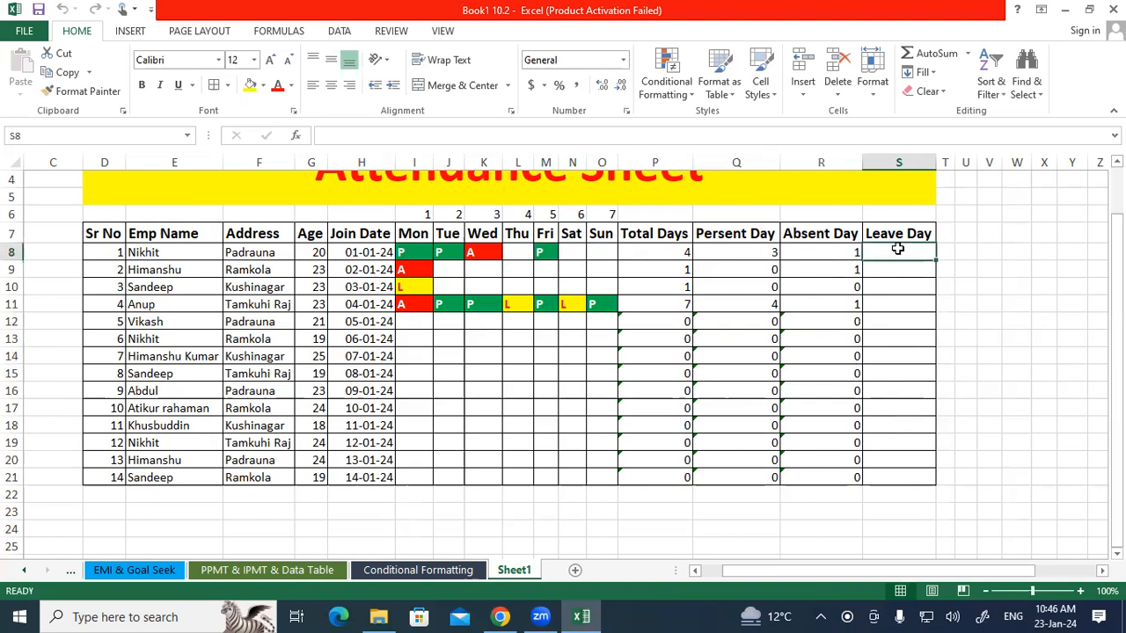
type("=COUNIT")
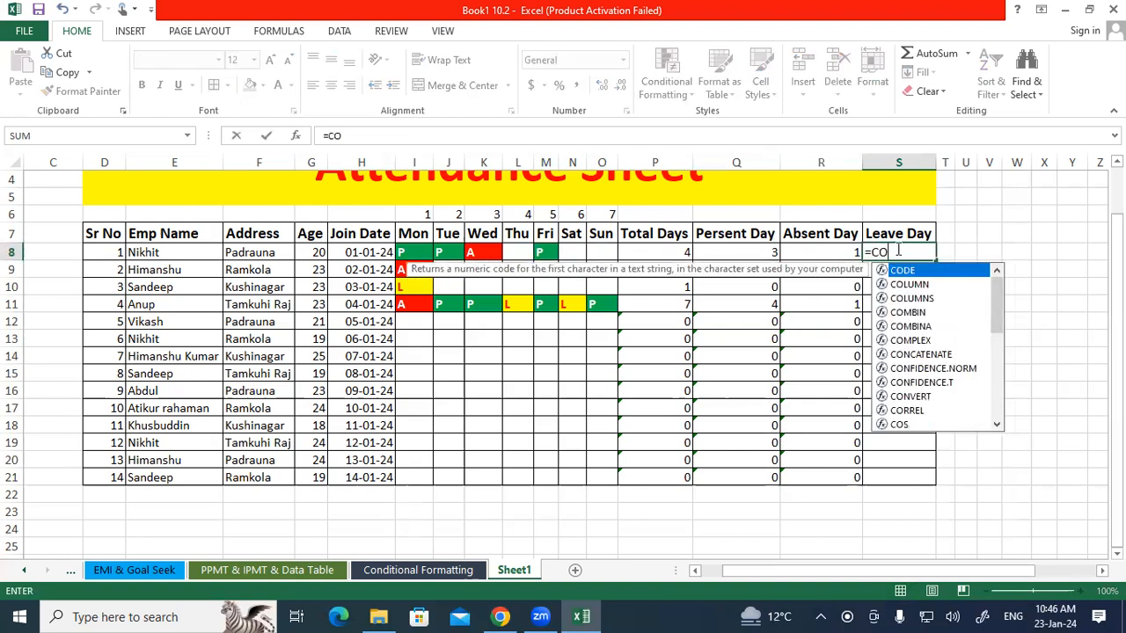
key("BackSpace")
key("BackSpace")
key("BackSpace")
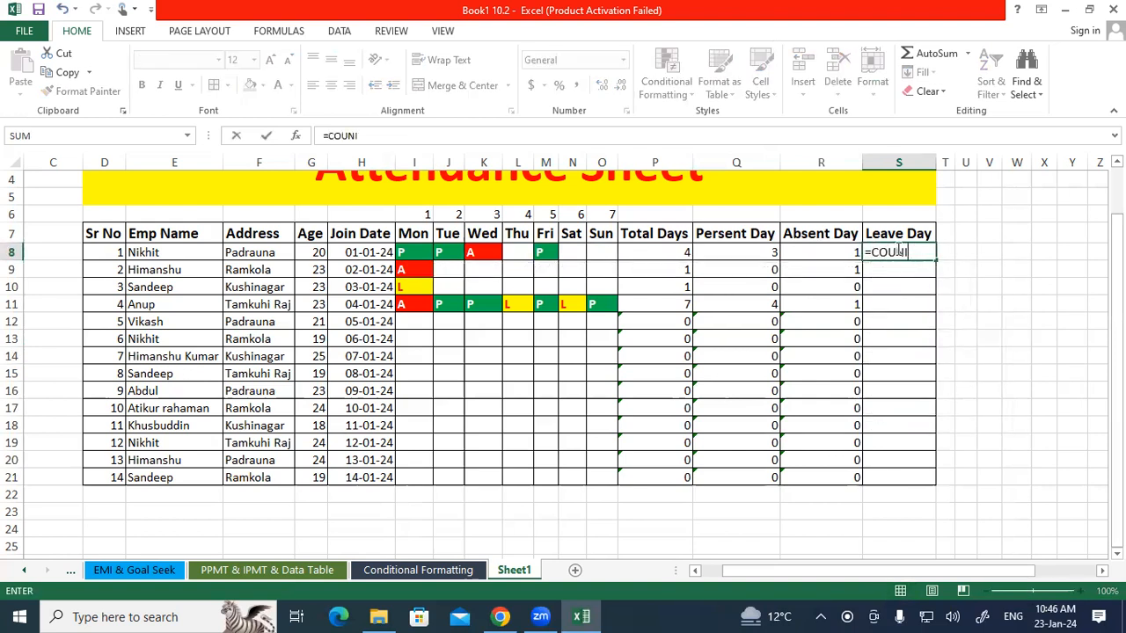
key("Down")
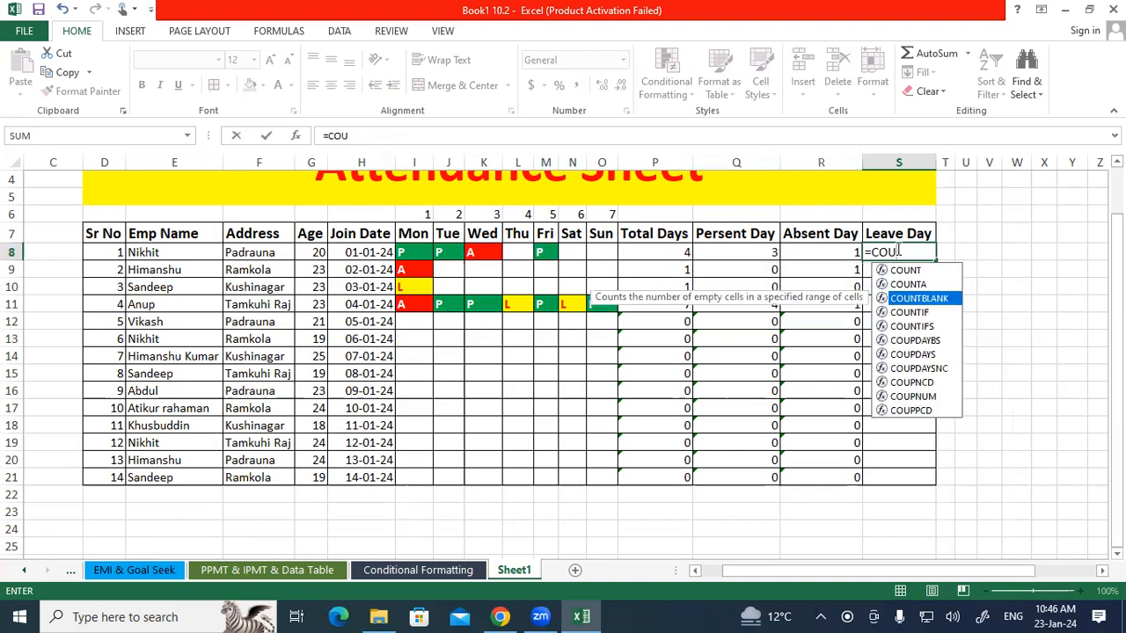
key("Down")
key("Tab")
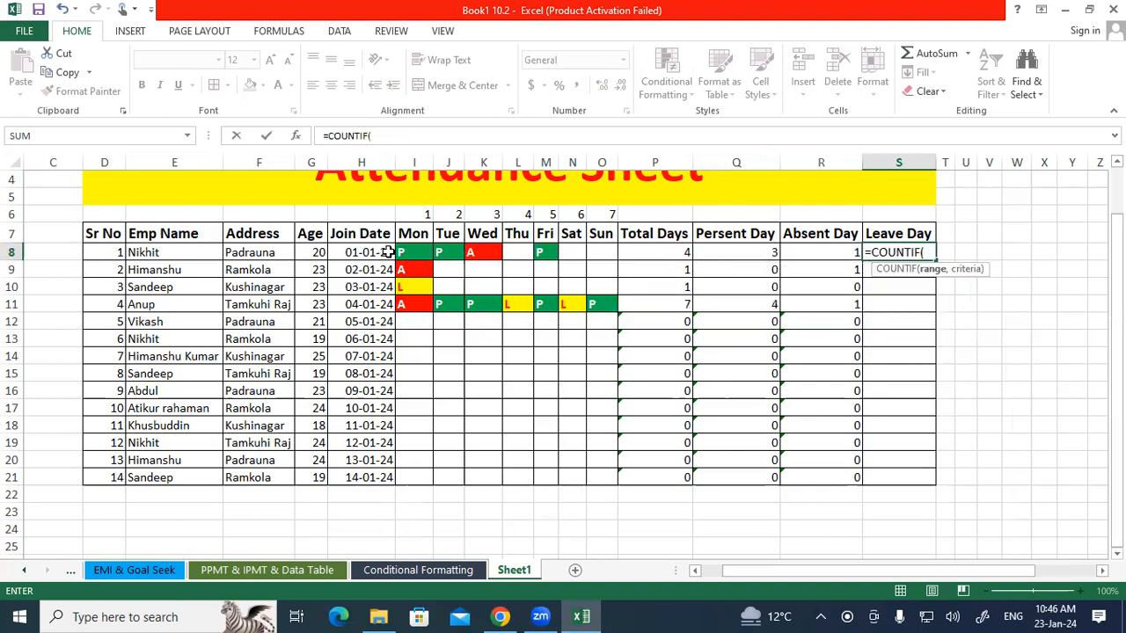
left_click_drag(401, 252, 600, 252)
type(",")
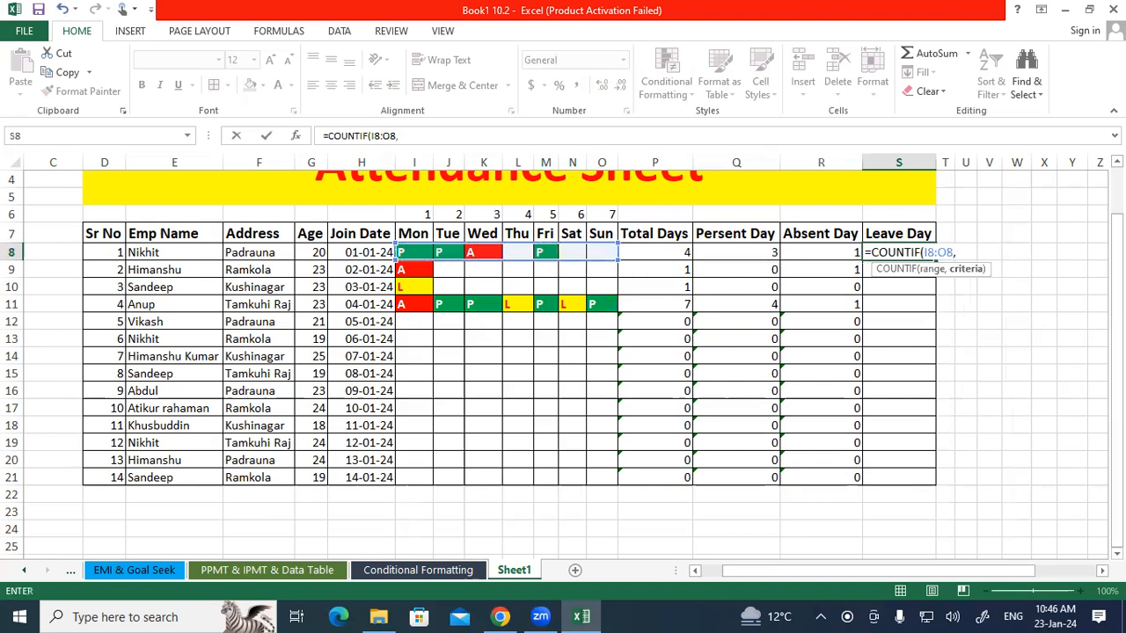
type("\"L\")")
key("Return")
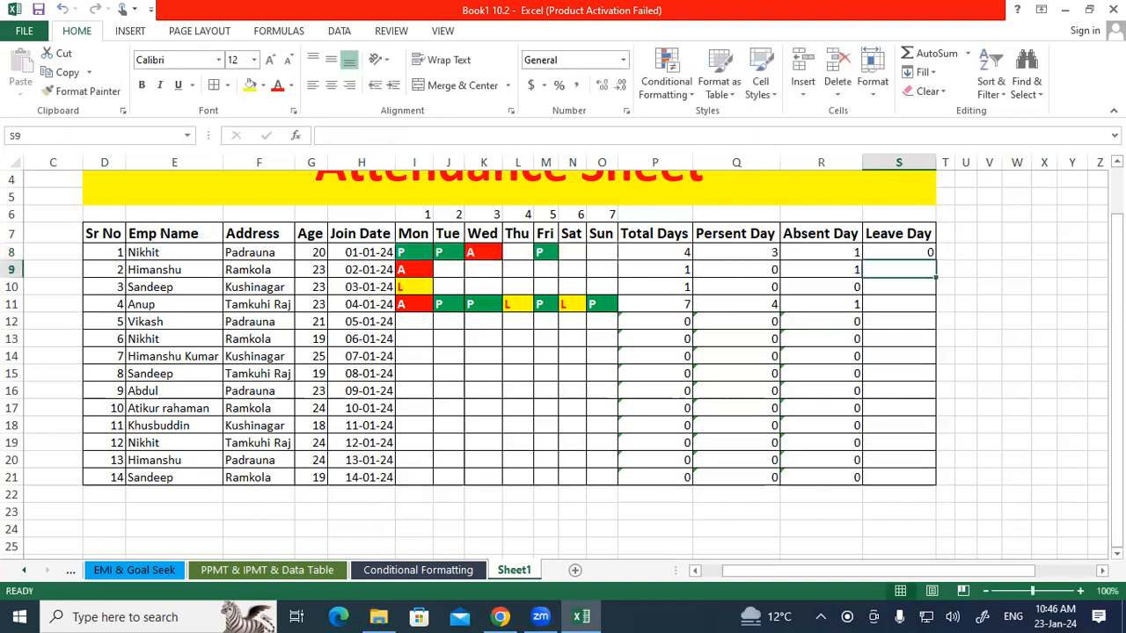
Fill the Leave Day formula down from S8 to S21.
left_click(901, 255)
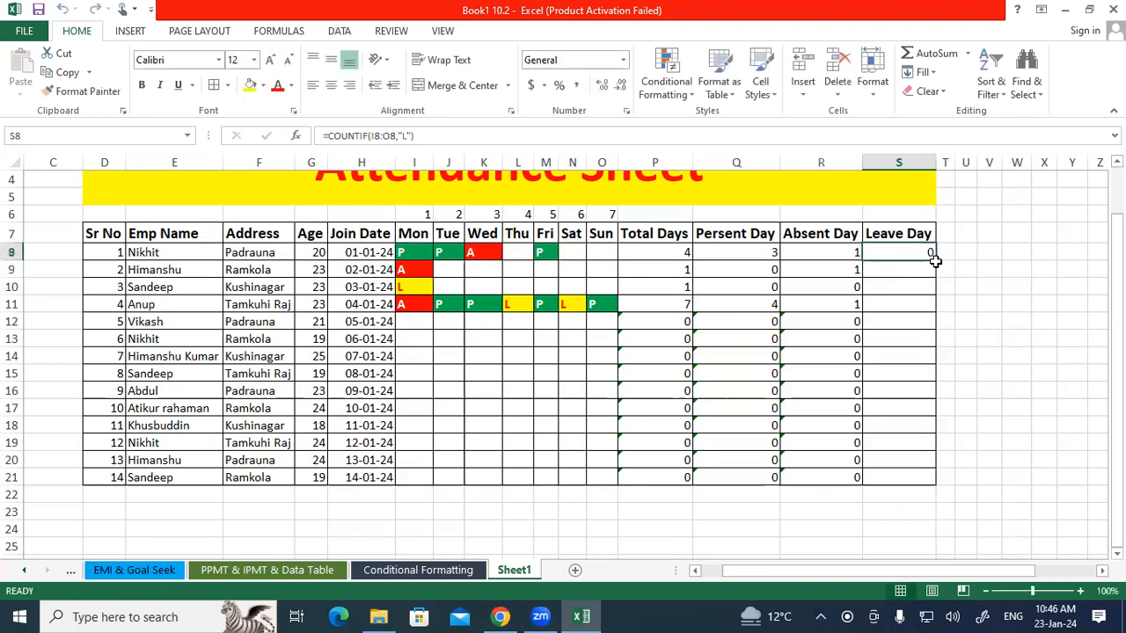
left_click_drag(935, 261, 930, 482)
left_click(1012, 406)
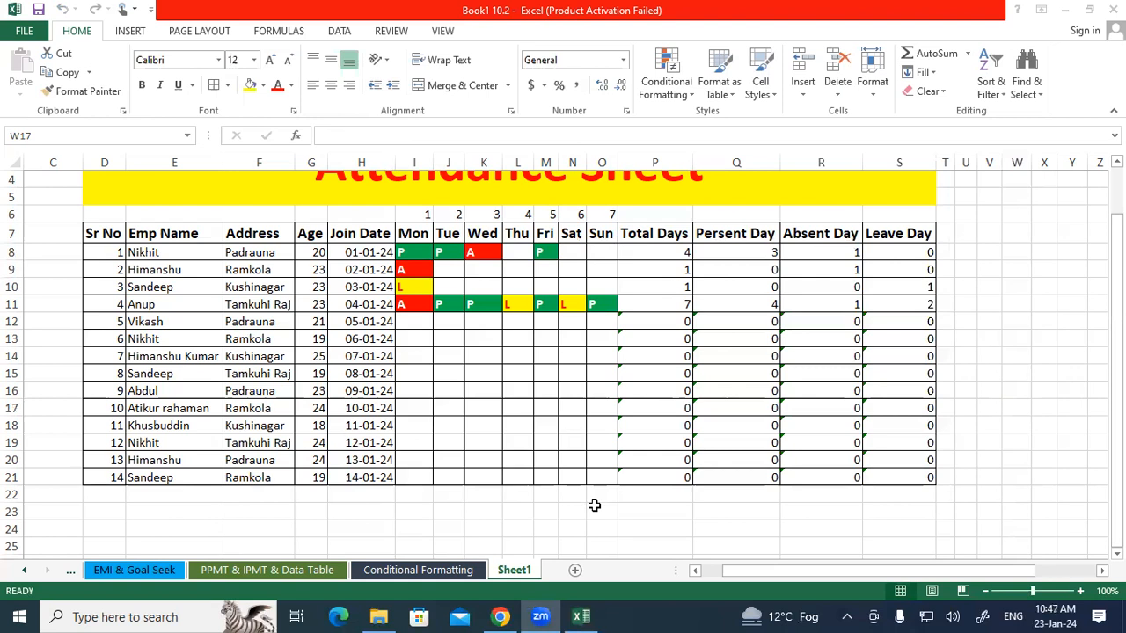
Clear all Sunday entries in O8:O21.
left_click(602, 267)
left_click_drag(589, 255, 613, 475)
key("Delete")
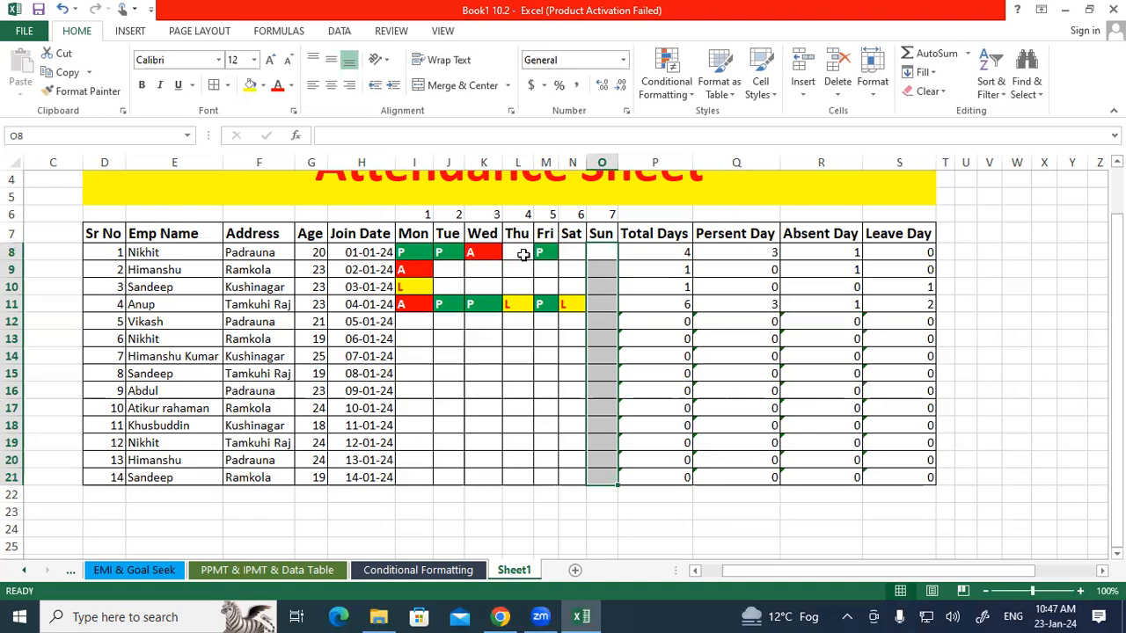
Merge the Friday cells M8:M21 into one cell, accepting the merge warning, and clear its content.
left_click_drag(543, 251, 556, 479)
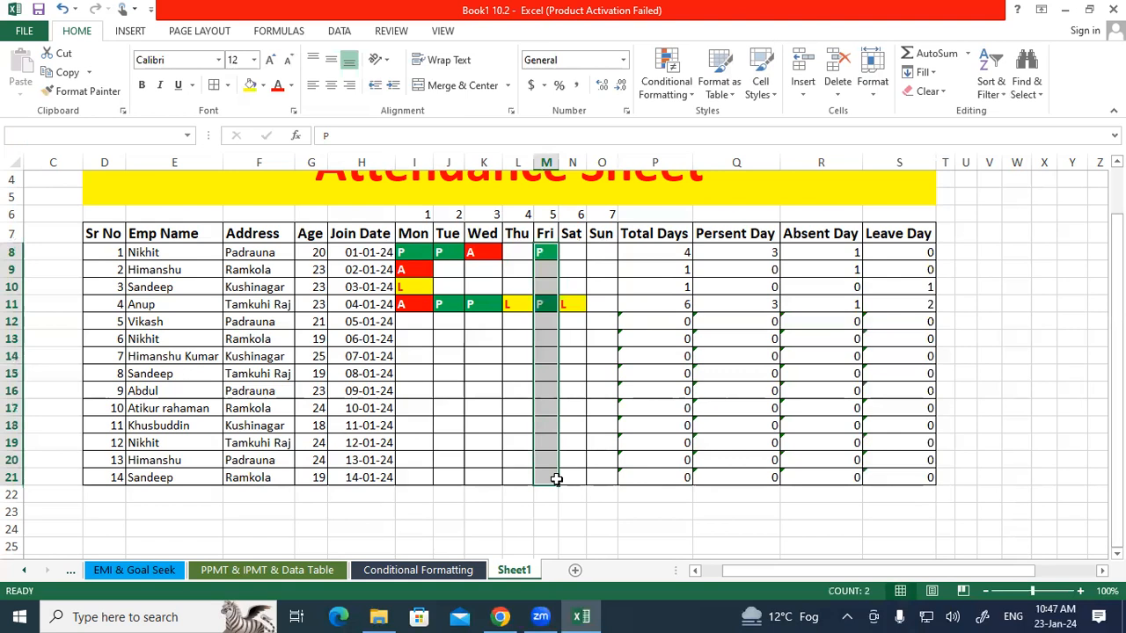
left_click(467, 91)
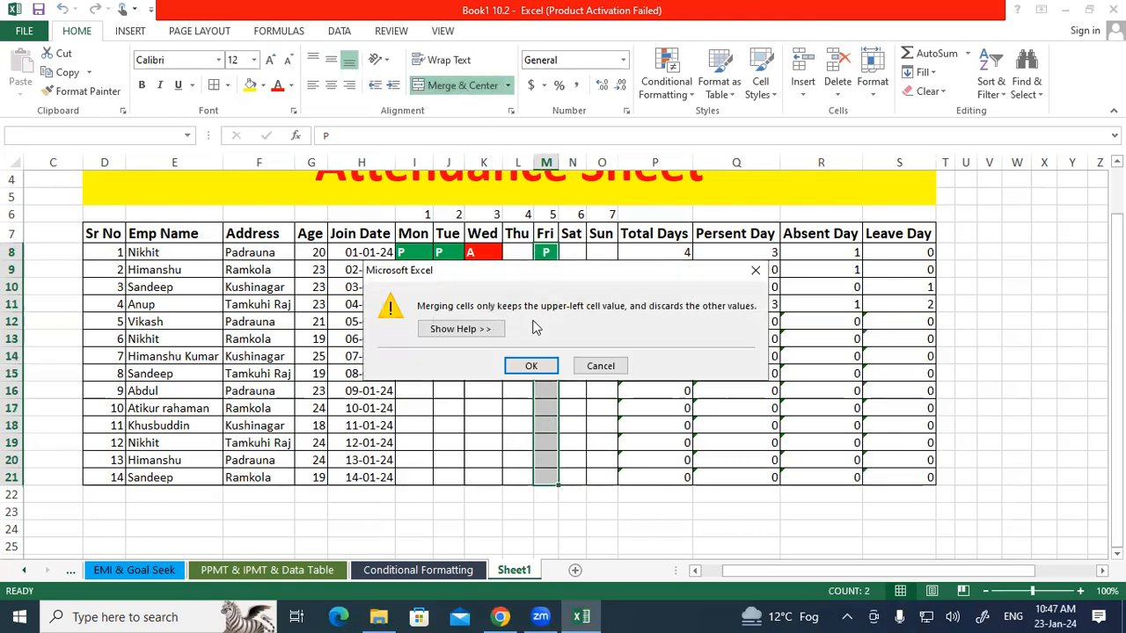
left_click(532, 366)
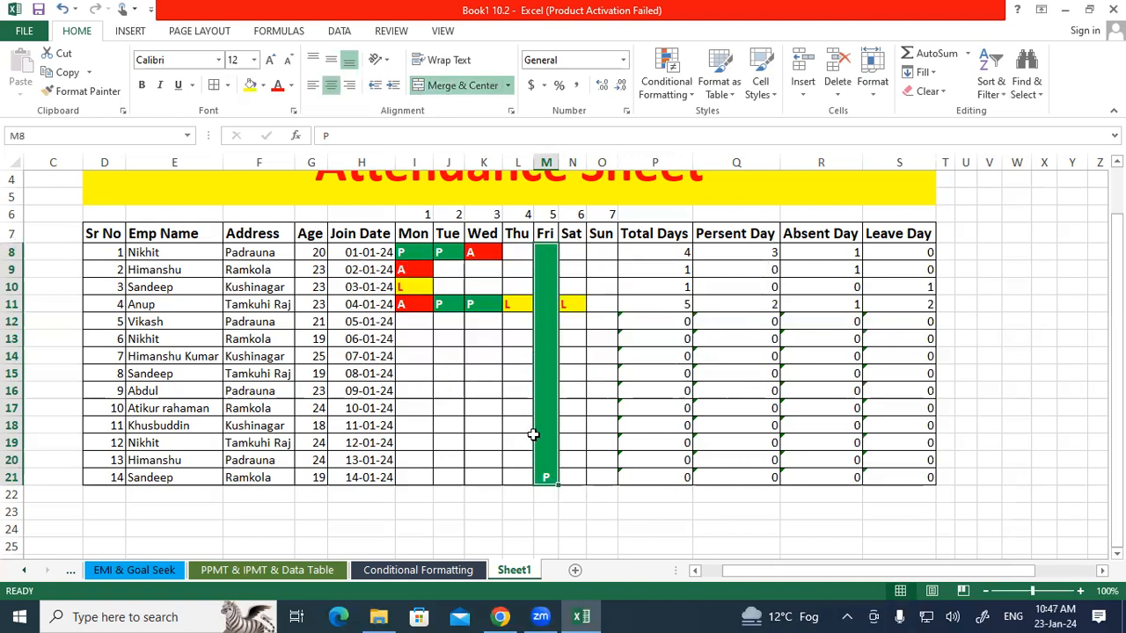
key("Delete")
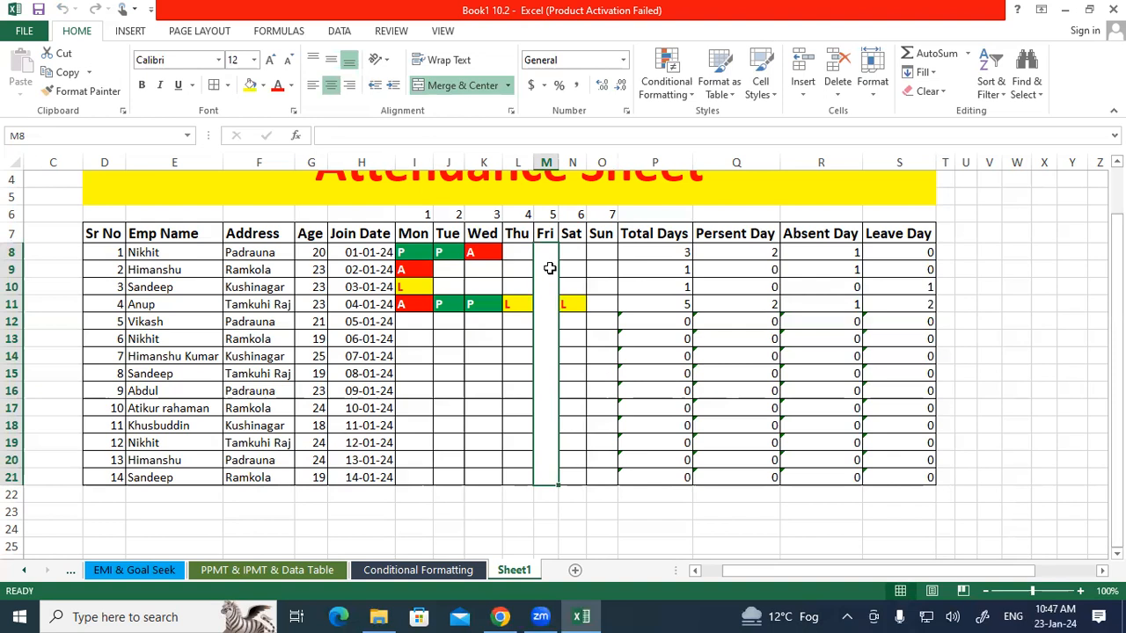
Enter Holy Day in the merged Friday cell.
left_click(483, 91)
type("hOLY Day")
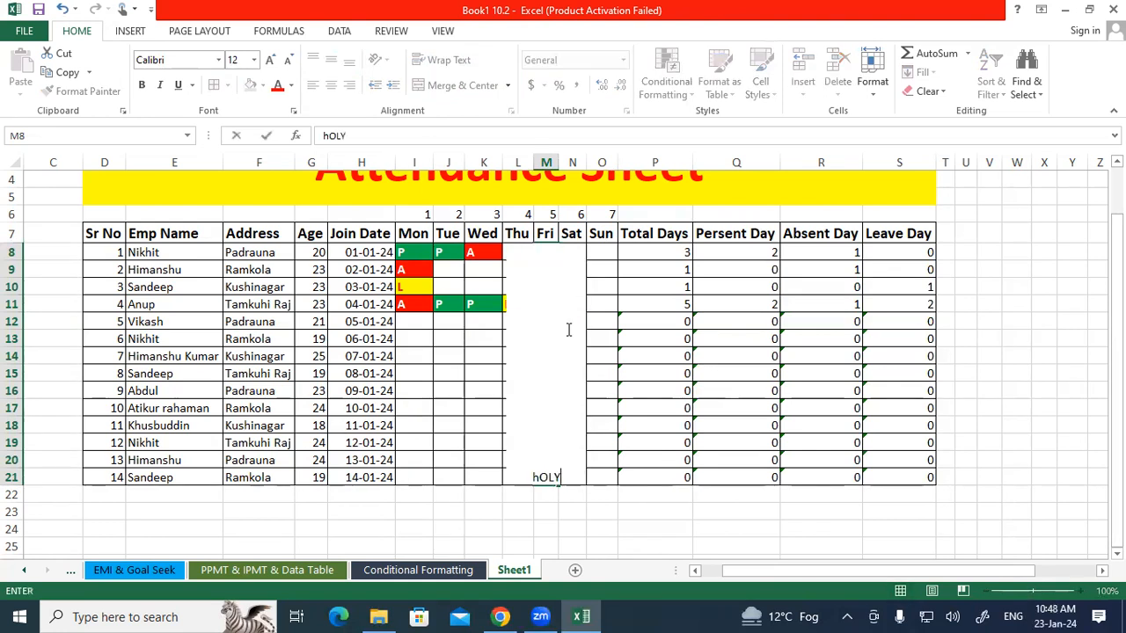
left_click(638, 407)
Set the Holy Day cell's text to vertical orientation.
left_click(552, 406)
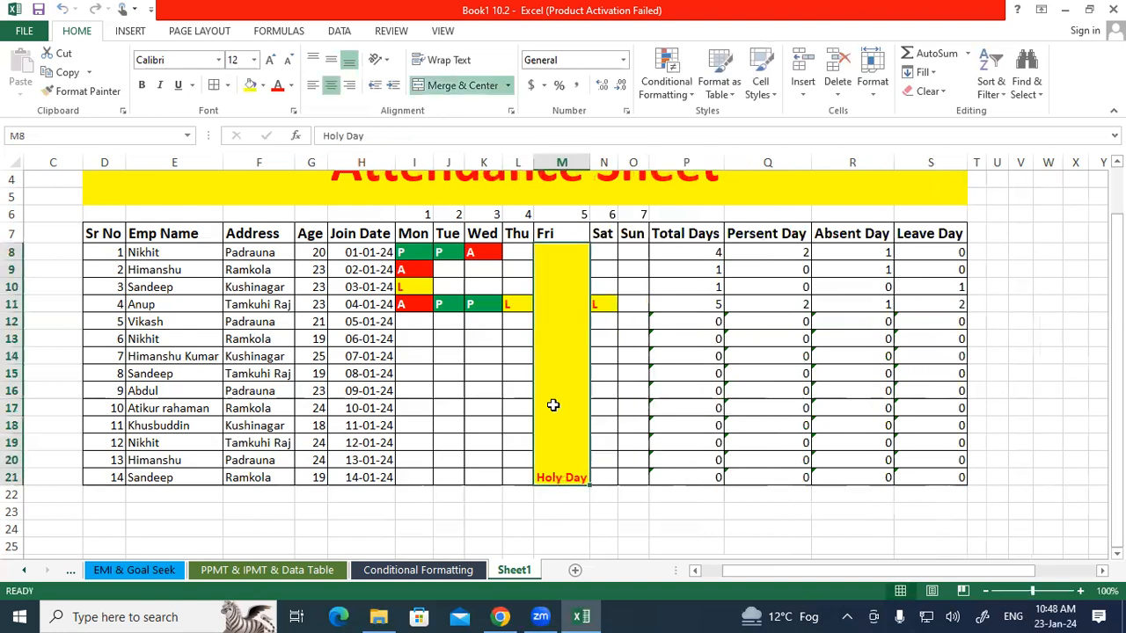
left_click(388, 67)
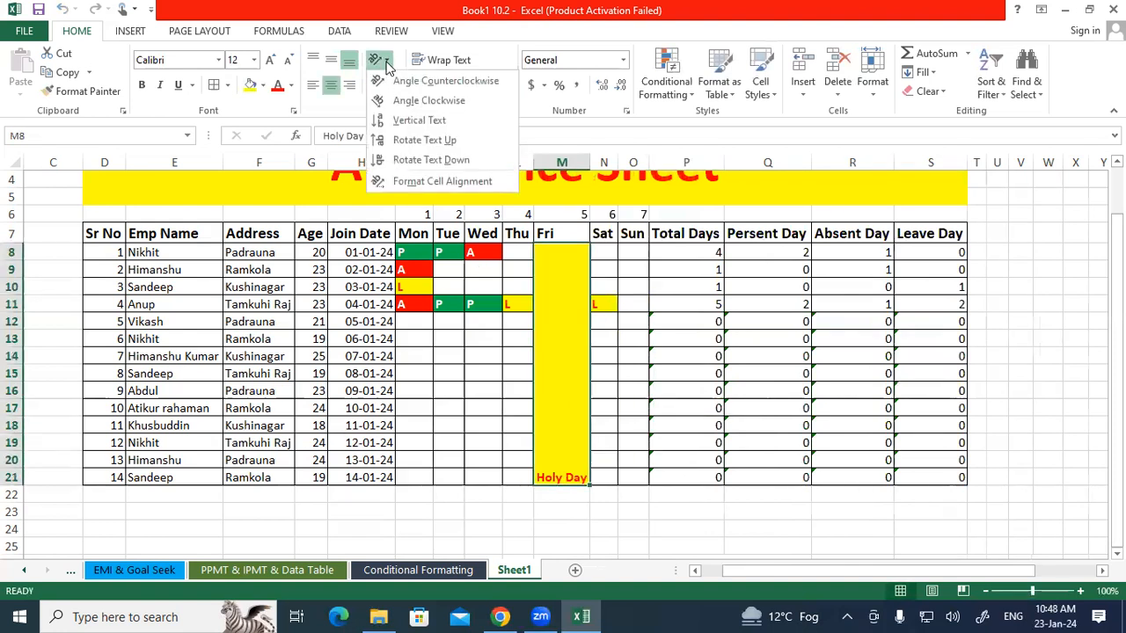
left_click(408, 120)
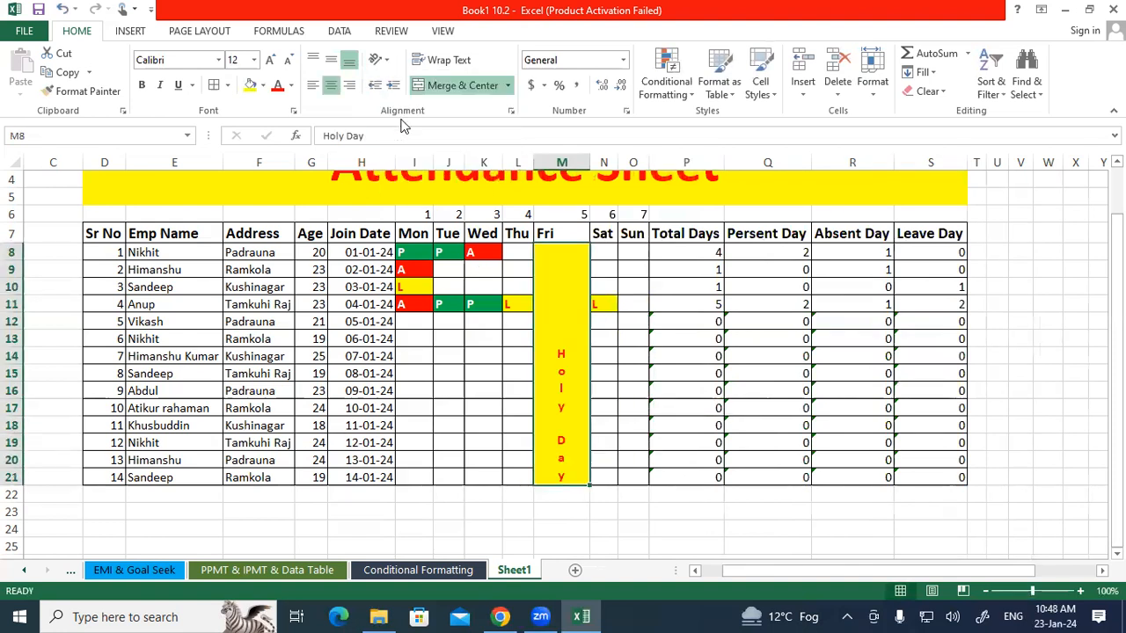
left_click(624, 392)
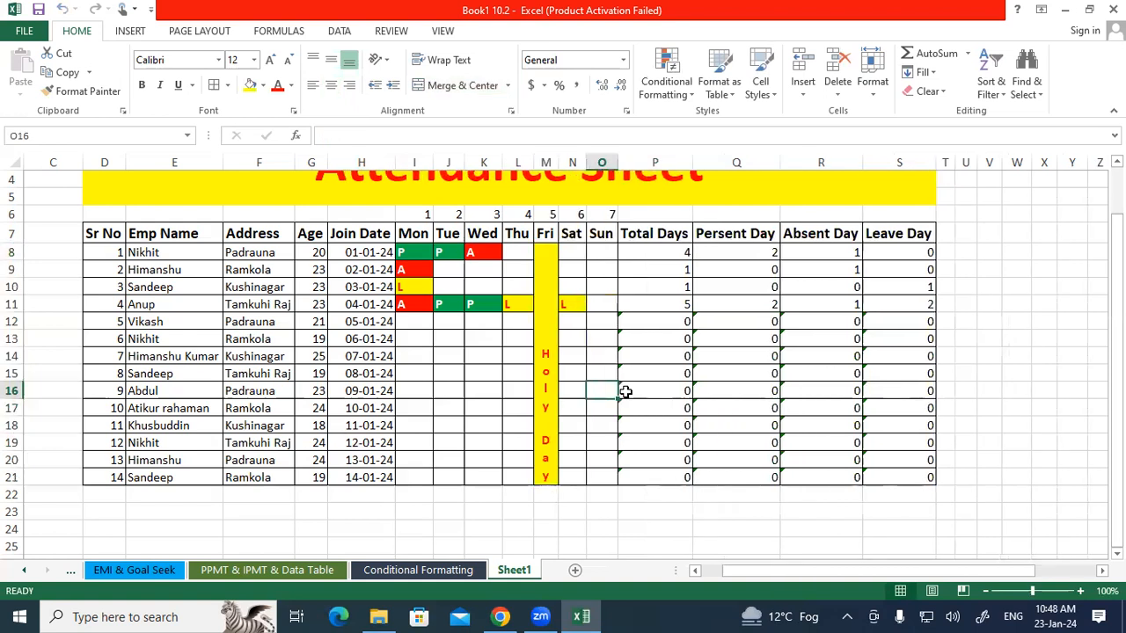
left_click(553, 370)
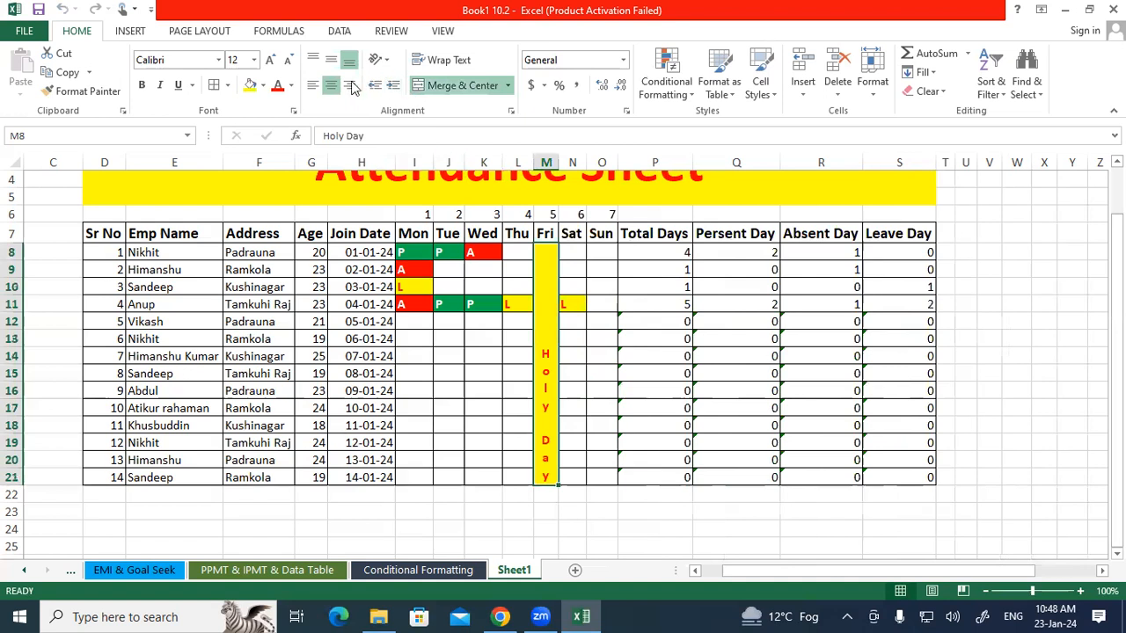
Center the Holy Day text vertically in the merged Friday cell.
left_click(330, 59)
left_click(662, 434)
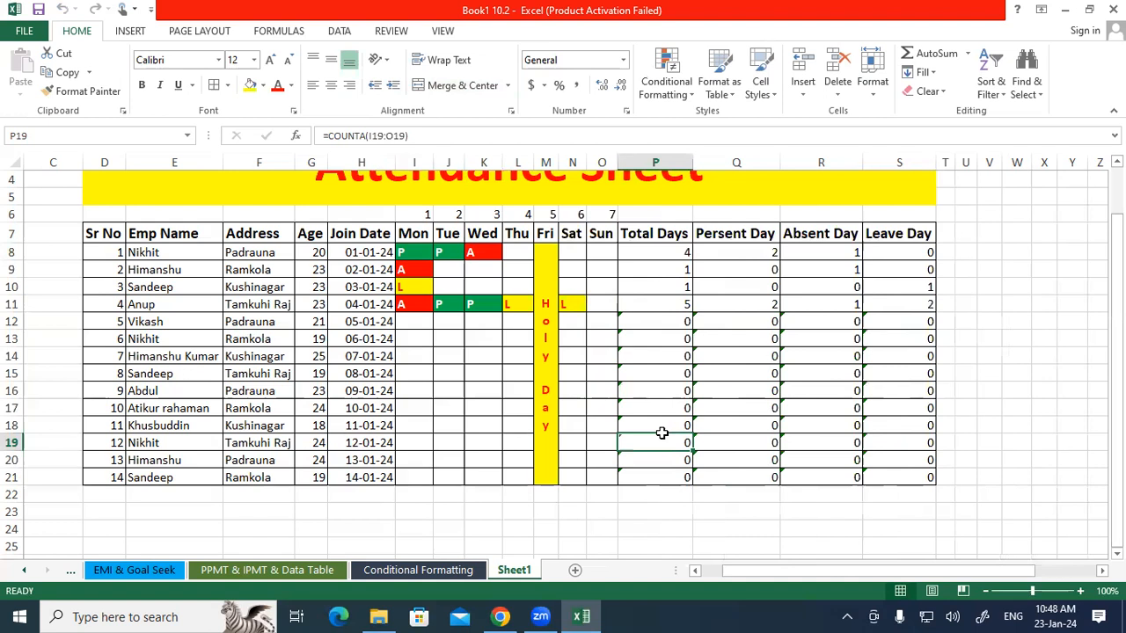
Clear the Holy Day text and unmerge the Friday cells M8:M21.
left_click(543, 289)
key("Delete")
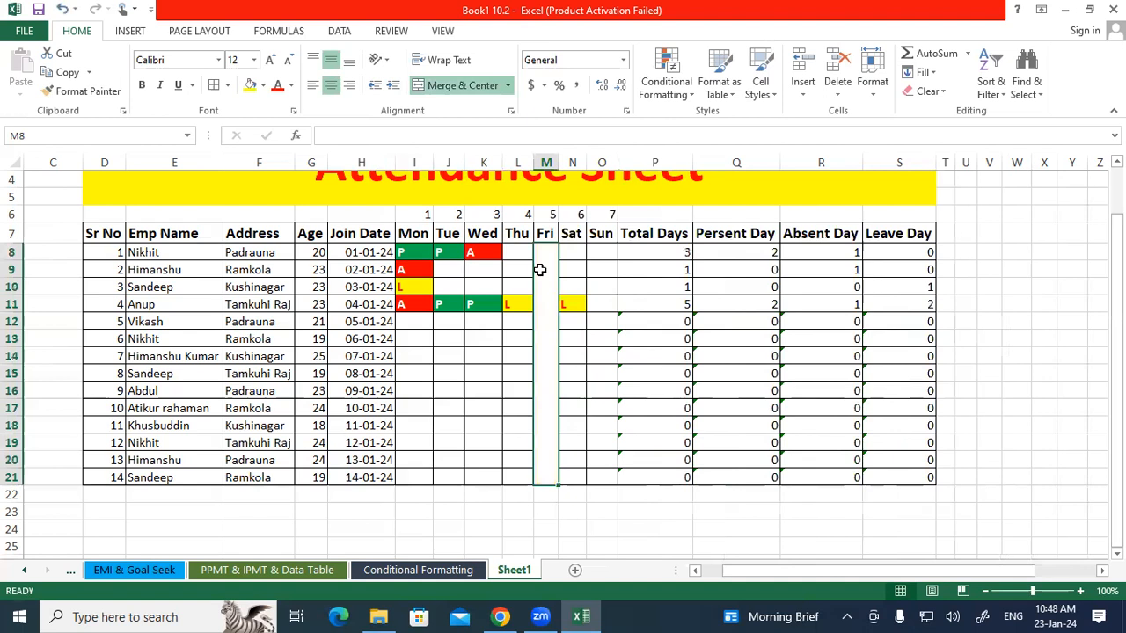
left_click(459, 86)
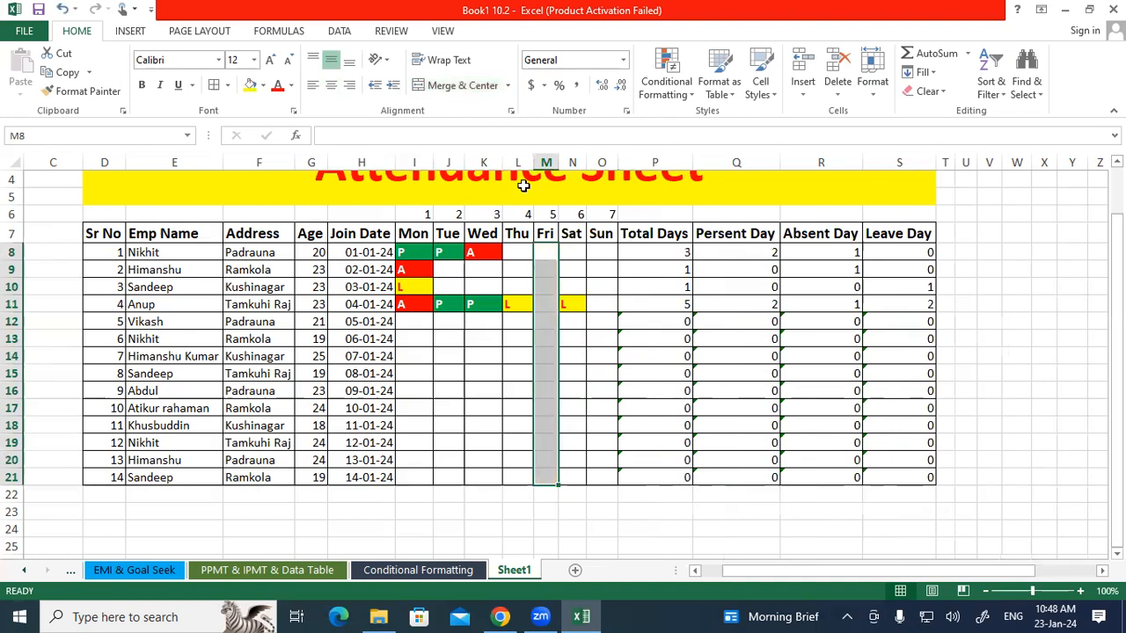
left_click(467, 373)
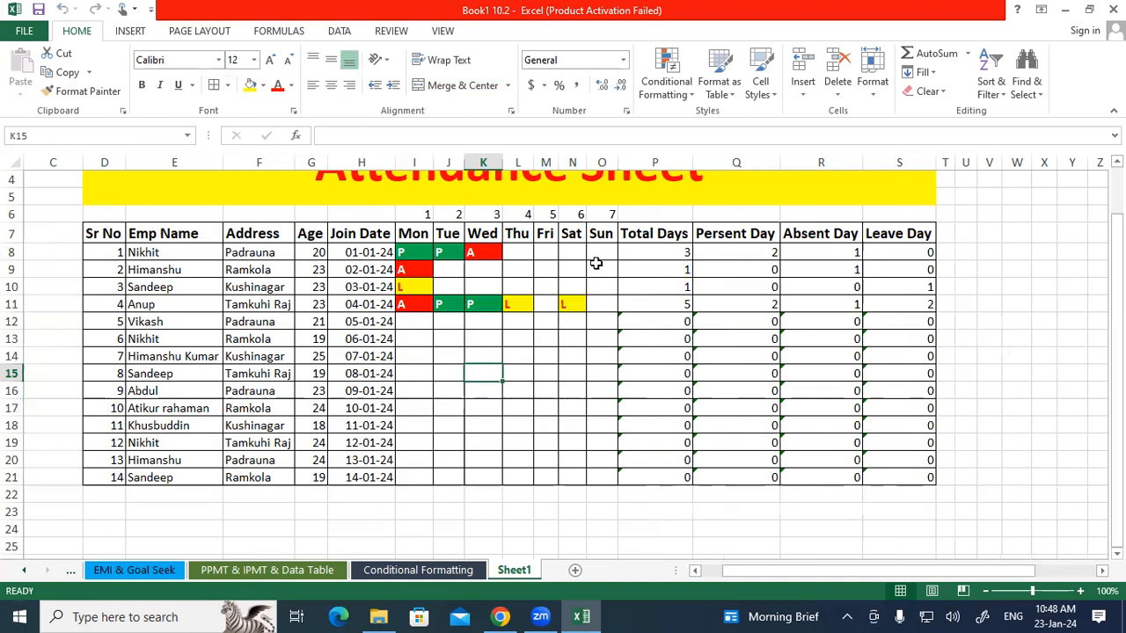
Fill the Sunday cells O8:O21 with a light orange theme colour.
left_click_drag(601, 251, 586, 481)
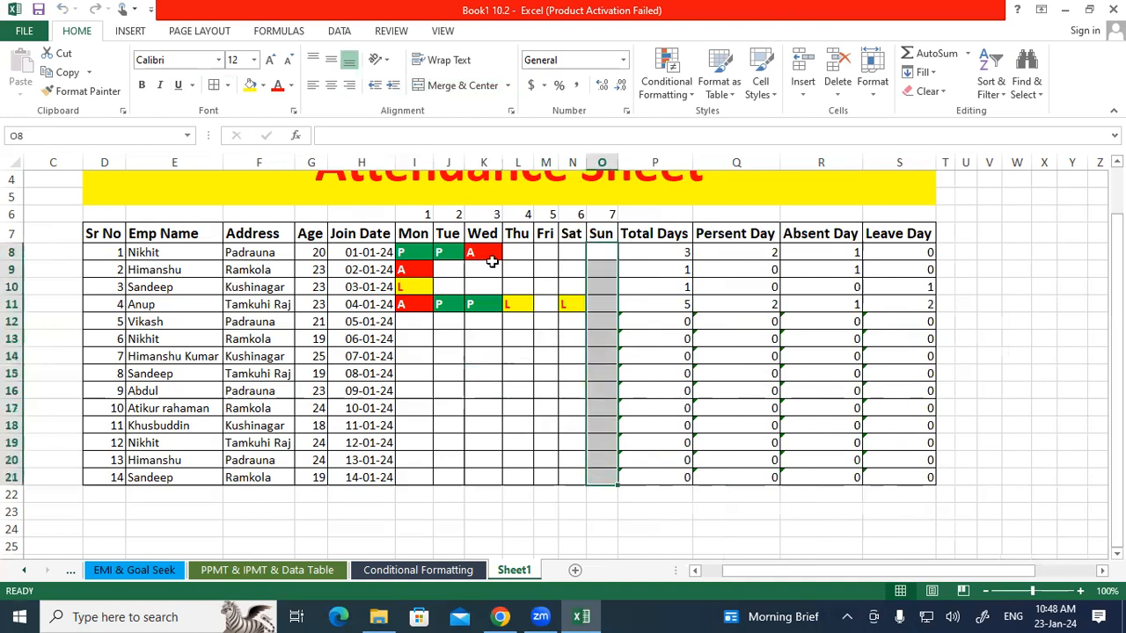
left_click(262, 86)
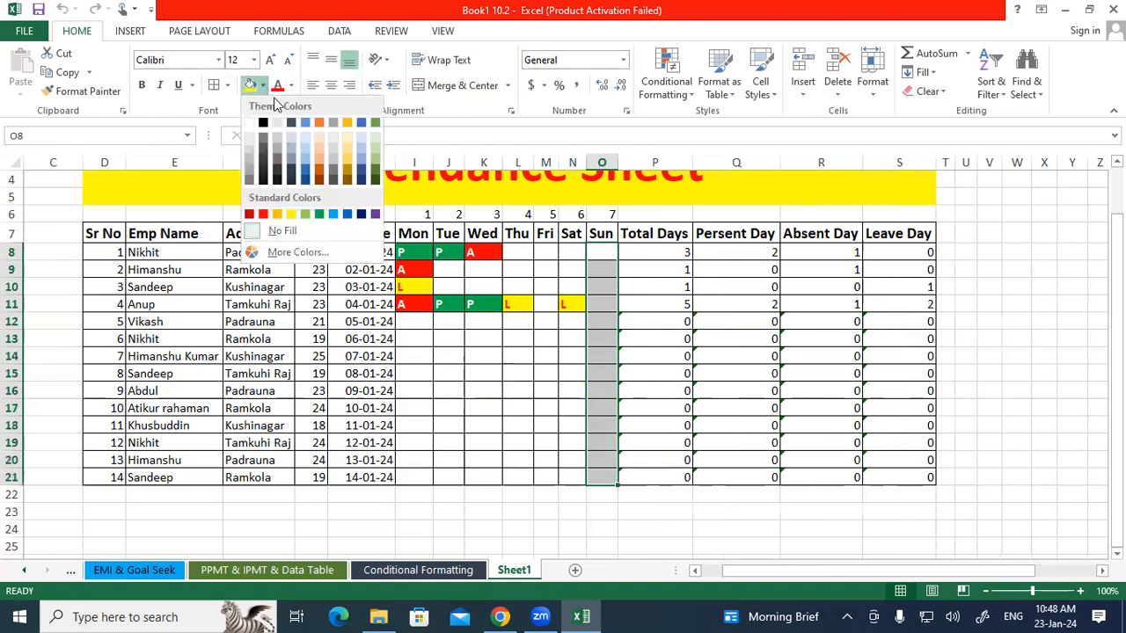
left_click(320, 157)
left_click(523, 389)
left_click_drag(610, 253, 596, 479)
left_click(561, 418)
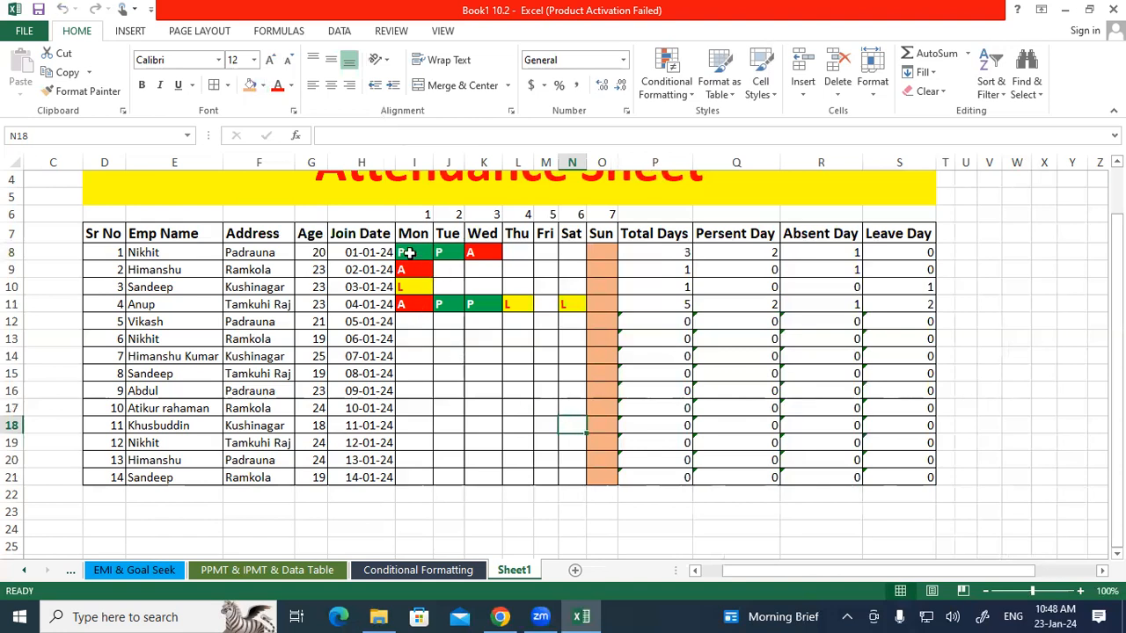
left_click(413, 255)
left_click_drag(456, 302, 556, 484)
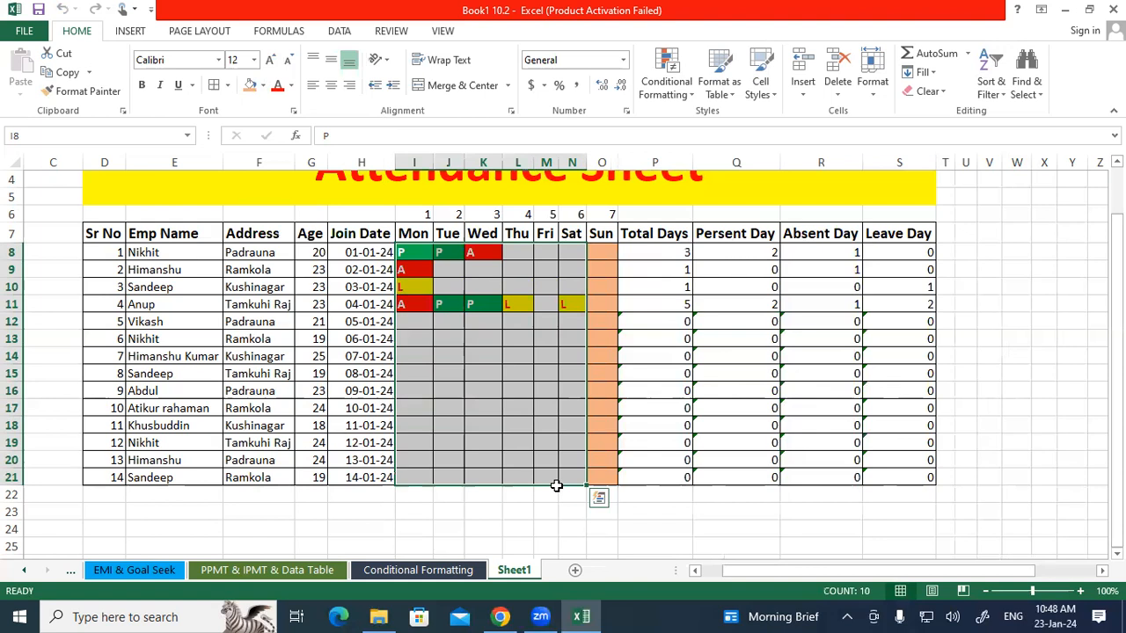
left_click(483, 370)
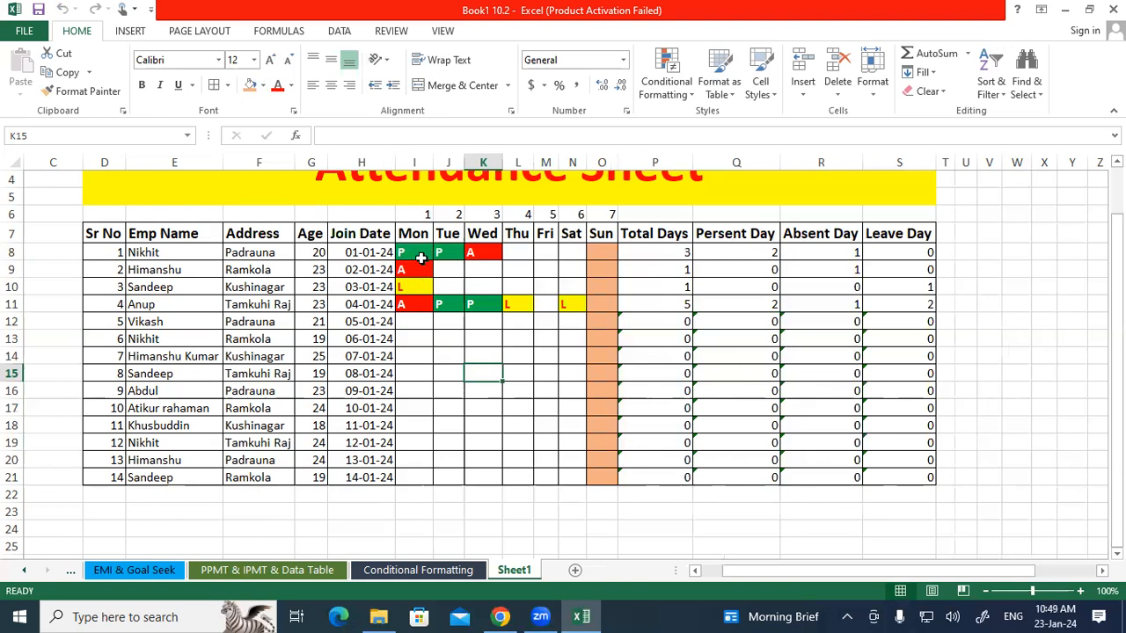
Enter Monday attendance P, A, P, P, A in cells I12 to I16.
left_click_drag(415, 254, 422, 325)
left_click(421, 325)
left_click(422, 325)
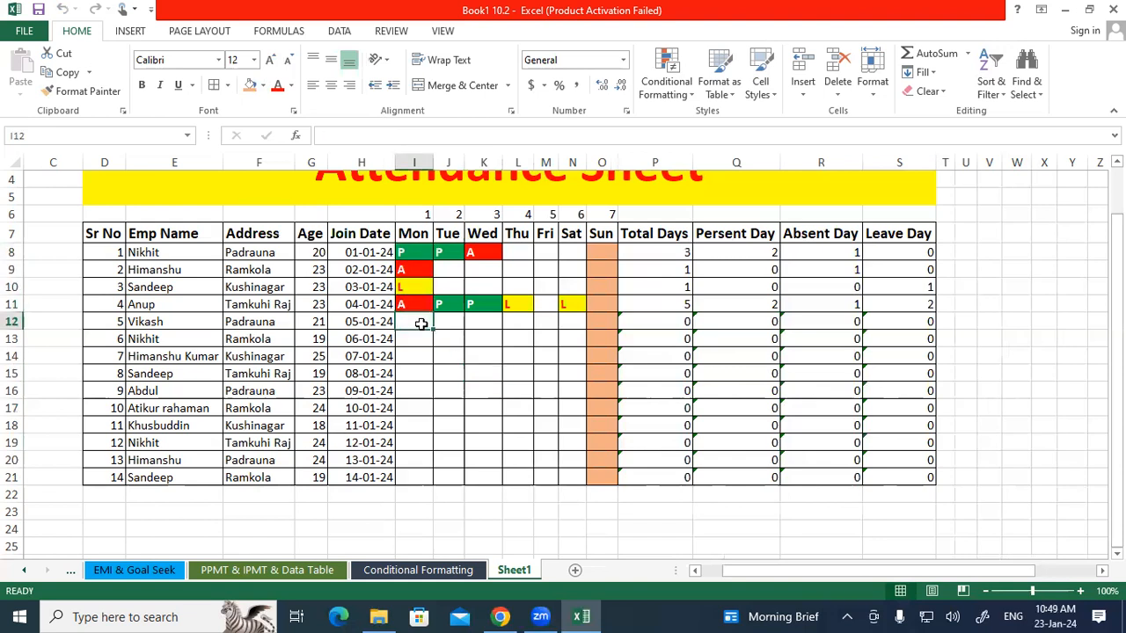
type("P")
key("Return")
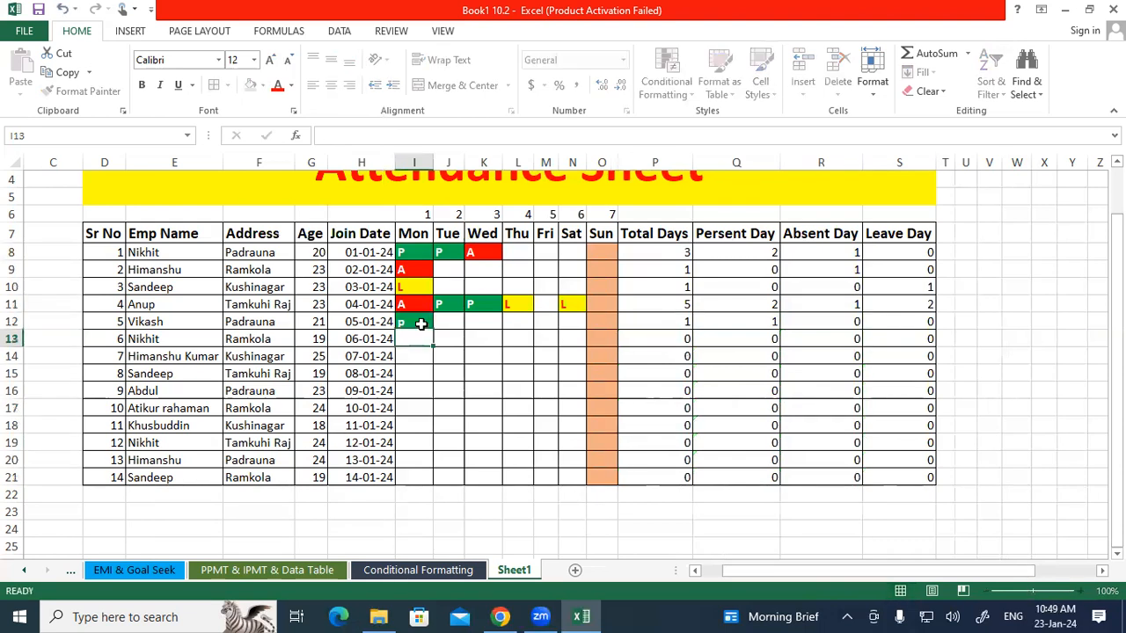
left_click(421, 325)
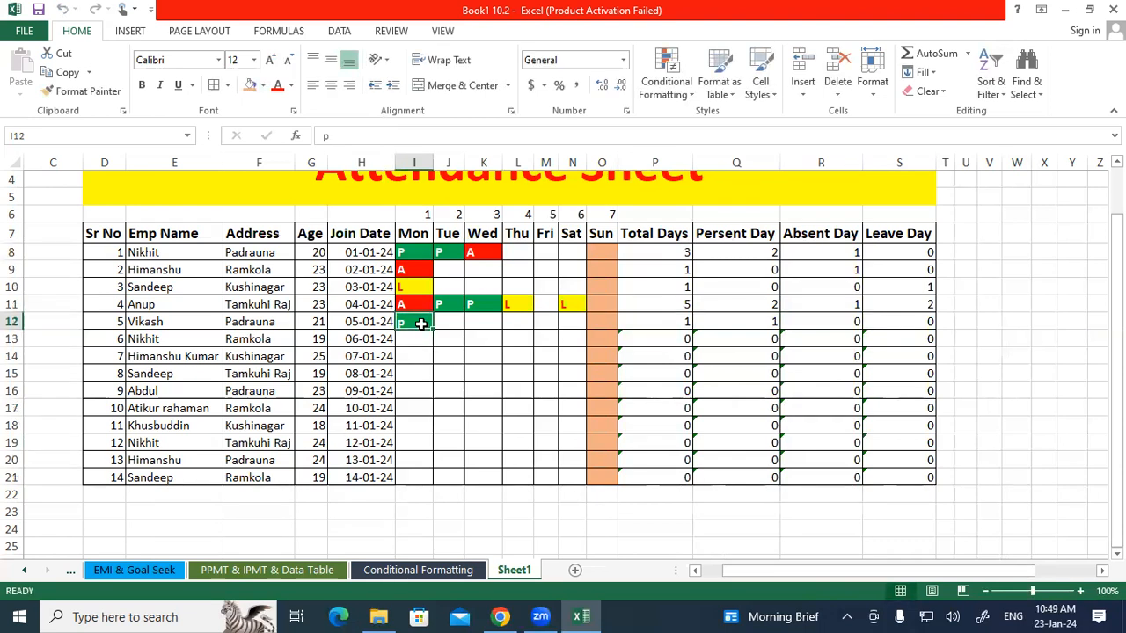
type("p")
key("Return")
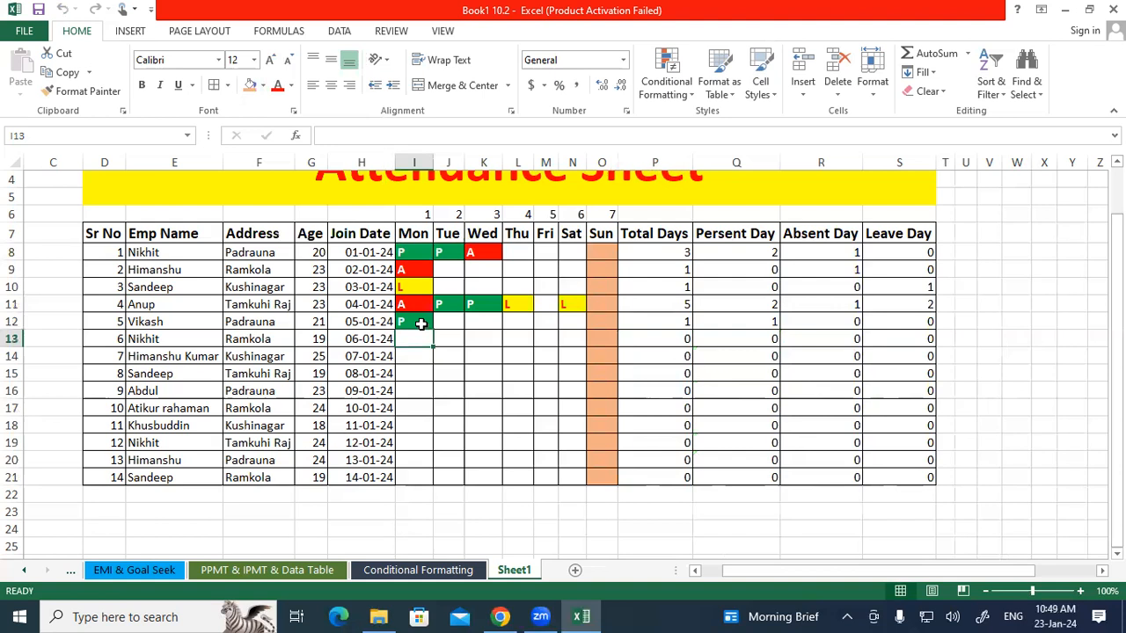
type("a")
key("Return")
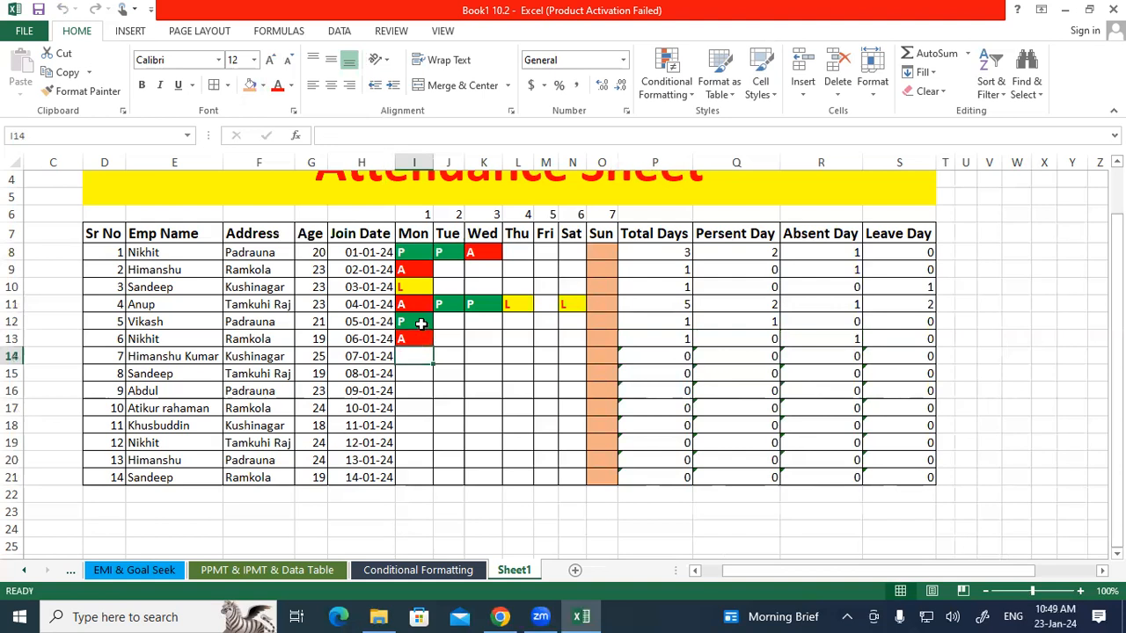
type("p")
key("Return")
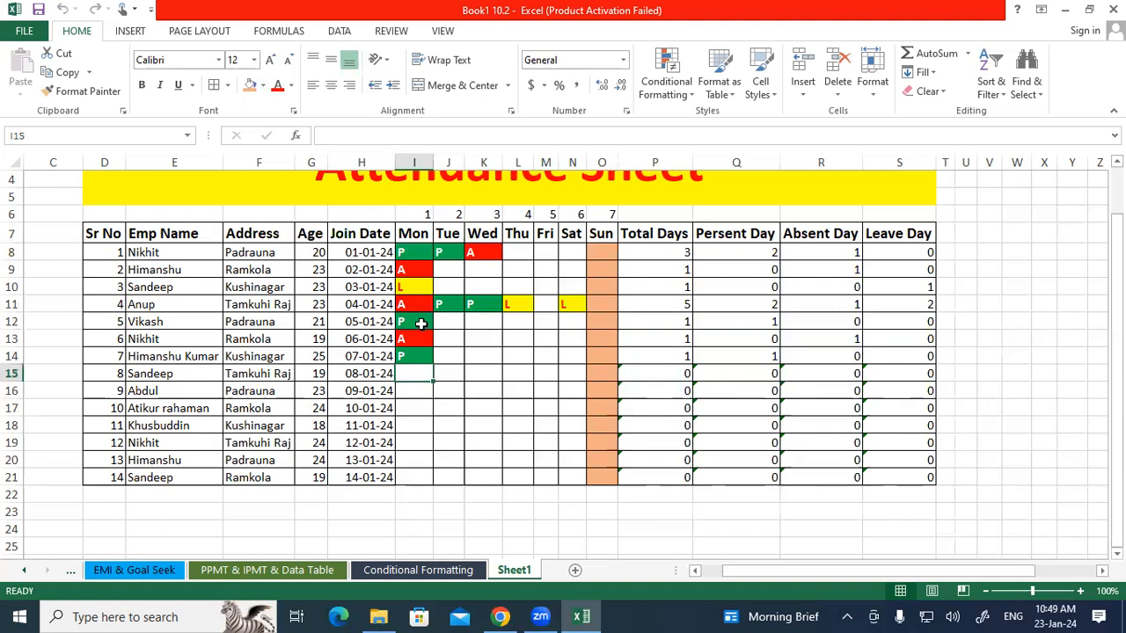
type("p")
key("Return")
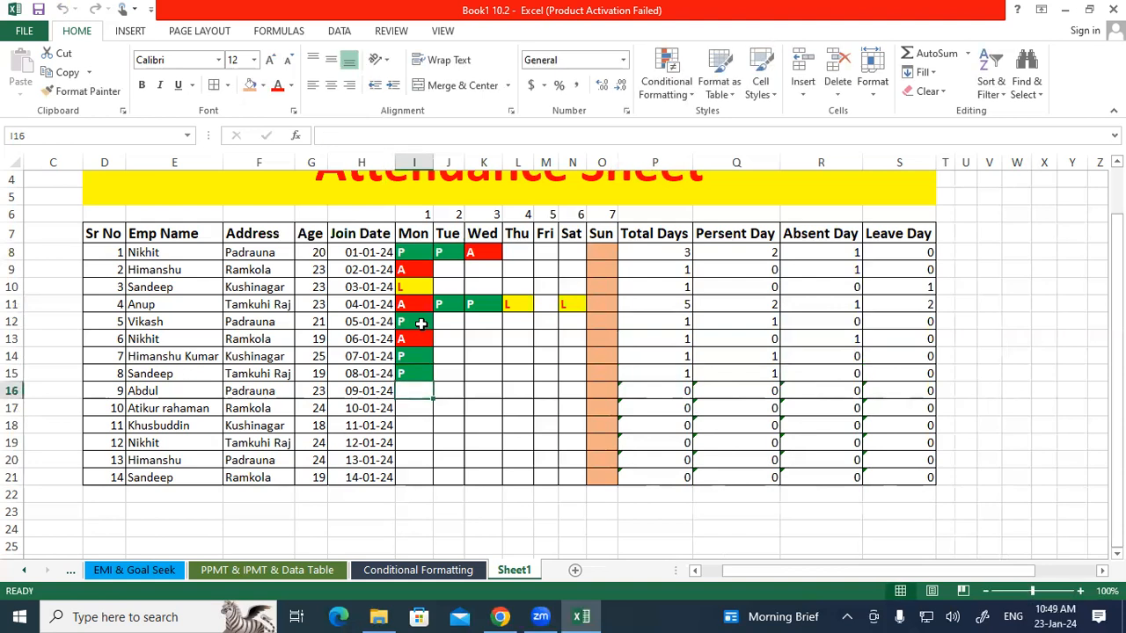
type("a")
key("Return")
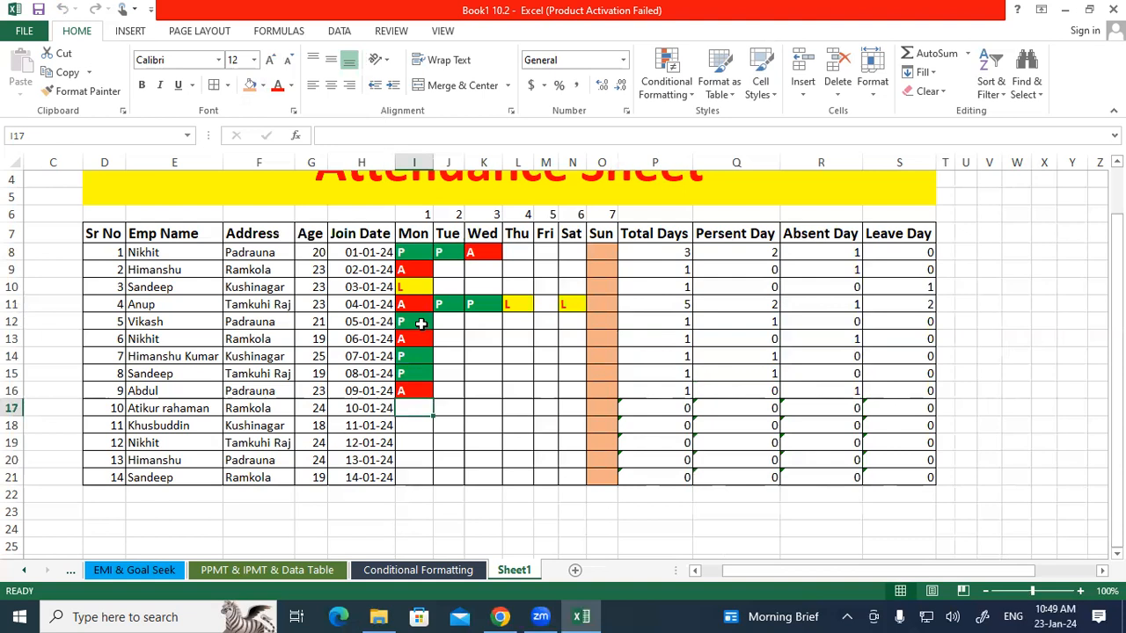
Enter Monday attendance L, P, A, L, L in cells I17 to I21, correcting I18 to P.
type("l")
key("Return")
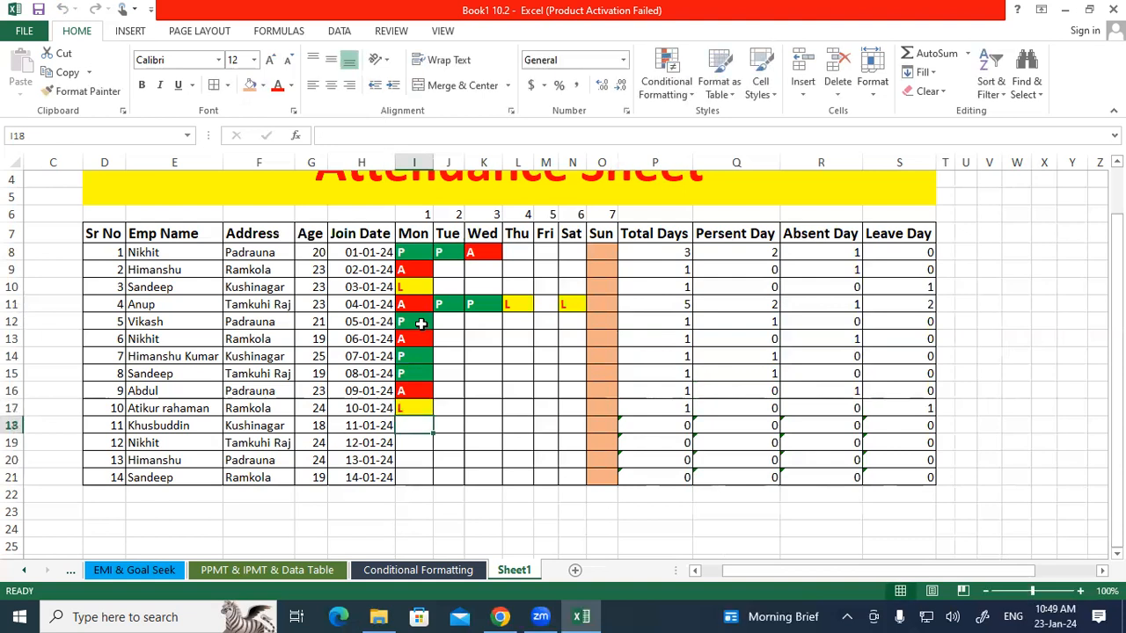
type("a")
key("Return")
key("Up")
type("p")
key("Return")
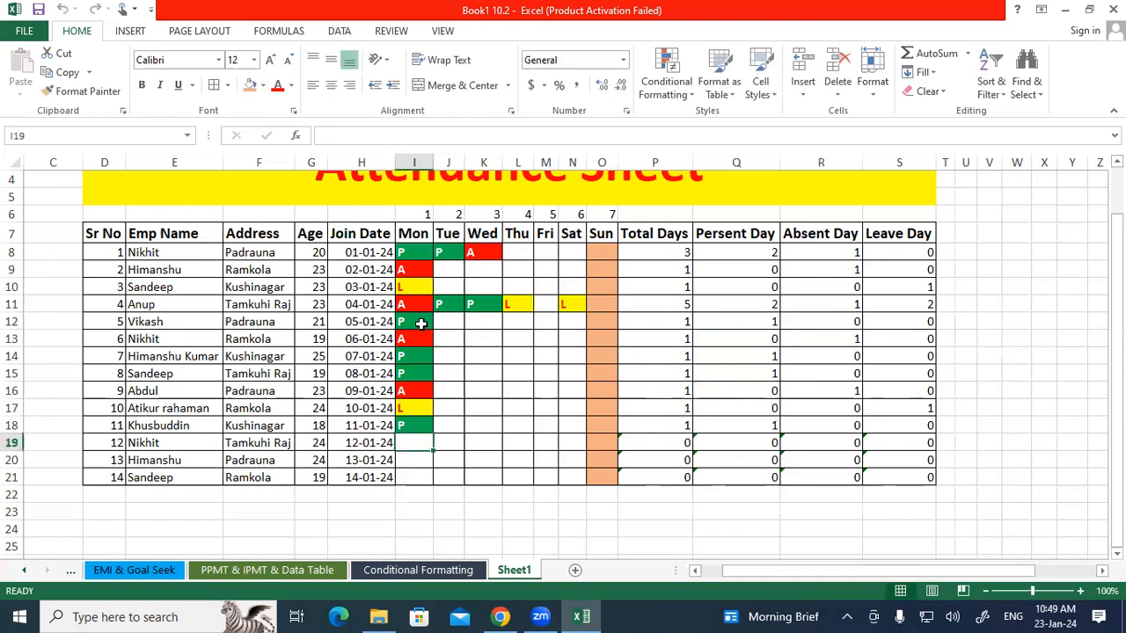
type("a")
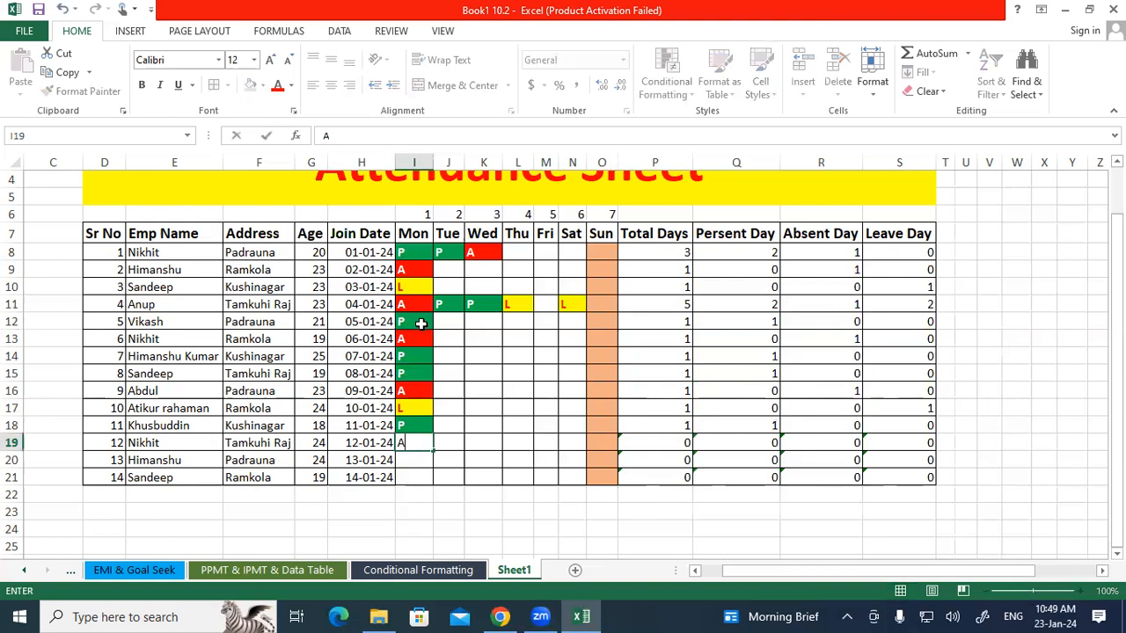
key("Return")
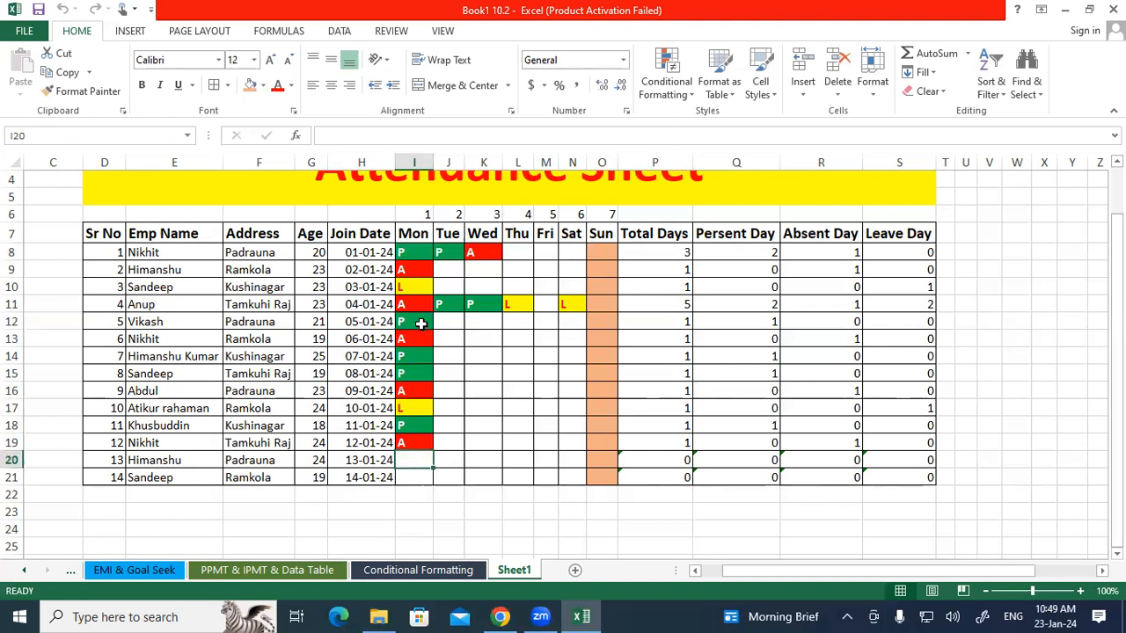
type("l")
key("Return")
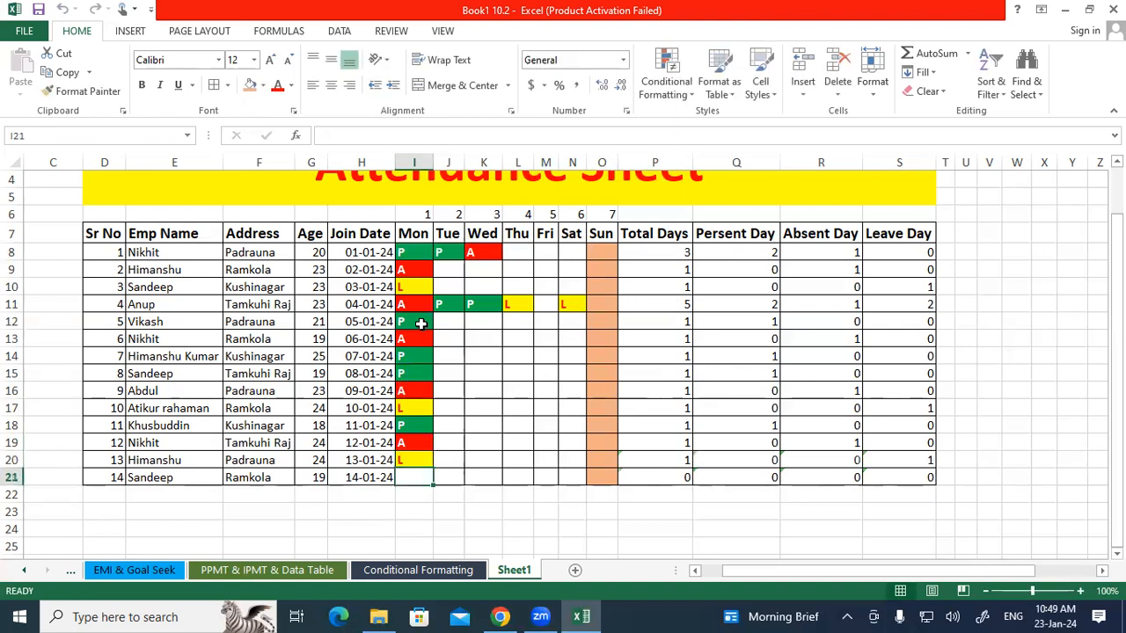
type("l")
key("Return")
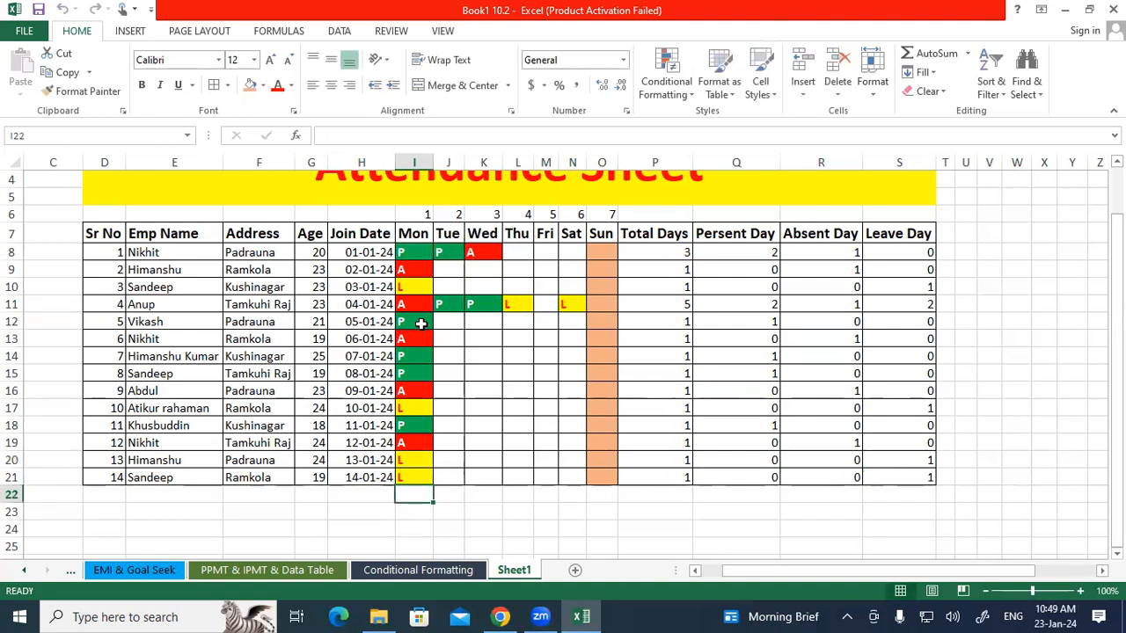
Enter Tuesday attendance A, P, P in cells J8 to J10, skipping J11.
left_click(445, 253)
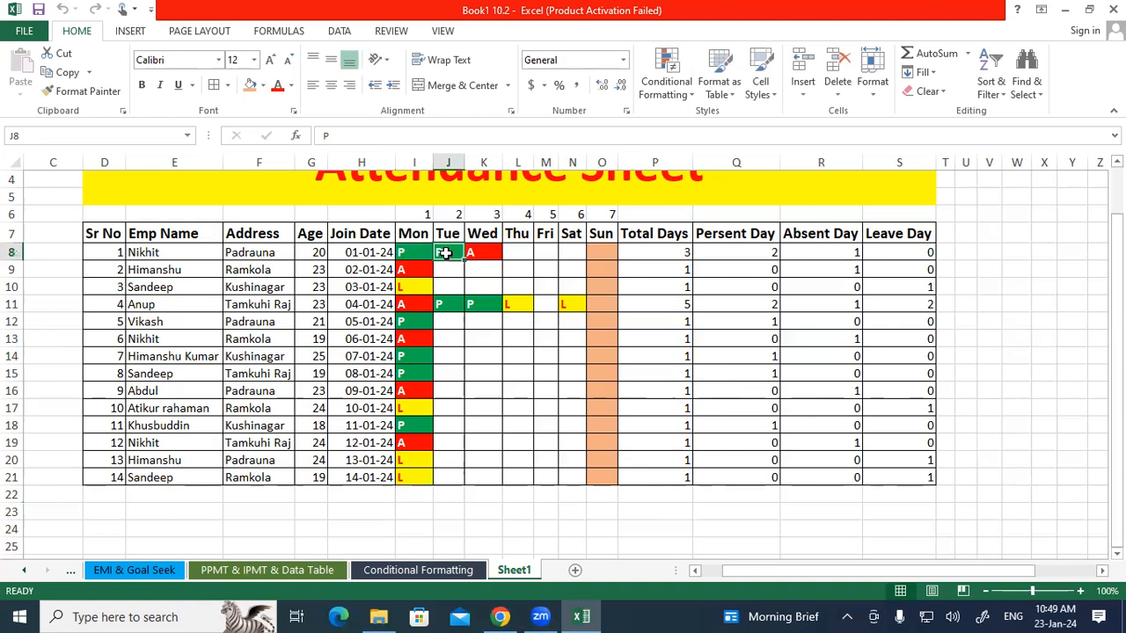
type("a")
key("Return")
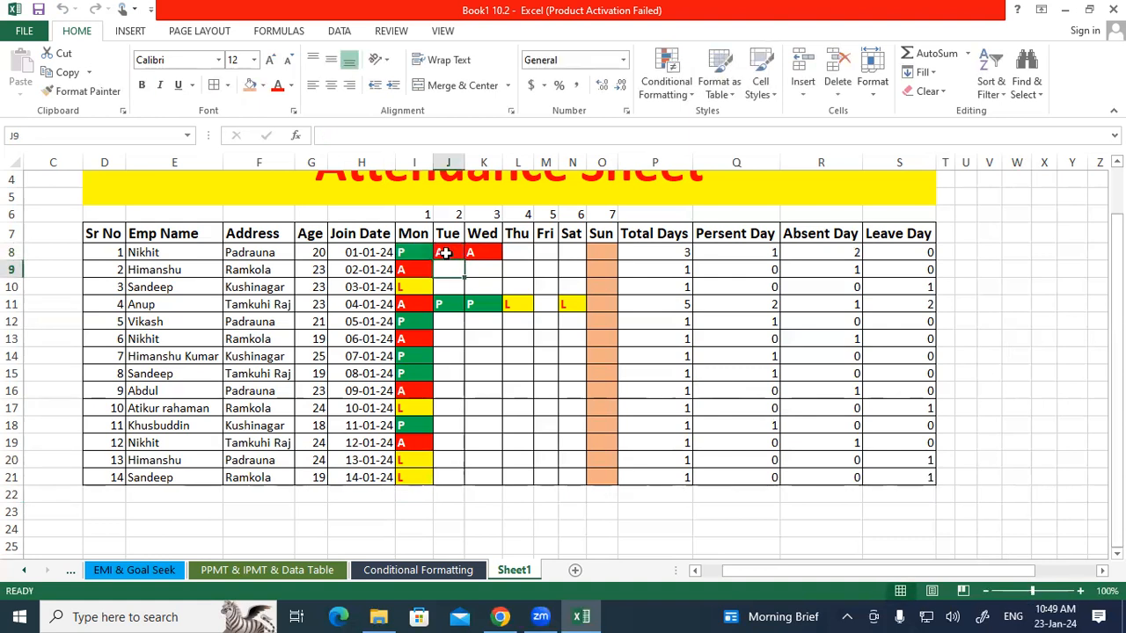
type("p")
key("Return")
type("p")
key("Return")
key("Return")
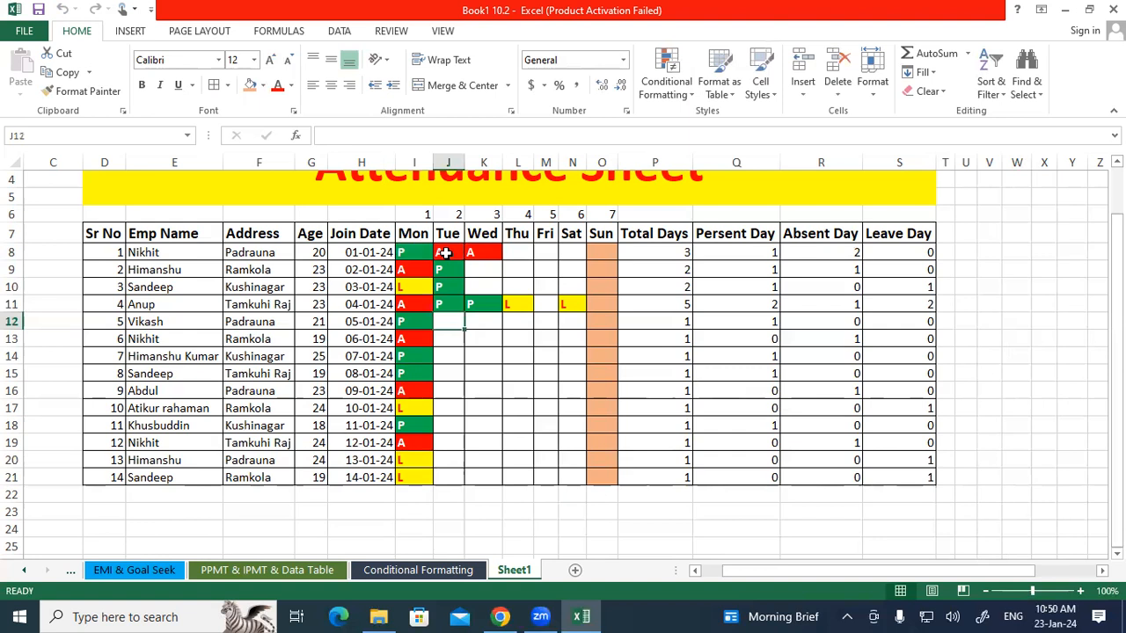
Enter Tuesday attendance A, A, A, L, L in cells J12 to J16.
type("a")
key("Return")
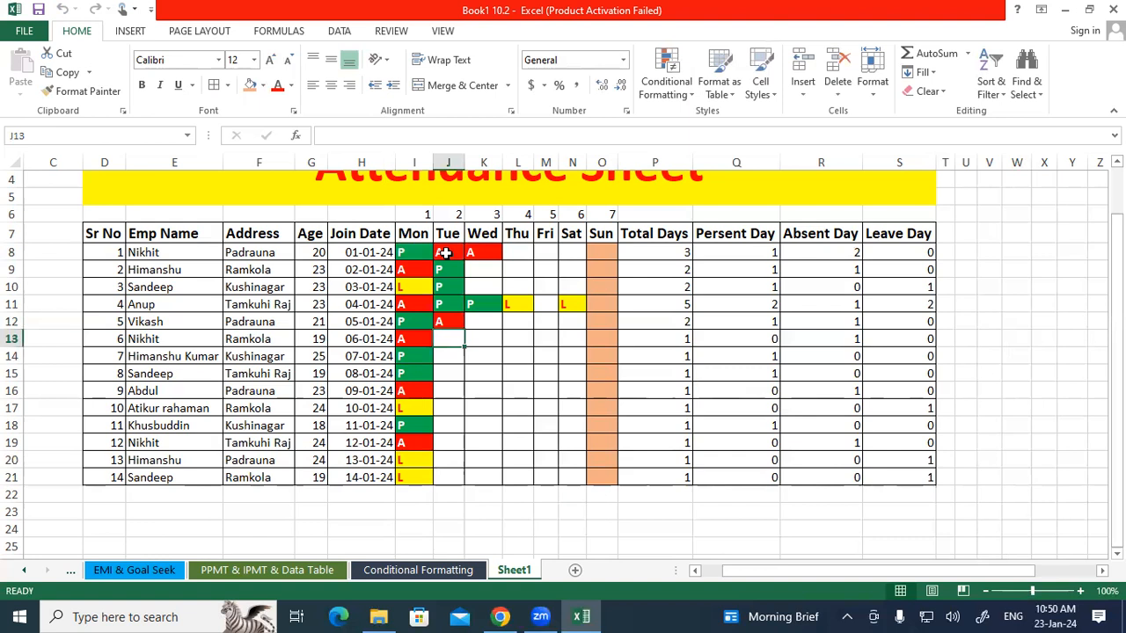
type("a")
key("Return")
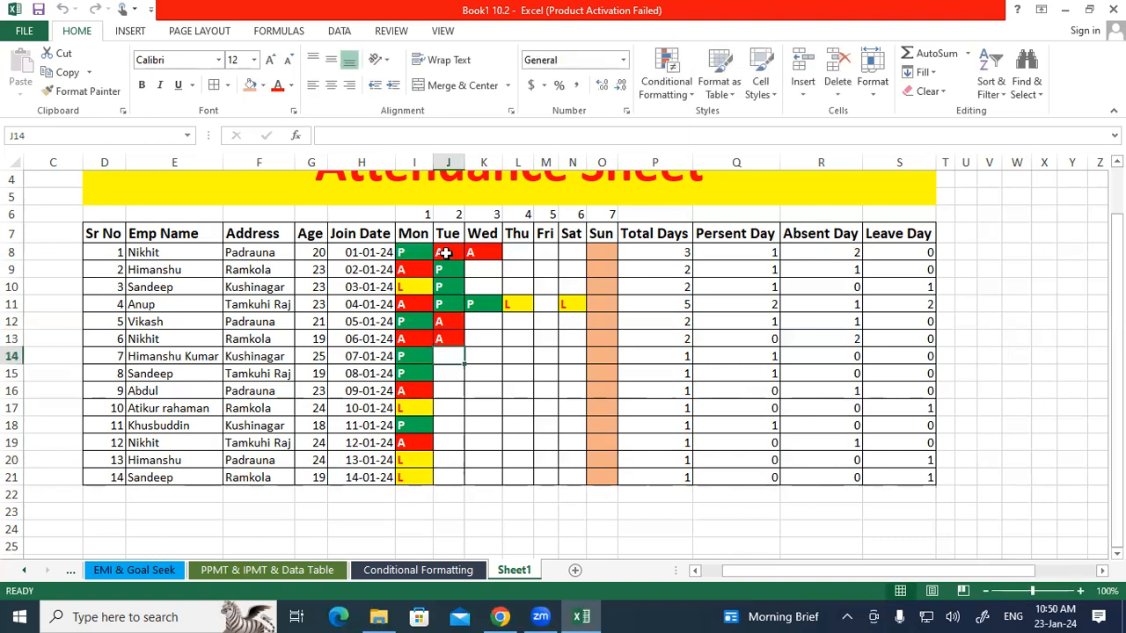
type("a")
key("Return")
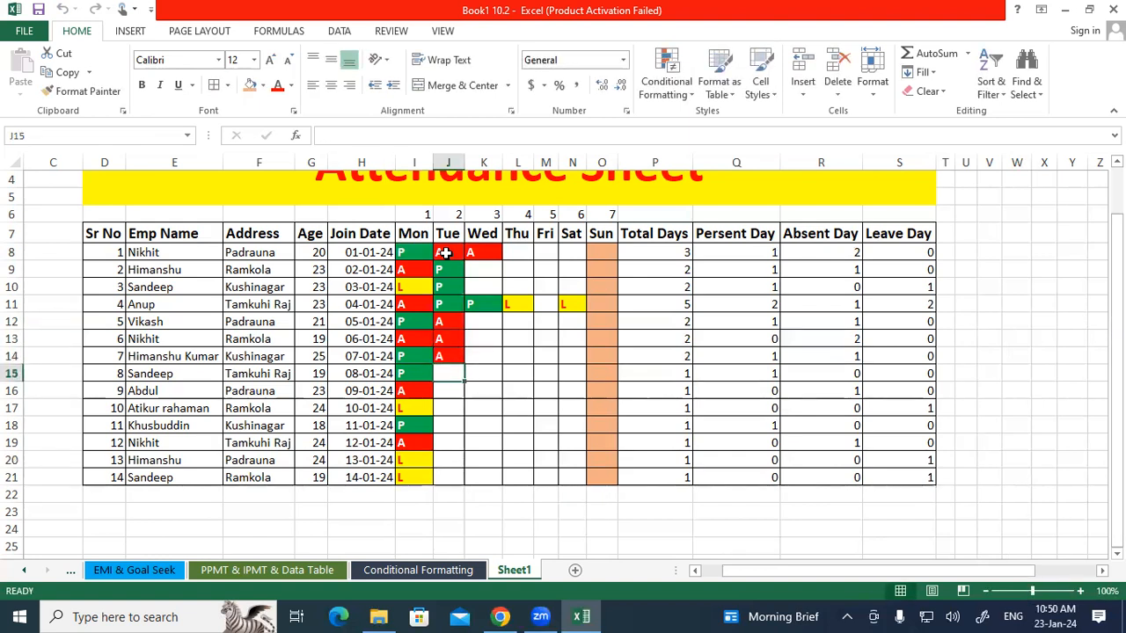
type("l")
key("Return")
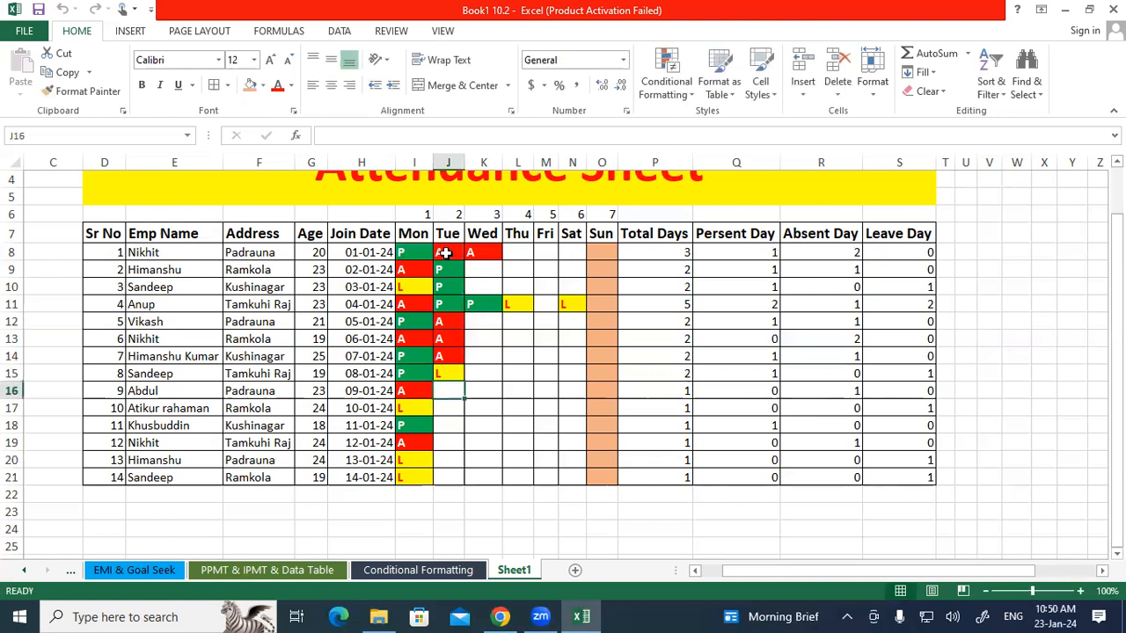
type("l")
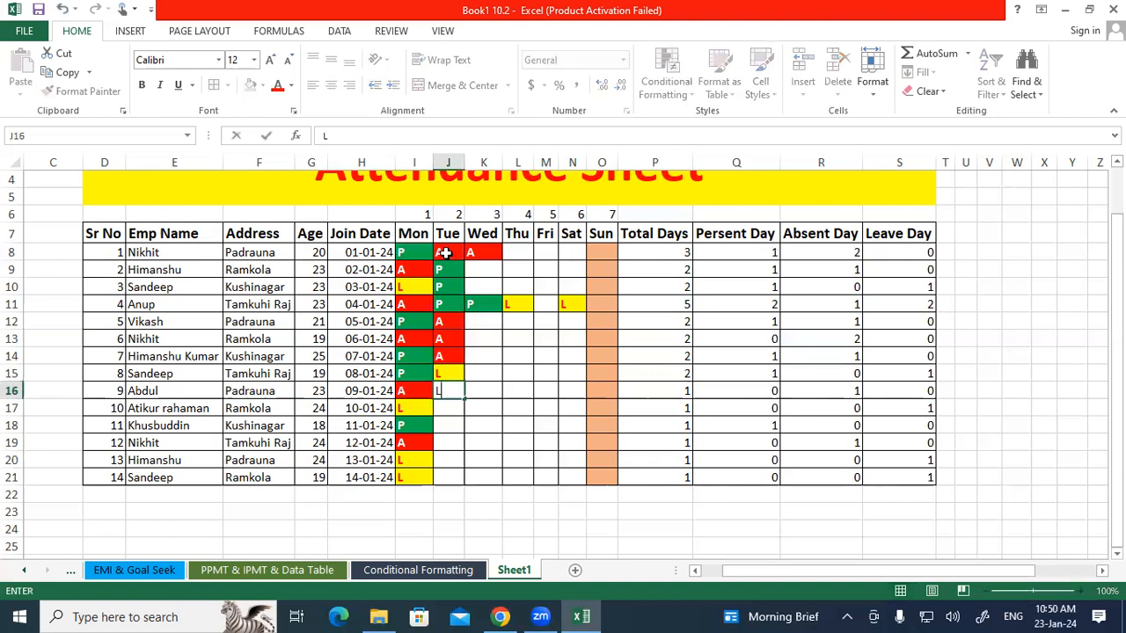
key("Return")
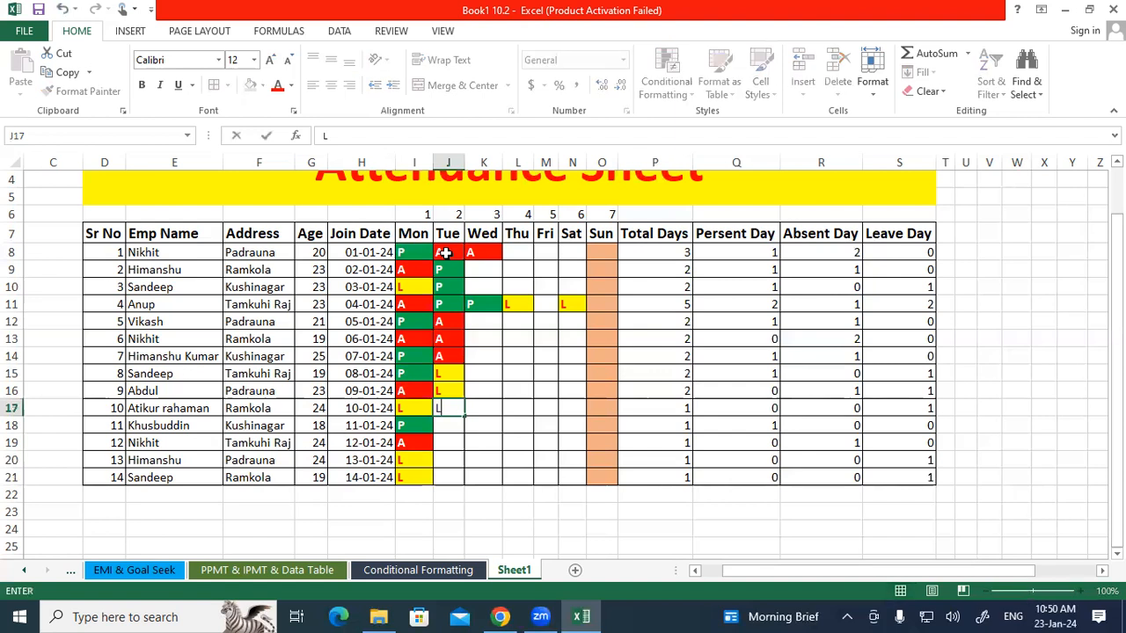
Enter Tuesday attendance L, A, L, A, A in cells J17 to J21.
type("l")
key("Return")
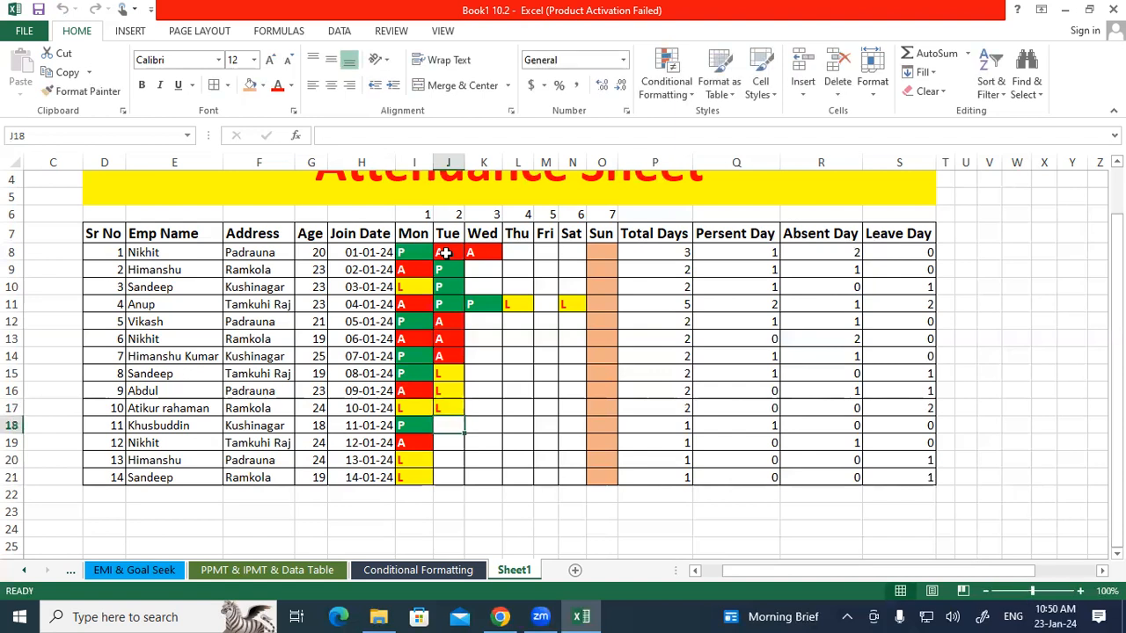
type("a")
key("Return")
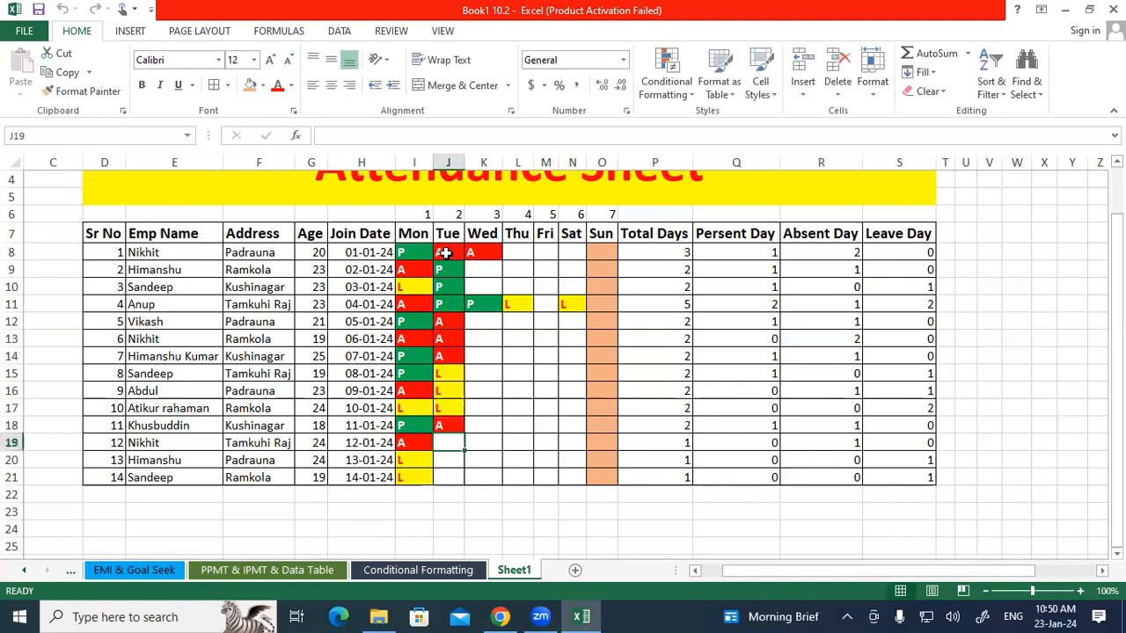
type("l")
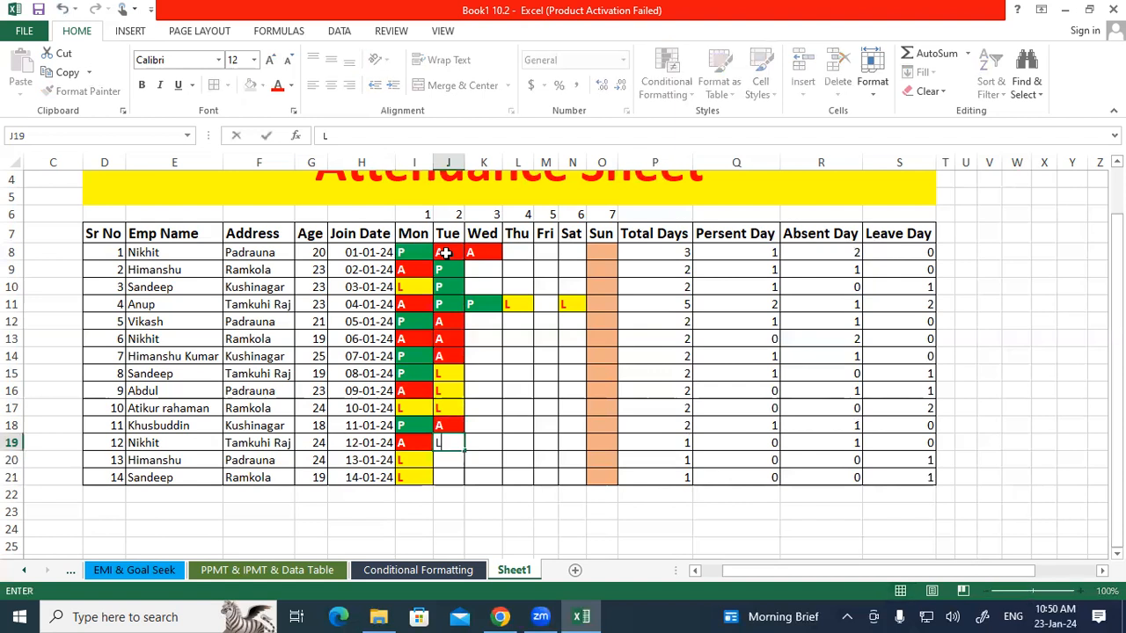
key("Return")
type("a")
key("Return")
type("a")
key("Return")
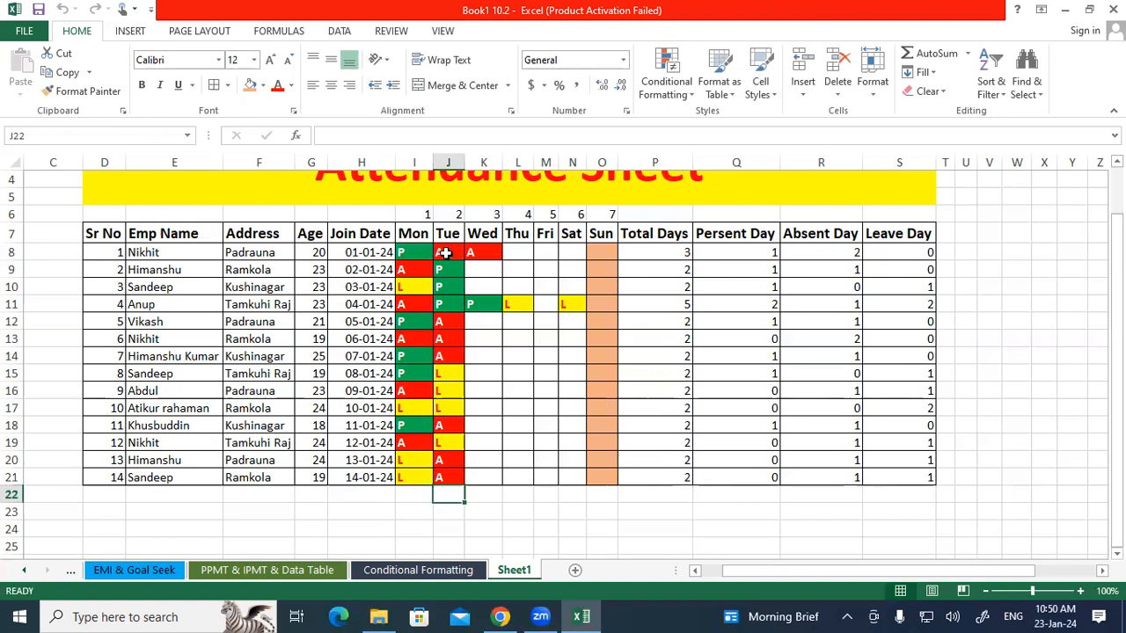
left_click(499, 307)
left_click_drag(416, 249, 449, 477)
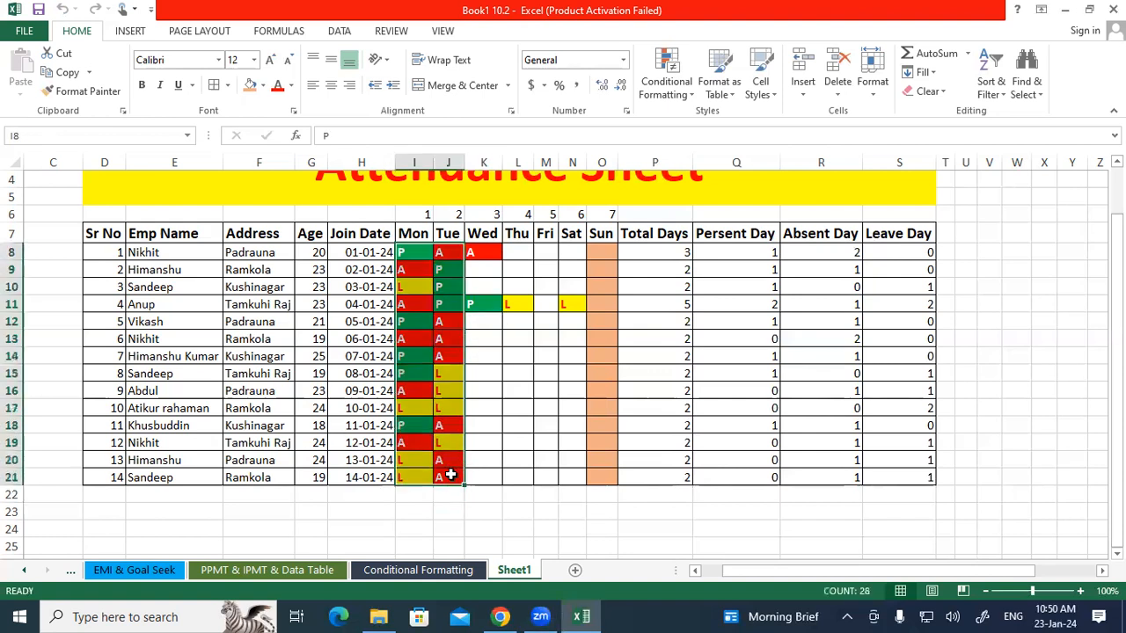
left_click_drag(680, 252, 902, 475)
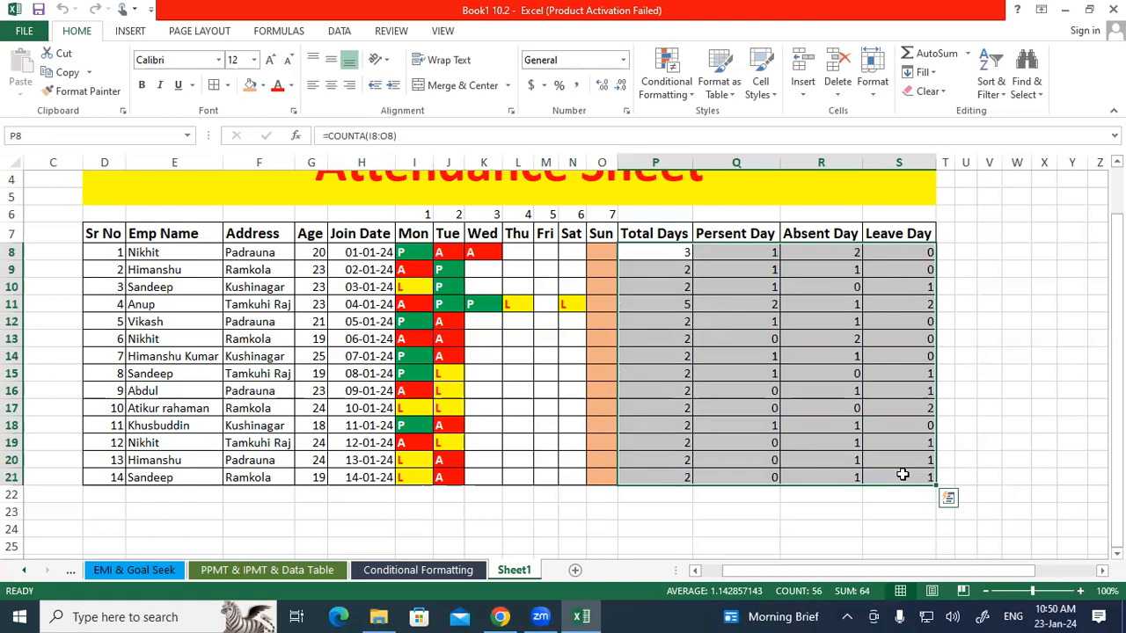
left_click(572, 324)
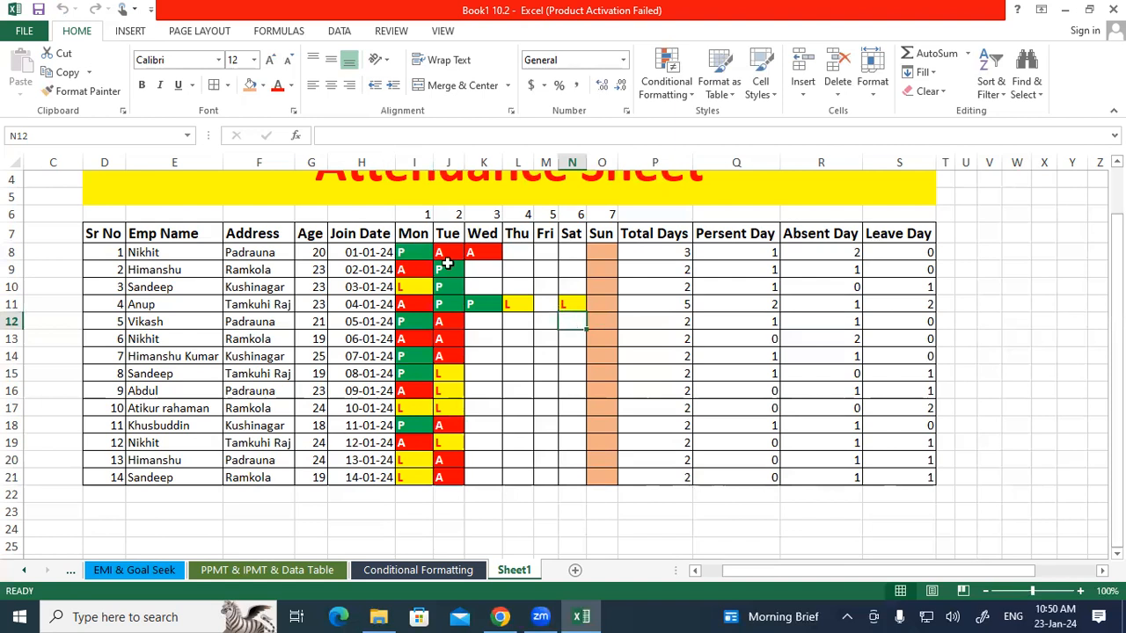
Insert a new column before Join Date and give it the heading Per Day Salary.
left_click(347, 159)
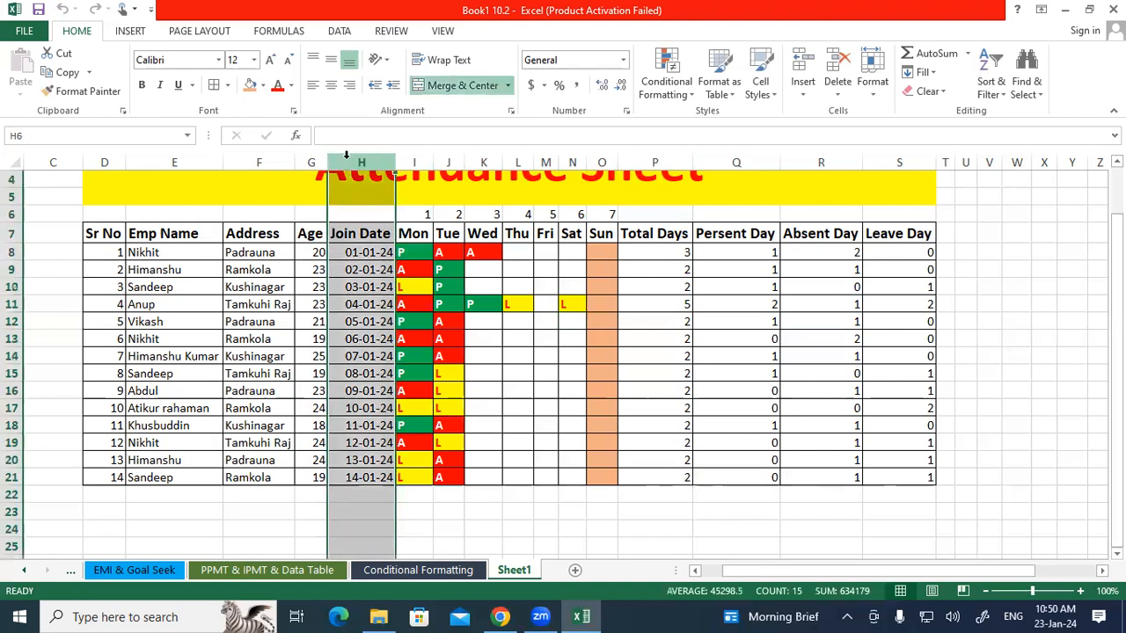
right_click(348, 158)
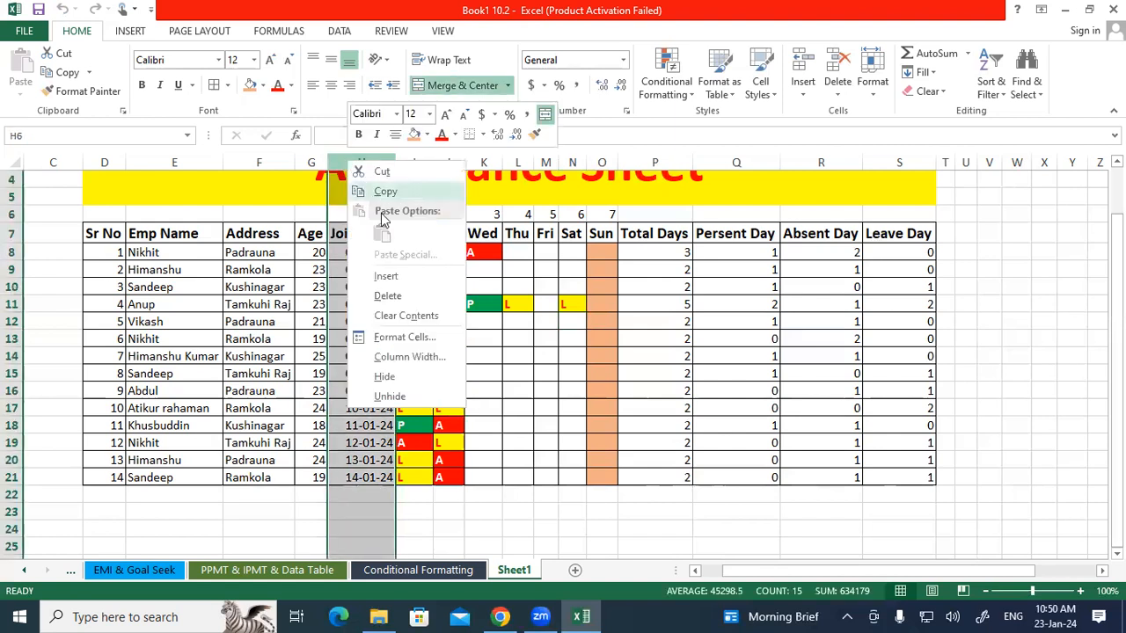
left_click(387, 276)
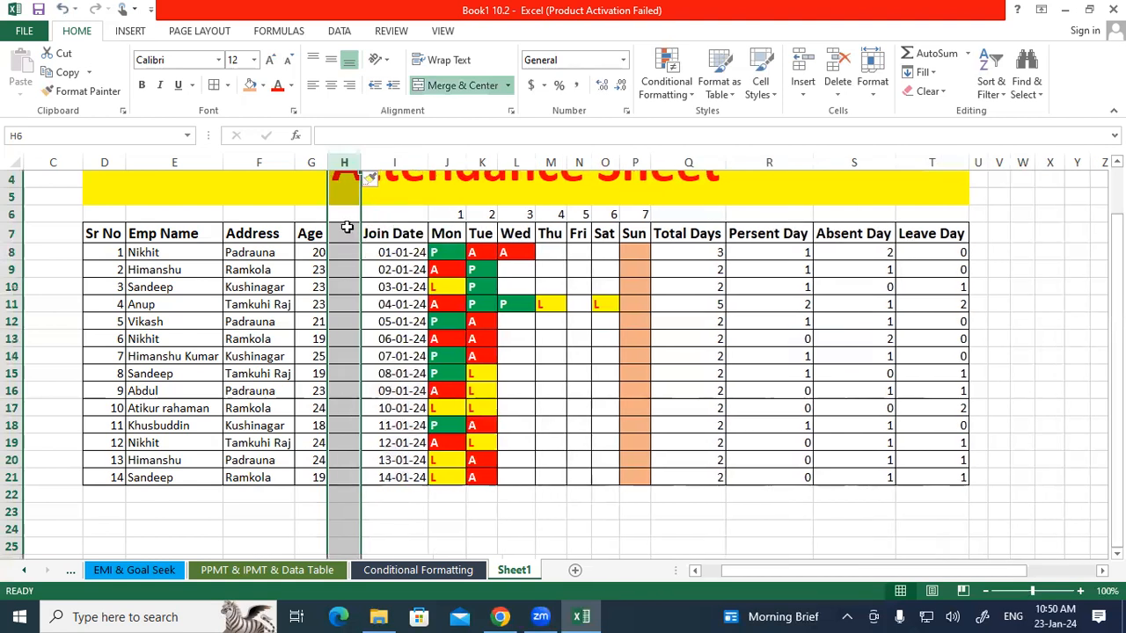
left_click(347, 229)
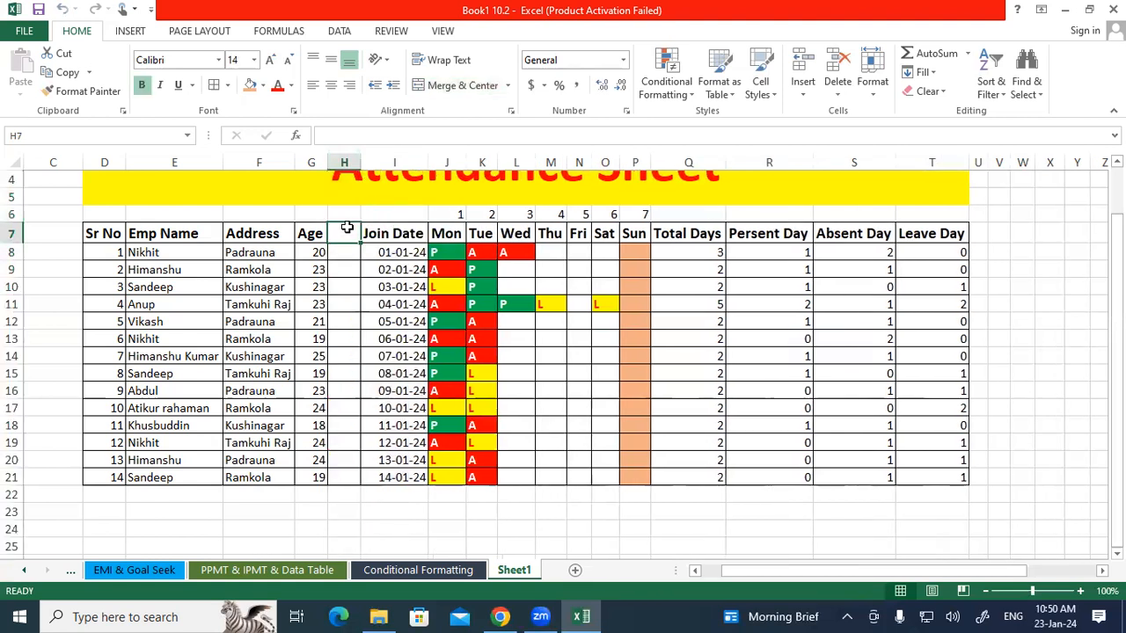
type("Per Day")
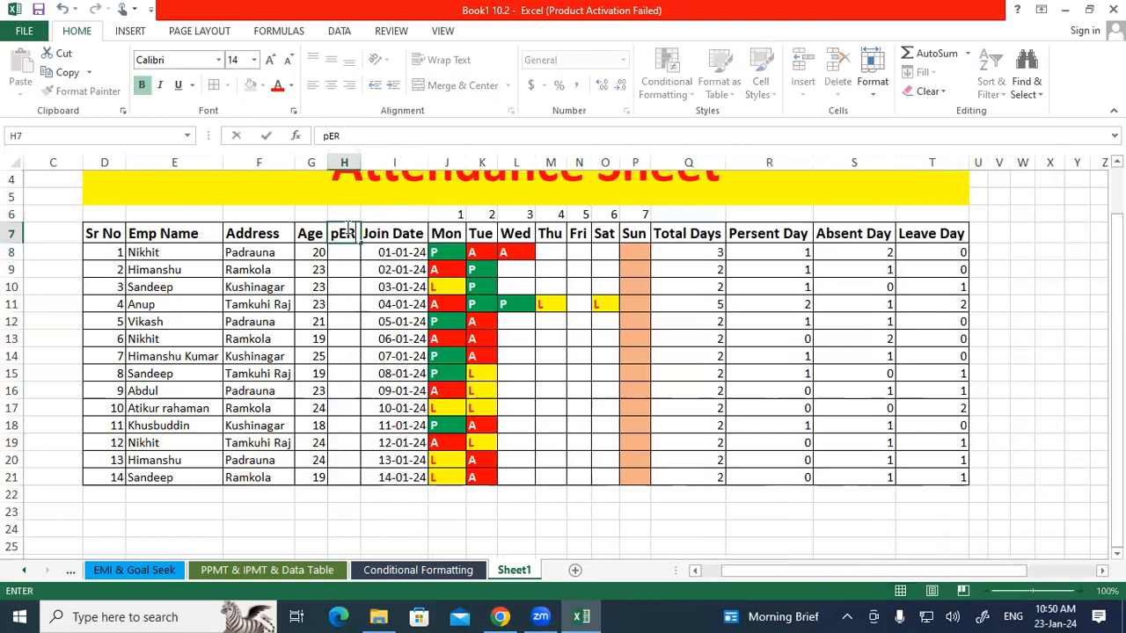
type(" Salary")
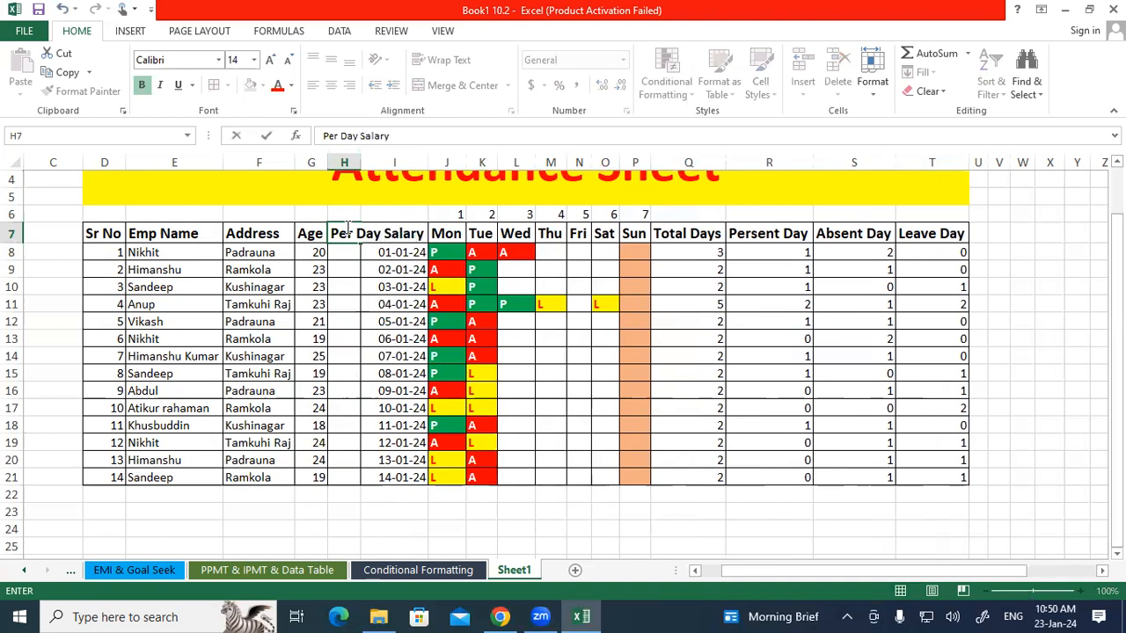
key("Return")
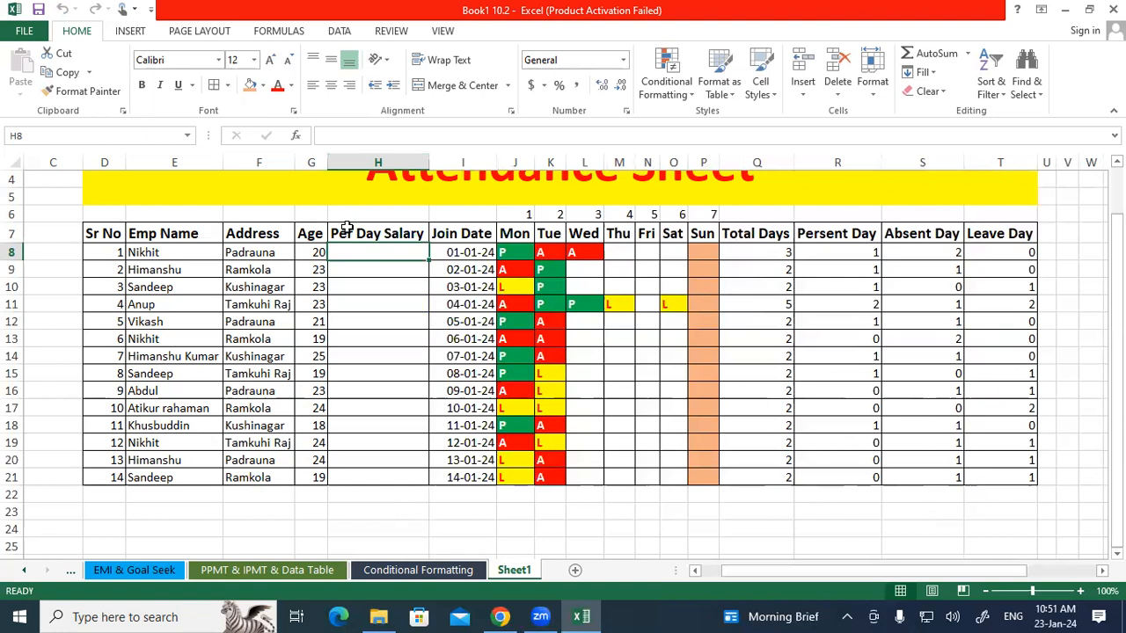
left_click(1021, 568)
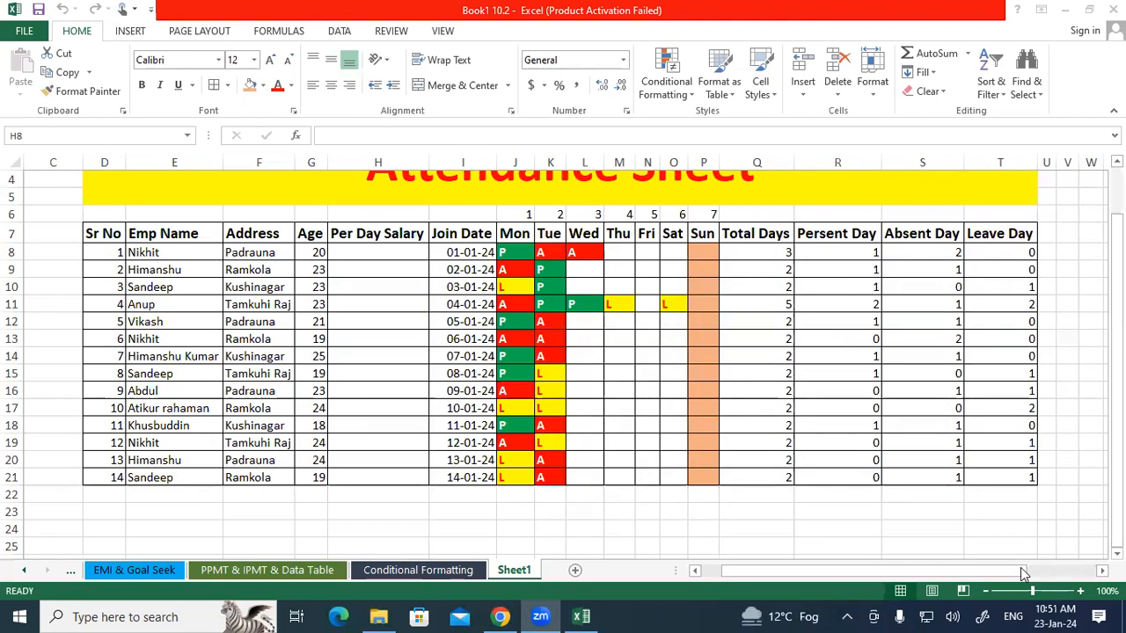
left_click(718, 319)
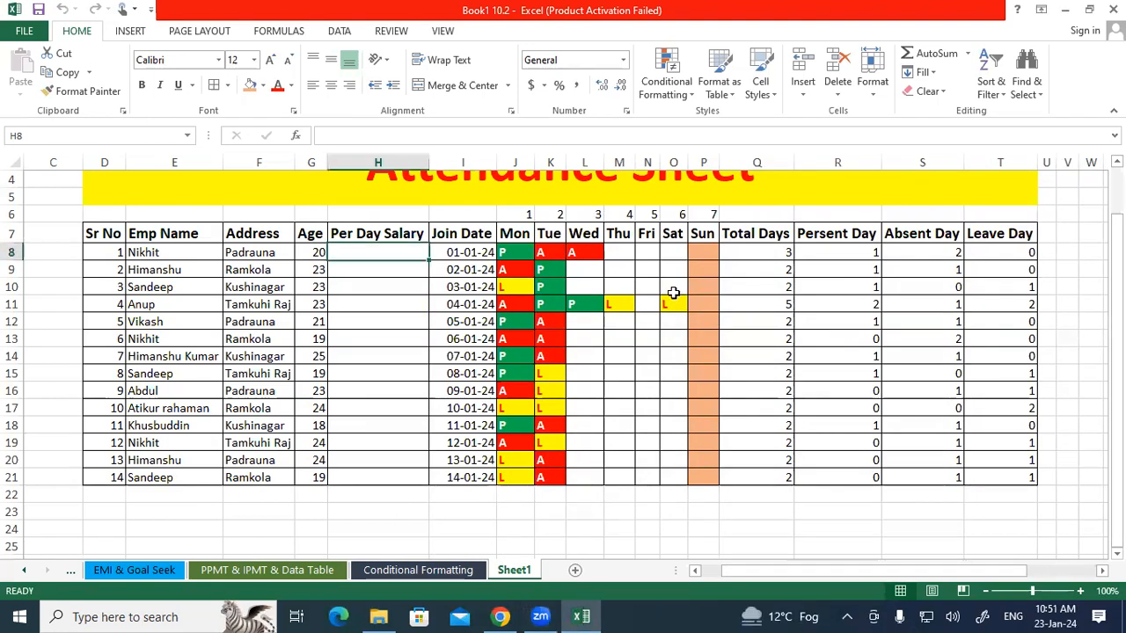
left_click_drag(514, 234, 703, 435)
left_click_drag(515, 236, 692, 250)
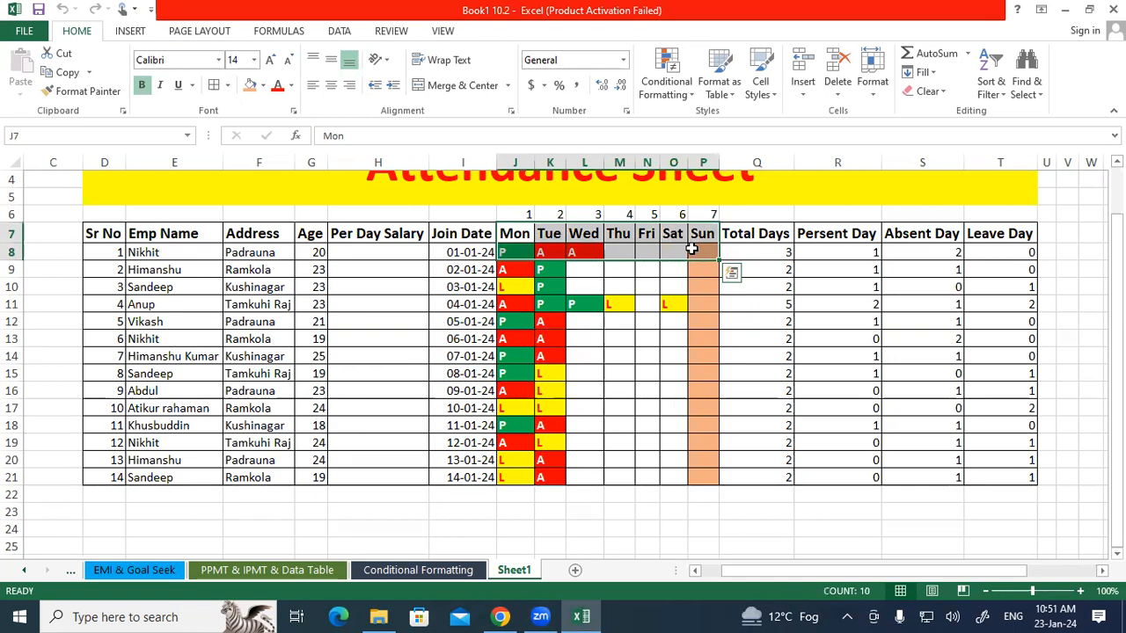
left_click_drag(761, 234, 1014, 469)
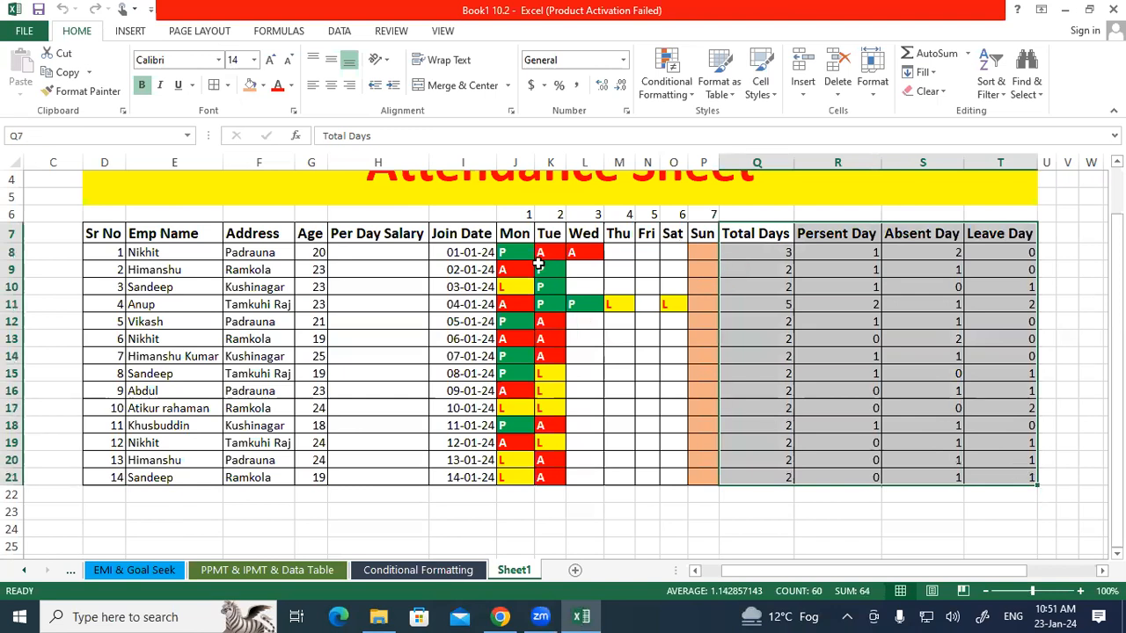
left_click_drag(518, 253, 689, 263)
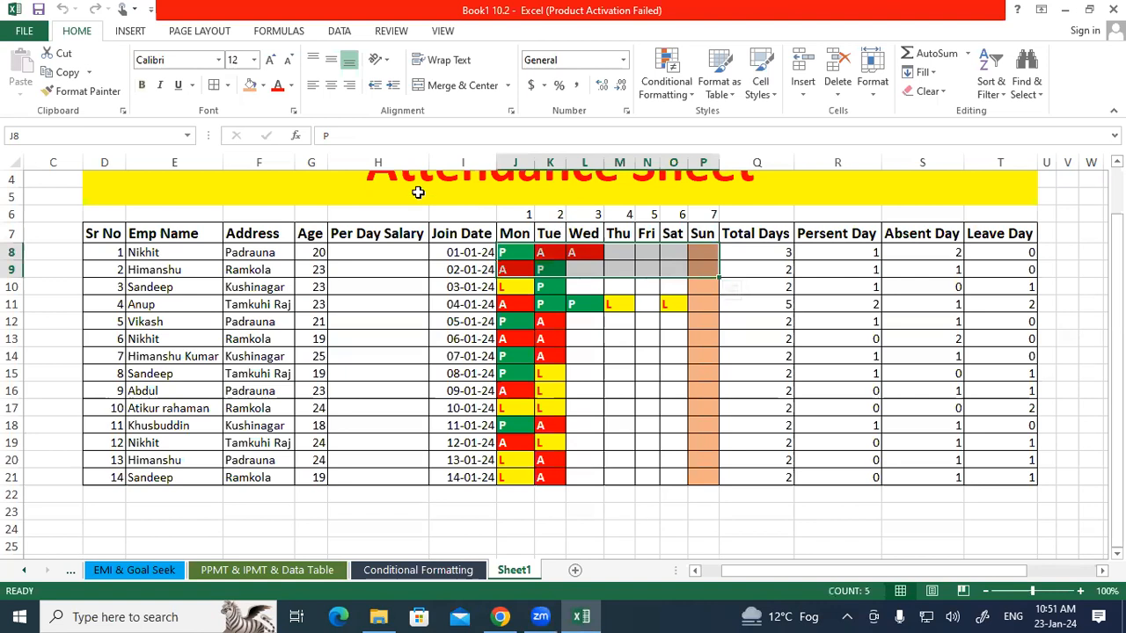
Enter per day salaries 200, 250 and 300 in cells H8 to H10.
left_click(347, 256)
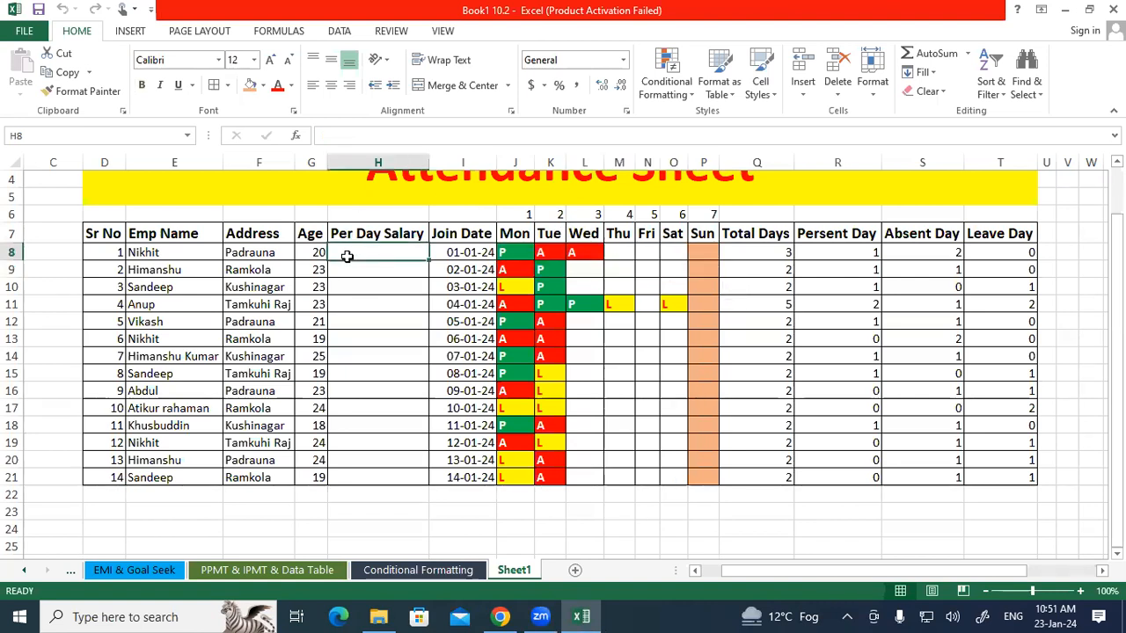
type("200")
key("Return")
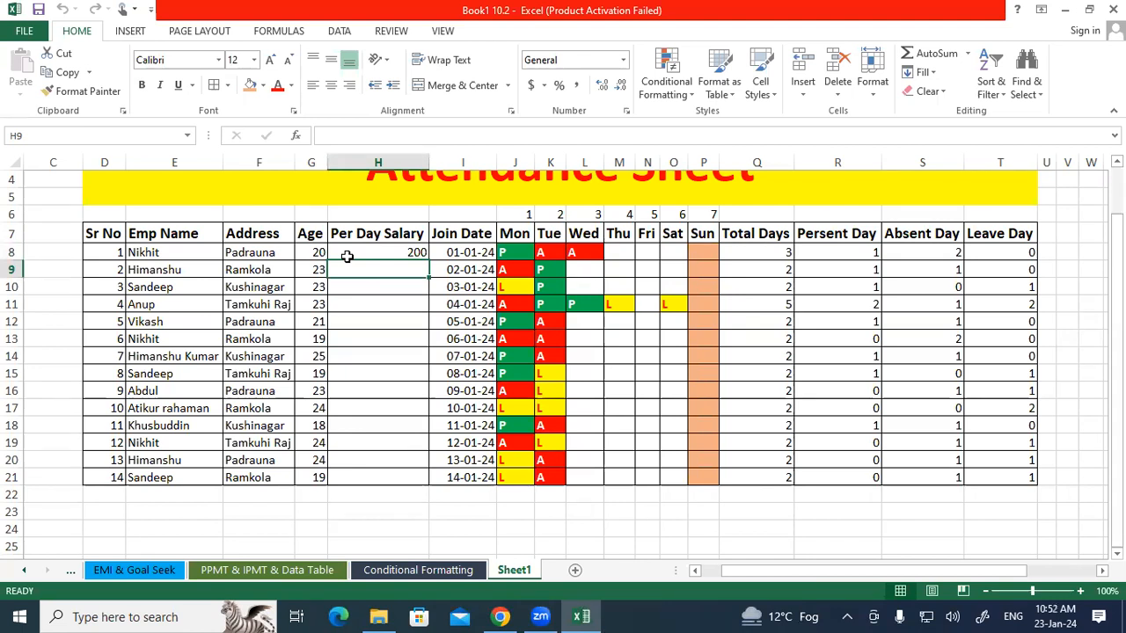
type("250")
key("Return")
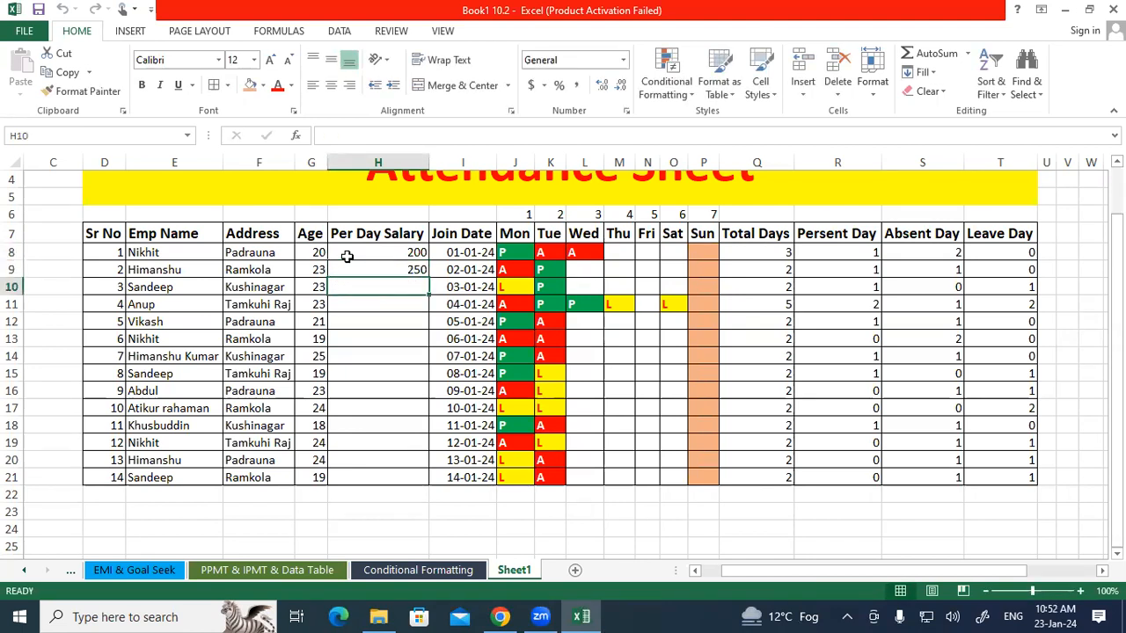
type("300")
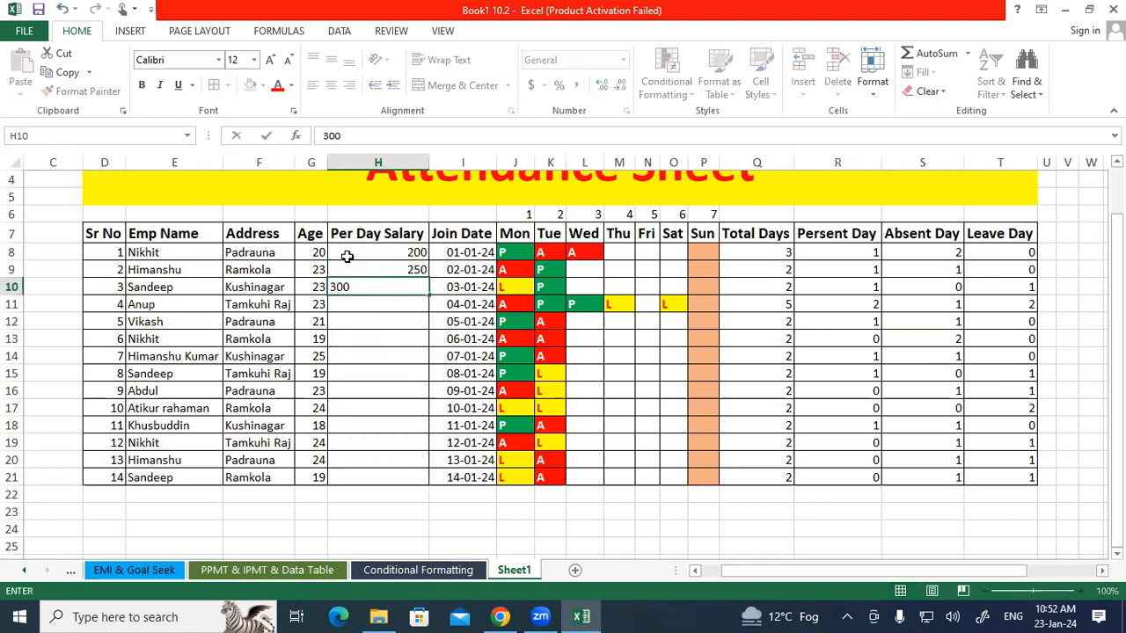
key("Return")
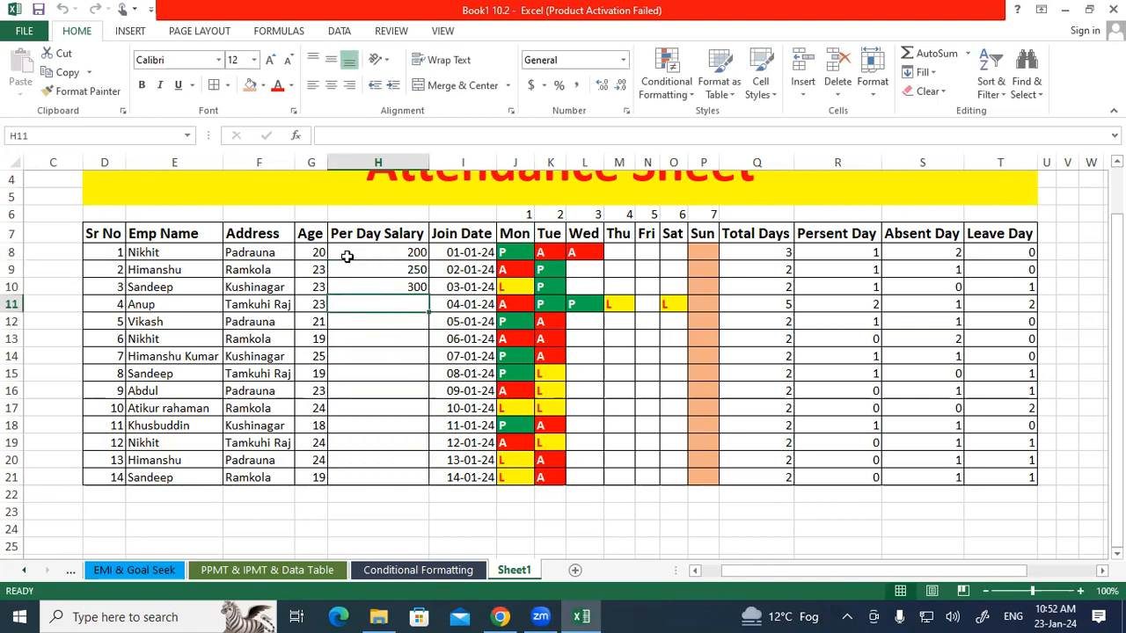
Enter per day salaries 150, 130, 100 and 150 in cells H11 to H14.
type("150")
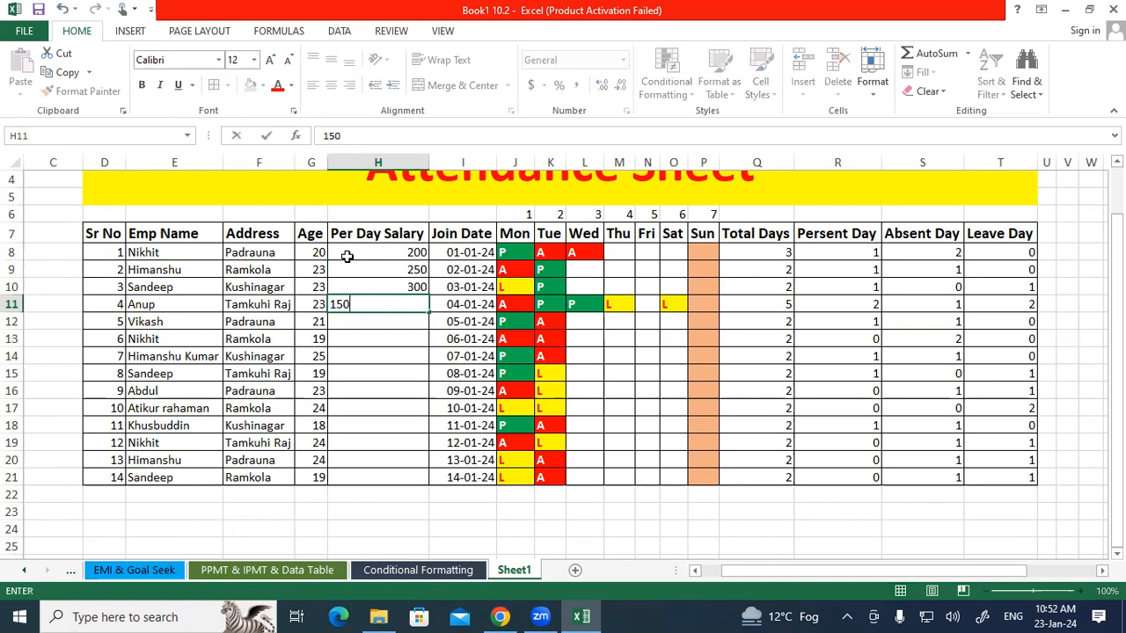
key("Return")
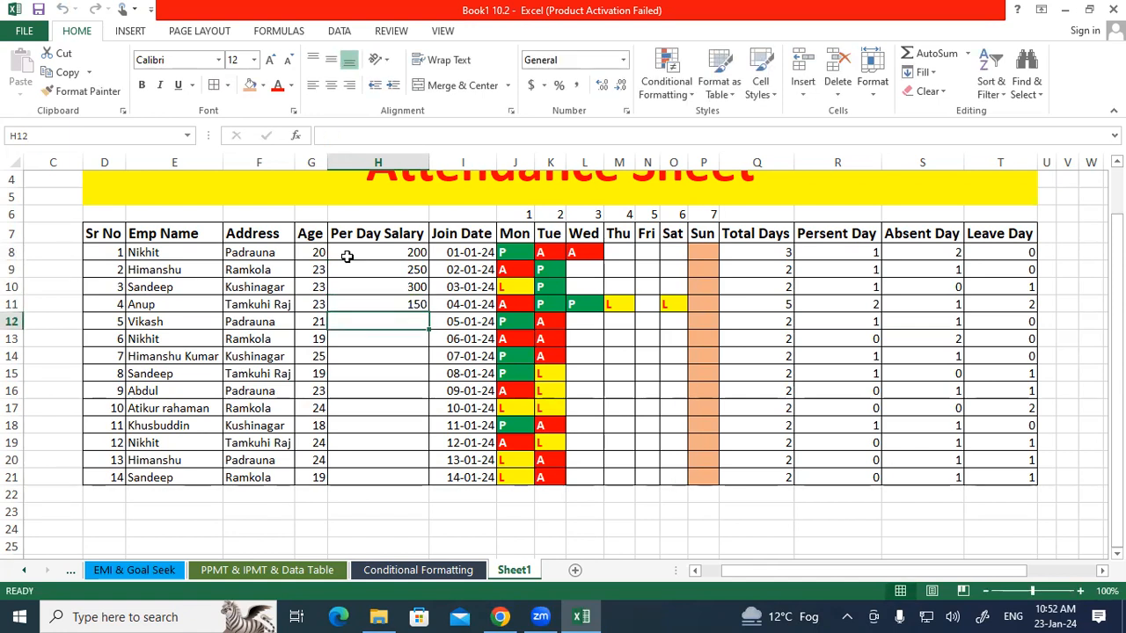
type("130")
key("Return")
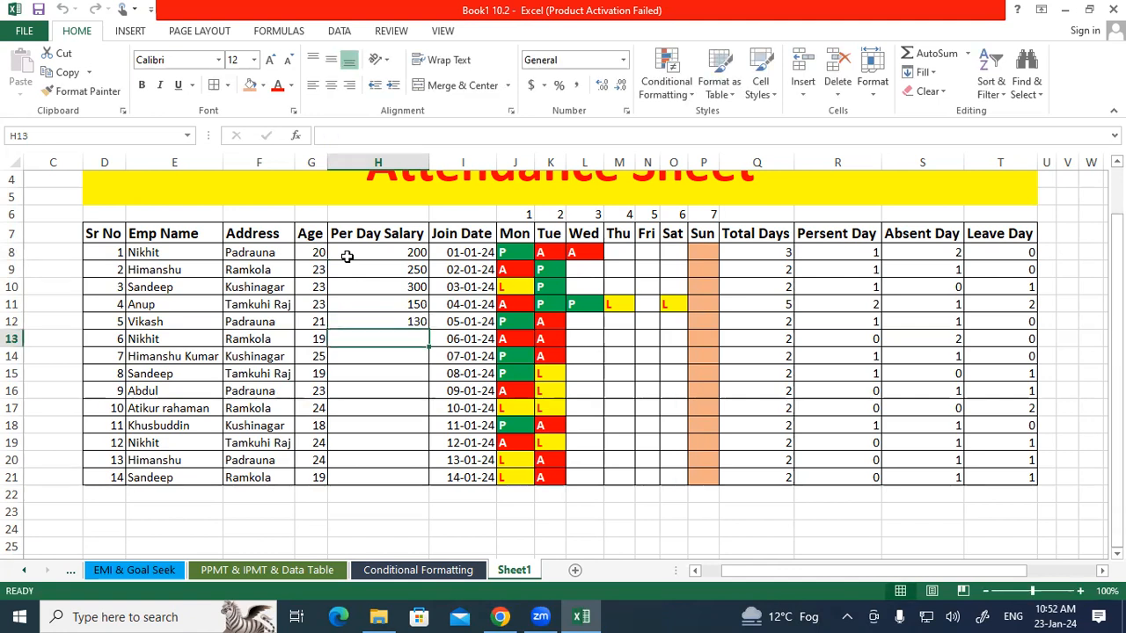
type("100")
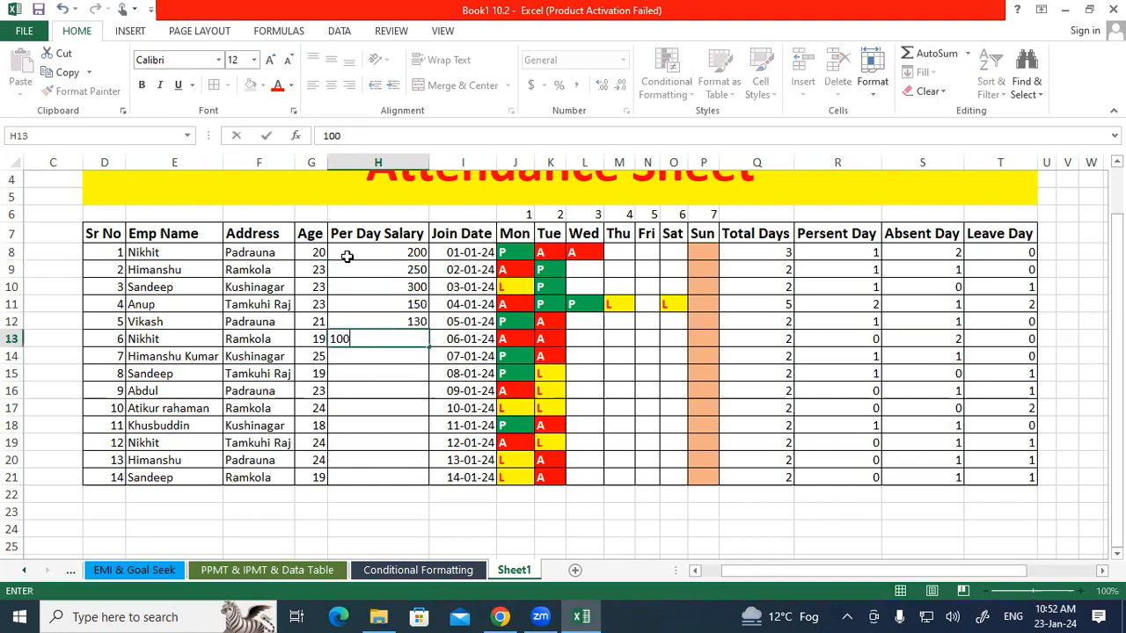
key("Return")
type("150")
key("Return")
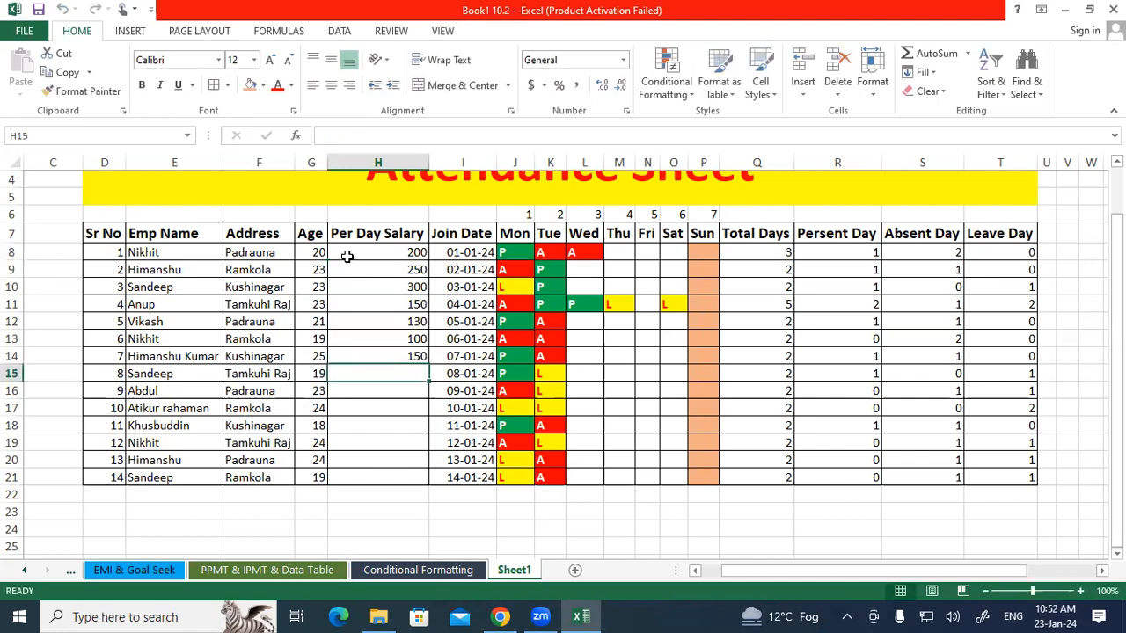
Enter per day salaries 300, 250, 300 and 120 in cells H15 to H18.
type("300")
key("Return")
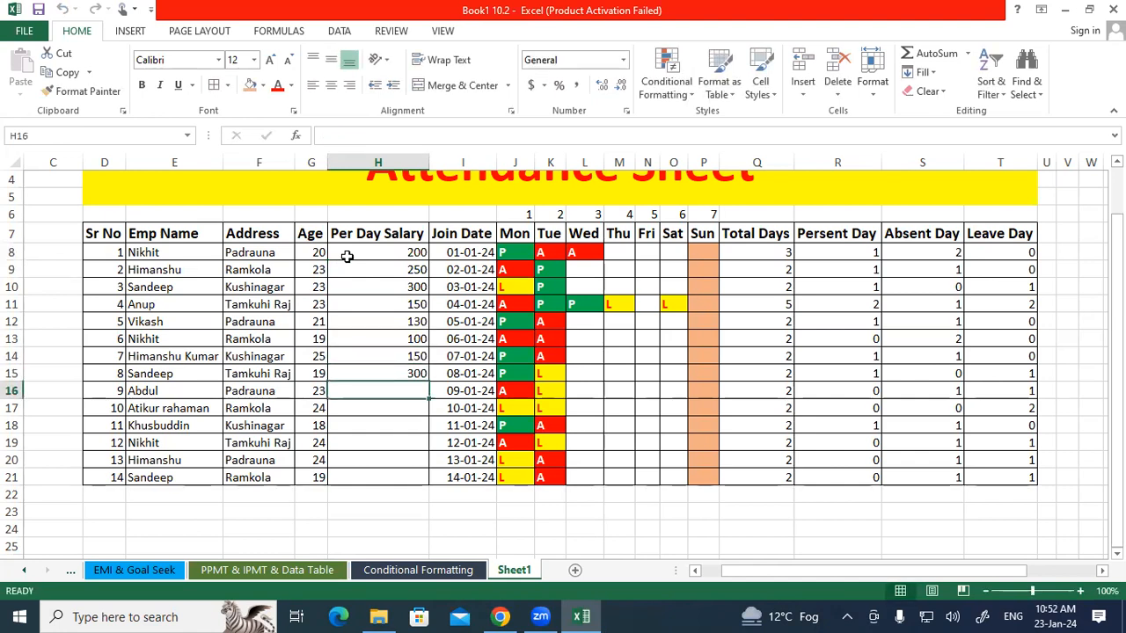
type("5")
key("BackSpace")
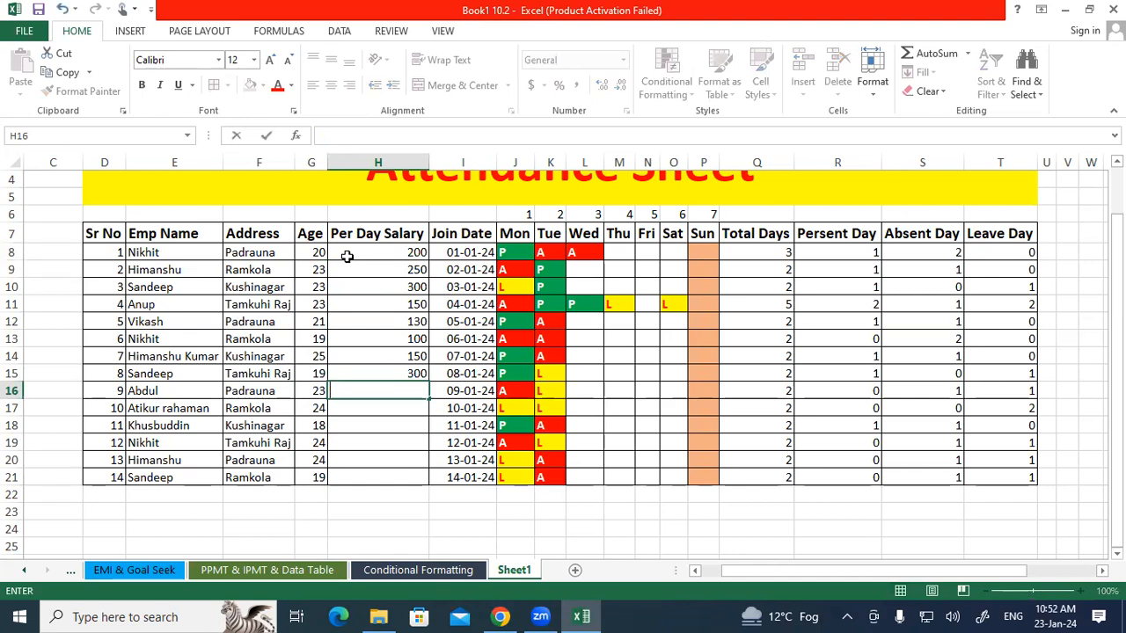
type("250")
key("Return")
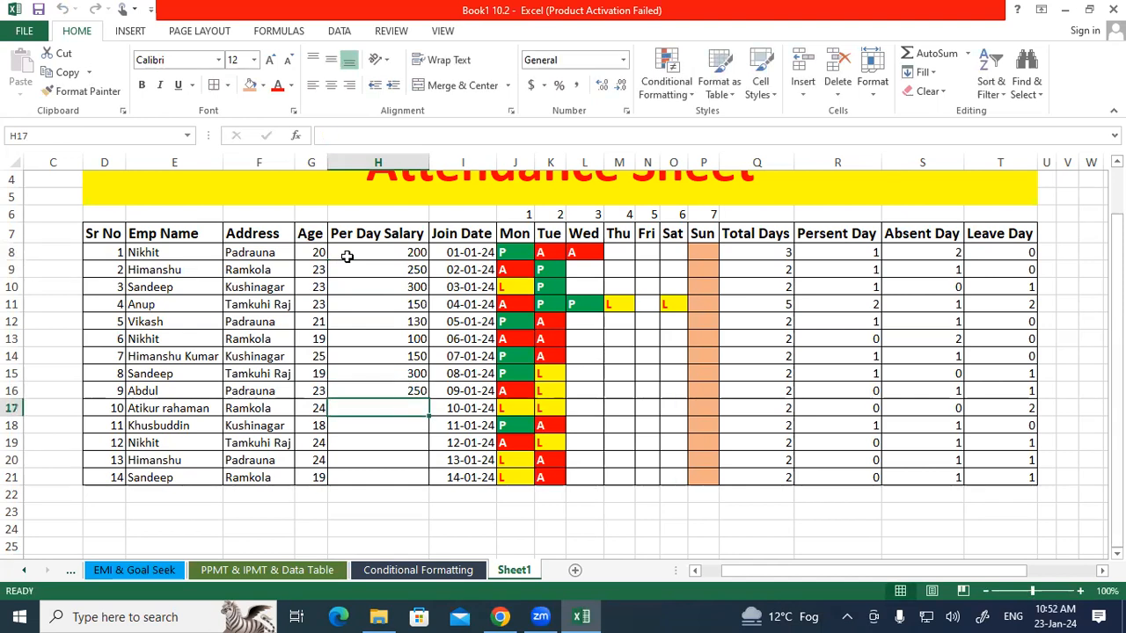
type("300")
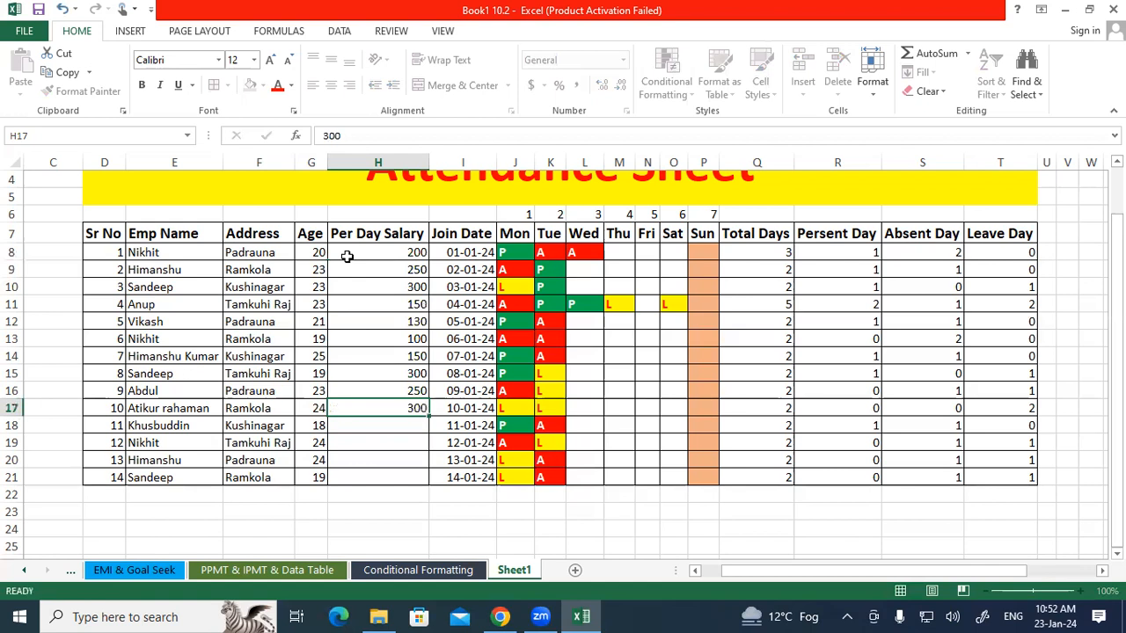
key("Return")
type("1200")
key("BackSpace")
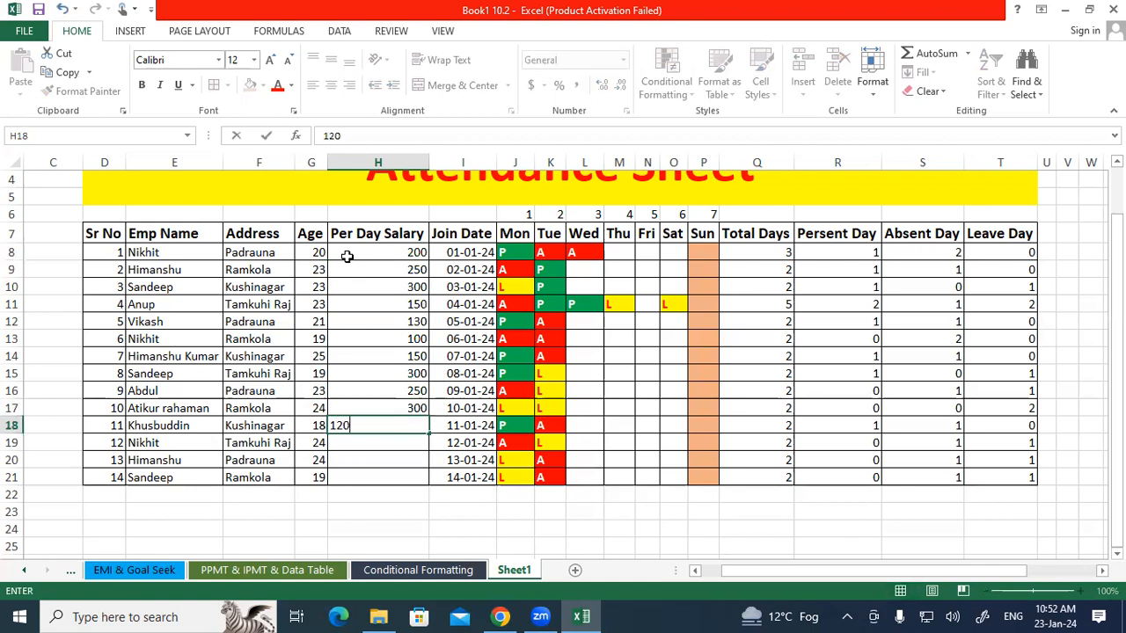
key("Return")
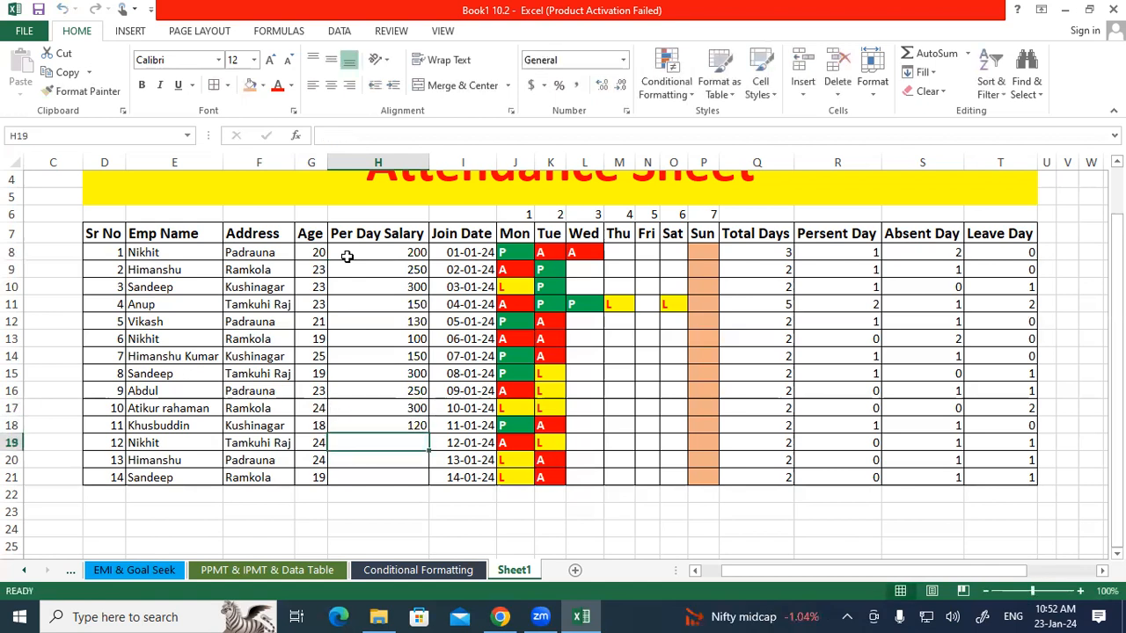
Enter per day salaries 200, 150 and 200 in cells H19 to H21.
type("200")
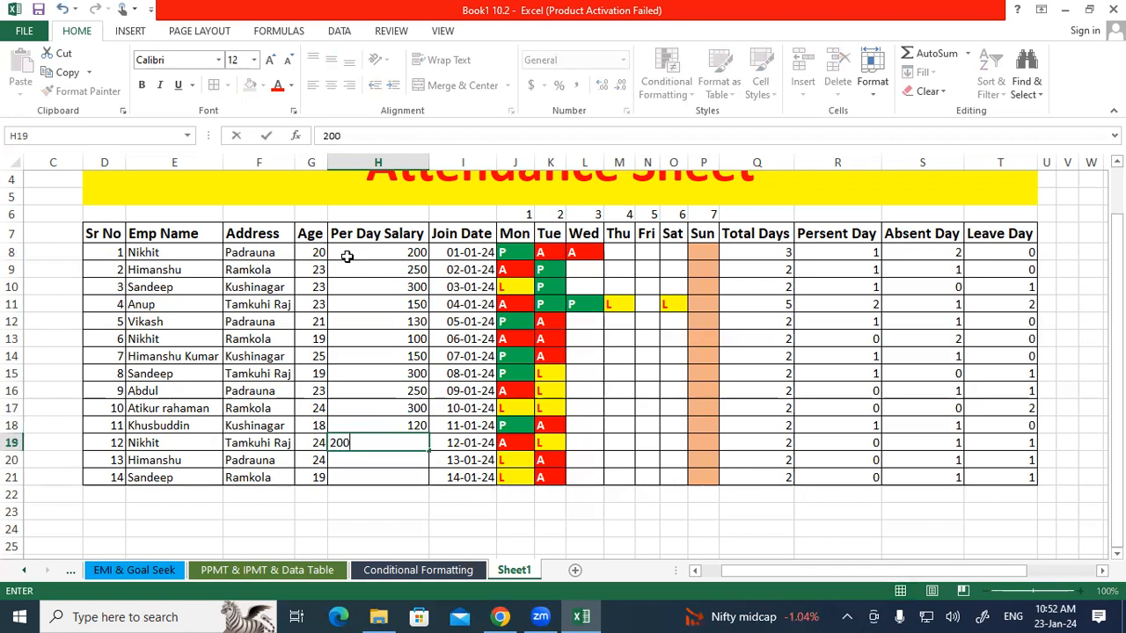
key("Return")
type("15")
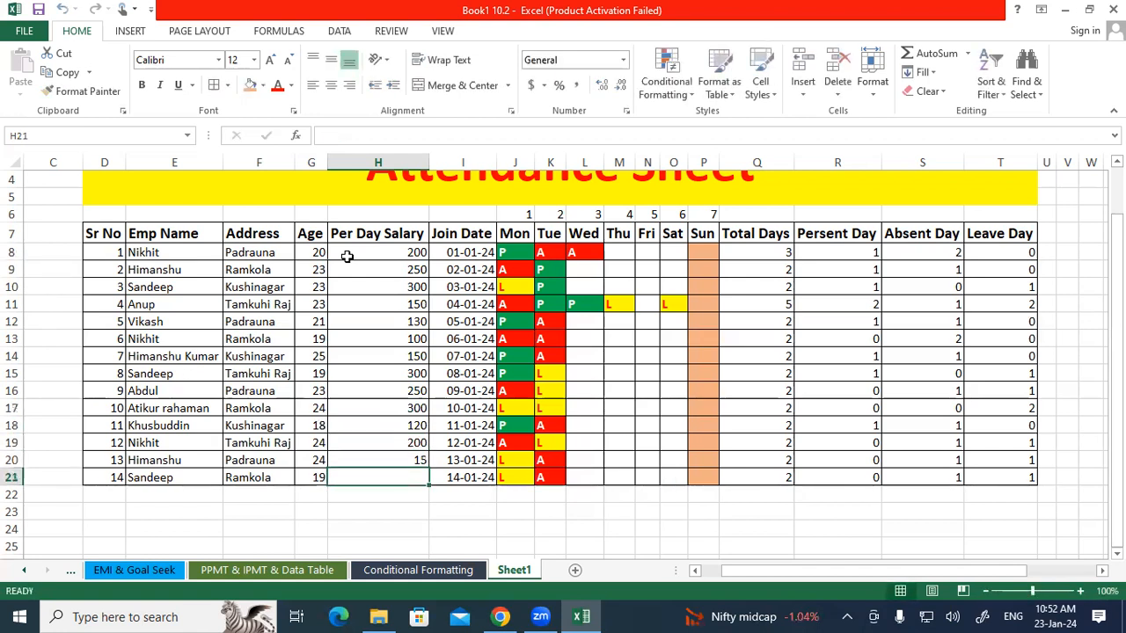
type("0")
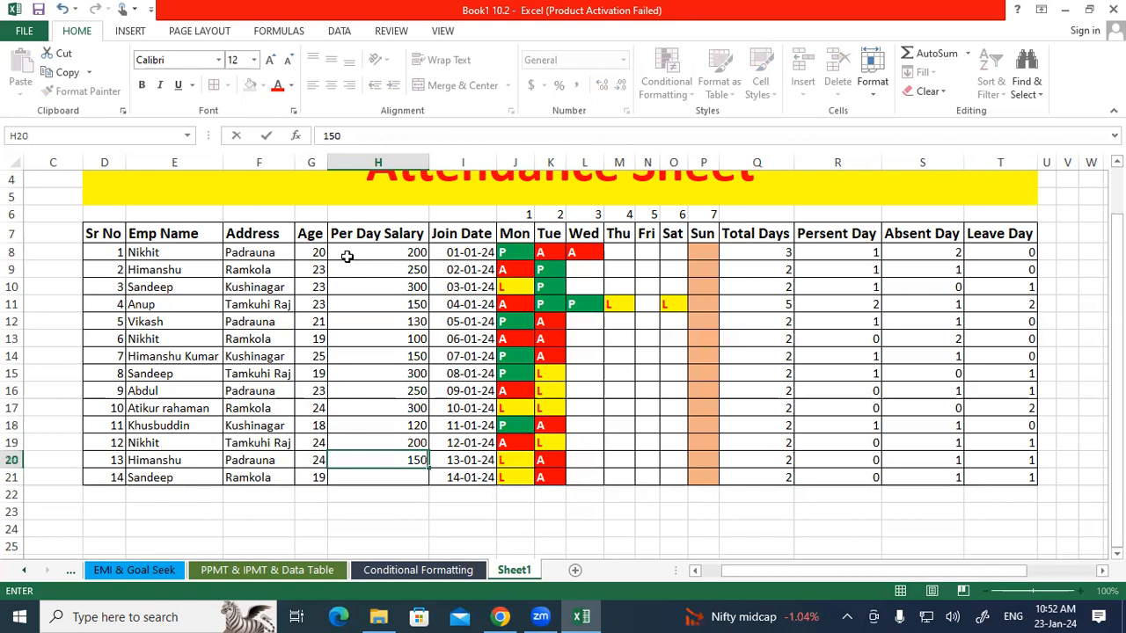
key("Return")
type("200")
key("Return")
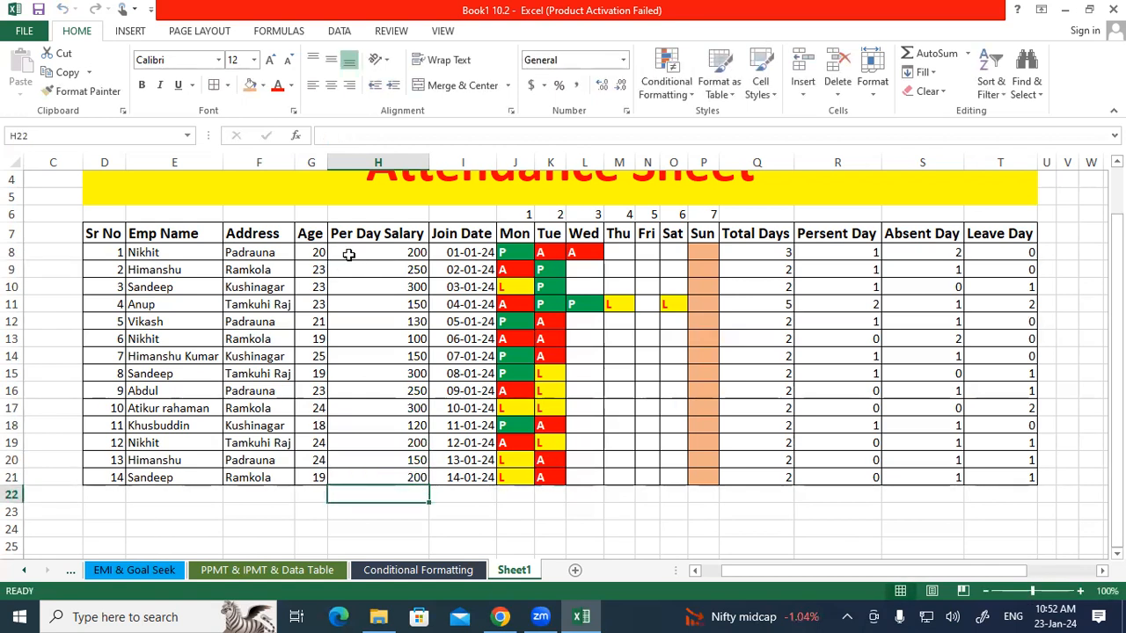
Add a Total Salary heading in cell U7 beside Leave Day.
left_click_drag(187, 253, 423, 255)
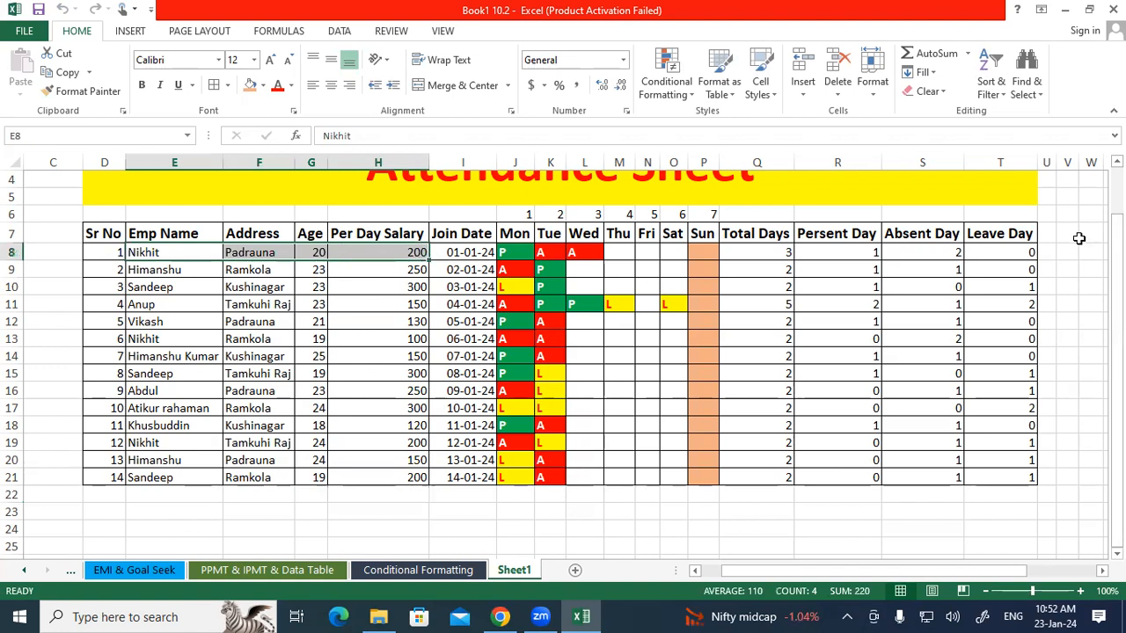
left_click(1050, 232)
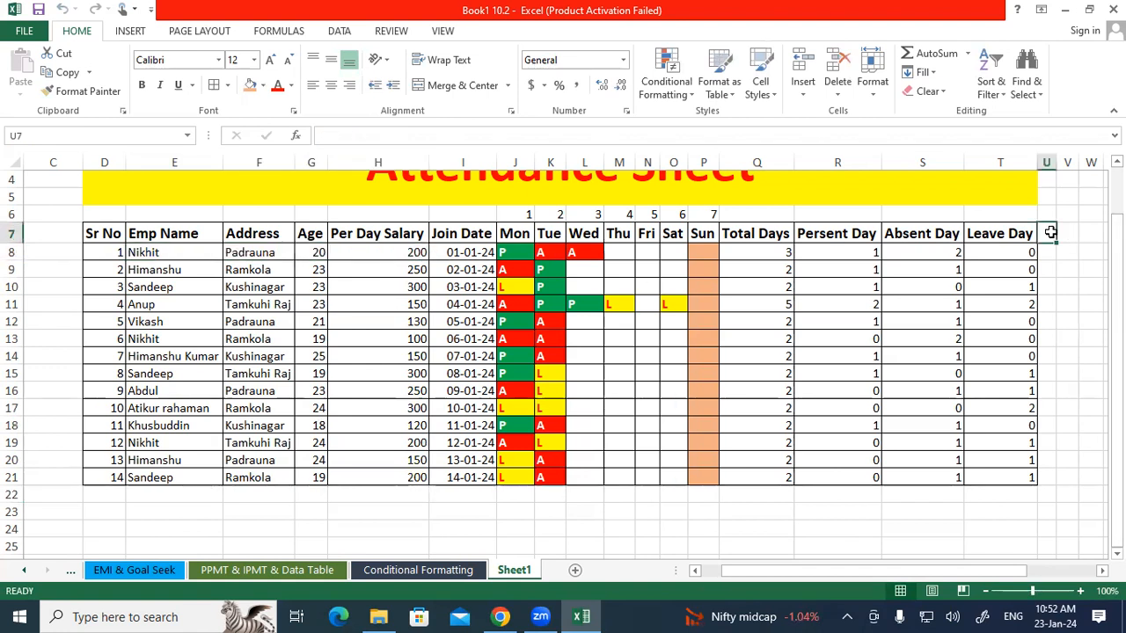
type("Total")
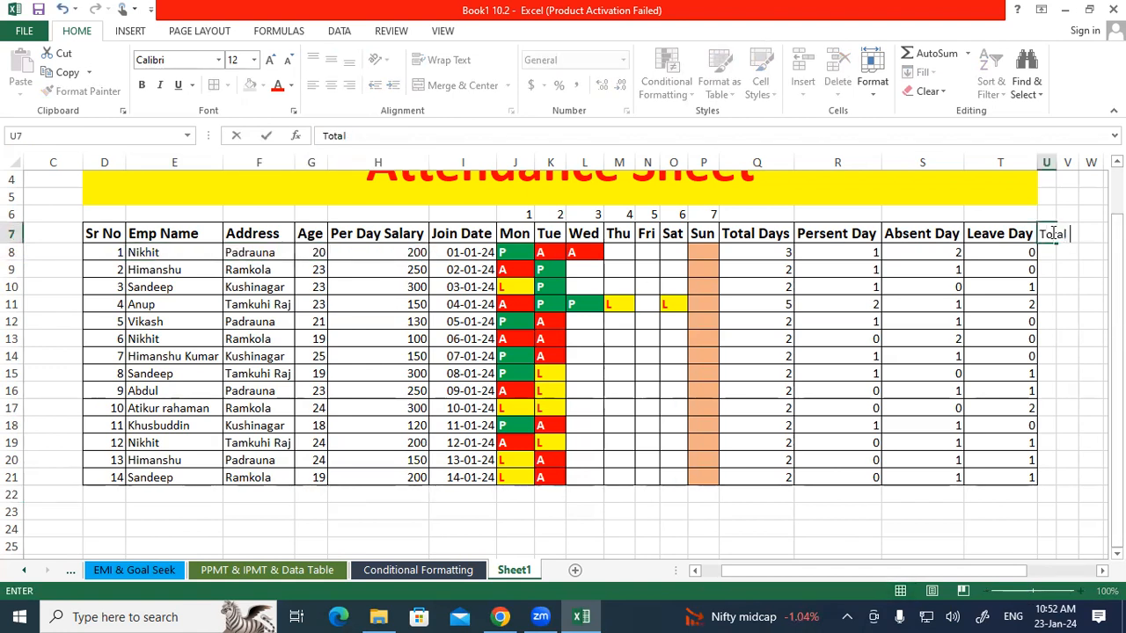
type(" Salary")
key("Return")
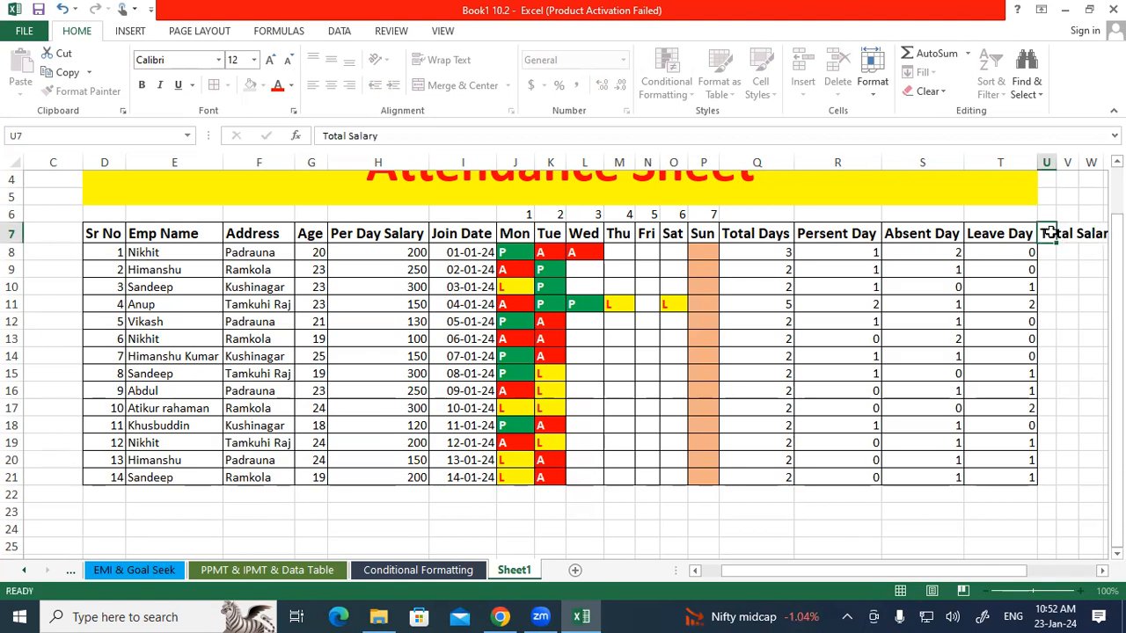
Format the Total Salary column to match the table, with borders down to row 21.
left_click_drag(1005, 571, 1016, 569)
left_click_drag(1016, 233, 986, 473)
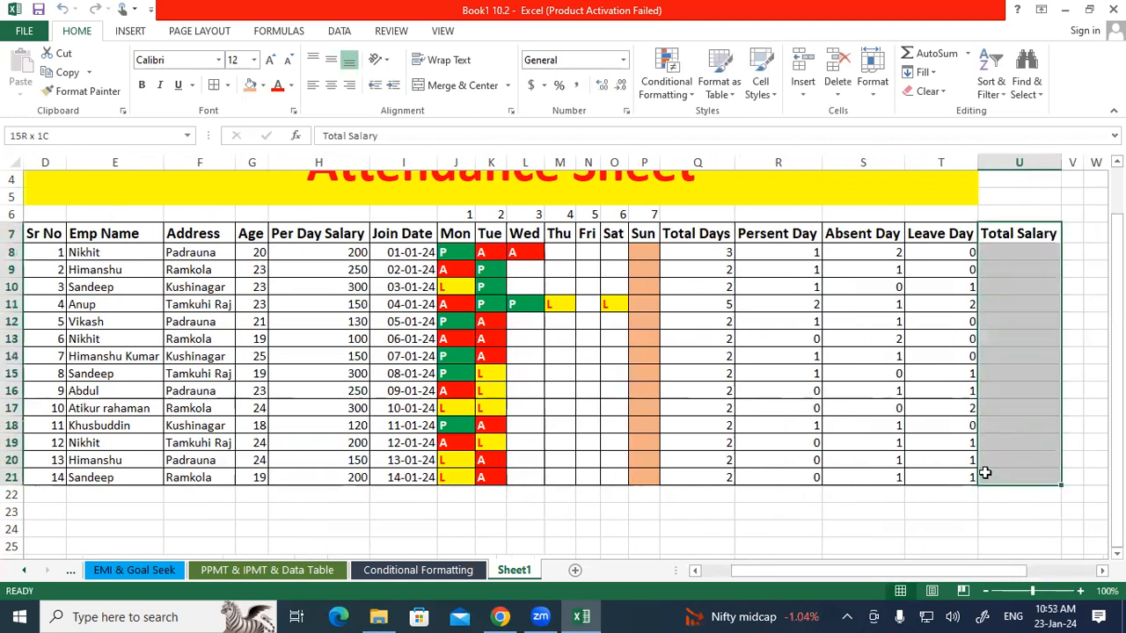
left_click(593, 287)
left_click(558, 304)
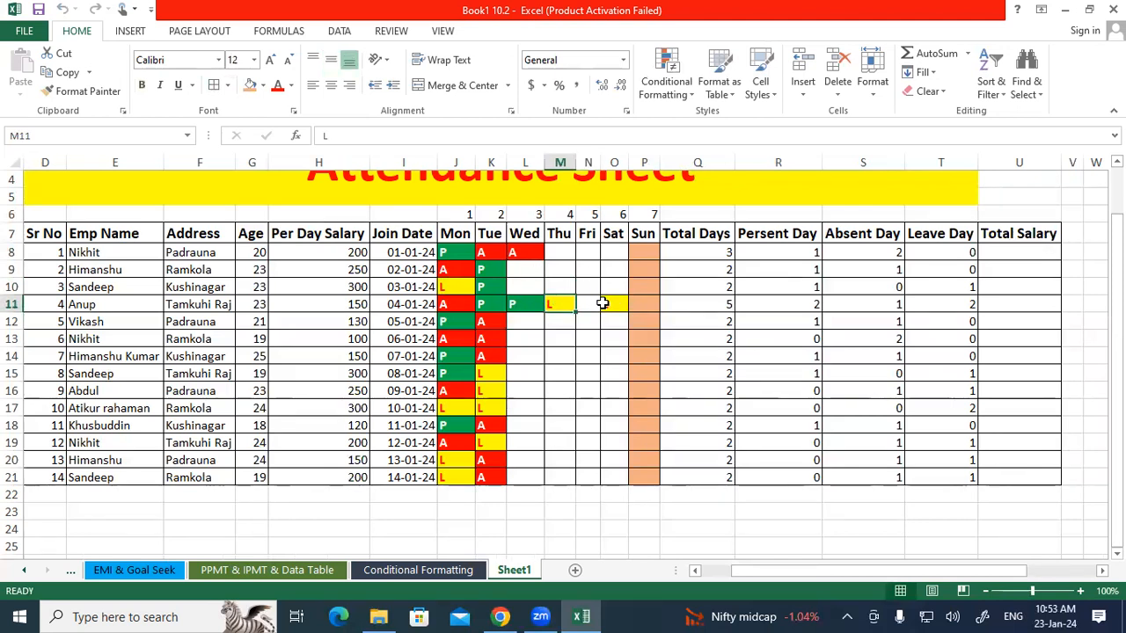
Calculate Total Salary in U8 as Present Day times Per Day Salary with =R8*H8.
left_click(995, 253)
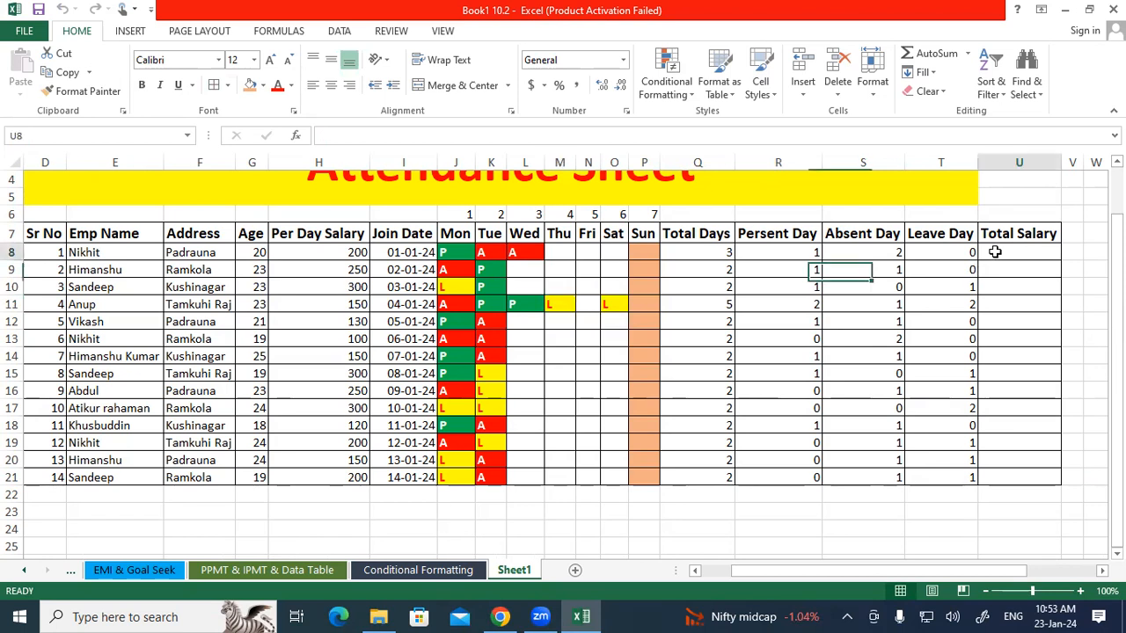
type("=")
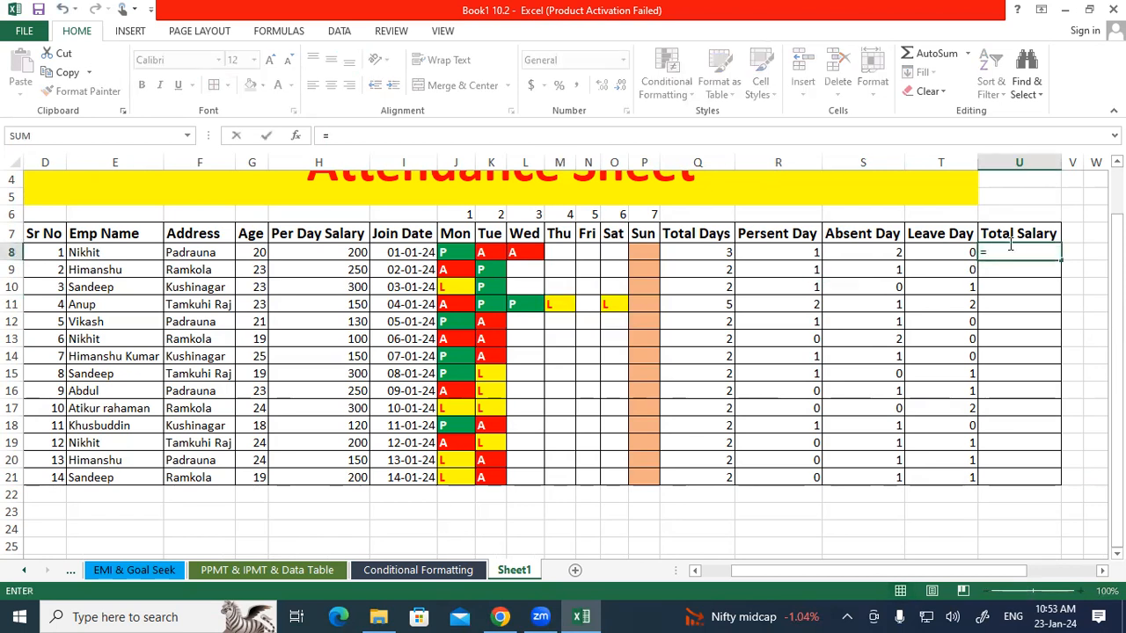
left_click(798, 254)
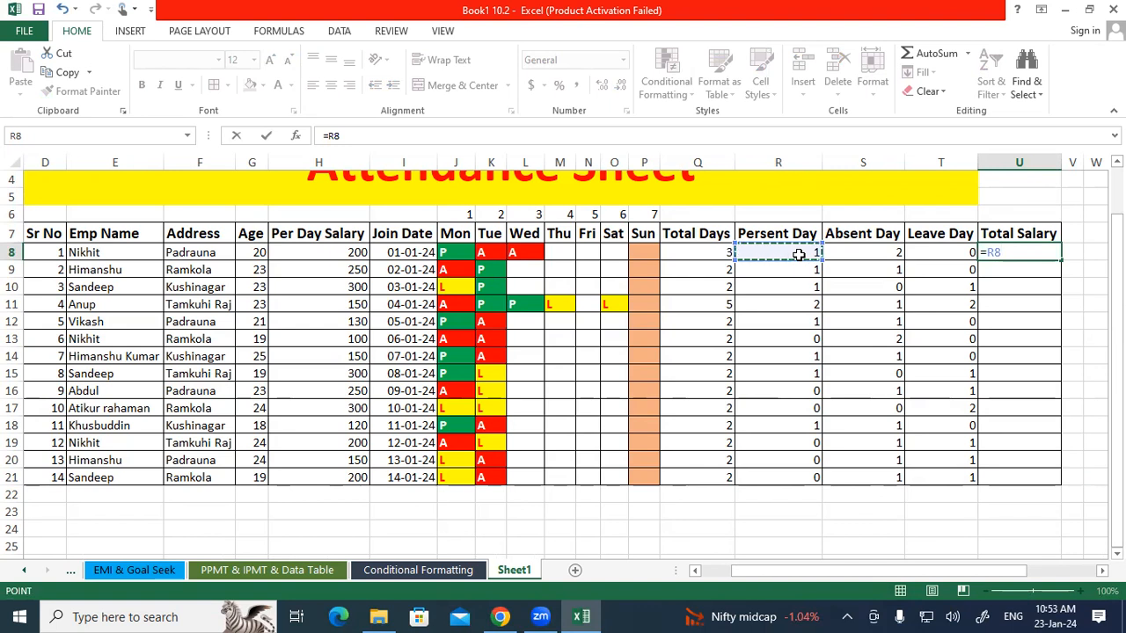
type("*")
left_click(284, 253)
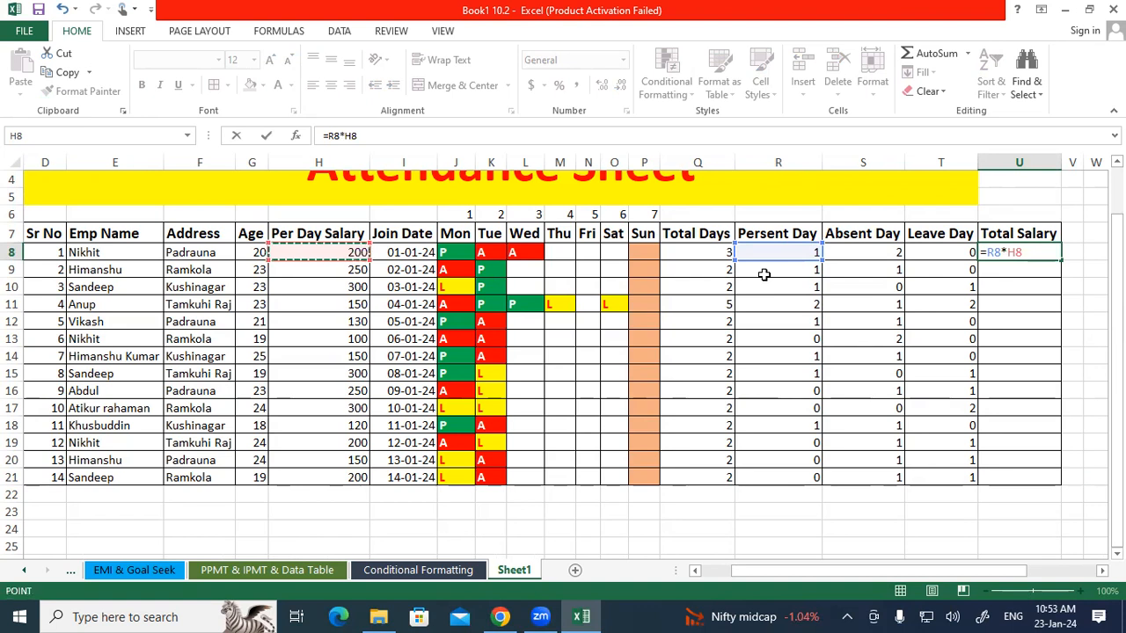
key("Return")
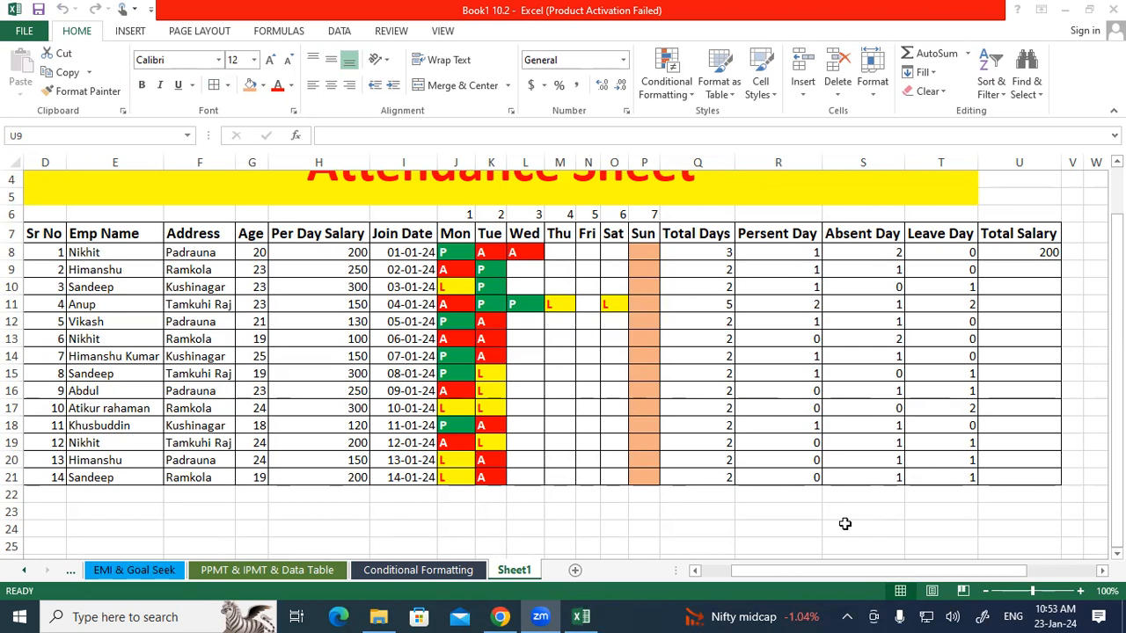
Fill the Total Salary formula down from U8 to U21.
left_click(994, 269)
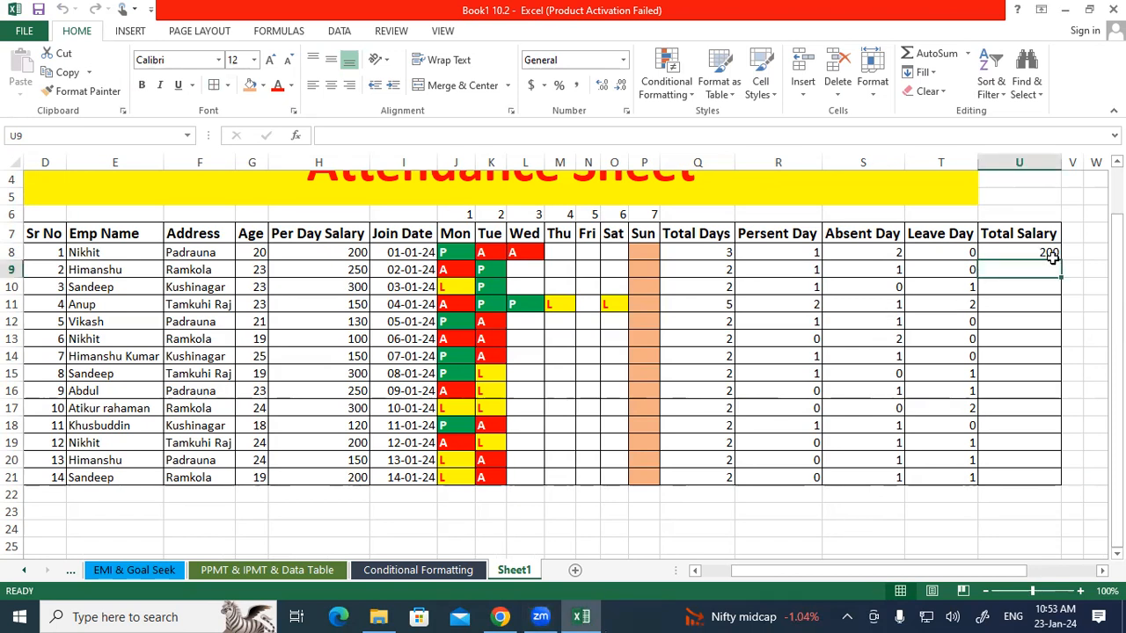
left_click(1049, 253)
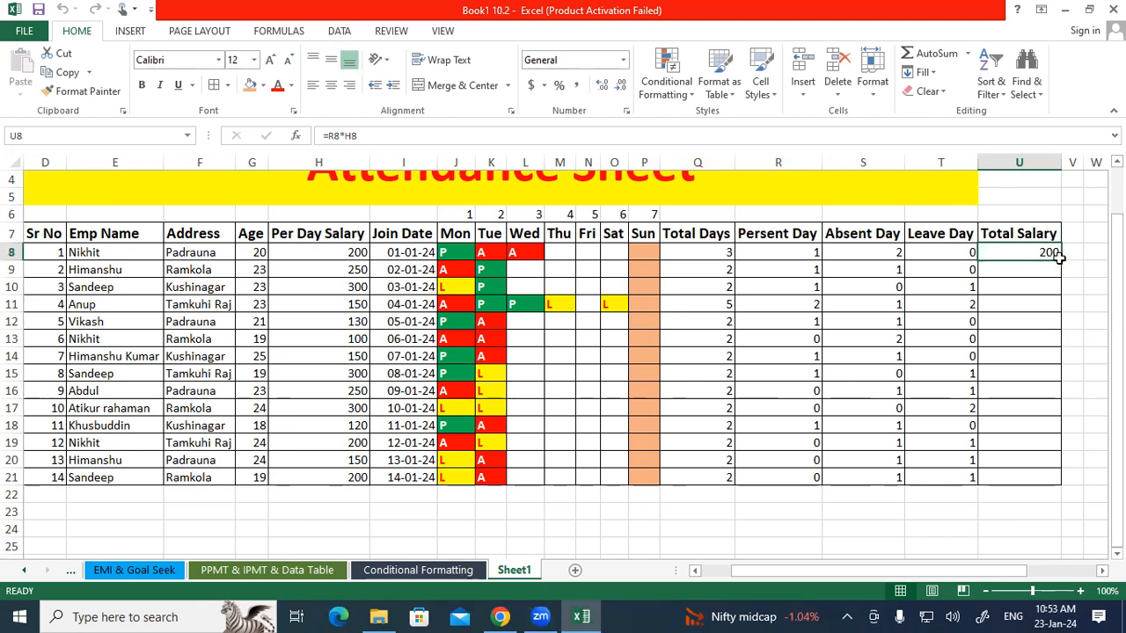
left_click_drag(1062, 256, 1040, 475)
left_click(915, 340)
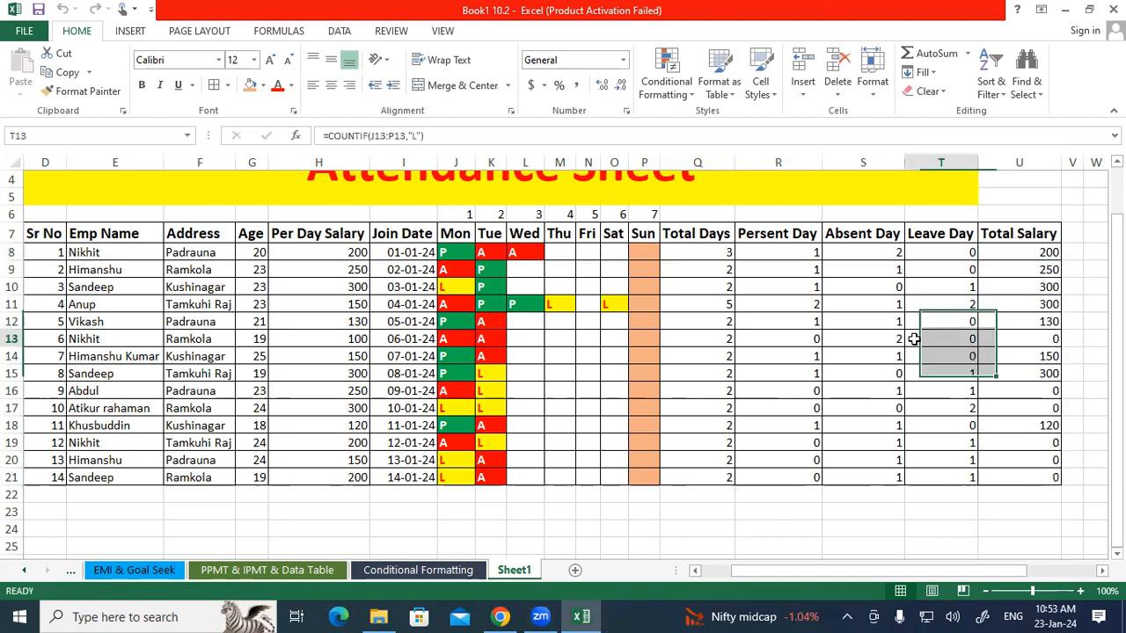
Mark Nikhit present on Thursday by entering p in cell M8.
left_click_drag(110, 255, 562, 253)
left_click(561, 254)
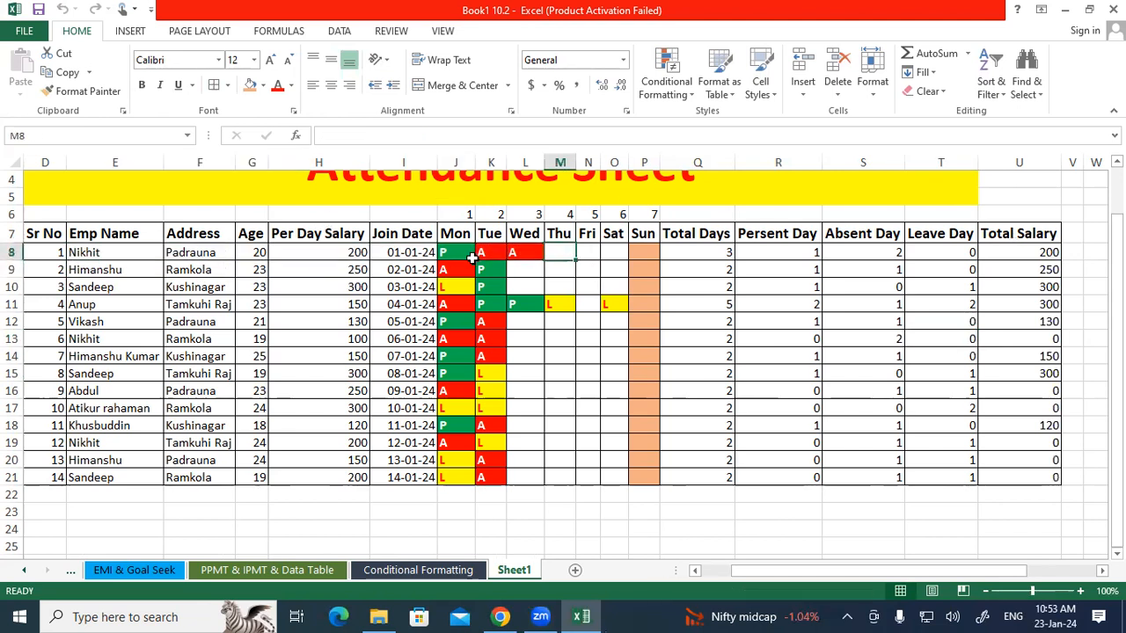
left_click(460, 254)
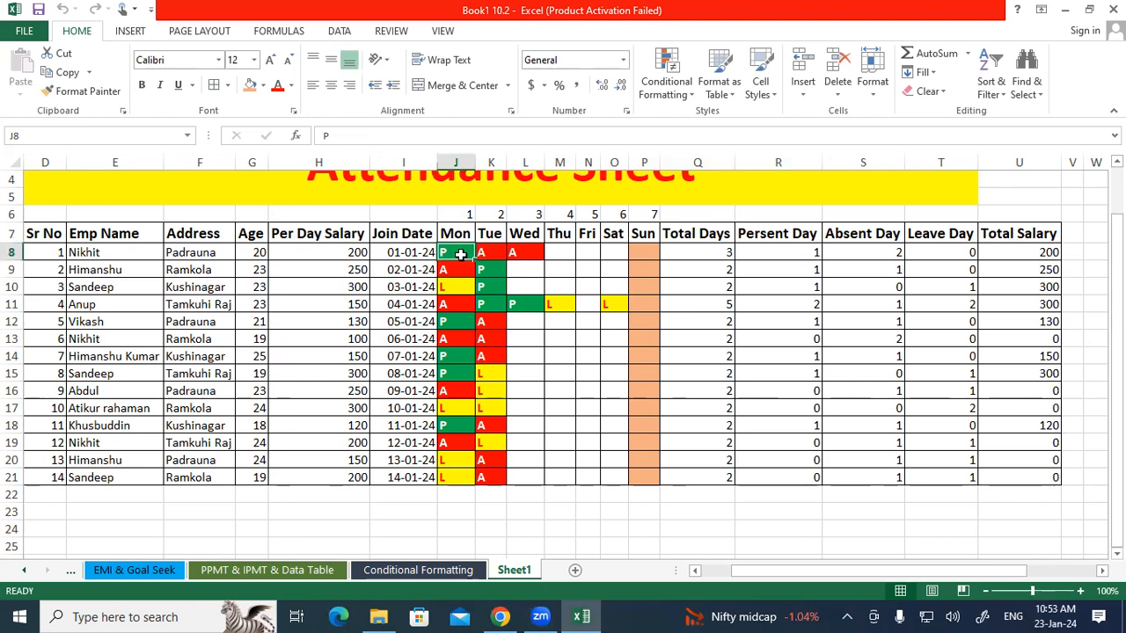
left_click(282, 252)
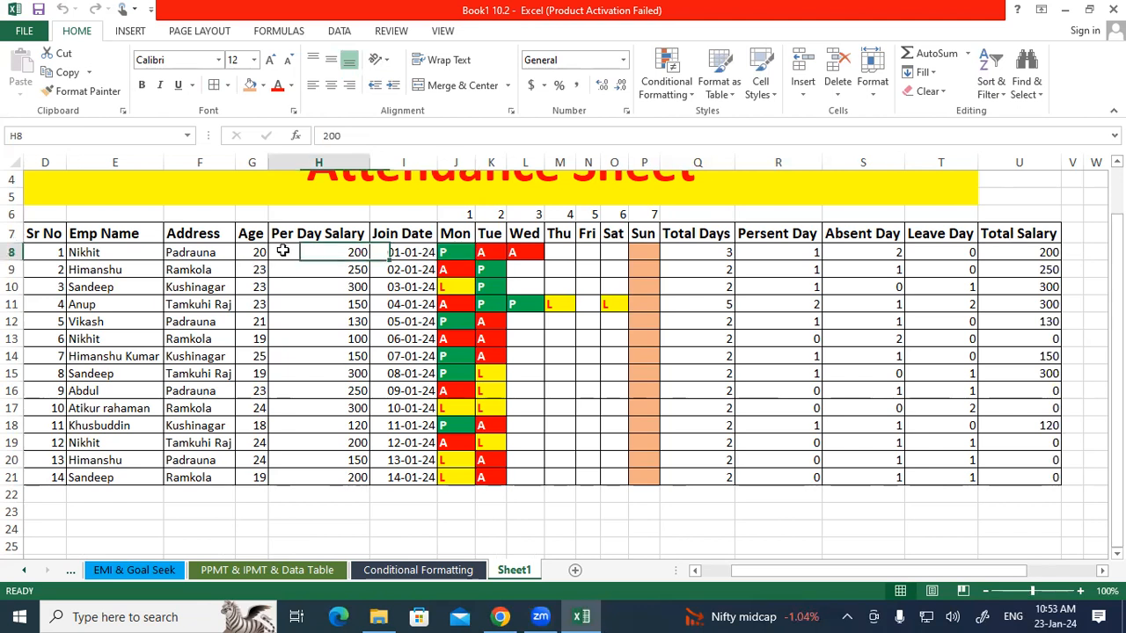
left_click(550, 254)
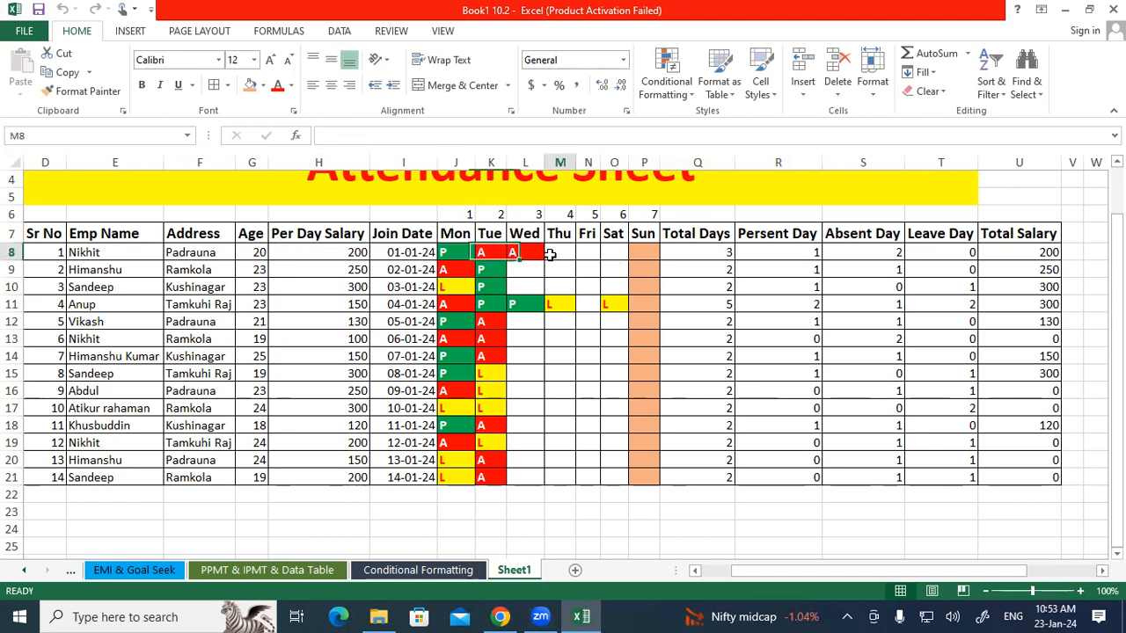
type("p")
key("Return")
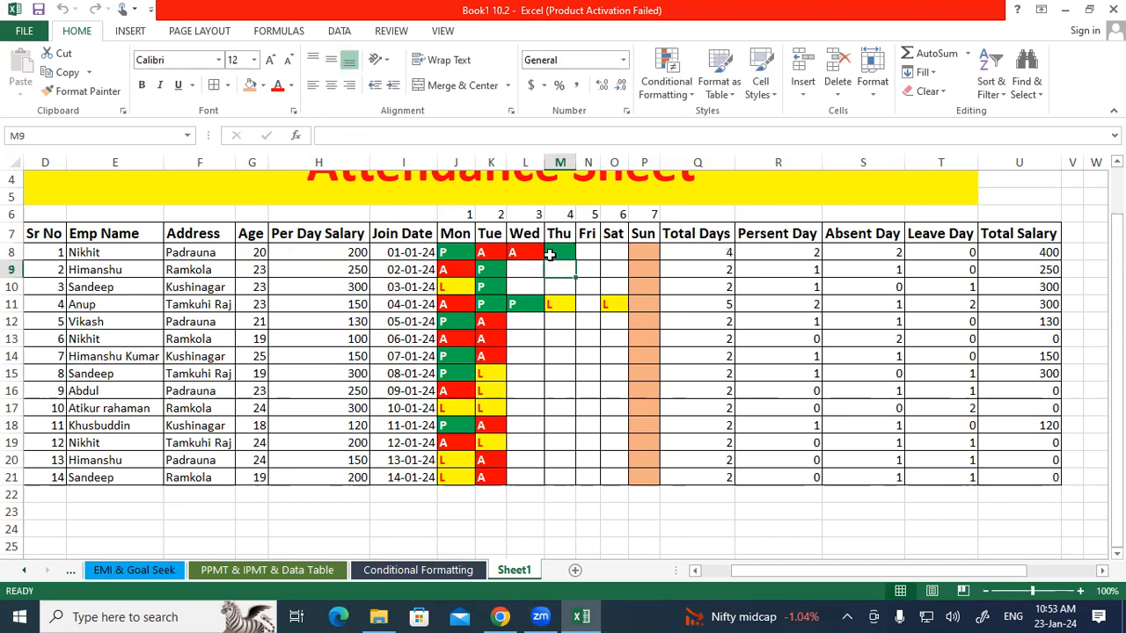
left_click(1024, 245)
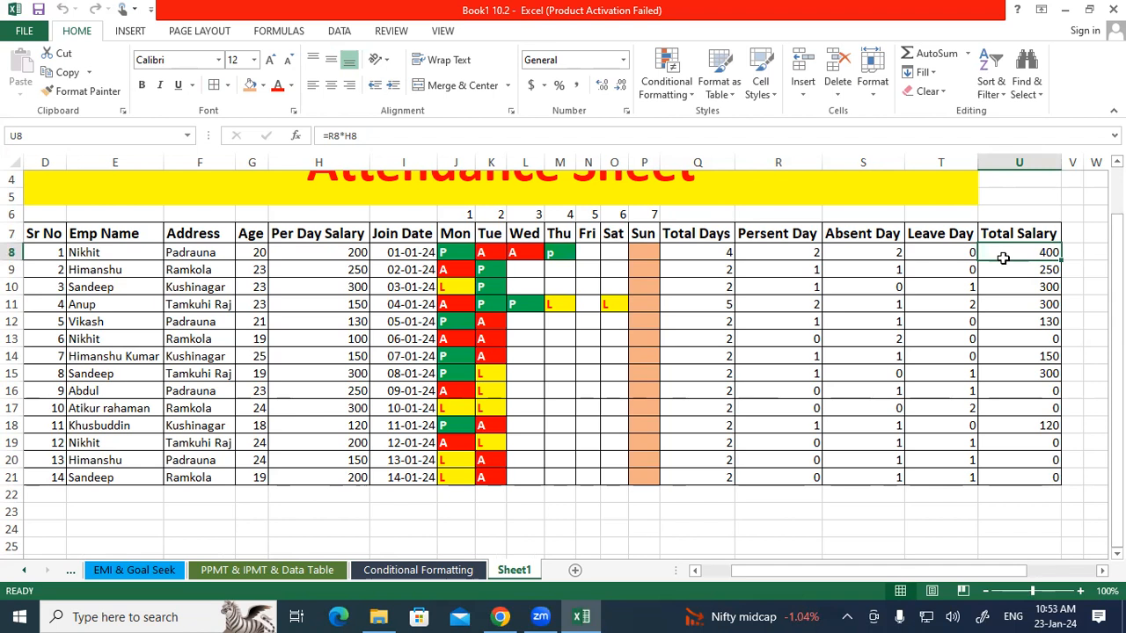
Review the daily attendance entries and the Total Salary results across the sheet.
left_click_drag(459, 253, 621, 470)
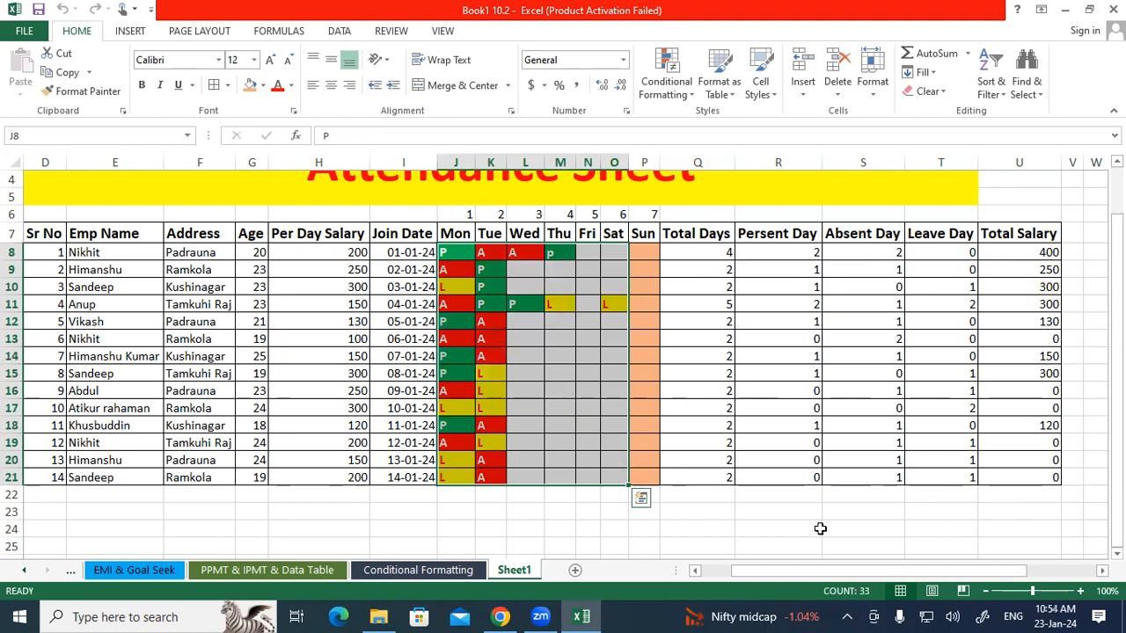
left_click_drag(1023, 393, 41, 391)
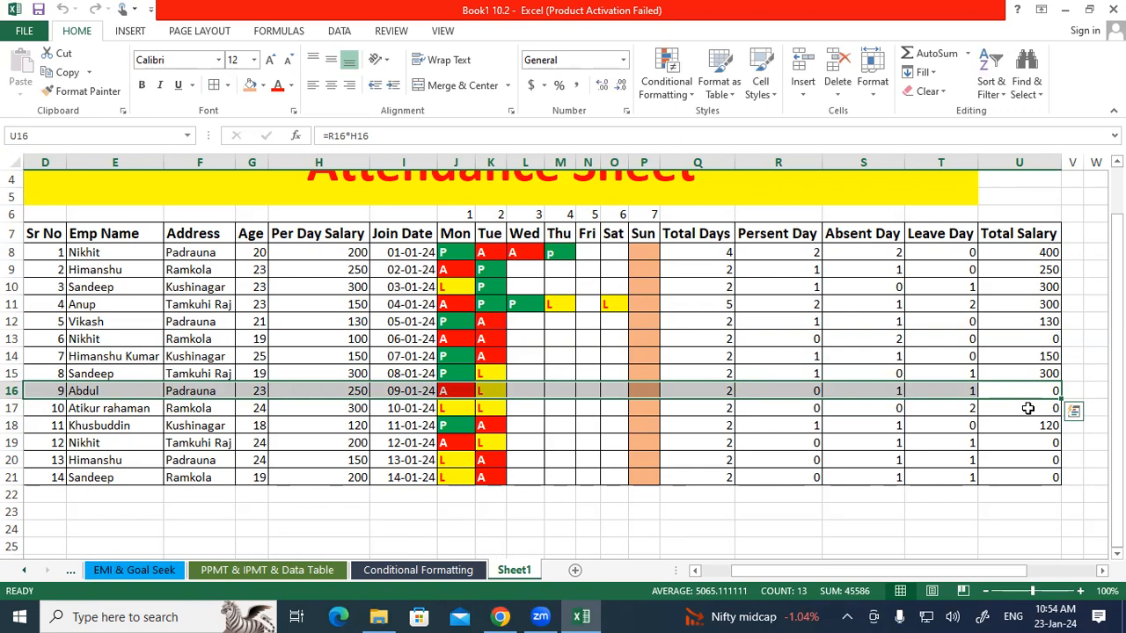
left_click_drag(1117, 437, 1117, 408)
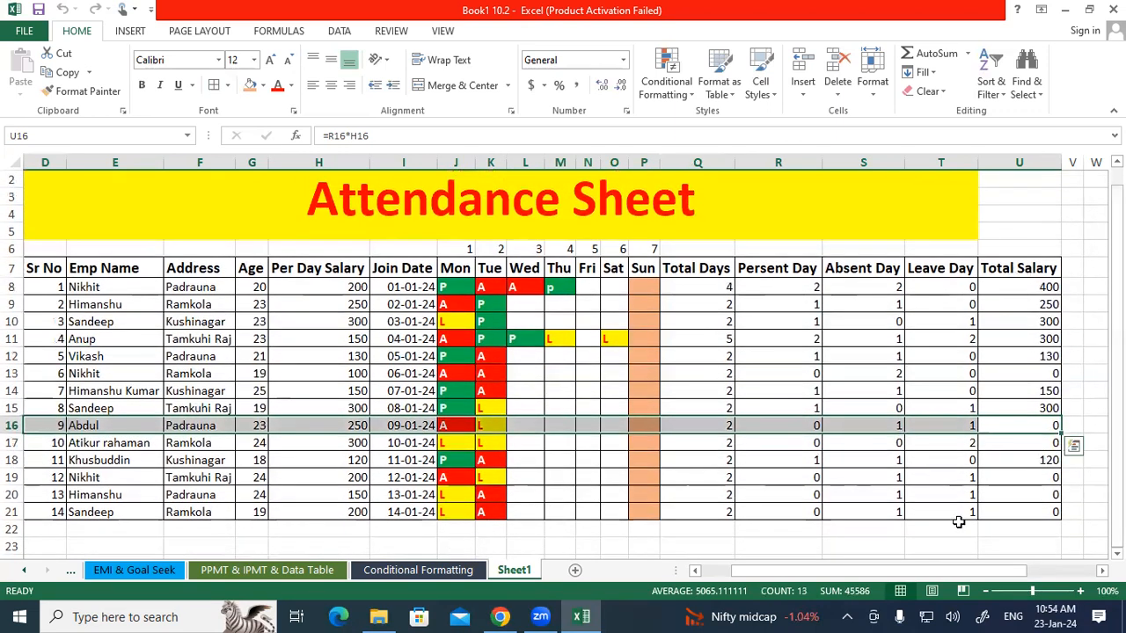
left_click(1029, 512)
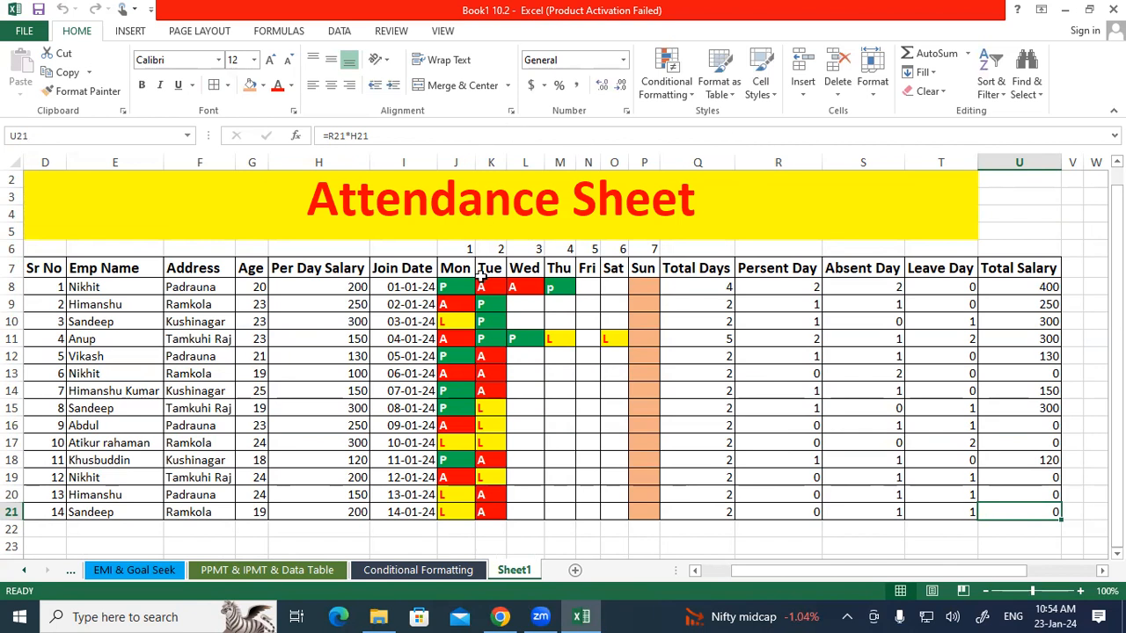
left_click(452, 297)
key("Up")
left_click_drag(550, 460, 606, 510)
left_click(603, 511)
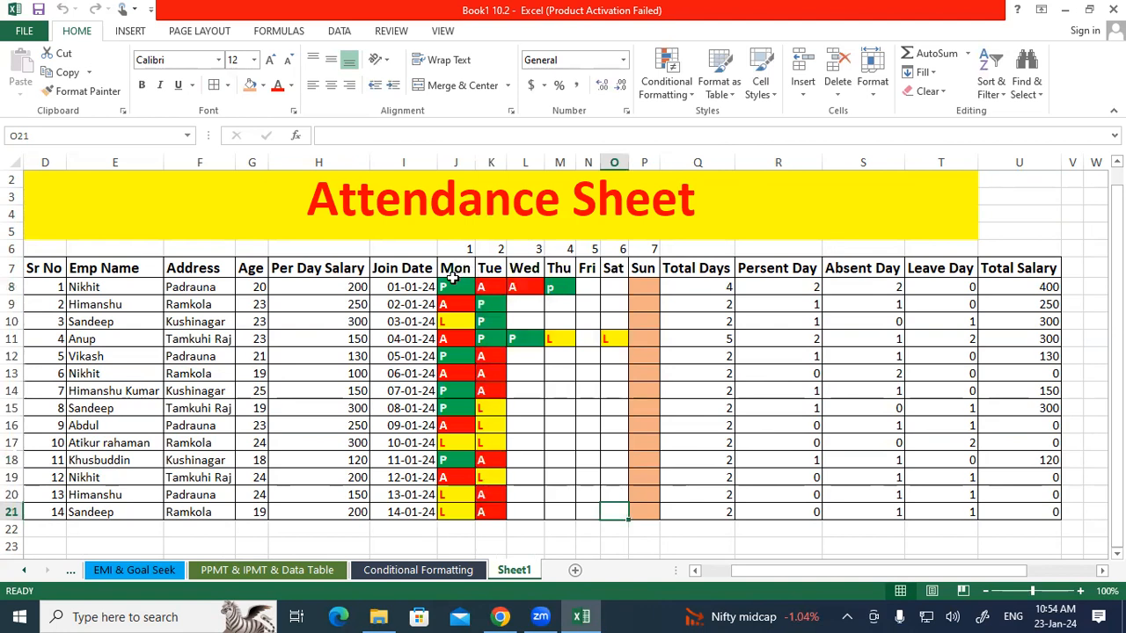
Copy the Mon–Tue attendance entries for all employees and paste them into the Wed–Thu and Fri–Sat columns.
left_click_drag(491, 395, 490, 510)
key("ctrl+c")
left_click(532, 287)
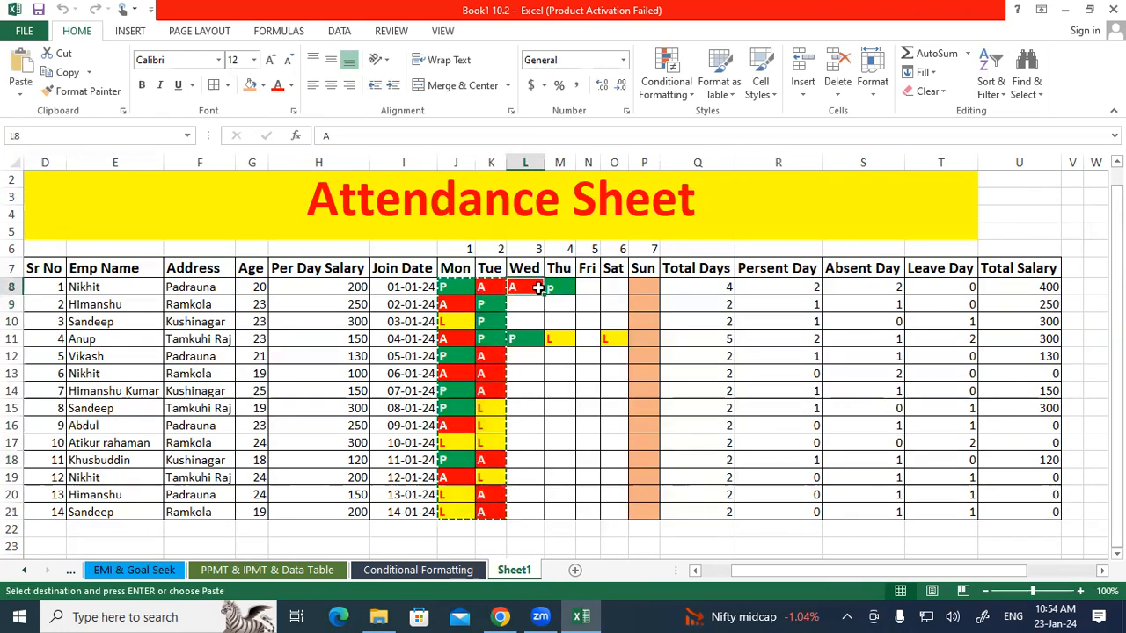
key("ctrl+v")
left_click(585, 289)
key("ctrl+v")
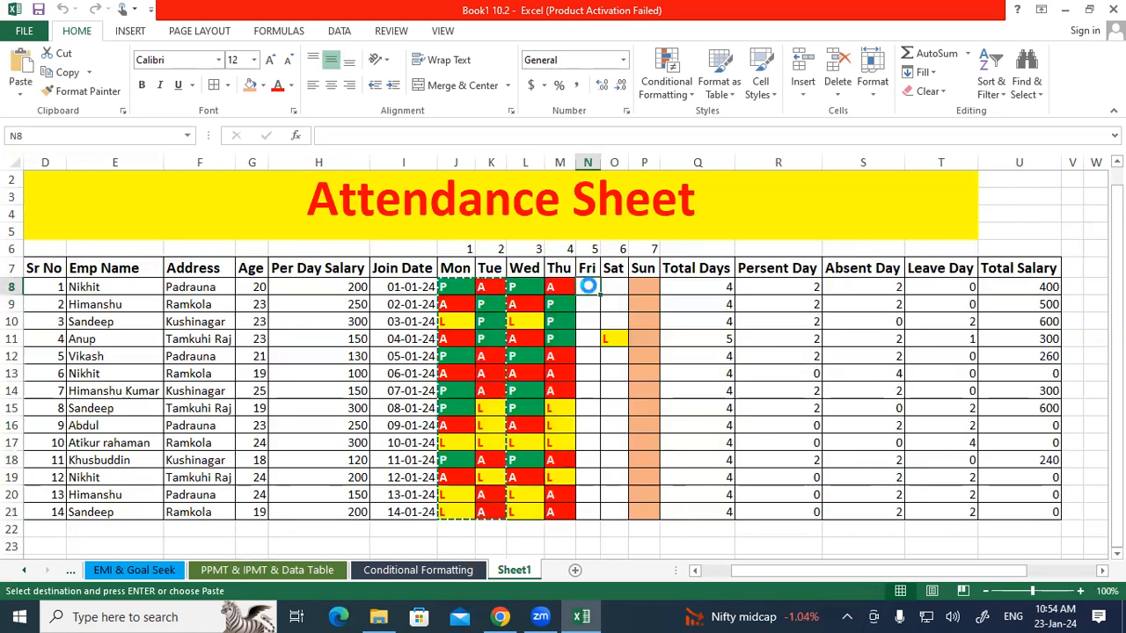
left_click(588, 352)
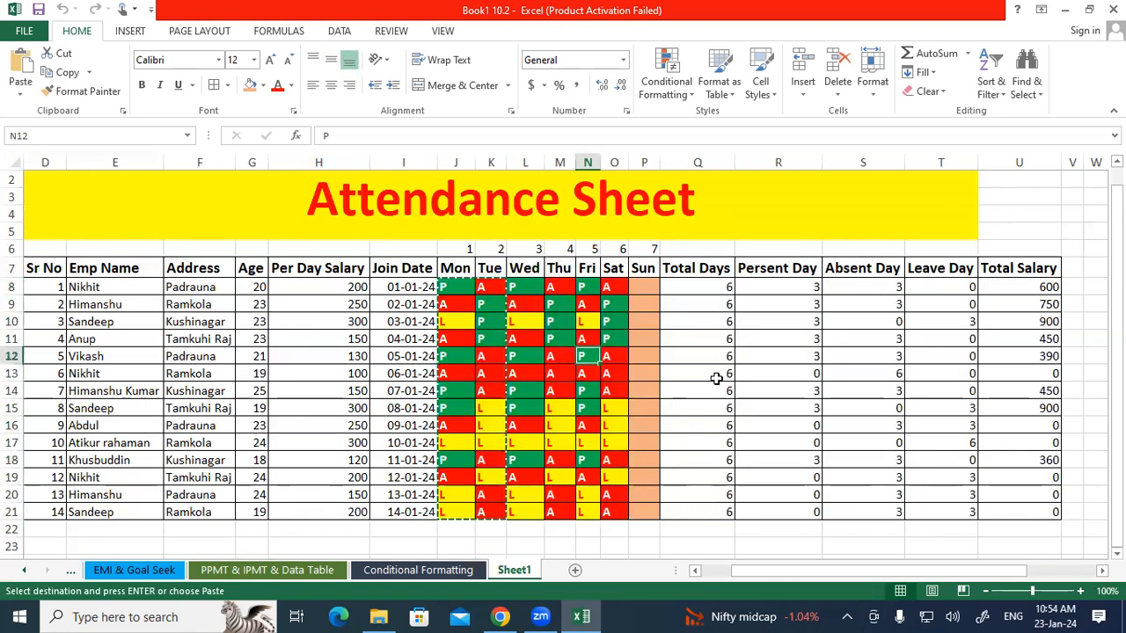
left_click_drag(110, 443, 599, 437)
key("Escape")
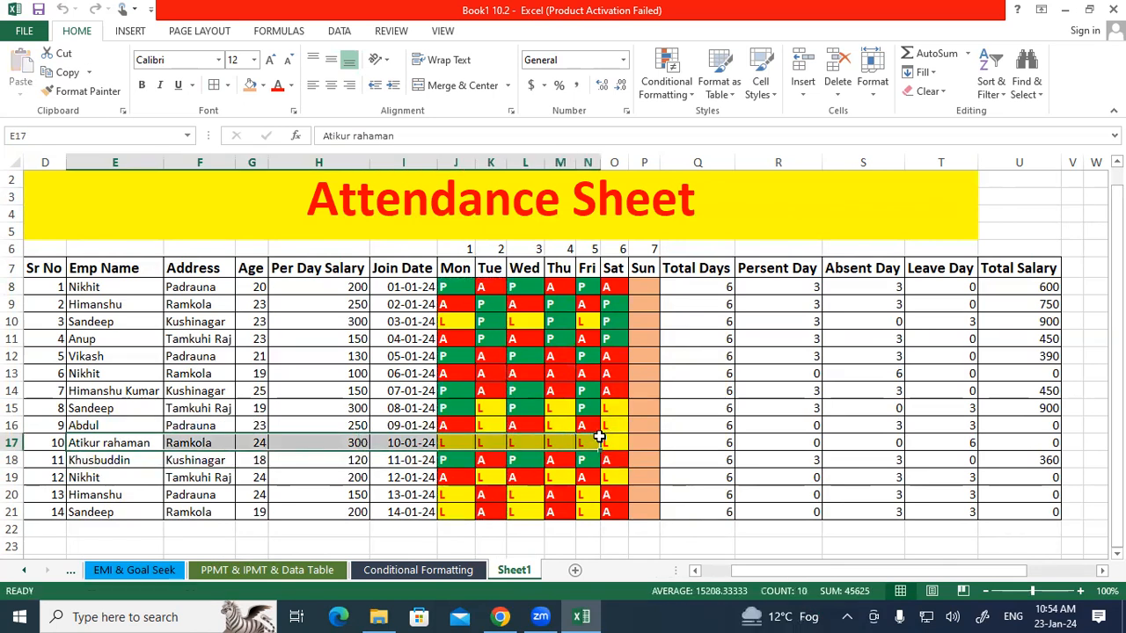
Save the workbook.
left_click(676, 463)
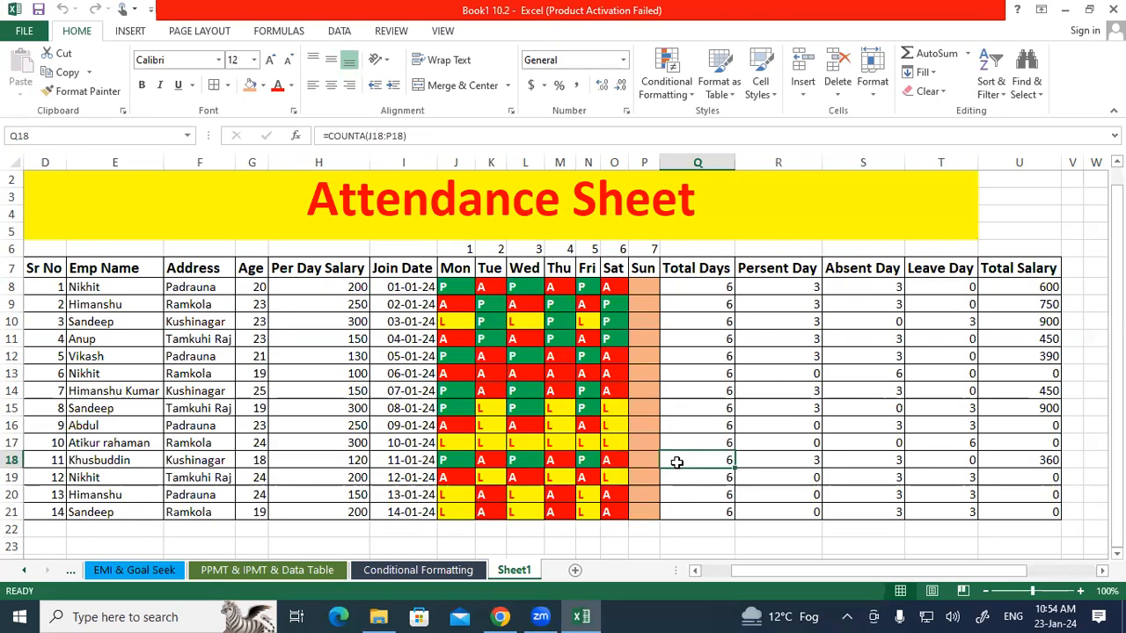
key("ctrl+s")
key("Return")
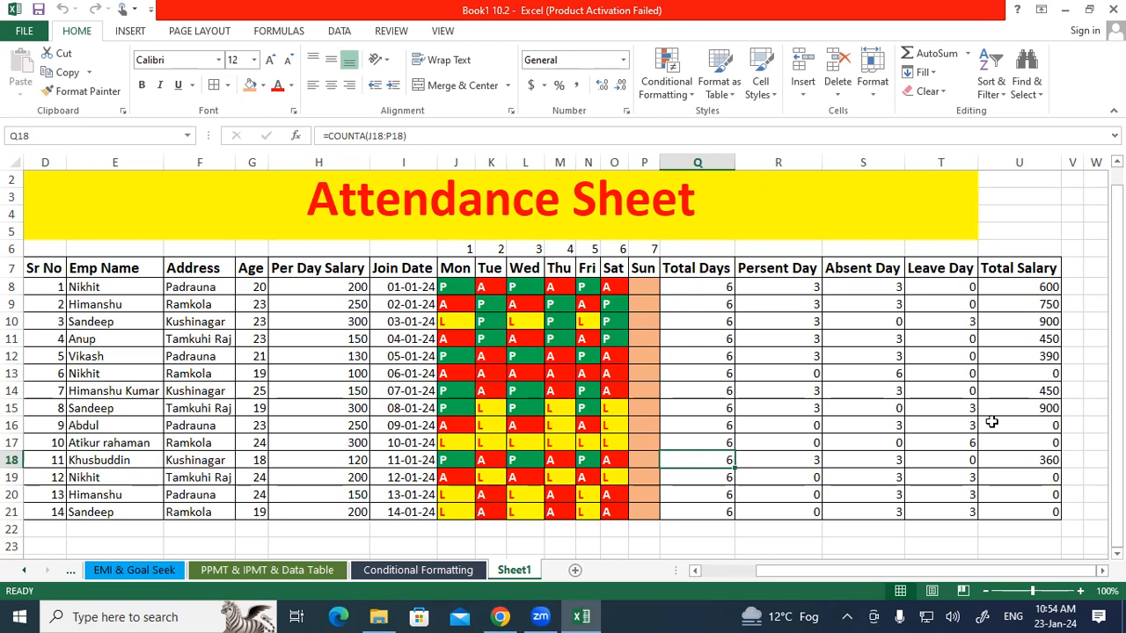
Clear the Total Salary formulas from U8 to U21.
left_click(1012, 287)
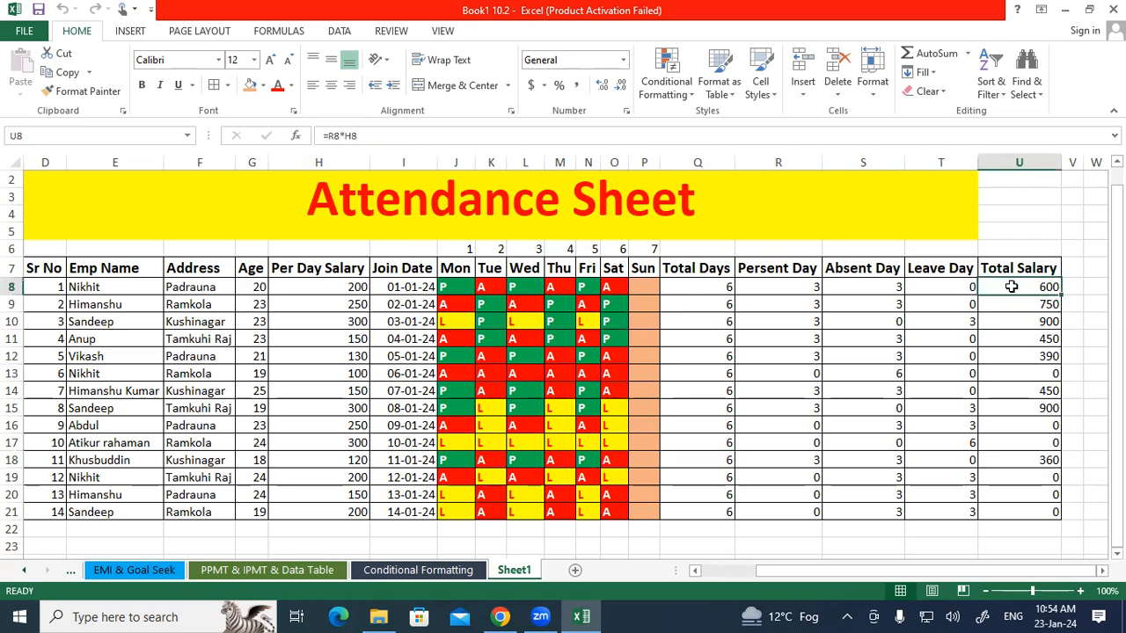
left_click_drag(1011, 287, 1022, 520)
key("Delete")
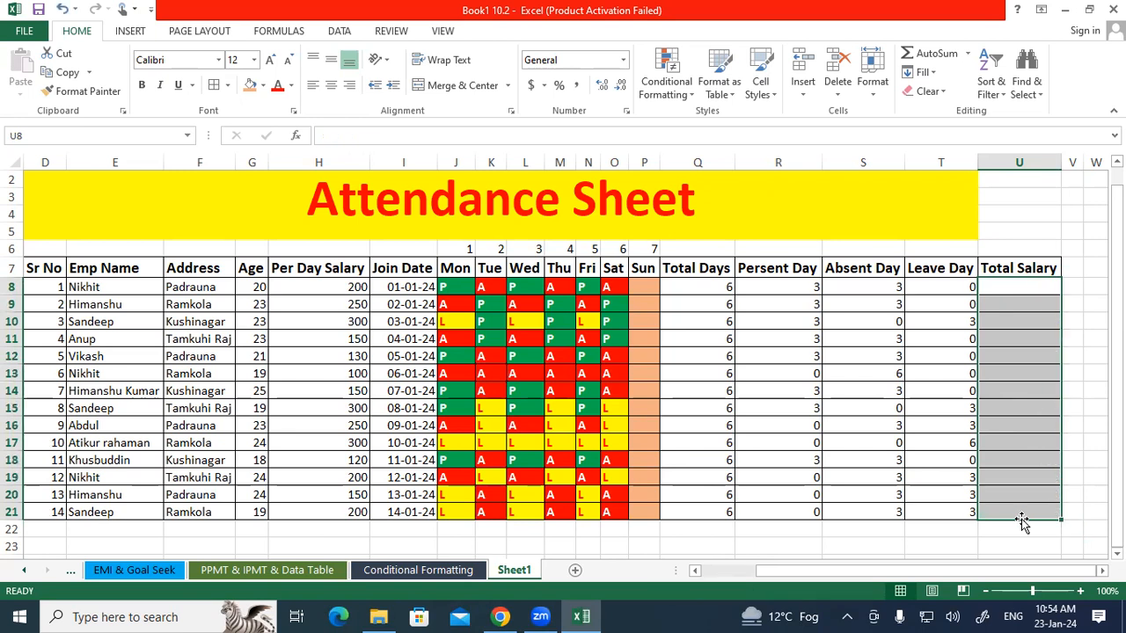
Calculate Total Salary in U8 as Per Day Salary times Present Day with =H8*R8.
left_click(955, 317)
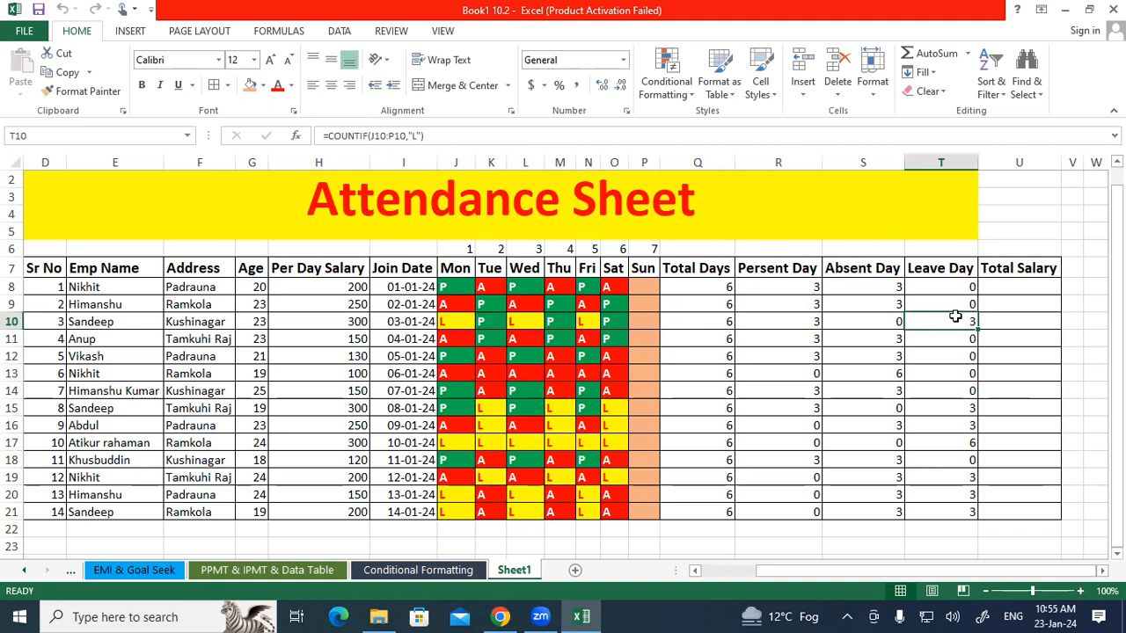
left_click(1014, 287)
type("=")
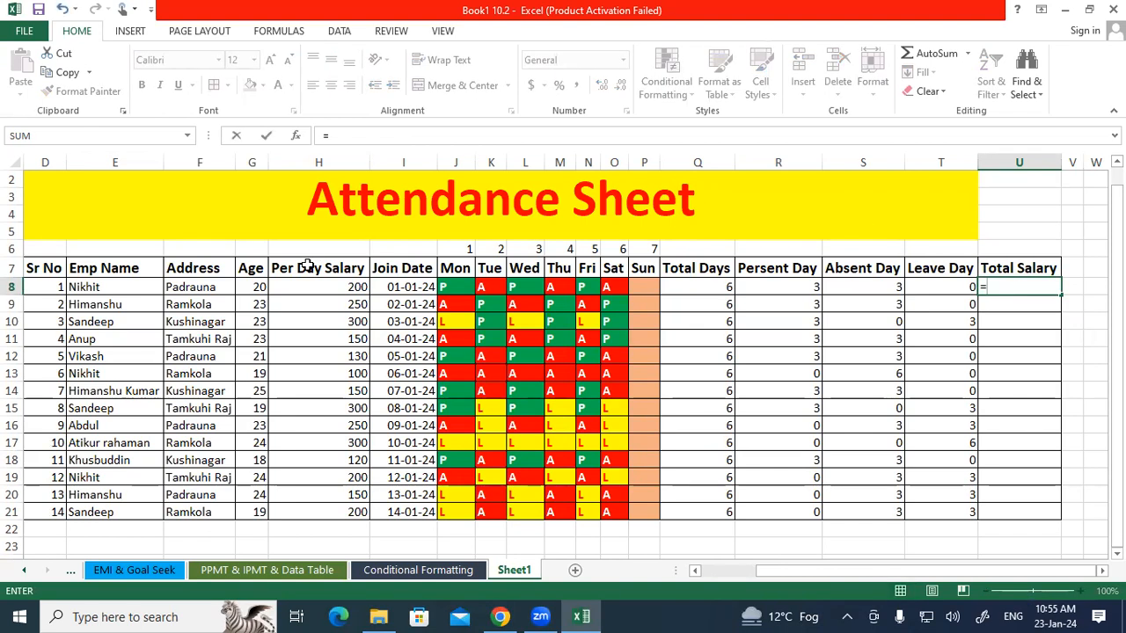
left_click(297, 287)
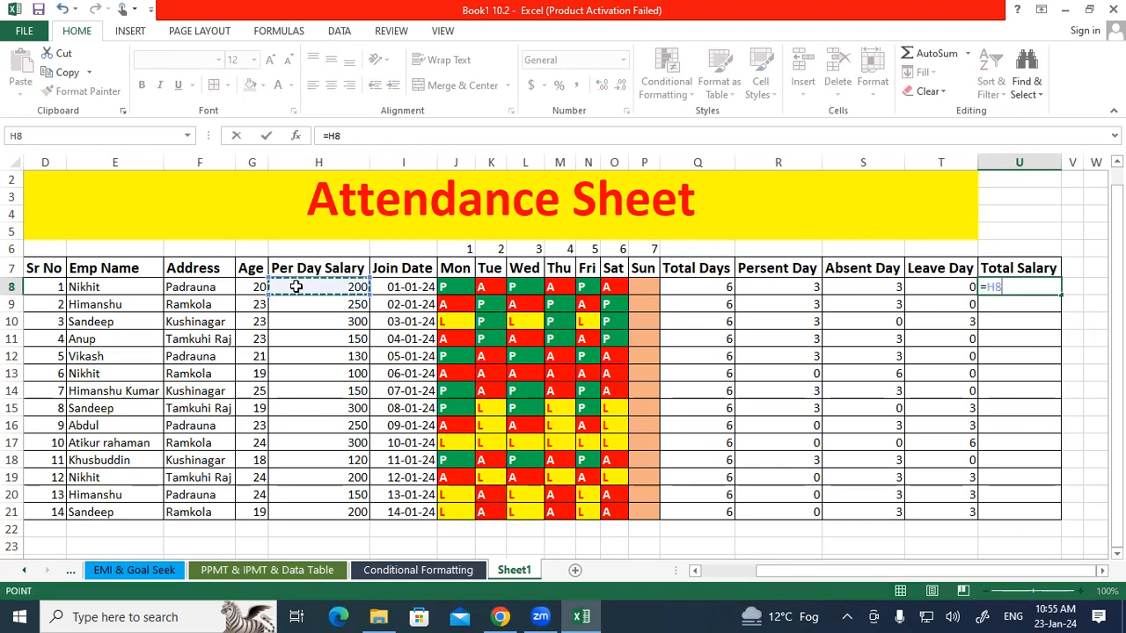
type("*")
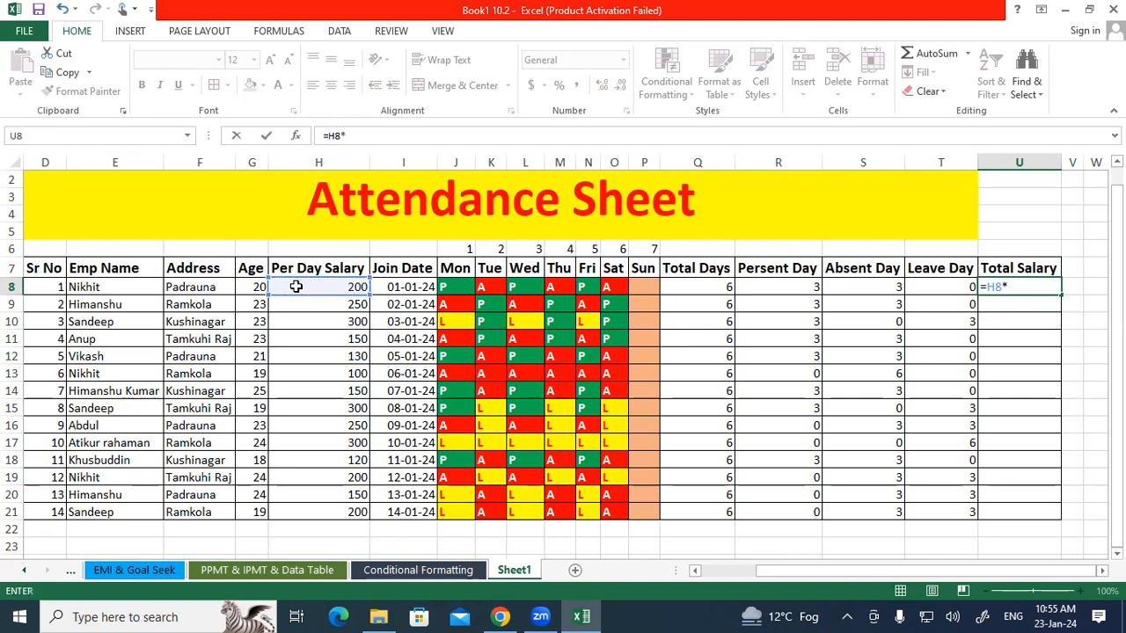
left_click(786, 287)
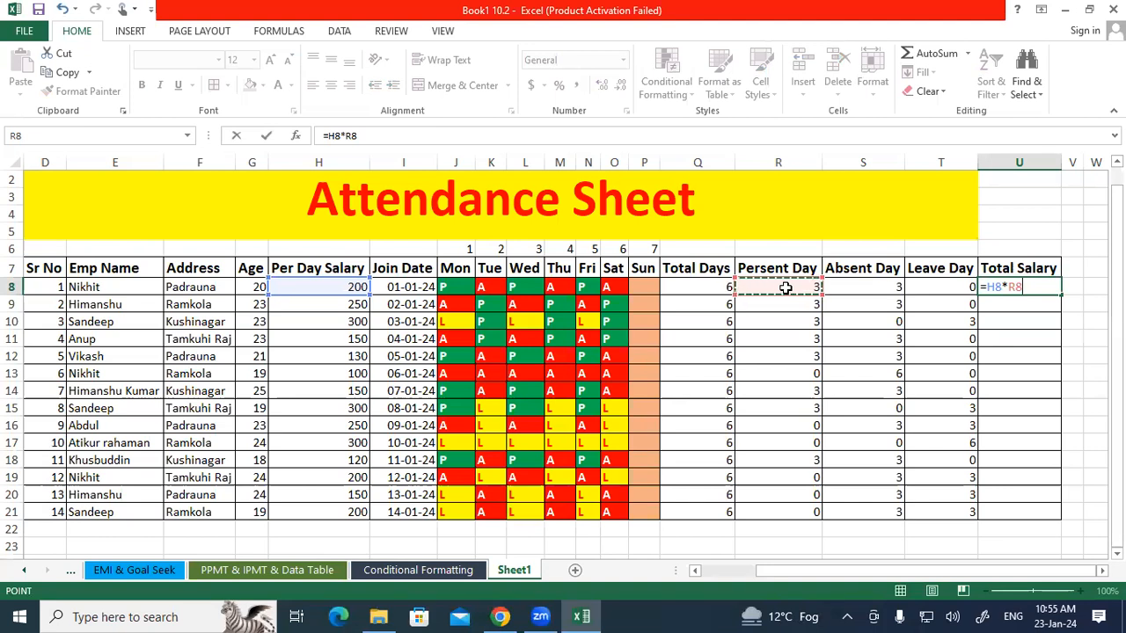
key("Return")
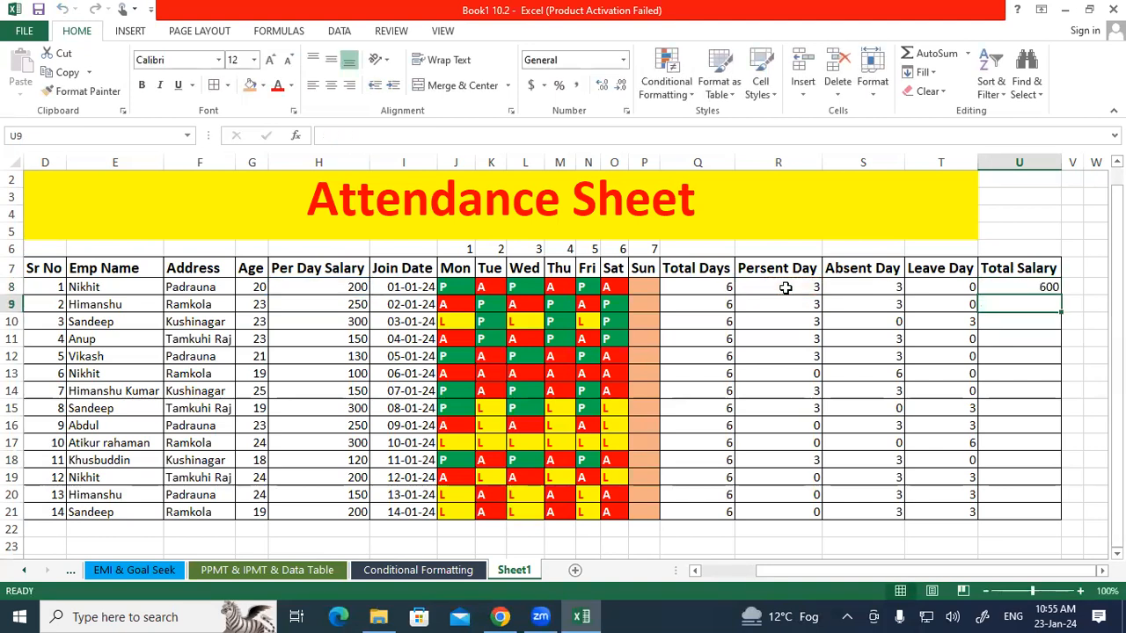
Fill the Total Salary formula down from U8 to U21.
left_click(1044, 288)
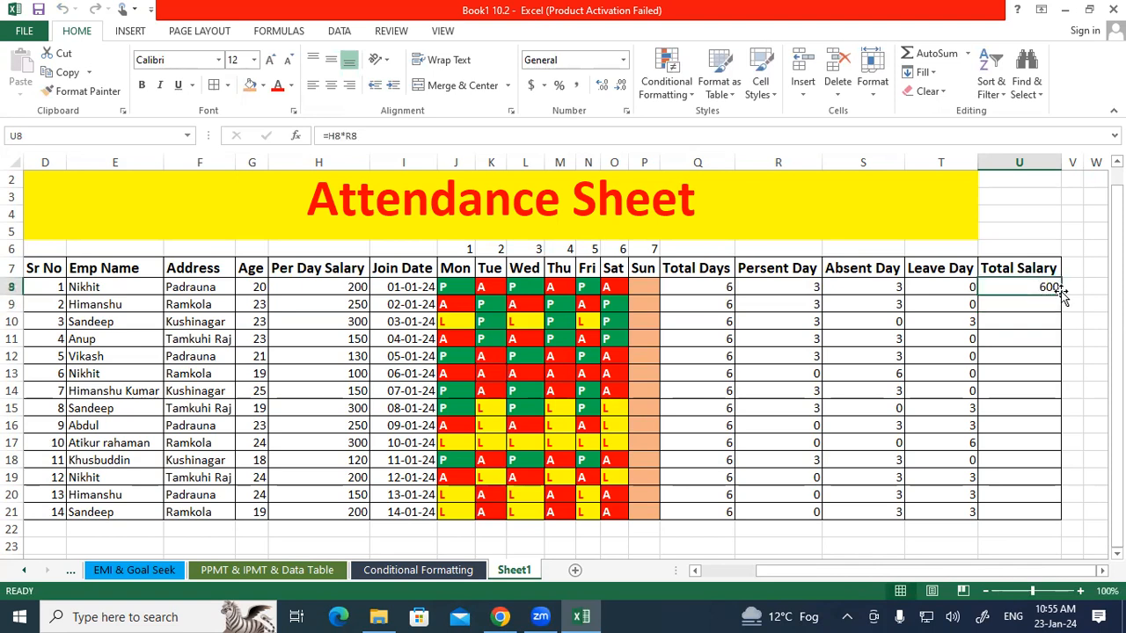
double_click(1059, 292)
left_click(1043, 314)
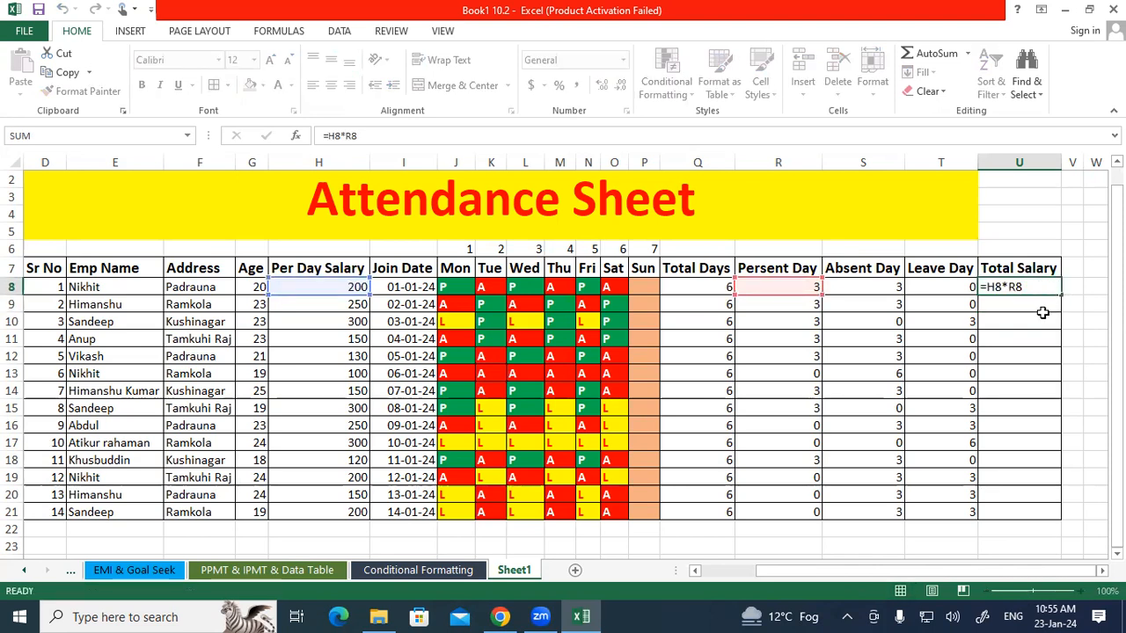
left_click(1055, 287)
double_click(1061, 295)
left_click(1078, 297)
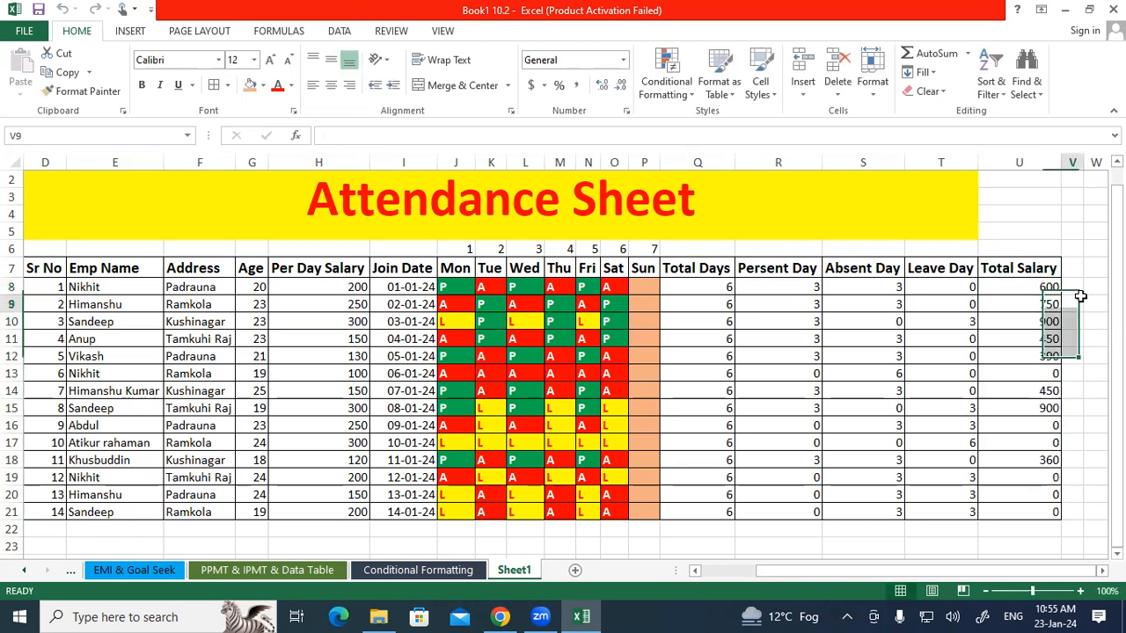
Review individual employee rows and the Total Days, Present, Absent and Leave Day formulas in row 8.
left_click_drag(1042, 322, 39, 323)
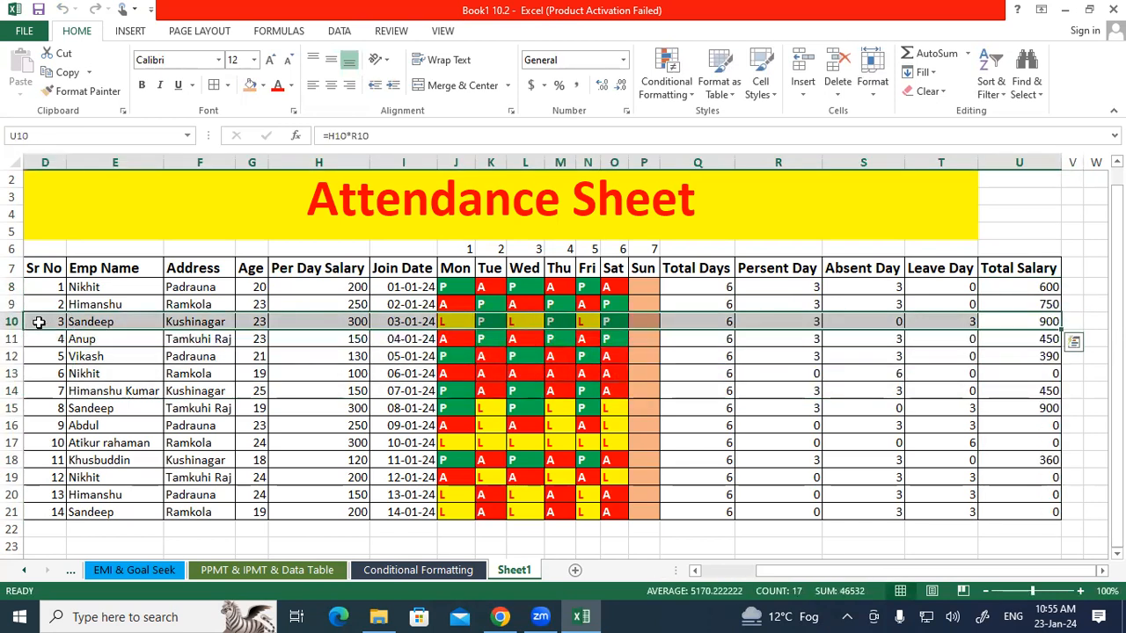
left_click_drag(88, 408, 1019, 405)
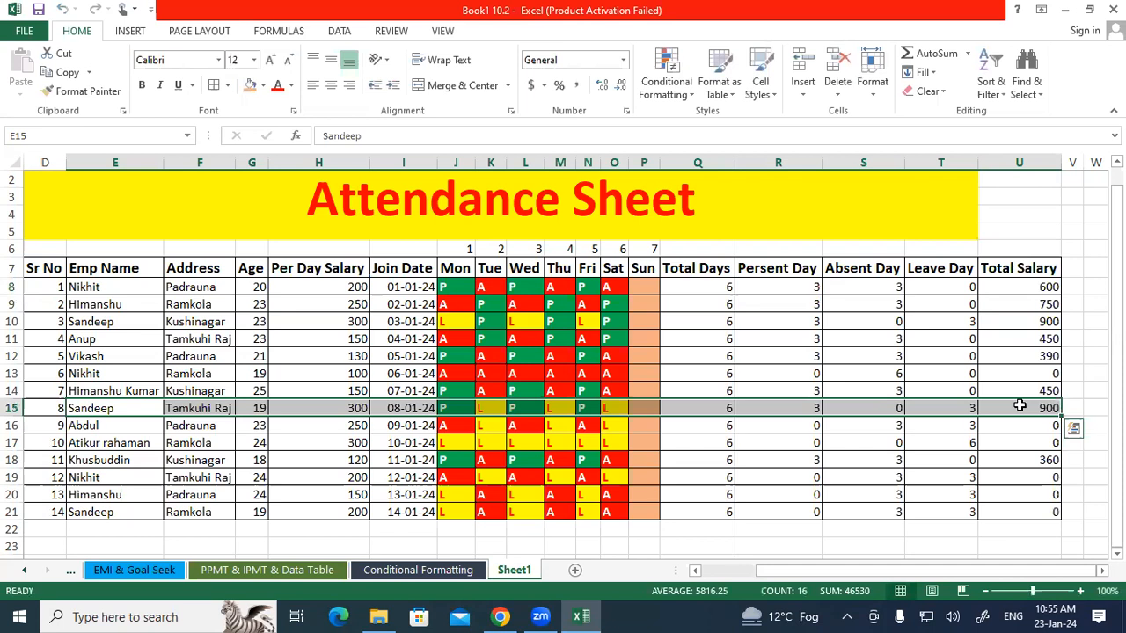
left_click(1078, 395)
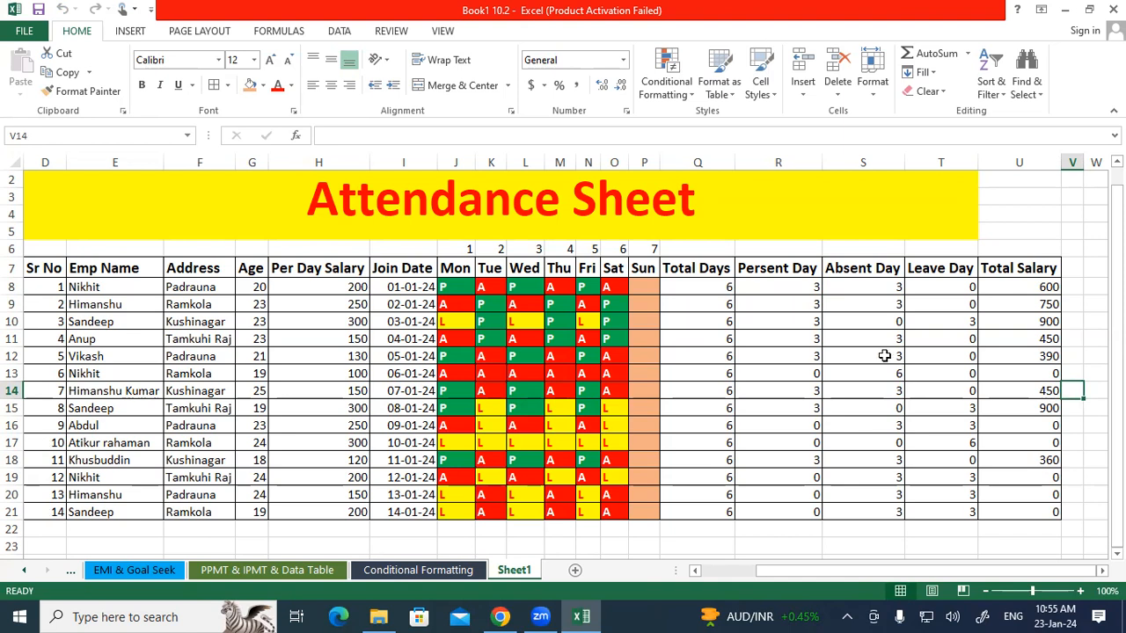
left_click(711, 283)
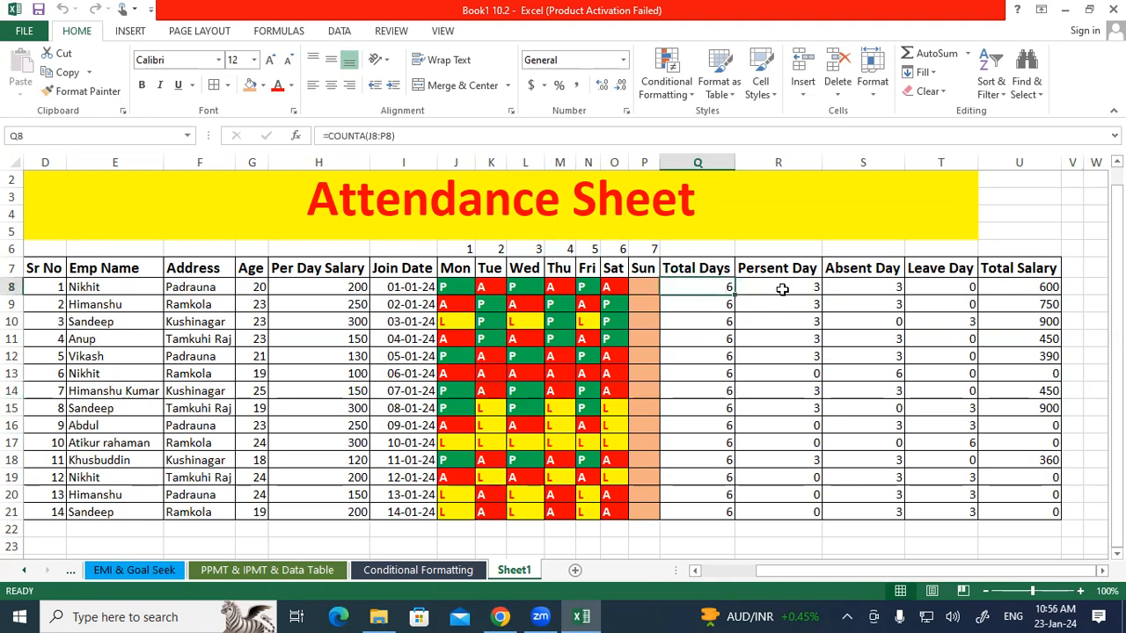
left_click_drag(809, 284, 932, 287)
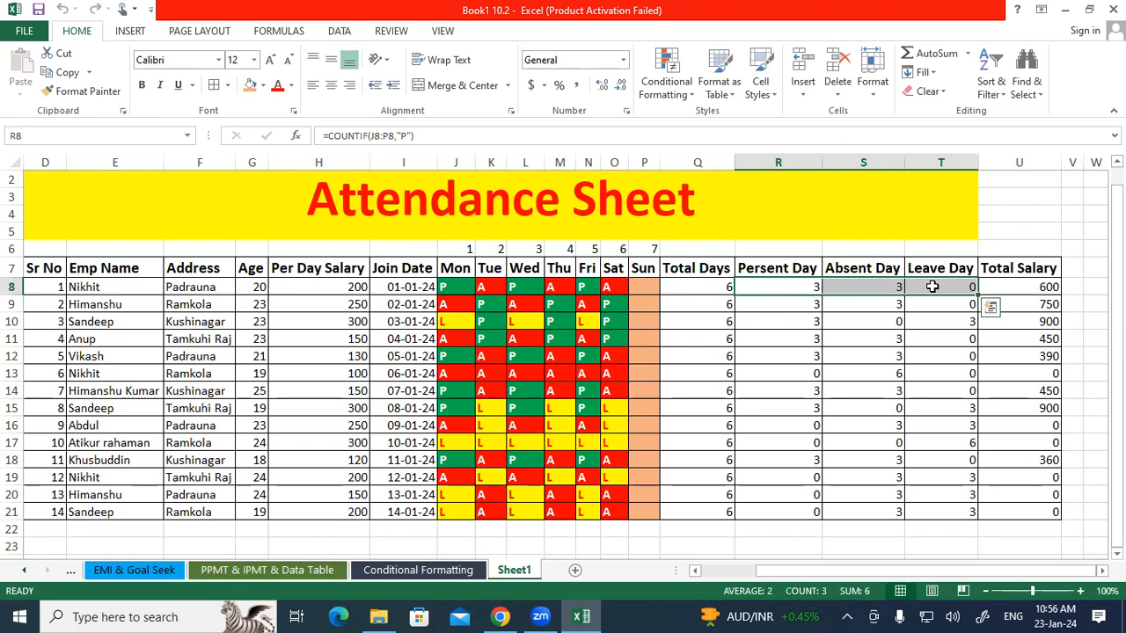